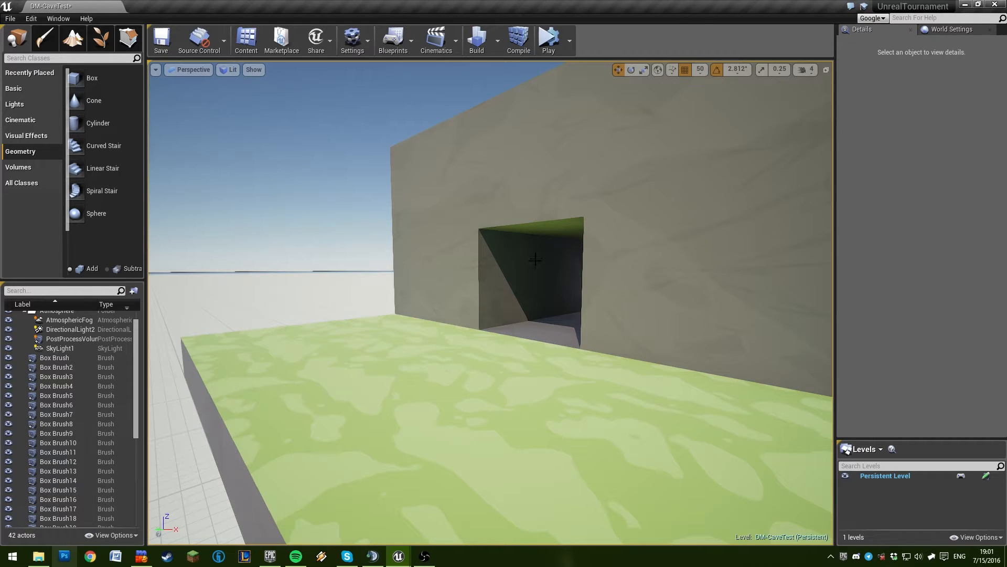
Examine the block with the plain square tunnel from its front and corner sides
{"action": "right_click_drag", "start_coordinate": [552, 270], "coordinate": [585, 274]}
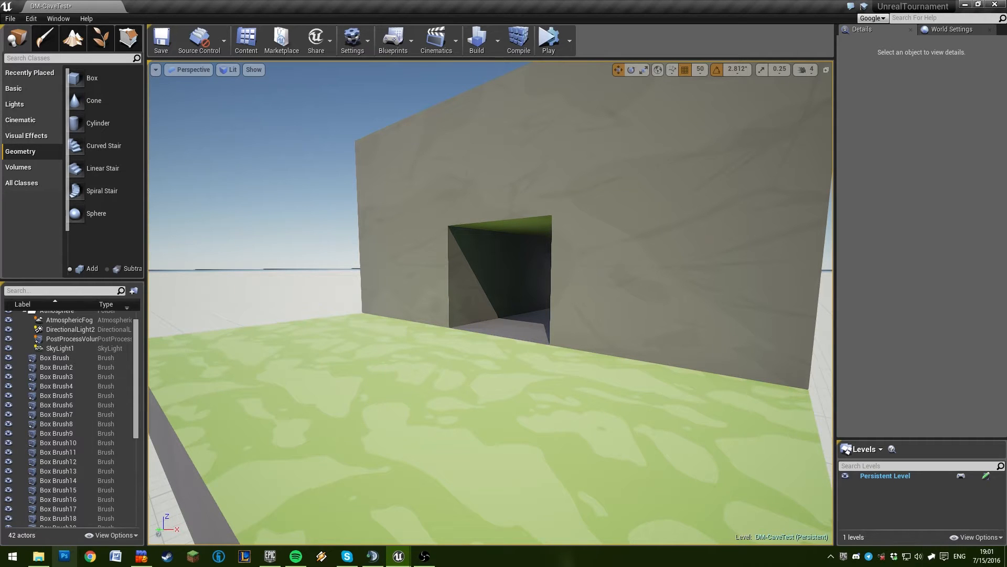
{"action": "right_click_drag", "start_coordinate": [552, 270], "coordinate": [485, 273]}
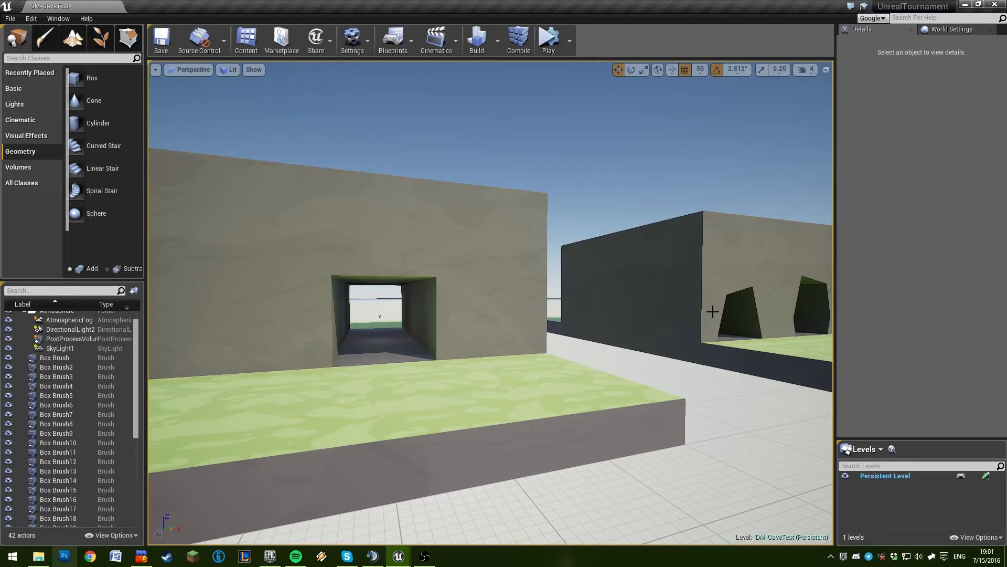
{"action": "right_click_drag", "start_coordinate": [683, 309], "coordinate": [765, 330]}
{"action": "right_click_drag", "start_coordinate": [583, 329], "coordinate": [499, 326]}
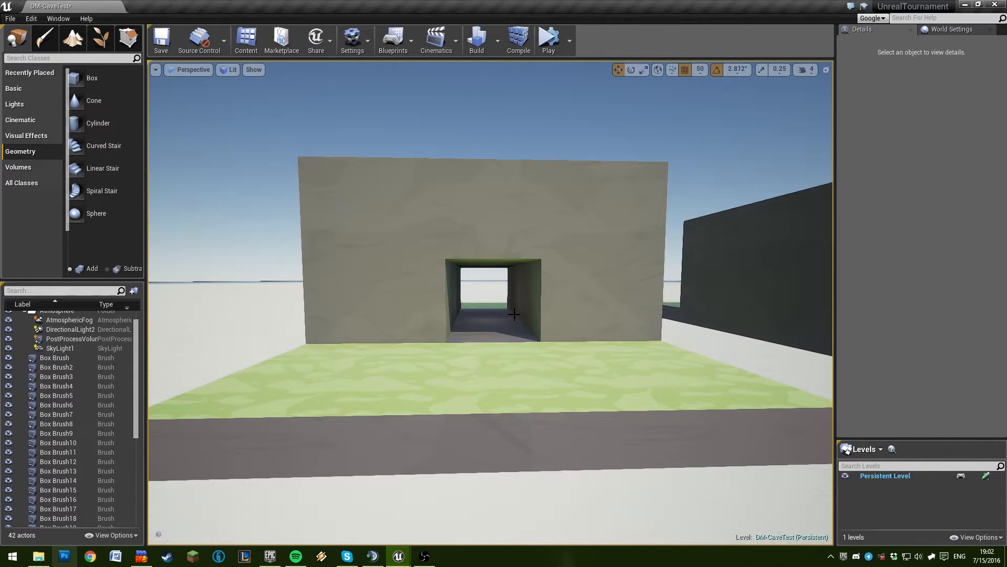
{"action": "key", "text": "w"}
{"action": "right_click_drag", "start_coordinate": [514, 315], "coordinate": [428, 297]}
{"action": "key", "text": "s"}
{"action": "key", "text": "w"}
{"action": "key", "text": "s"}
{"action": "key", "text": "w"}
Examine the neighbouring block's slanted tunnel entrance and compare it with the plain square tunnel
{"action": "key", "text": "a"}
{"action": "key", "text": "w"}
{"action": "key", "text": "s"}
{"action": "key", "text": "d"}
{"action": "key", "text": "w"}
{"action": "key", "text": "w"}
{"action": "key", "text": "d"}
{"action": "key", "text": "w"}
{"action": "key", "text": "s"}
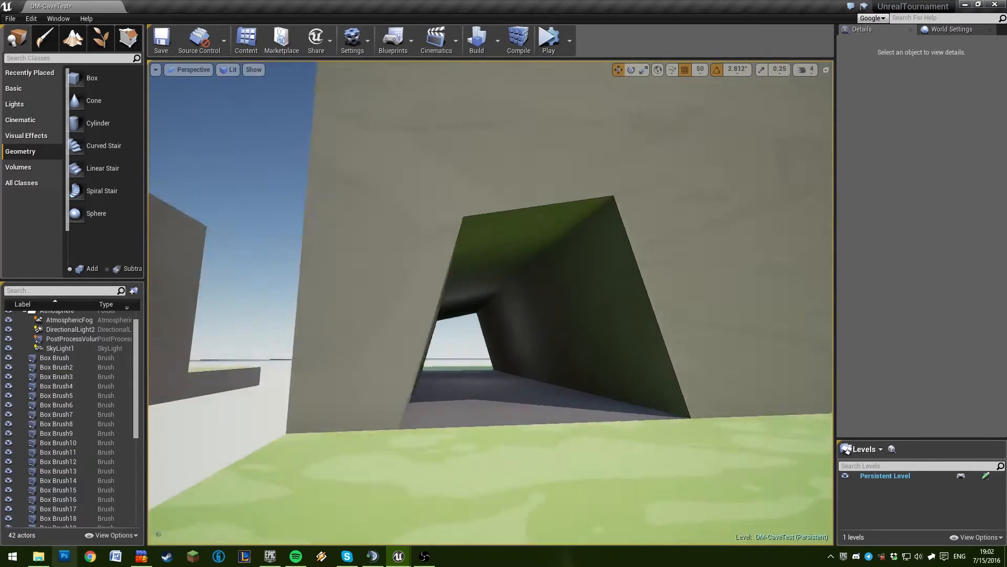
{"action": "right_click_drag", "start_coordinate": [532, 288], "coordinate": [462, 291]}
{"action": "key", "text": "d"}
{"action": "key", "text": "w"}
{"action": "key", "text": "s"}
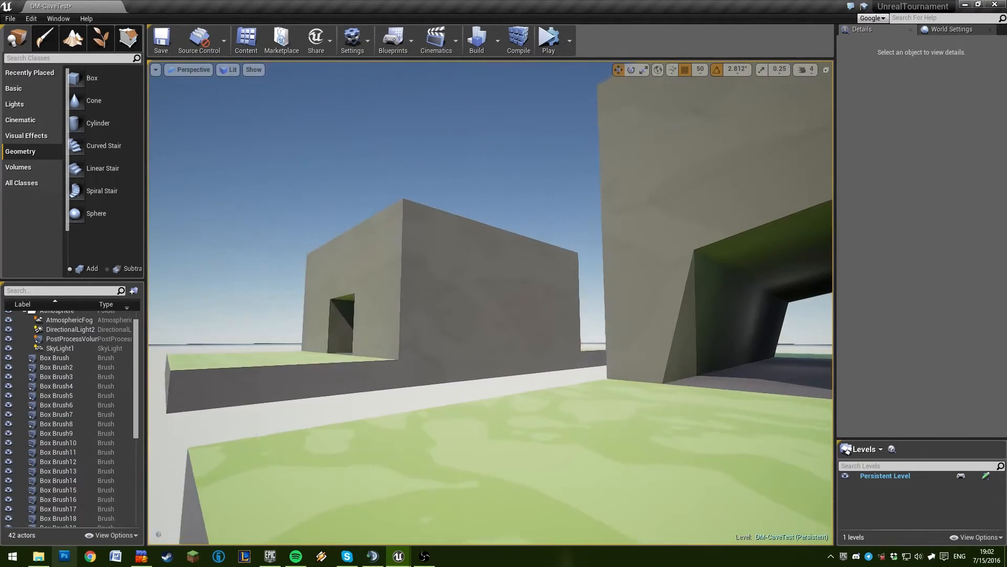
Select the plain tunnel's subtractive box brush, and the slanted tunnel's brush on the neighbouring block, to compare their shapes
{"action": "left_click", "coordinate": [348, 332]}
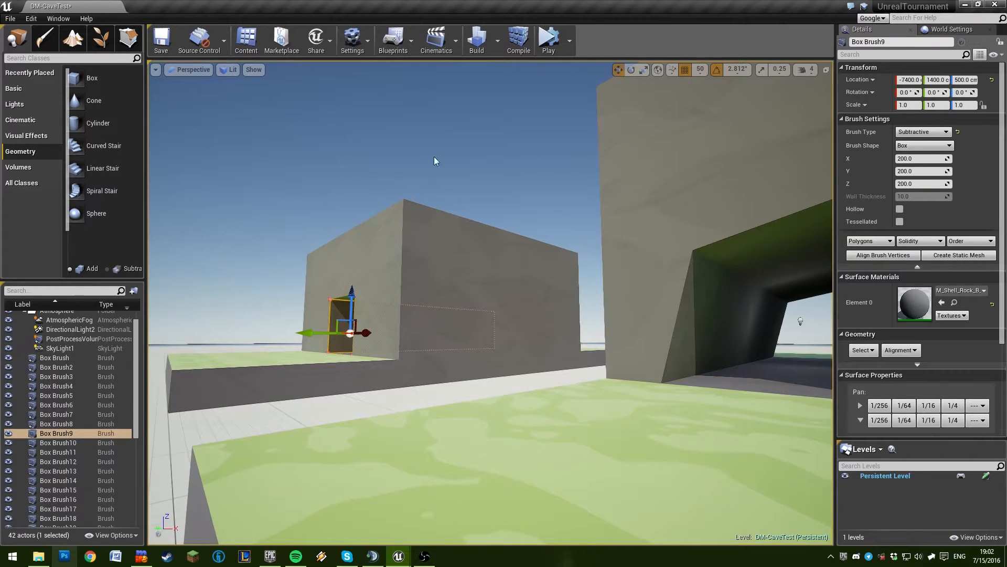
{"action": "right_click_drag", "start_coordinate": [435, 161], "coordinate": [520, 164]}
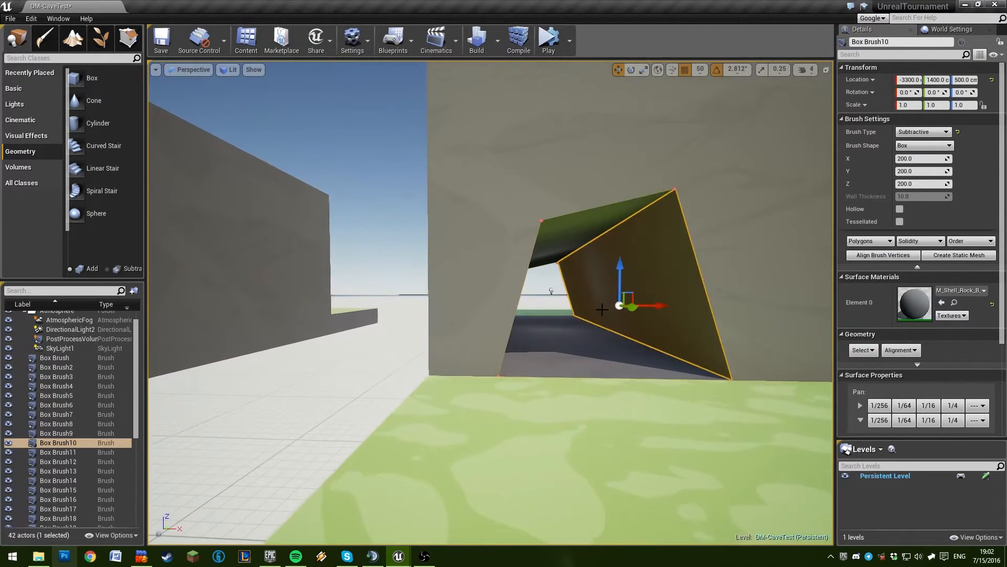
{"action": "key", "text": "d"}
{"action": "mouse_move", "coordinate": [602, 309]}
{"action": "right_mouse_down"}
{"action": "mouse_move", "coordinate": [650, 305]}
{"action": "mouse_move", "coordinate": [572, 305]}
{"action": "mouse_move", "coordinate": [667, 298]}
{"action": "right_mouse_up"}
{"action": "key", "text": "a"}
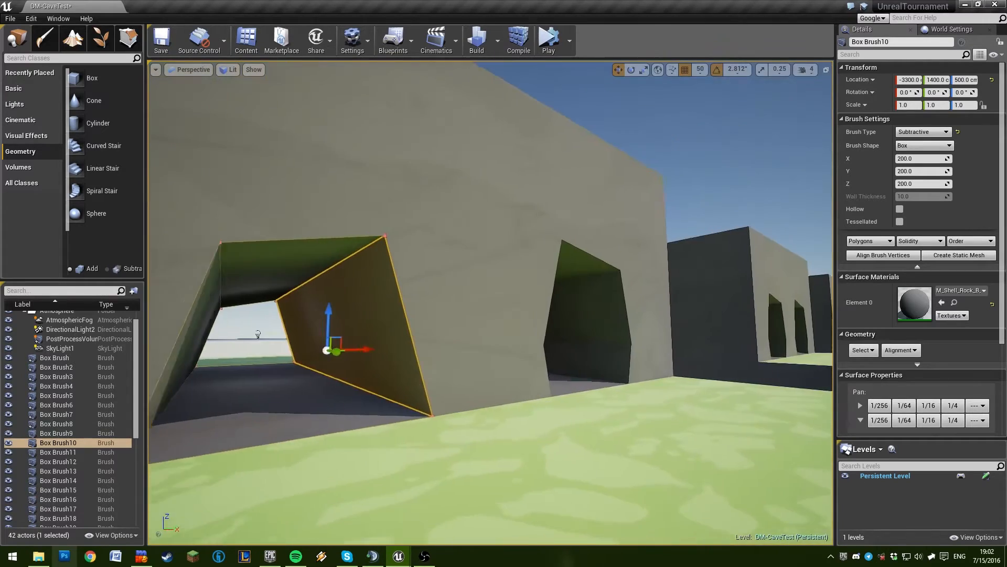
Examine the second tunnel on the slanted-tunnel block, selecting the lower subtractive brush that widens its opening
{"action": "mouse_move", "coordinate": [504, 305]}
{"action": "right_mouse_down"}
{"action": "mouse_move", "coordinate": [404, 302]}
{"action": "mouse_move", "coordinate": [524, 300]}
{"action": "mouse_move", "coordinate": [529, 289]}
{"action": "mouse_move", "coordinate": [535, 297]}
{"action": "mouse_move", "coordinate": [490, 301]}
{"action": "mouse_move", "coordinate": [556, 304]}
{"action": "mouse_move", "coordinate": [446, 302]}
{"action": "mouse_move", "coordinate": [644, 334]}
{"action": "right_mouse_up"}
{"action": "key", "text": "d"}
{"action": "key", "text": "w"}
{"action": "left_click", "coordinate": [504, 301]}
{"action": "key", "text": "s"}
{"action": "key", "text": "a"}
{"action": "key", "text": "w"}
{"action": "key", "text": "d"}
{"action": "key", "text": "s"}
{"action": "key", "text": "s"}
{"action": "key", "text": "d"}
{"action": "key", "text": "w"}
{"action": "key", "text": "s"}
{"action": "left_click", "coordinate": [644, 334]}
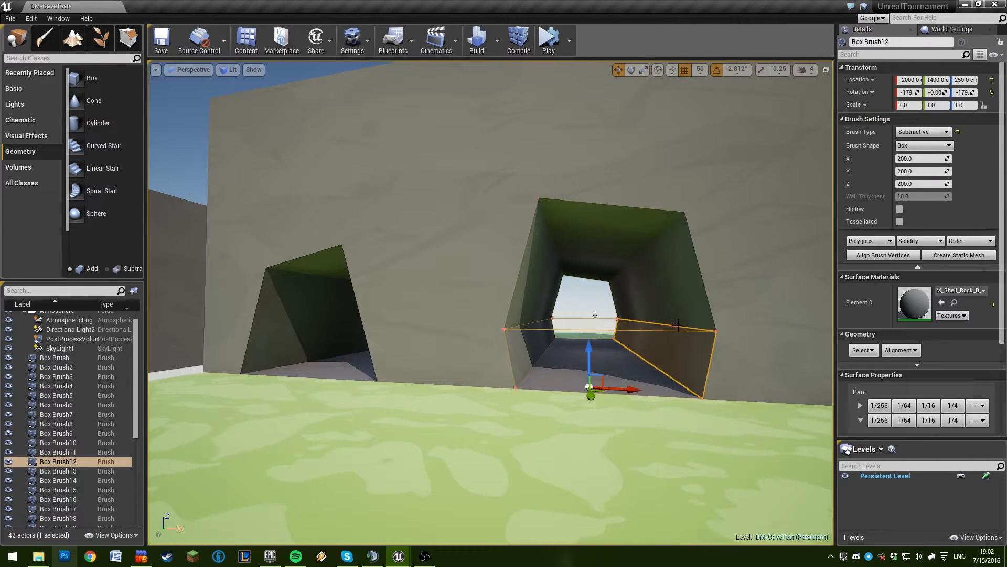
{"action": "left_click", "coordinate": [665, 346]}
{"action": "key", "text": "d"}
{"action": "right_click_drag", "start_coordinate": [665, 346], "coordinate": [601, 321]}
{"action": "key", "text": "w"}
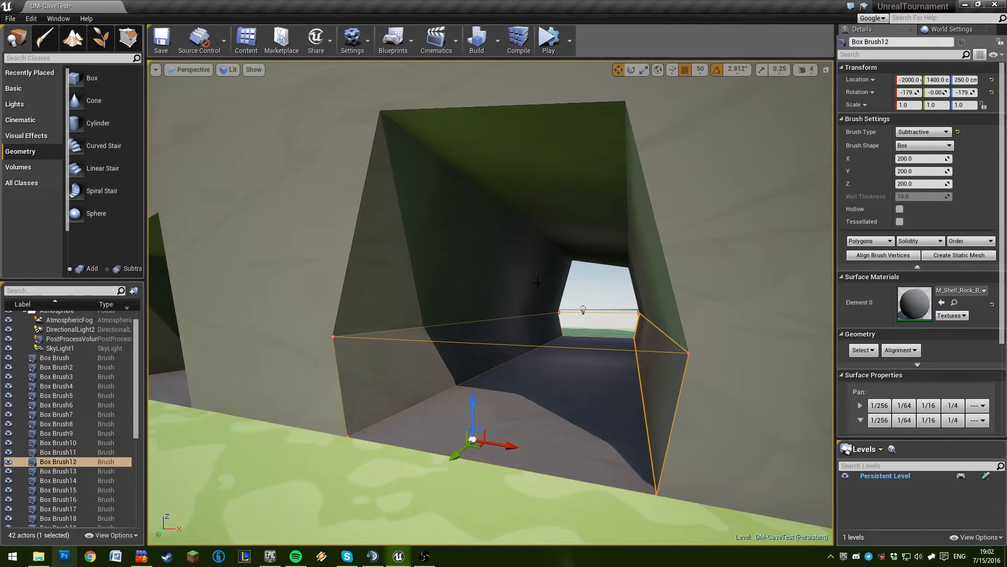
Examine the multi-segment tunnel in the next block by selecting its individual subtractive brushes from the entrance
{"action": "left_click", "coordinate": [620, 286]}
{"action": "right_click_drag", "start_coordinate": [621, 285], "coordinate": [640, 269]}
{"action": "key", "text": "a"}
{"action": "key", "text": "s"}
{"action": "key", "text": "s"}
{"action": "mouse_move", "coordinate": [455, 282]}
{"action": "right_mouse_down"}
{"action": "mouse_move", "coordinate": [483, 361]}
{"action": "mouse_move", "coordinate": [508, 386]}
{"action": "mouse_move", "coordinate": [509, 369]}
{"action": "mouse_move", "coordinate": [572, 367]}
{"action": "mouse_move", "coordinate": [557, 375]}
{"action": "mouse_move", "coordinate": [524, 367]}
{"action": "mouse_move", "coordinate": [548, 365]}
{"action": "right_mouse_up"}
{"action": "key", "text": "d"}
{"action": "key", "text": "a"}
{"action": "key", "text": "d"}
{"action": "key", "text": "w"}
{"action": "key", "text": "s"}
{"action": "key", "text": "w"}
{"action": "left_click", "coordinate": [514, 304]}
{"action": "left_click", "coordinate": [595, 372]}
{"action": "left_click", "coordinate": [611, 291]}
{"action": "left_click", "coordinate": [650, 309]}
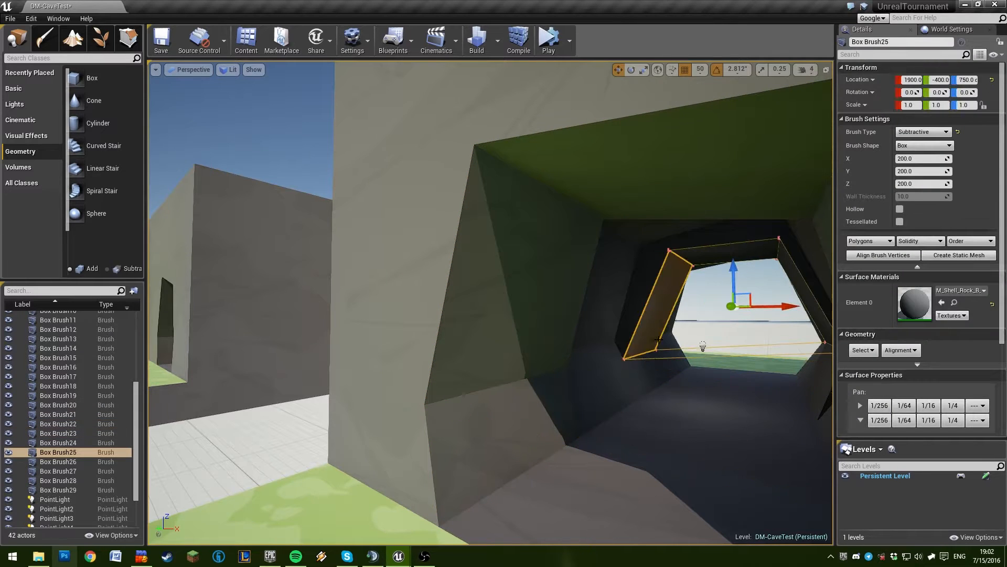
{"action": "left_click", "coordinate": [650, 349]}
{"action": "left_click", "coordinate": [649, 373]}
{"action": "key", "text": "w"}
{"action": "right_click_drag", "start_coordinate": [650, 373], "coordinate": [670, 373]}
{"action": "left_click", "coordinate": [614, 298]}
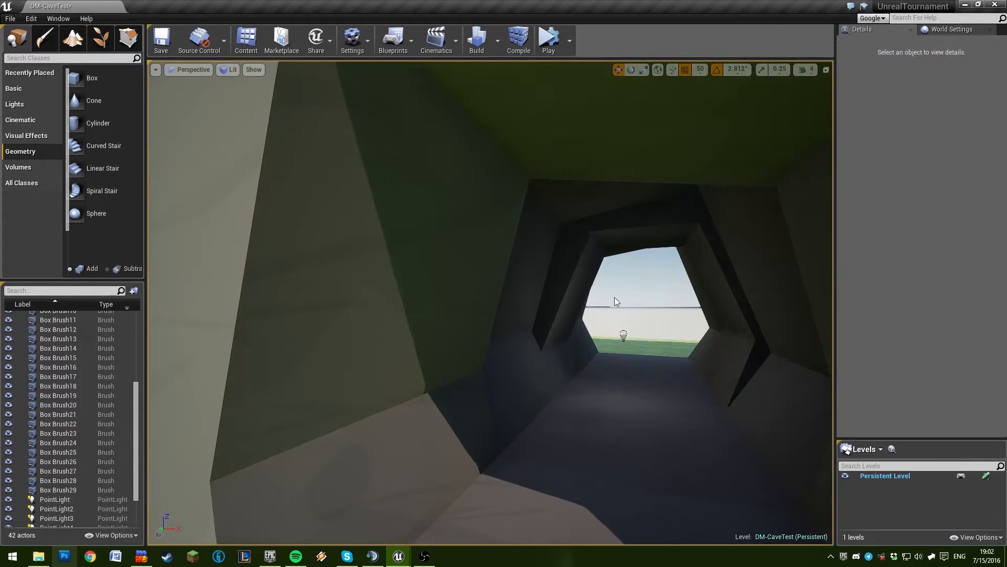
Examine the angled walls and segment joints inside the multi-segment tunnel
{"action": "right_click_drag", "start_coordinate": [615, 298], "coordinate": [637, 297]}
{"action": "key", "text": "s"}
{"action": "left_click", "coordinate": [418, 392]}
{"action": "left_click", "coordinate": [403, 318]}
{"action": "right_click_drag", "start_coordinate": [403, 318], "coordinate": [412, 319]}
{"action": "key", "text": "w"}
{"action": "key", "text": "s"}
{"action": "right_click_drag", "start_coordinate": [367, 247], "coordinate": [355, 245]}
{"action": "left_click", "coordinate": [499, 326]}
{"action": "key", "text": "w"}
{"action": "right_click_drag", "start_coordinate": [499, 326], "coordinate": [303, 323]}
{"action": "key", "text": "w"}
{"action": "key", "text": "s"}
Inspect the tunnel walls in Unlit view mode, and return the viewport to Lit
{"action": "left_click", "coordinate": [229, 70]}
{"action": "left_click", "coordinate": [239, 102]}
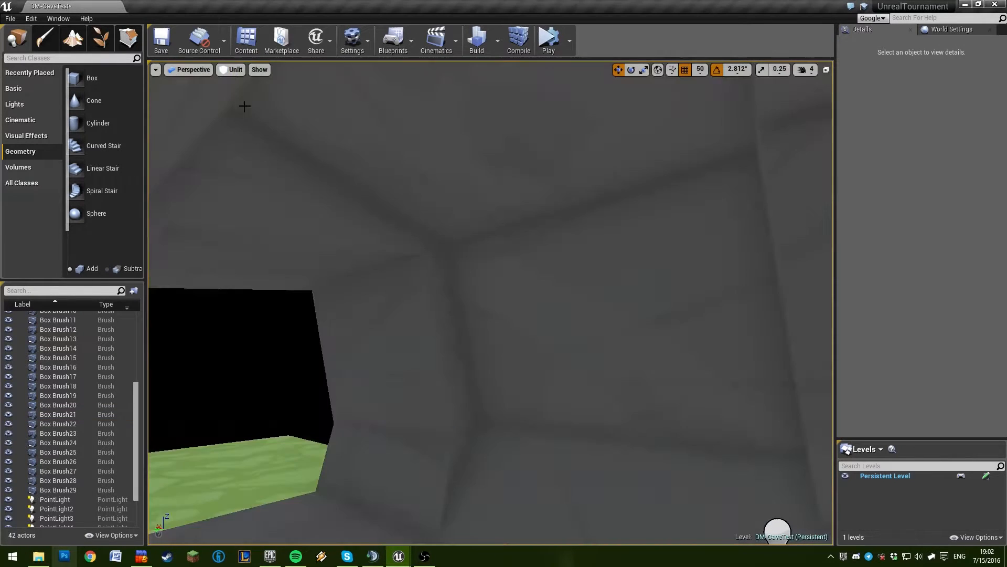
{"action": "key", "text": "s"}
{"action": "mouse_move", "coordinate": [319, 135]}
{"action": "right_mouse_down"}
{"action": "mouse_move", "coordinate": [294, 133]}
{"action": "mouse_move", "coordinate": [319, 135]}
{"action": "right_mouse_up"}
{"action": "left_click", "coordinate": [228, 70]}
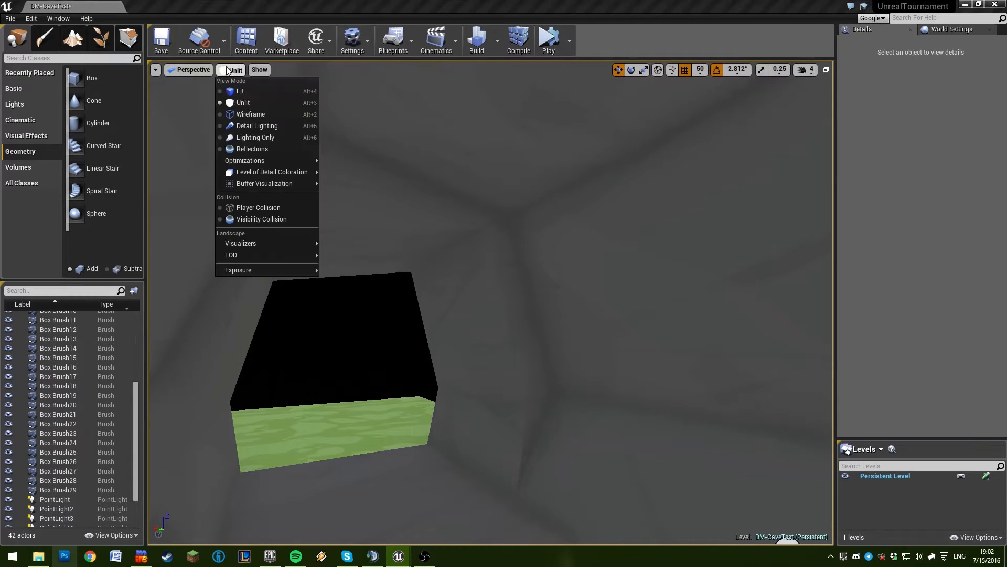
{"action": "left_click", "coordinate": [249, 92]}
Select the upper subtractive brushes of successive tunnel segments to inspect how they overlap
{"action": "left_click", "coordinate": [516, 306]}
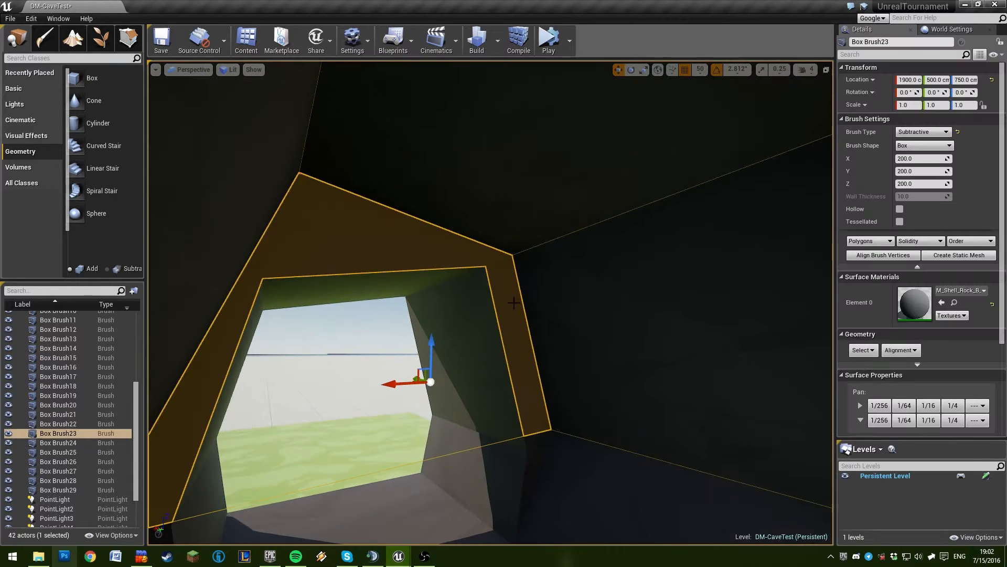
{"action": "scroll", "coordinate": [513, 303], "scroll_direction": "down", "scroll_amount": 5}
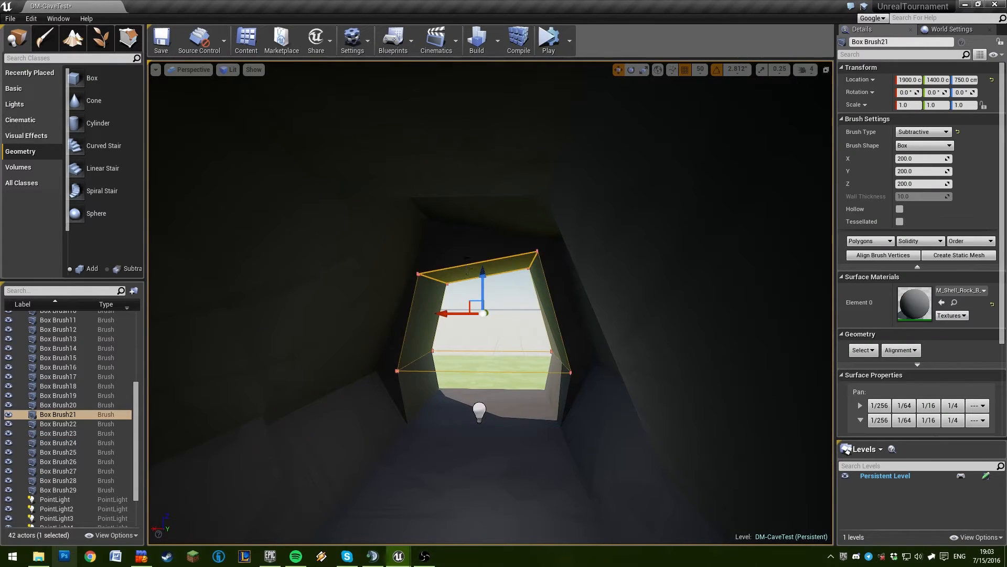
{"action": "scroll", "coordinate": [380, 286], "scroll_direction": "up", "scroll_amount": 3}
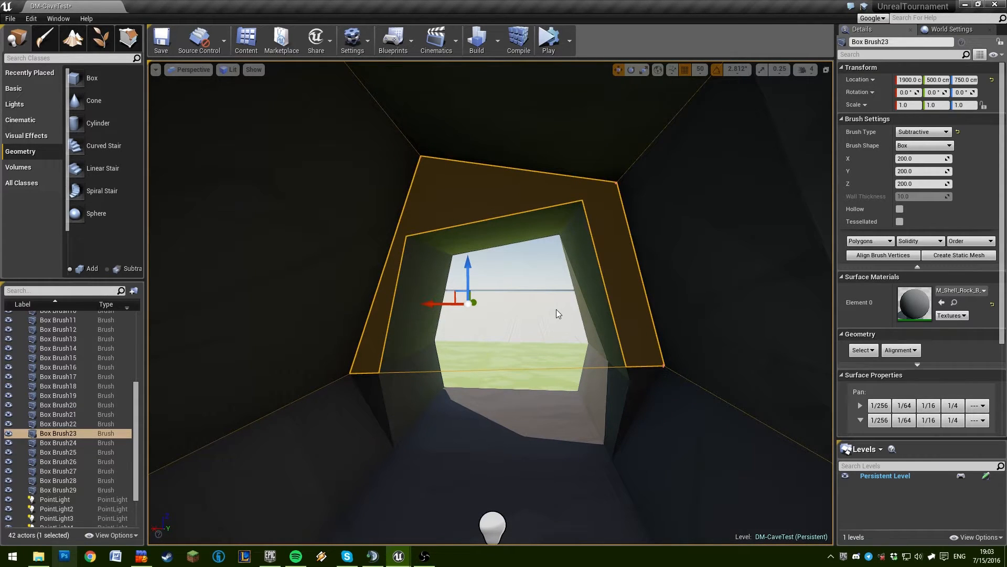
{"action": "left_click", "coordinate": [544, 315]}
Examine the full length of the multi-segment tunnel and select its lower brush at the far end
{"action": "key", "text": "w"}
{"action": "mouse_move", "coordinate": [543, 315]}
{"action": "right_mouse_down"}
{"action": "mouse_move", "coordinate": [294, 341]}
{"action": "mouse_move", "coordinate": [488, 310]}
{"action": "mouse_move", "coordinate": [619, 315]}
{"action": "mouse_move", "coordinate": [504, 313]}
{"action": "mouse_move", "coordinate": [541, 312]}
{"action": "mouse_move", "coordinate": [496, 304]}
{"action": "mouse_move", "coordinate": [530, 295]}
{"action": "mouse_move", "coordinate": [438, 284]}
{"action": "mouse_move", "coordinate": [461, 260]}
{"action": "mouse_move", "coordinate": [471, 288]}
{"action": "mouse_move", "coordinate": [430, 309]}
{"action": "mouse_move", "coordinate": [314, 315]}
{"action": "mouse_move", "coordinate": [194, 298]}
{"action": "mouse_move", "coordinate": [491, 300]}
{"action": "mouse_move", "coordinate": [557, 417]}
{"action": "right_mouse_up"}
{"action": "key", "text": "s"}
{"action": "key", "text": "w"}
{"action": "key", "text": "s"}
{"action": "key", "text": "w"}
{"action": "key", "text": "s"}
{"action": "key", "text": "d"}
{"action": "key", "text": "a"}
{"action": "key", "text": "d"}
{"action": "key", "text": "w"}
{"action": "key", "text": "s"}
{"action": "key", "text": "d"}
{"action": "key", "text": "w"}
{"action": "key", "text": "s"}
{"action": "key", "text": "a"}
{"action": "key", "text": "w"}
{"action": "key", "text": "s"}
{"action": "scroll", "coordinate": [320, 340], "scroll_direction": "up", "scroll_amount": 3}
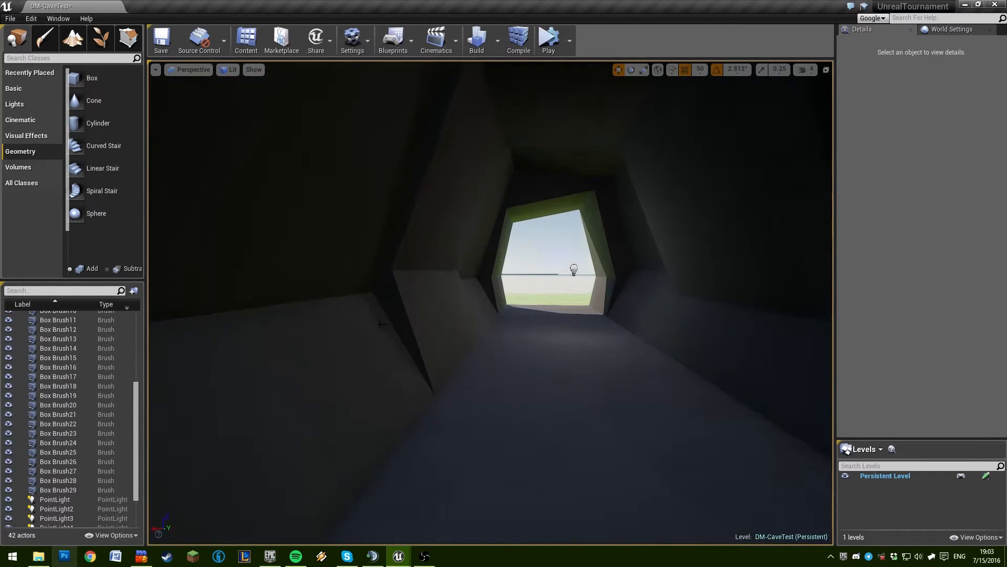
{"action": "left_click", "coordinate": [377, 321]}
{"action": "left_click", "coordinate": [461, 404]}
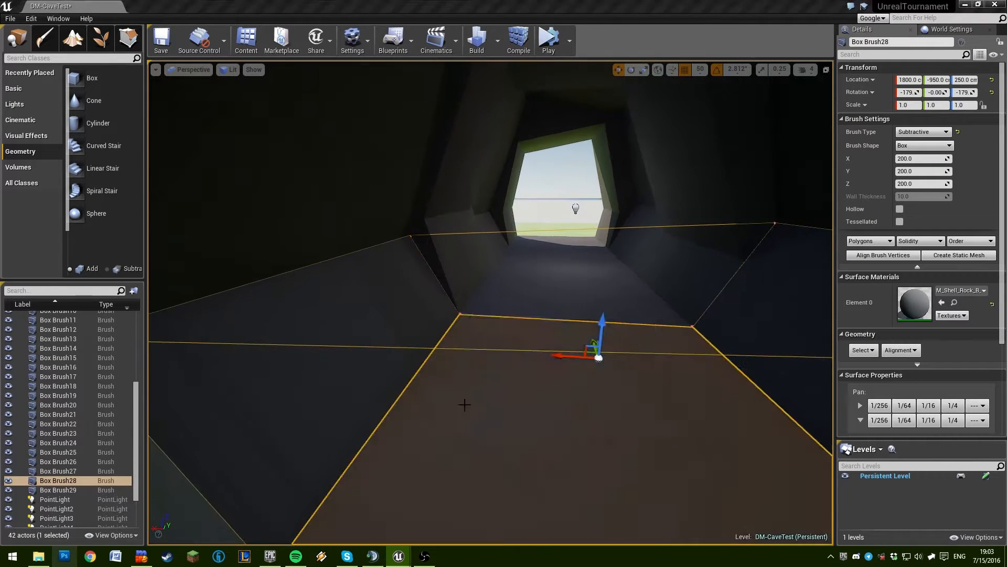
Play-test the level by walking back and forth through the multi-segment tunnel along its uneven walls
{"action": "key", "text": "alt+p"}
{"action": "key", "text": "s"}
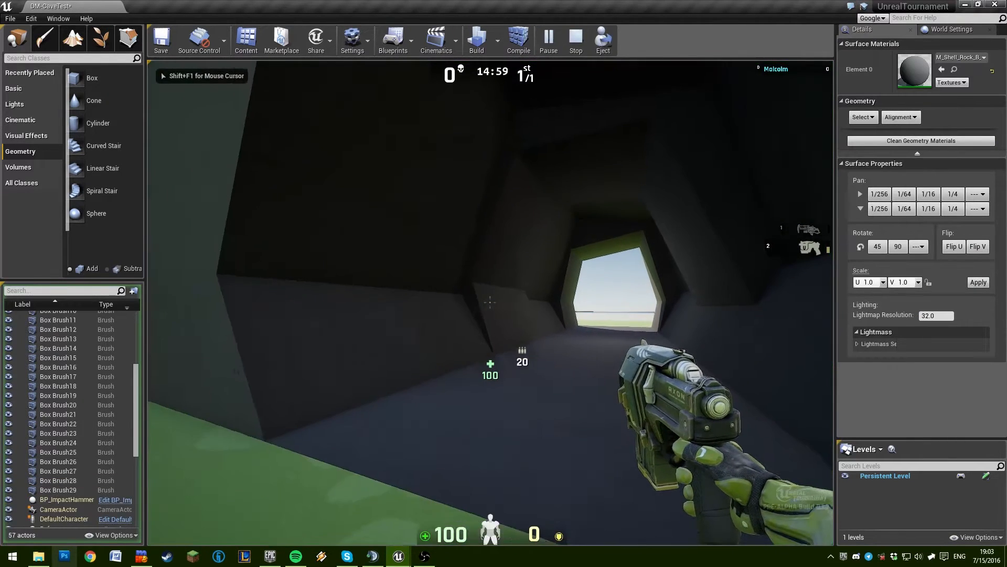
{"action": "key", "text": "w"}
{"action": "key", "text": "w"}
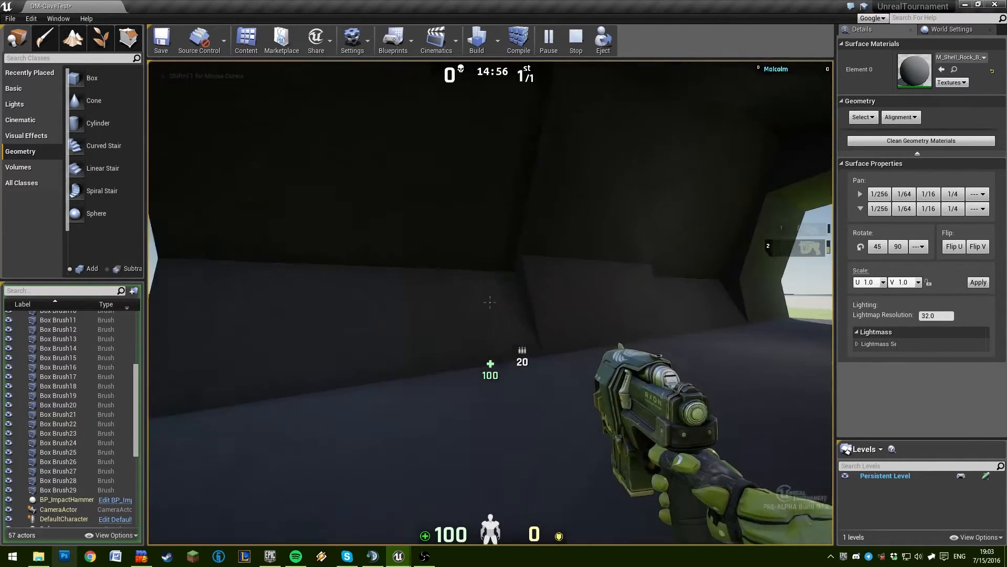
{"action": "right_click", "coordinate": [490, 302]}
{"action": "key", "text": "s"}
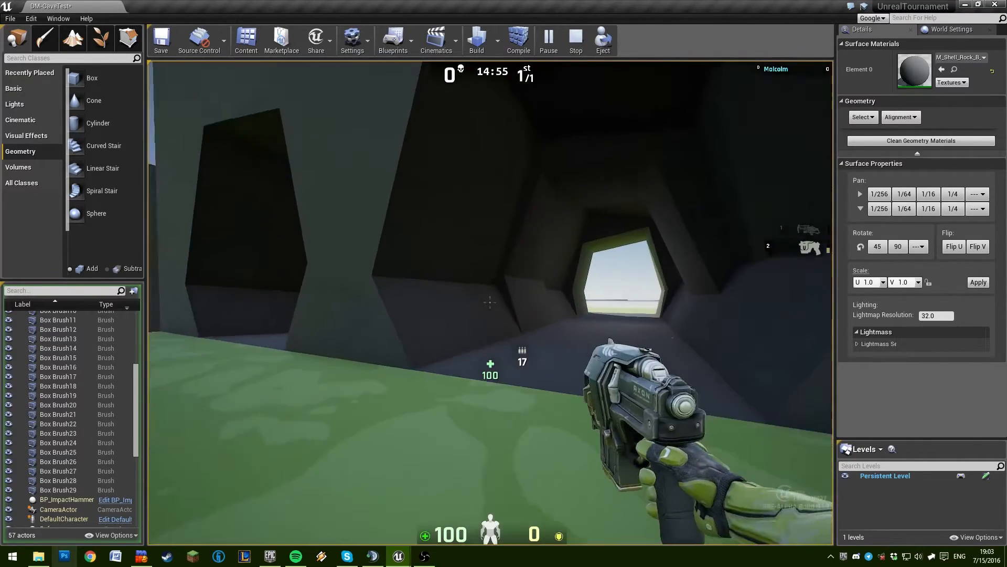
{"action": "key", "text": "w"}
{"action": "key", "text": "d"}
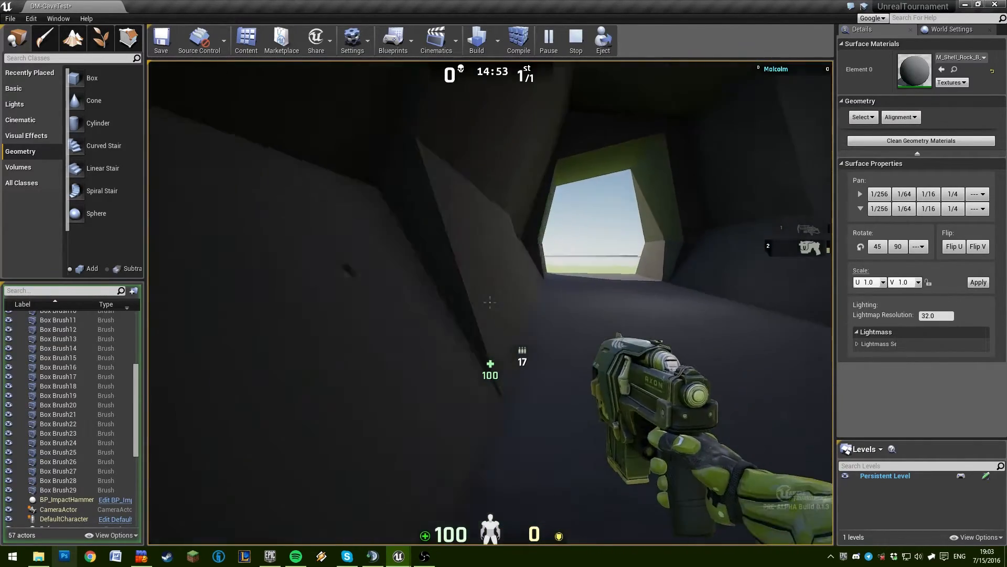
{"action": "key", "text": "s"}
{"action": "key", "text": "w"}
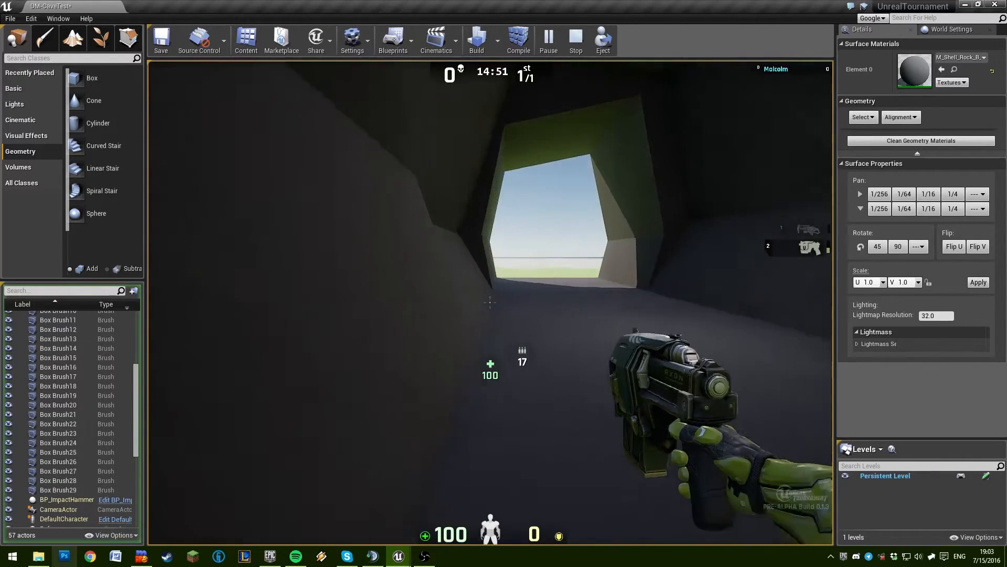
{"action": "key", "text": "w"}
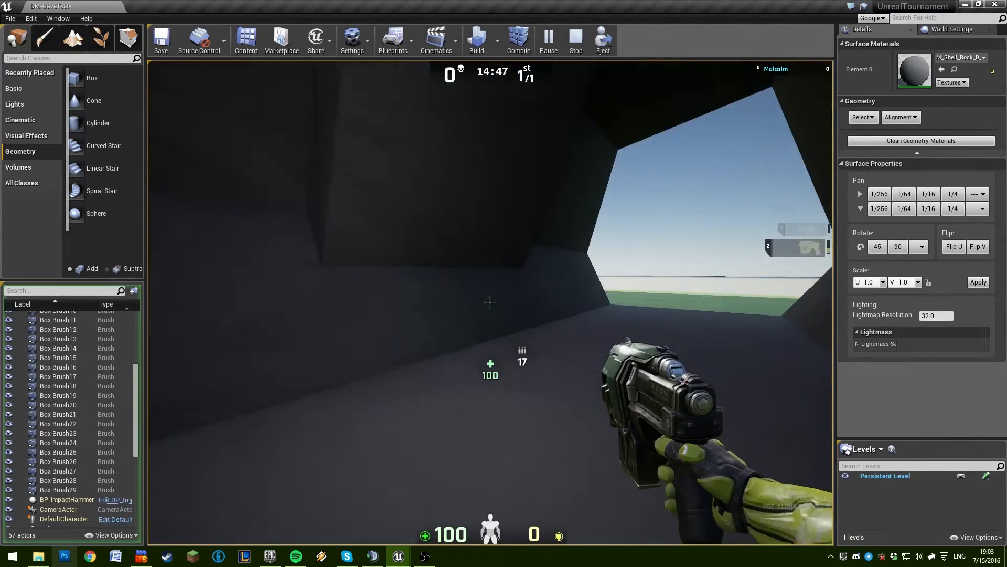
{"action": "key", "text": "s"}
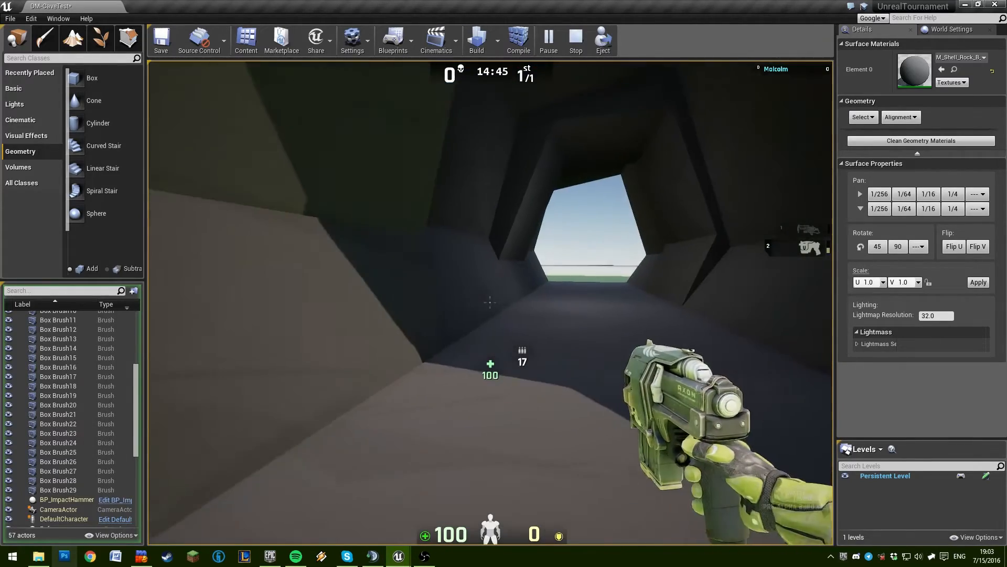
{"action": "key", "text": "w"}
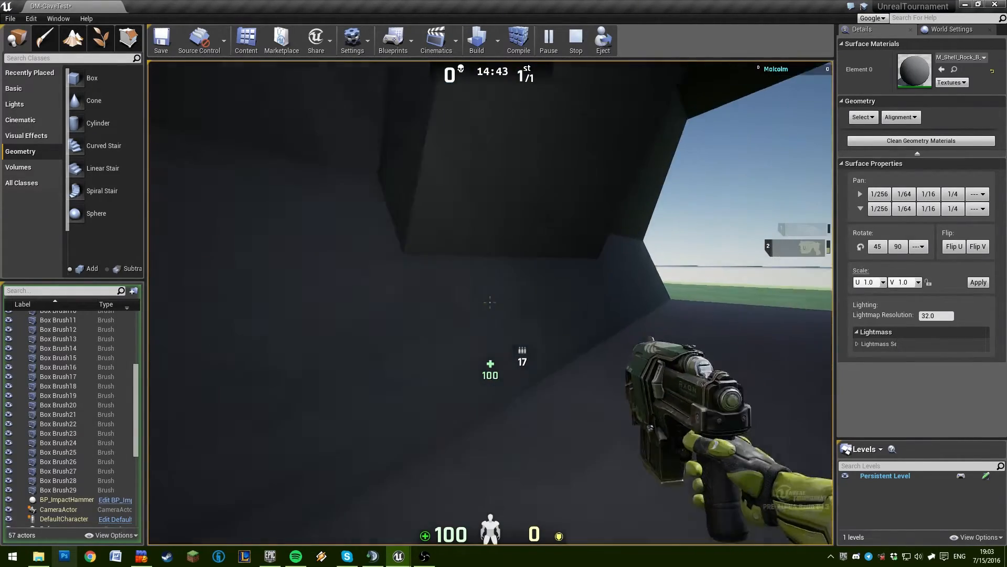
{"action": "key", "text": "s"}
{"action": "key", "text": "w"}
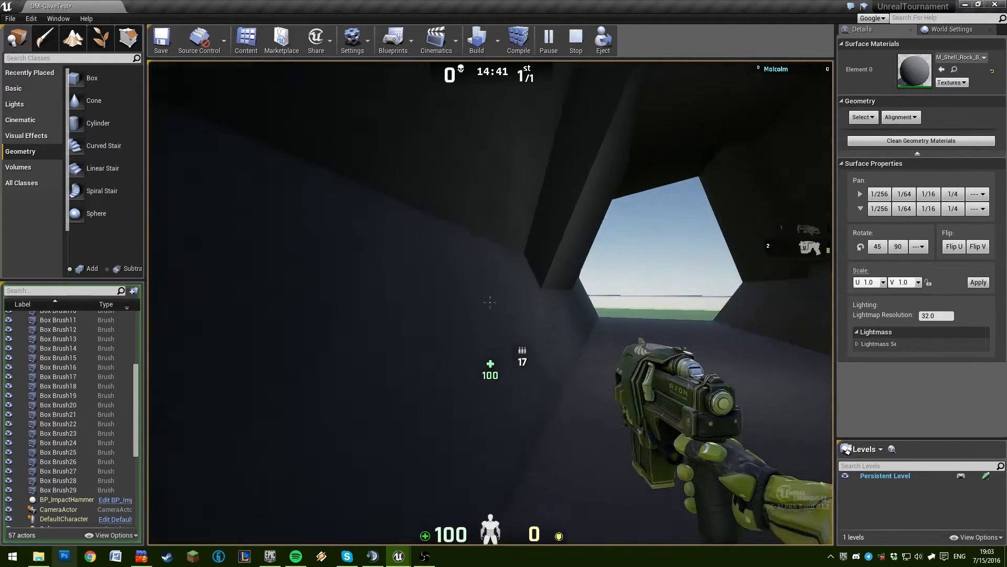
{"action": "key", "text": "w"}
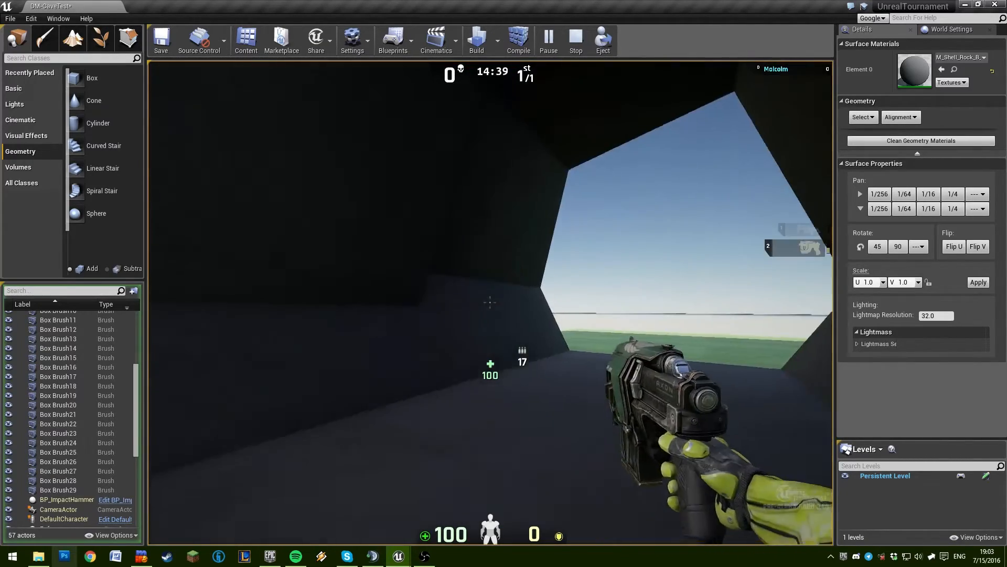
{"action": "key", "text": "w"}
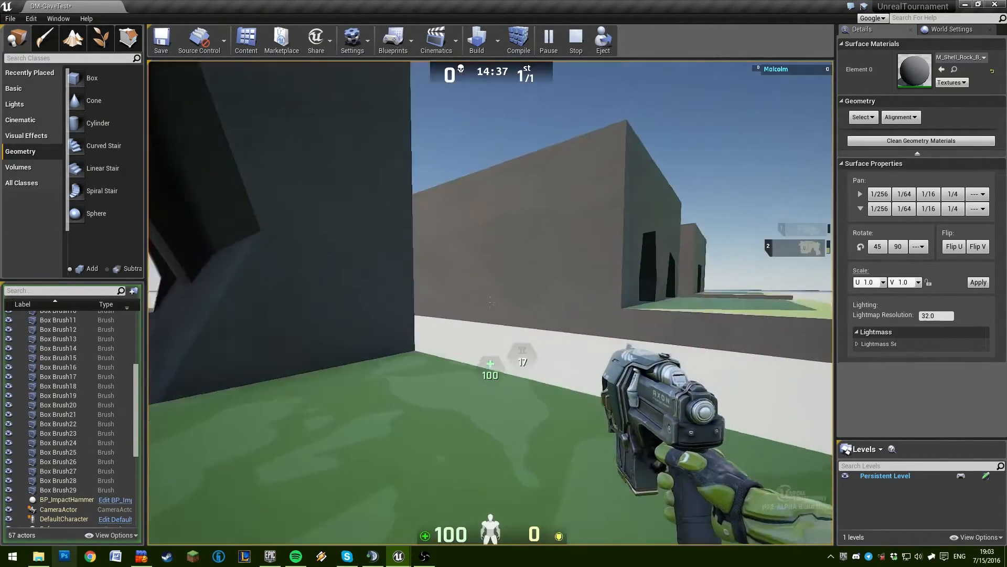
{"action": "key", "text": "w"}
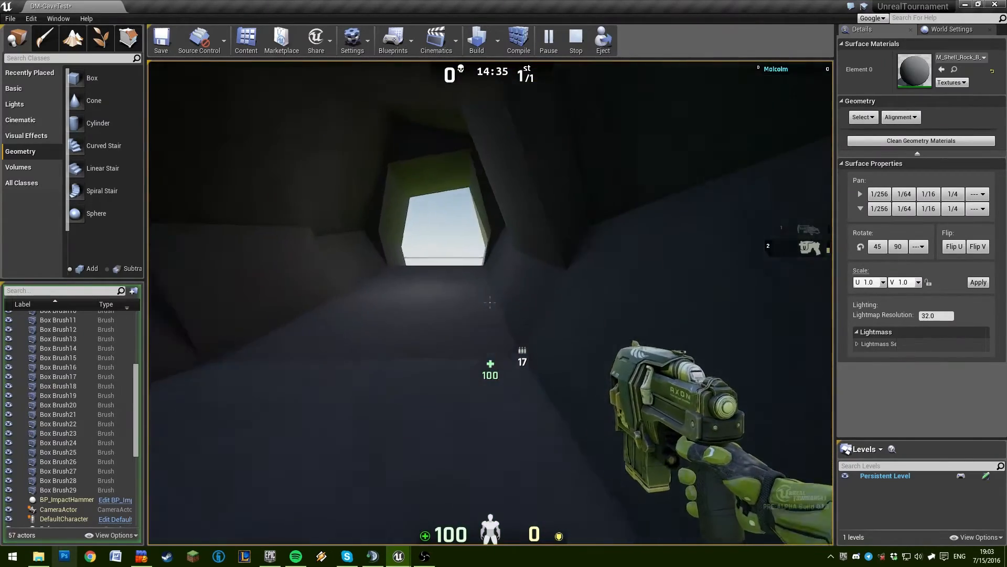
{"action": "key", "text": "w"}
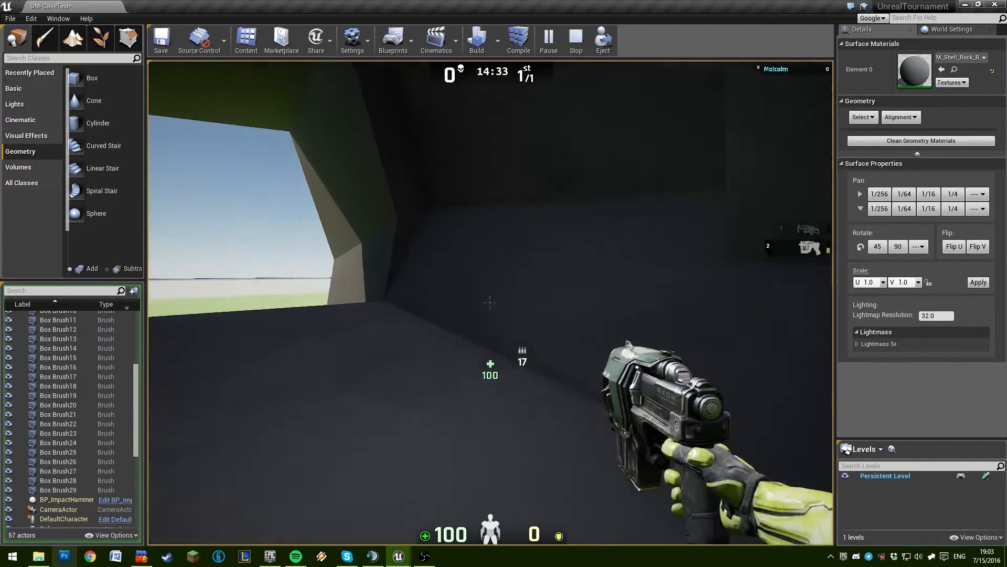
{"action": "key", "text": "s"}
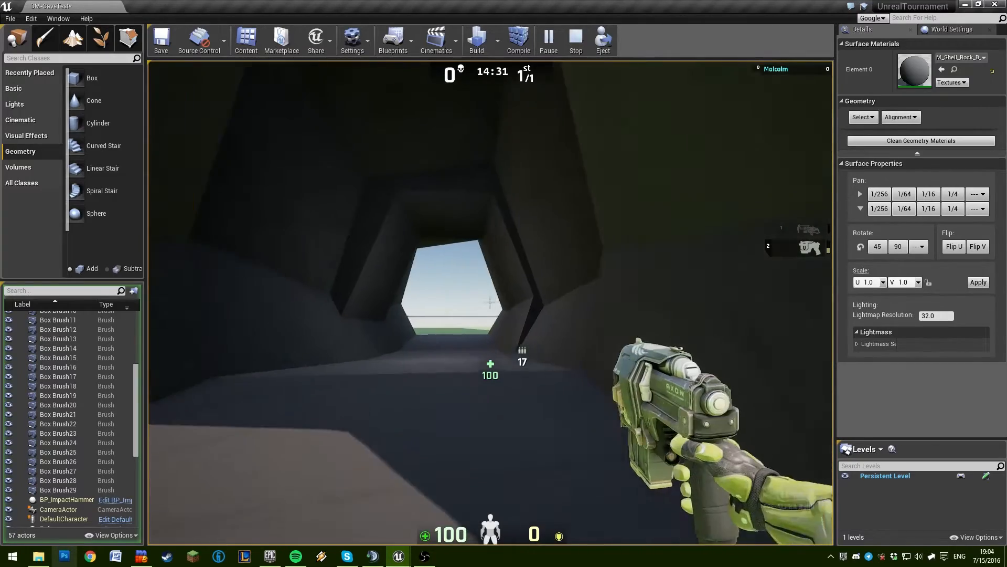
{"action": "key", "text": "s"}
{"action": "key", "text": "w"}
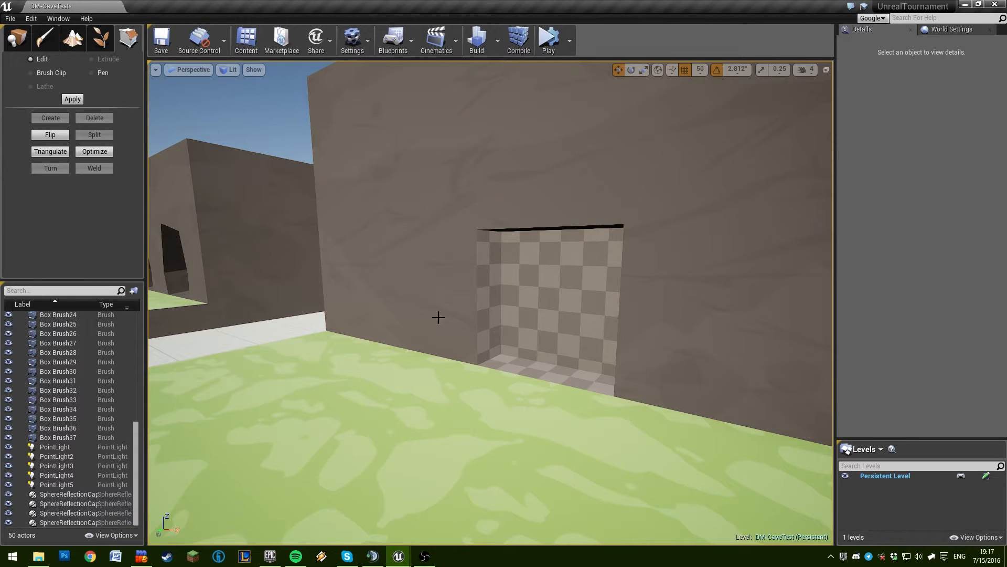
Select the nine subtractive box brushes that form the square 3-by-3 opening and show them in the Front view
{"action": "key", "text": "a"}
{"action": "right_click_drag", "start_coordinate": [639, 326], "coordinate": [648, 325]}
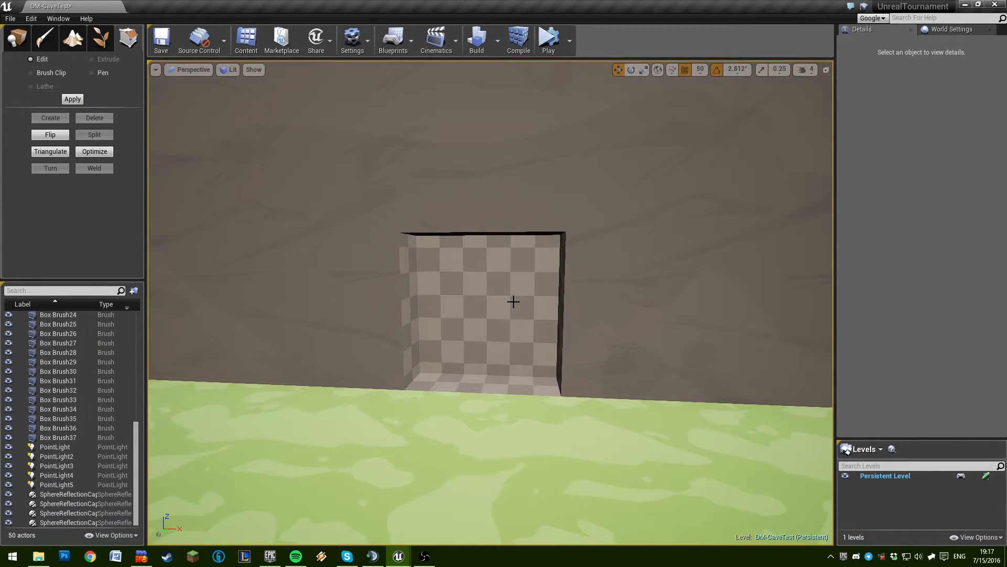
{"action": "mouse_move", "coordinate": [602, 342]}
{"action": "right_mouse_down"}
{"action": "mouse_move", "coordinate": [504, 336]}
{"action": "mouse_move", "coordinate": [602, 342]}
{"action": "right_mouse_up"}
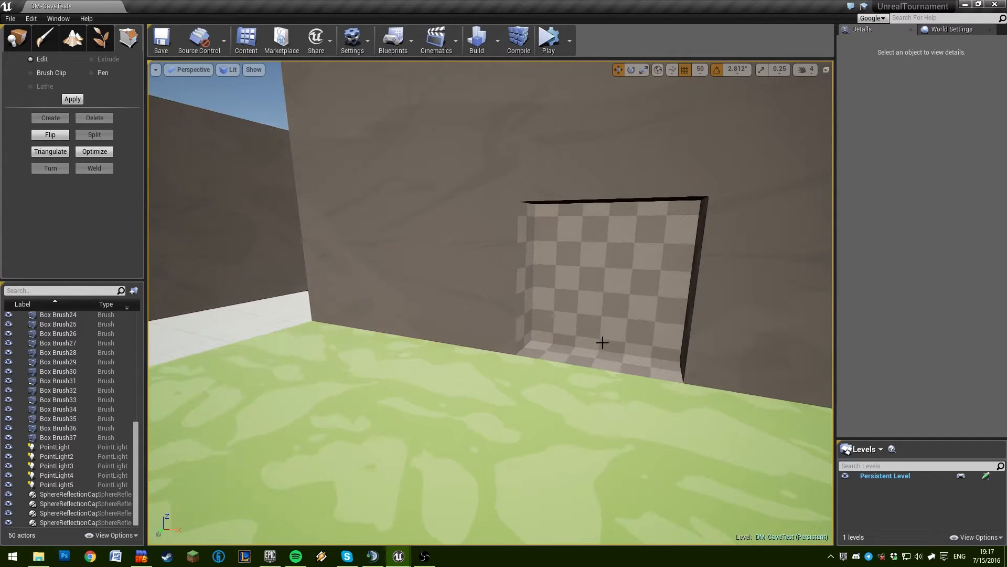
{"action": "key", "text": "w"}
{"action": "mouse_move", "coordinate": [531, 315]}
{"action": "right_mouse_down"}
{"action": "mouse_move", "coordinate": [579, 313]}
{"action": "mouse_move", "coordinate": [527, 330]}
{"action": "mouse_move", "coordinate": [528, 314]}
{"action": "right_mouse_up"}
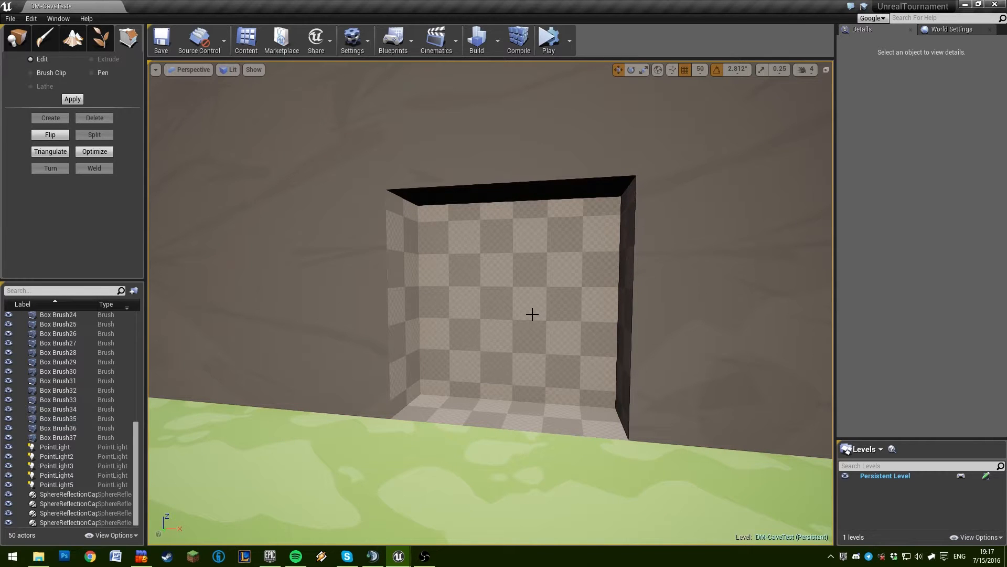
{"action": "left_click", "coordinate": [515, 236]}
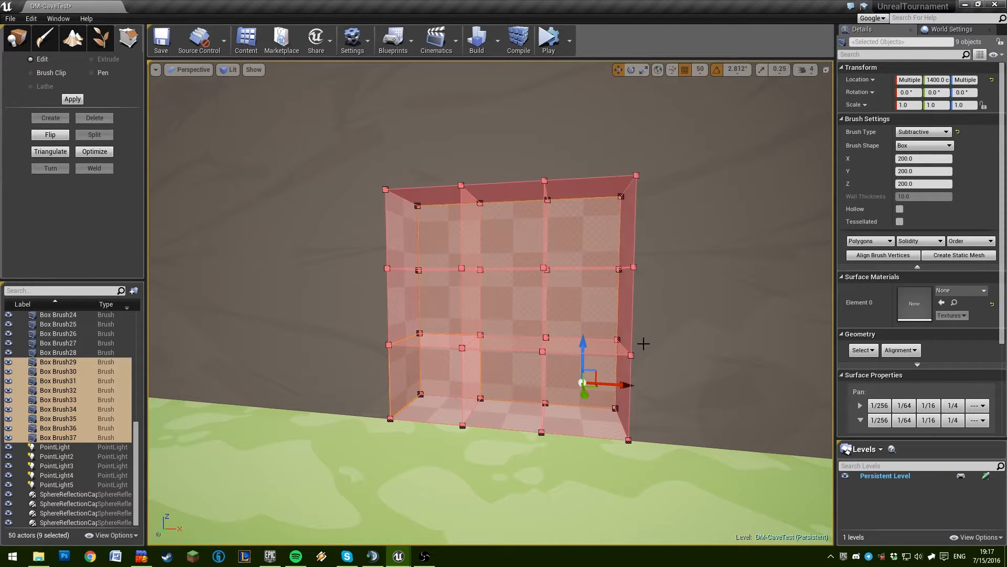
{"action": "left_click", "coordinate": [194, 78]}
{"action": "key", "text": "ctrl+z"}
{"action": "left_click", "coordinate": [197, 68]}
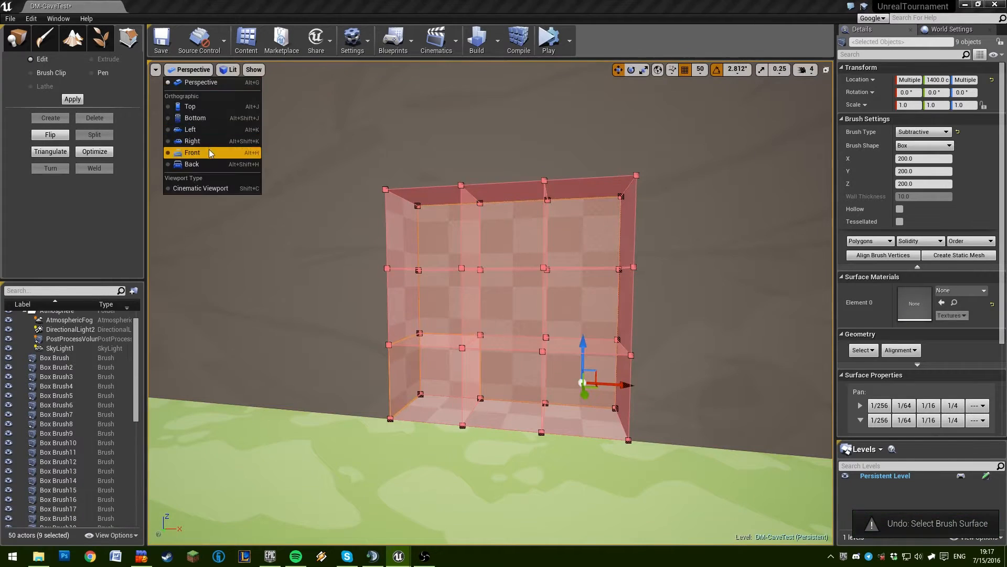
{"action": "left_click", "coordinate": [213, 156]}
{"action": "right_click_drag", "start_coordinate": [603, 262], "coordinate": [515, 310]}
{"action": "scroll", "coordinate": [518, 308], "scroll_direction": "up", "scroll_amount": 7}
Shape the top vertices of the brush grid into an uneven arch and move both side columns outward
{"action": "left_click", "coordinate": [428, 234]}
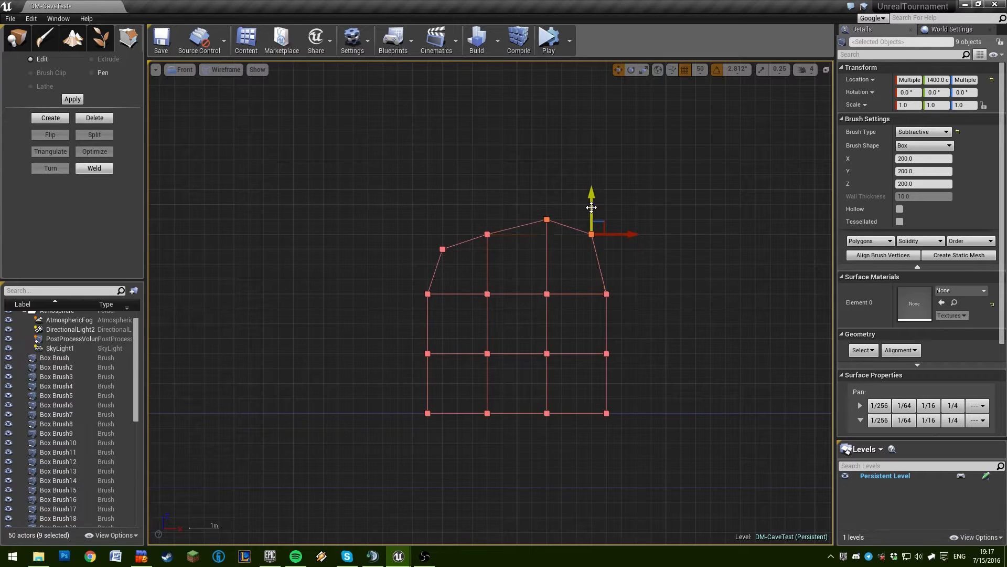
{"action": "right_click_drag", "start_coordinate": [666, 282], "coordinate": [642, 222]}
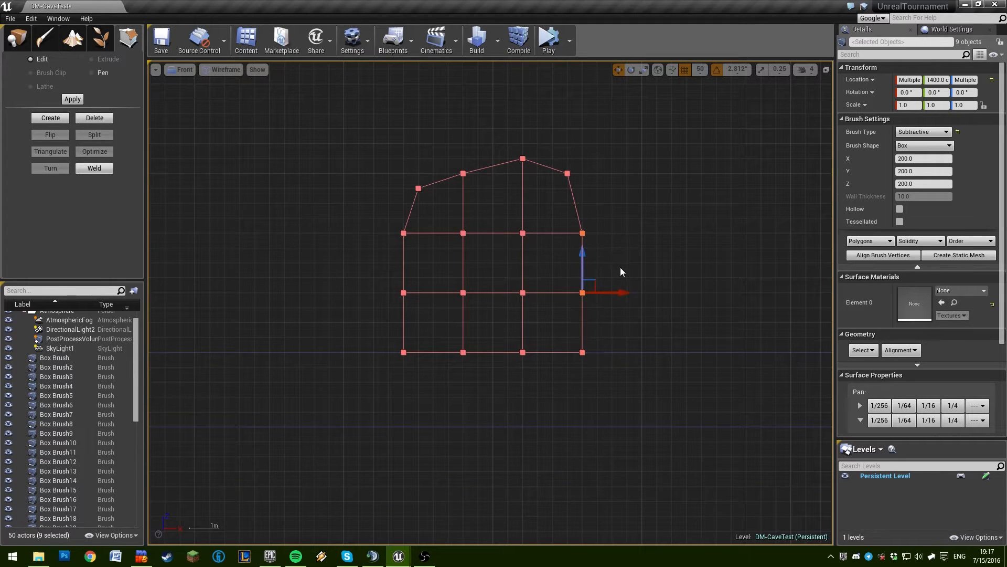
{"action": "left_click_drag", "start_coordinate": [608, 352], "coordinate": [639, 352]}
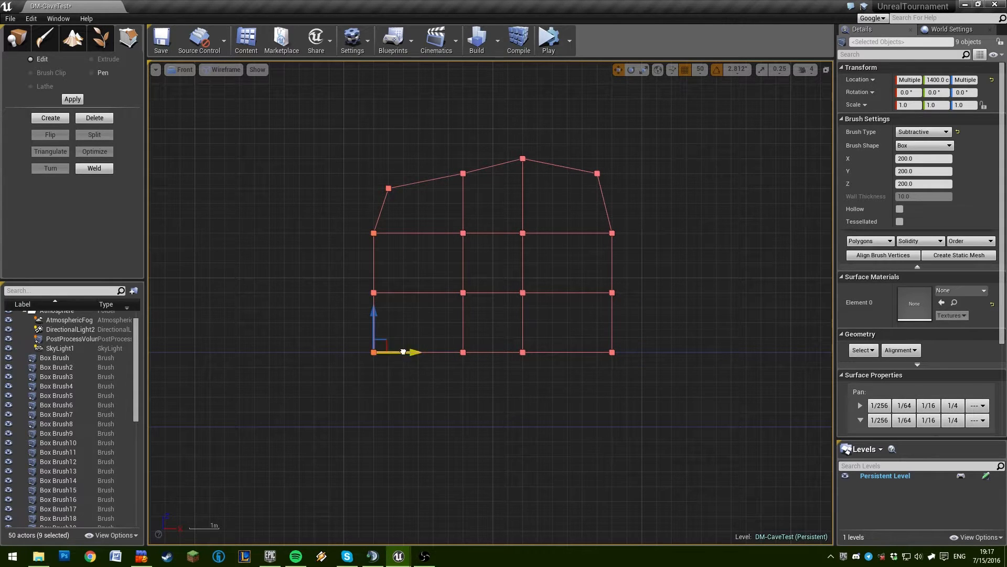
Raise the upper two vertex rows and pull the upper and bottom side vertices inward to round the cave outline
{"action": "left_click_drag", "start_coordinate": [315, 145], "coordinate": [639, 262], "text": "ctrl+alt"}
{"action": "right_click_drag", "start_coordinate": [669, 233], "coordinate": [656, 318]}
{"action": "left_click_drag", "start_coordinate": [448, 271], "coordinate": [452, 231]}
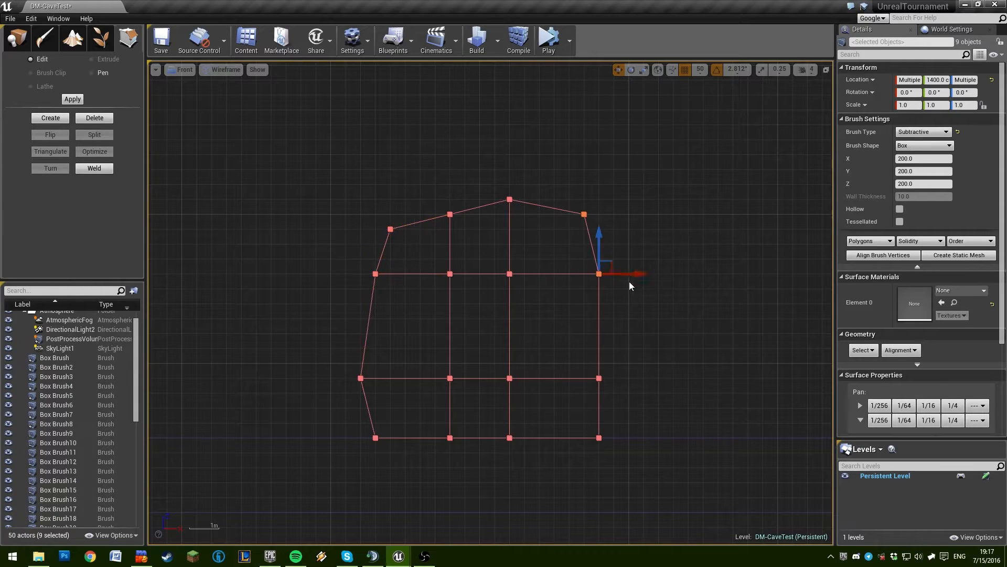
{"action": "left_click_drag", "start_coordinate": [630, 277], "coordinate": [607, 279]}
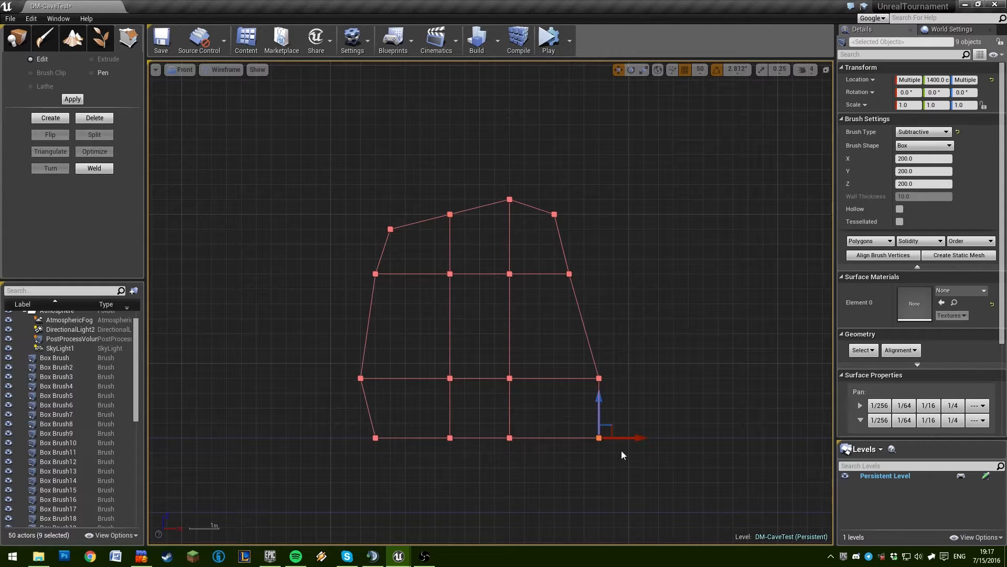
{"action": "left_click", "coordinate": [637, 363]}
{"action": "right_click_drag", "start_coordinate": [638, 361], "coordinate": [622, 279]}
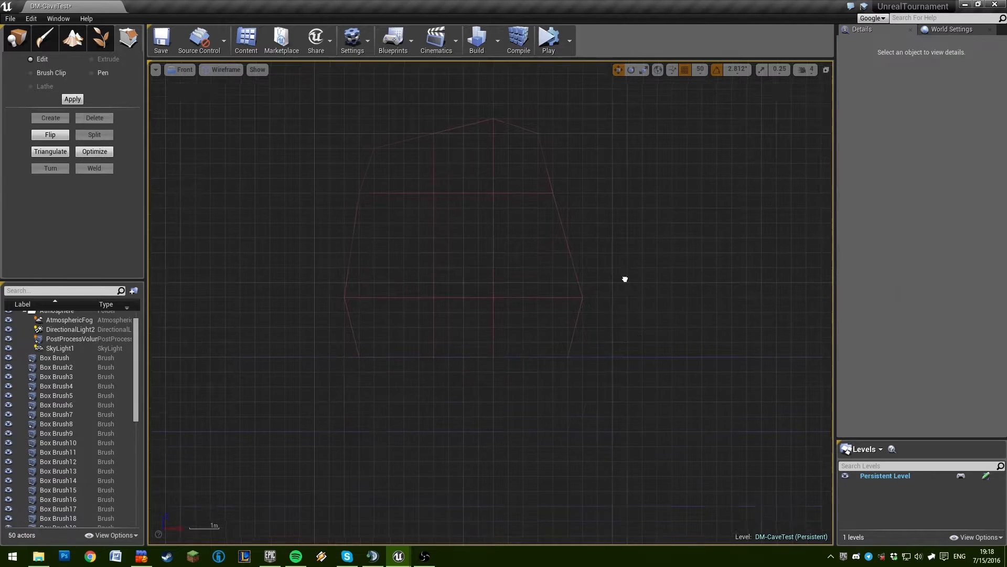
Reselect the opening's brushes, nudge the upper right side vertex outward, and clear the selection
{"action": "left_click_drag", "start_coordinate": [632, 245], "coordinate": [297, 363]}
{"action": "right_click_drag", "start_coordinate": [533, 241], "coordinate": [518, 299]}
{"action": "left_click", "coordinate": [593, 245]}
{"action": "left_click_drag", "start_coordinate": [600, 194], "coordinate": [519, 259]}
{"action": "left_click", "coordinate": [591, 205]}
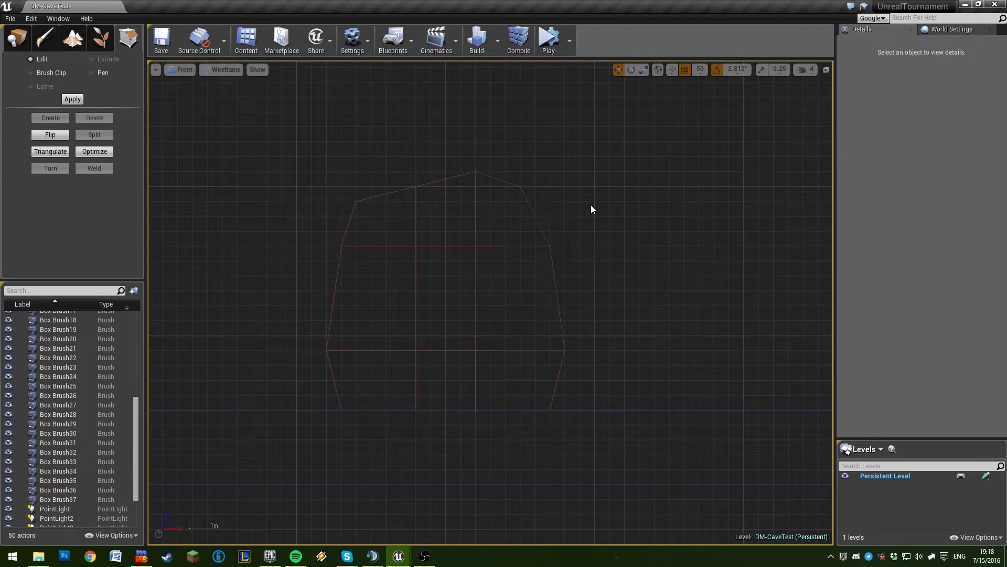
Return to the Perspective view, rebuild the geometry, and examine the reshaped cave opening and its bottom centre brush
{"action": "scroll", "coordinate": [600, 223], "scroll_direction": "down", "scroll_amount": 3}
{"action": "left_click", "coordinate": [178, 70]}
{"action": "left_click", "coordinate": [180, 93]}
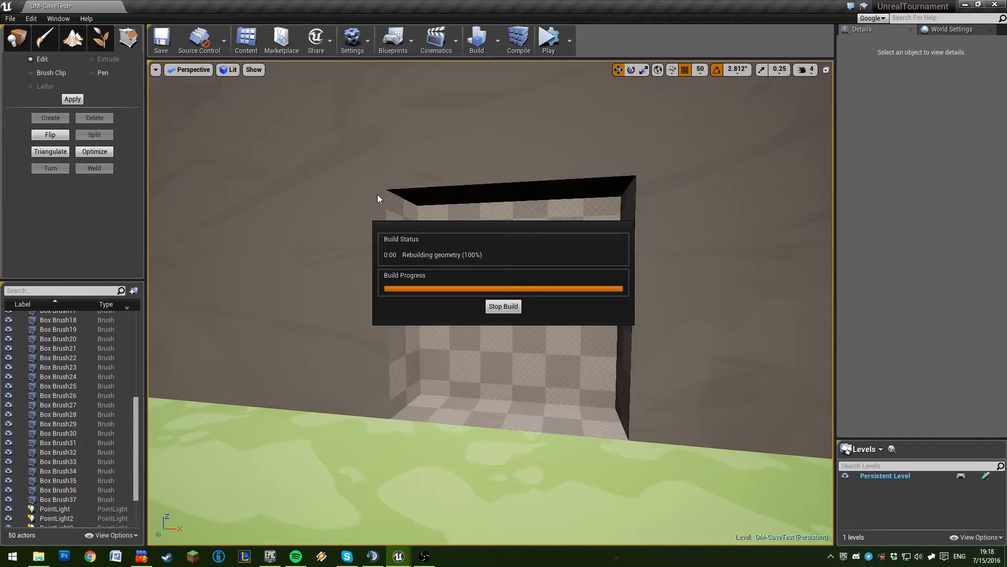
{"action": "right_click_drag", "start_coordinate": [378, 194], "coordinate": [430, 231]}
{"action": "mouse_move", "coordinate": [567, 252]}
{"action": "right_mouse_down"}
{"action": "mouse_move", "coordinate": [535, 243]}
{"action": "mouse_move", "coordinate": [533, 210]}
{"action": "mouse_move", "coordinate": [433, 210]}
{"action": "mouse_move", "coordinate": [491, 219]}
{"action": "mouse_move", "coordinate": [394, 228]}
{"action": "mouse_move", "coordinate": [637, 261]}
{"action": "right_mouse_up"}
{"action": "left_click", "coordinate": [540, 247]}
{"action": "mouse_move", "coordinate": [548, 305]}
{"action": "right_mouse_down"}
{"action": "mouse_move", "coordinate": [472, 302]}
{"action": "mouse_move", "coordinate": [485, 306]}
{"action": "right_mouse_up"}
{"action": "key", "text": "Escape"}
{"action": "right_click_drag", "start_coordinate": [549, 306], "coordinate": [614, 306]}
{"action": "mouse_move", "coordinate": [448, 302]}
{"action": "right_mouse_down"}
{"action": "mouse_move", "coordinate": [585, 306]}
{"action": "mouse_move", "coordinate": [450, 324]}
{"action": "mouse_move", "coordinate": [567, 324]}
{"action": "mouse_move", "coordinate": [529, 368]}
{"action": "mouse_move", "coordinate": [535, 399]}
{"action": "right_mouse_up"}
{"action": "left_click", "coordinate": [539, 407]}
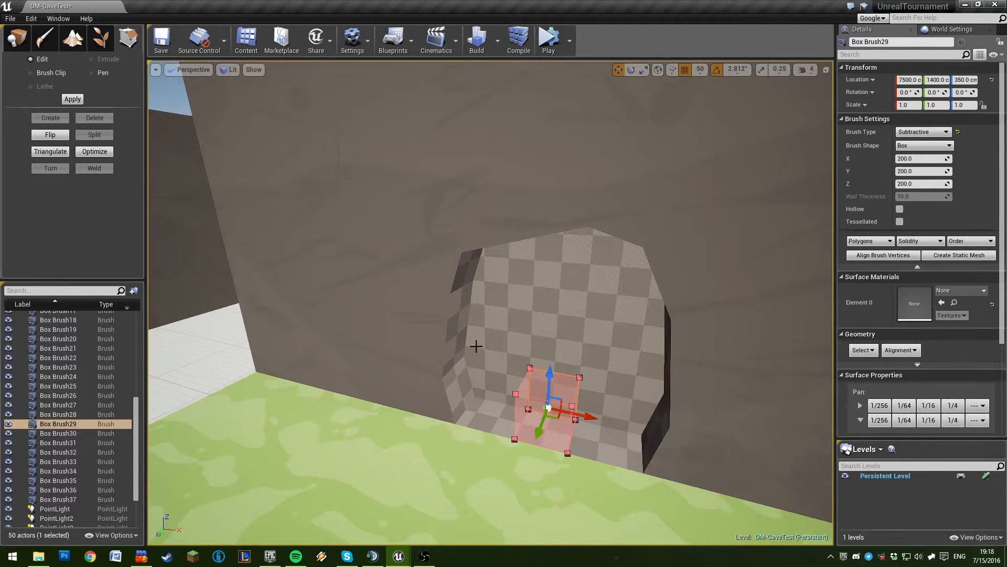
Select brushes at a finished tunnel's entrance nearby for comparison, and clear the selection
{"action": "right_click_drag", "start_coordinate": [330, 305], "coordinate": [273, 302]}
{"action": "left_click", "coordinate": [329, 304]}
{"action": "left_click", "coordinate": [287, 270]}
{"action": "left_click", "coordinate": [286, 259]}
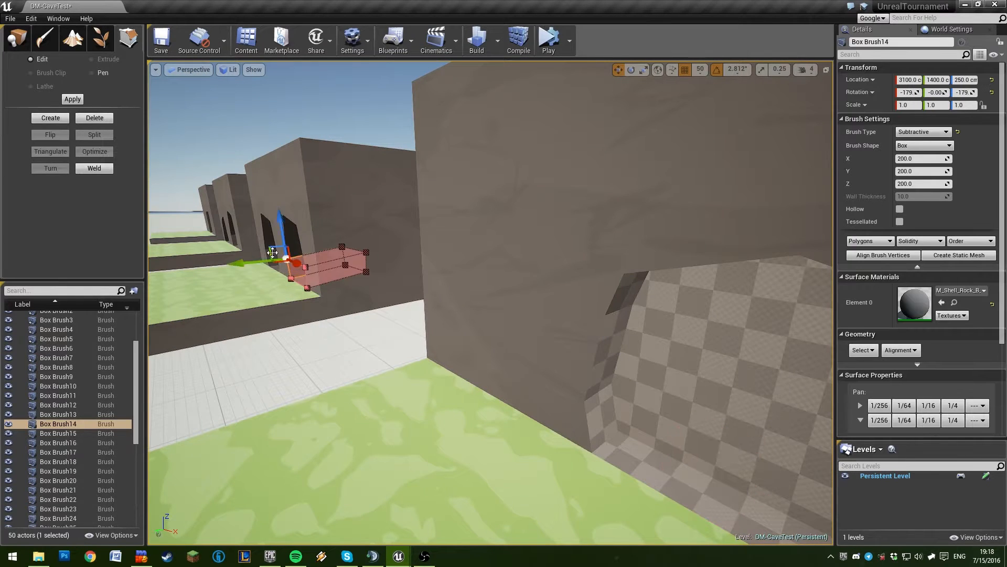
{"action": "left_click", "coordinate": [262, 239]}
{"action": "left_click", "coordinate": [268, 247]}
{"action": "left_click", "coordinate": [324, 354]}
{"action": "right_click_drag", "start_coordinate": [526, 384], "coordinate": [577, 382]}
In the Top view, select all nine opening brushes and the front vertices along their left part
{"action": "left_click", "coordinate": [190, 70]}
{"action": "left_click", "coordinate": [243, 107]}
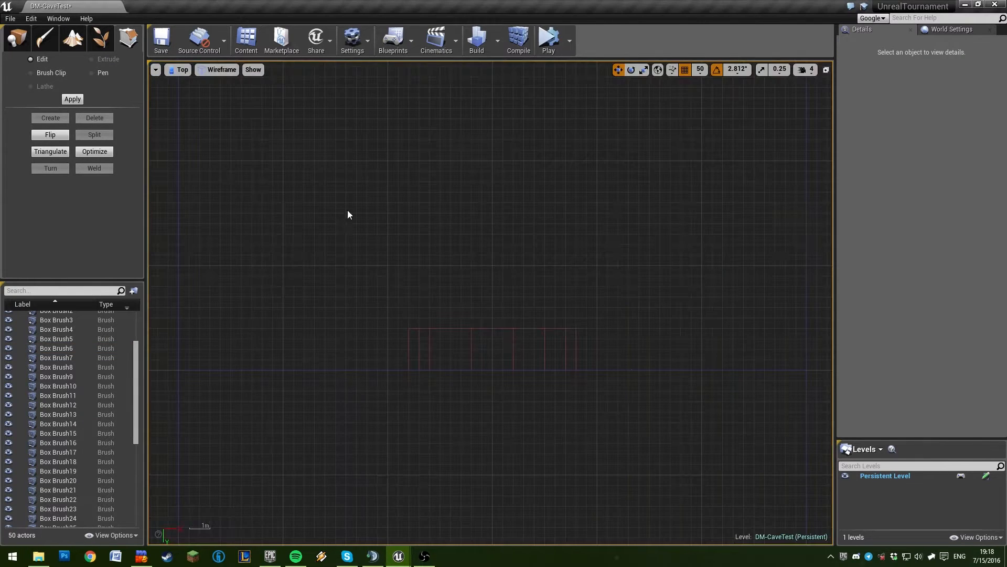
{"action": "left_click_drag", "start_coordinate": [787, 410], "coordinate": [787, 409]}
{"action": "right_click_drag", "start_coordinate": [429, 383], "coordinate": [466, 326]}
{"action": "scroll", "coordinate": [466, 326], "scroll_direction": "up", "scroll_amount": 3}
{"action": "mouse_move", "coordinate": [342, 276]}
{"action": "left_mouse_down"}
{"action": "mouse_move", "coordinate": [524, 367]}
{"action": "mouse_move", "coordinate": [550, 363]}
{"action": "left_mouse_up"}
{"action": "scroll", "coordinate": [584, 286], "scroll_direction": "up", "scroll_amount": 1}
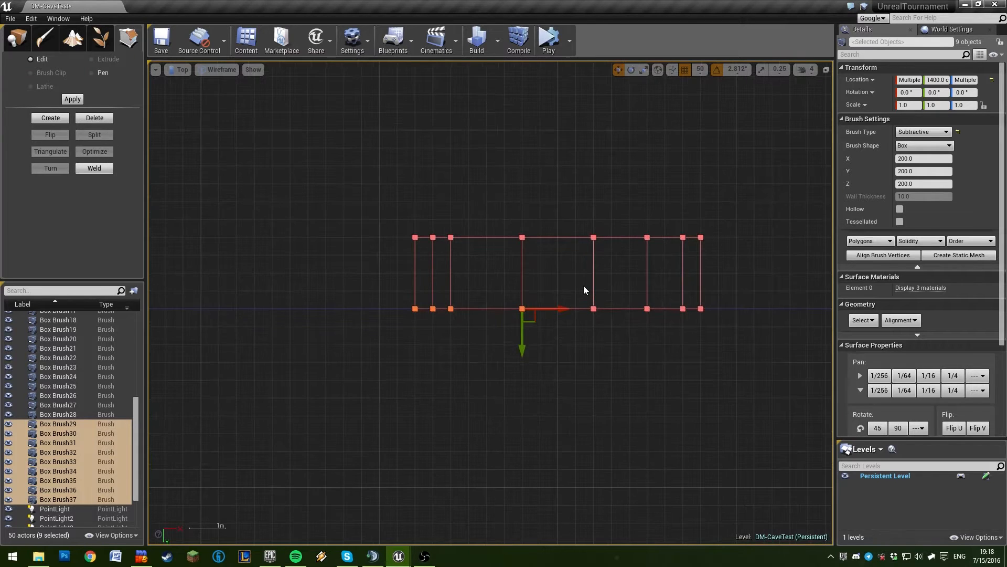
{"action": "scroll", "coordinate": [584, 298], "scroll_direction": "up", "scroll_amount": 1}
In the Perspective view, select the front vertex at the opening's upper left corner and pull it outward along the wall
{"action": "left_click", "coordinate": [179, 70]}
{"action": "left_click", "coordinate": [180, 87]}
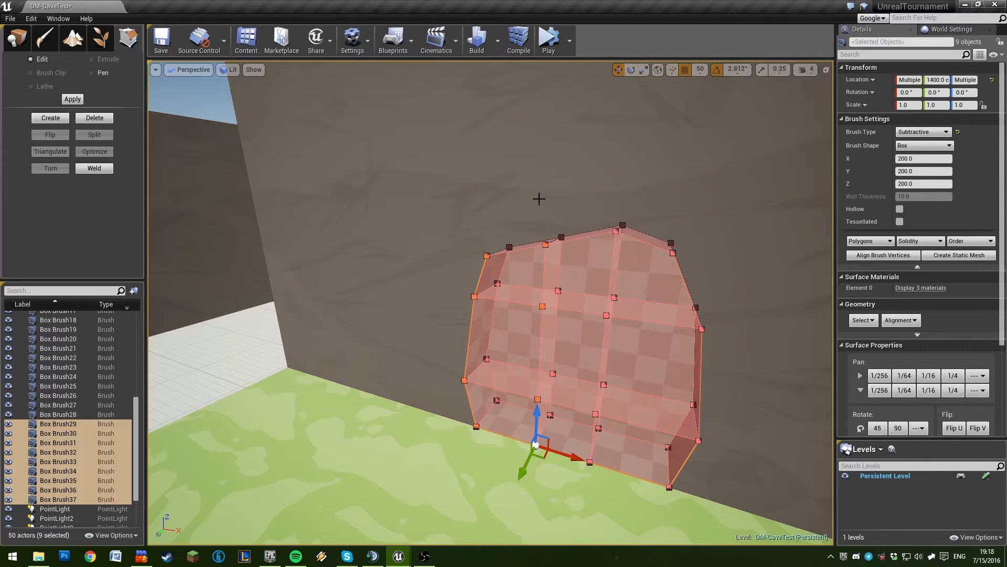
{"action": "mouse_move", "coordinate": [485, 186]}
{"action": "right_mouse_down"}
{"action": "mouse_move", "coordinate": [543, 205]}
{"action": "mouse_move", "coordinate": [532, 181]}
{"action": "right_mouse_up"}
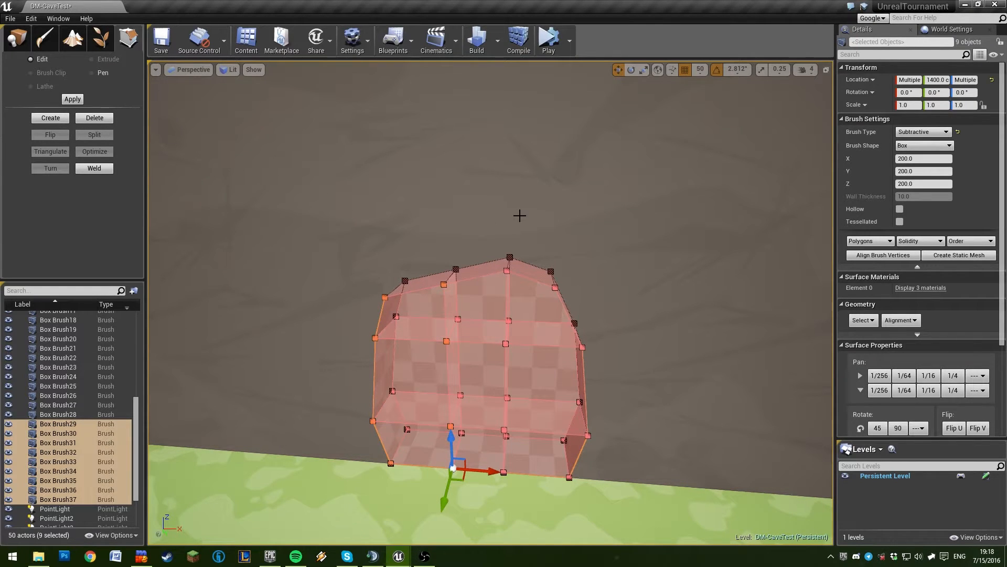
{"action": "right_click_drag", "start_coordinate": [556, 236], "coordinate": [487, 248]}
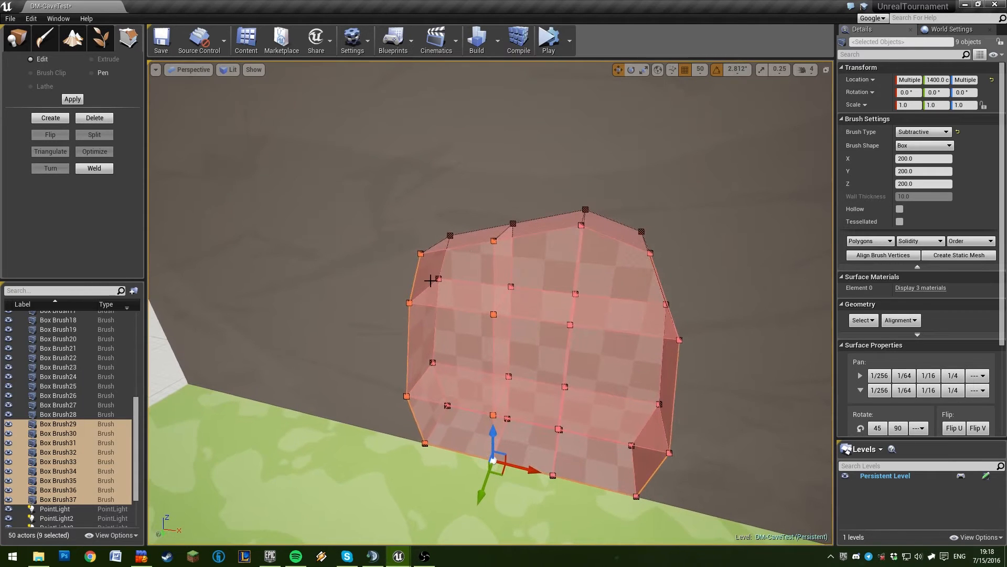
{"action": "left_click", "coordinate": [421, 254]}
{"action": "mouse_move", "coordinate": [421, 255]}
{"action": "right_mouse_down"}
{"action": "mouse_move", "coordinate": [391, 223]}
{"action": "mouse_move", "coordinate": [400, 231]}
{"action": "right_mouse_up"}
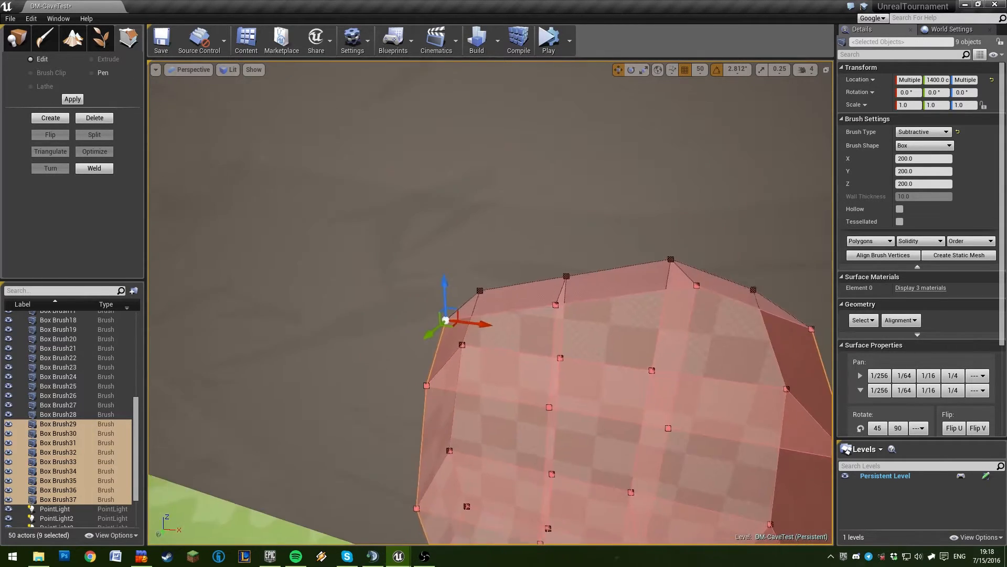
{"action": "right_click_drag", "start_coordinate": [533, 342], "coordinate": [533, 343]}
{"action": "mouse_move", "coordinate": [469, 318]}
{"action": "right_mouse_down"}
{"action": "mouse_move", "coordinate": [452, 317]}
{"action": "mouse_move", "coordinate": [477, 315]}
{"action": "mouse_move", "coordinate": [448, 314]}
{"action": "right_mouse_up"}
{"action": "left_click_drag", "start_coordinate": [519, 330], "coordinate": [457, 324]}
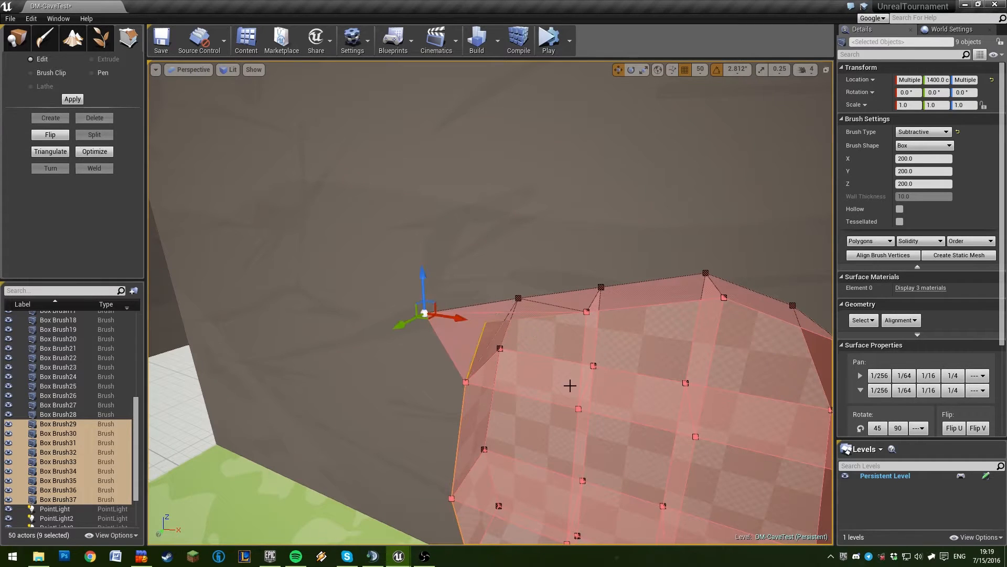
Try raising the pulled-out corner vertex, and undo the move
{"action": "mouse_move", "coordinate": [569, 385]}
{"action": "right_mouse_down"}
{"action": "mouse_move", "coordinate": [818, 386]}
{"action": "mouse_move", "coordinate": [797, 406]}
{"action": "mouse_move", "coordinate": [758, 413]}
{"action": "mouse_move", "coordinate": [753, 390]}
{"action": "mouse_move", "coordinate": [808, 371]}
{"action": "mouse_move", "coordinate": [514, 373]}
{"action": "mouse_move", "coordinate": [326, 276]}
{"action": "right_mouse_up"}
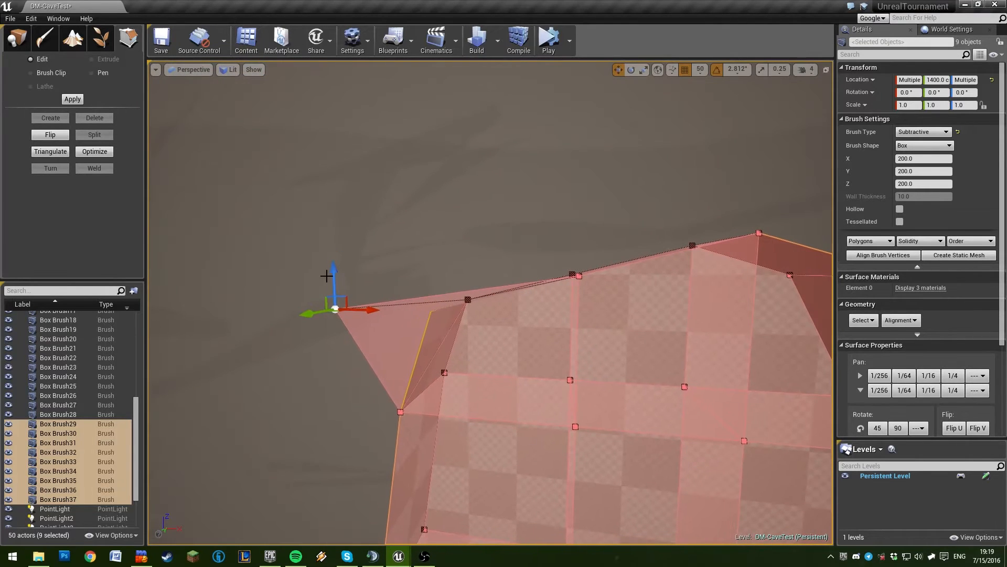
{"action": "left_click_drag", "start_coordinate": [334, 273], "coordinate": [334, 238]}
{"action": "key", "text": "ctrl+z"}
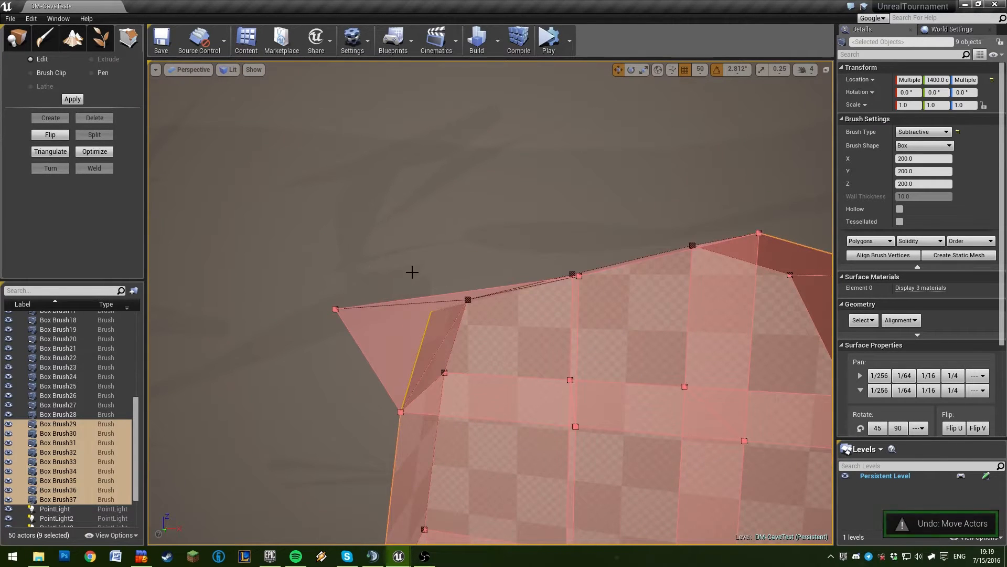
Rebuild the geometry and examine the opening's corner around the pulled-out vertex
{"action": "left_click", "coordinate": [336, 309]}
{"action": "right_click_drag", "start_coordinate": [556, 346], "coordinate": [403, 320]}
{"action": "left_click", "coordinate": [571, 354]}
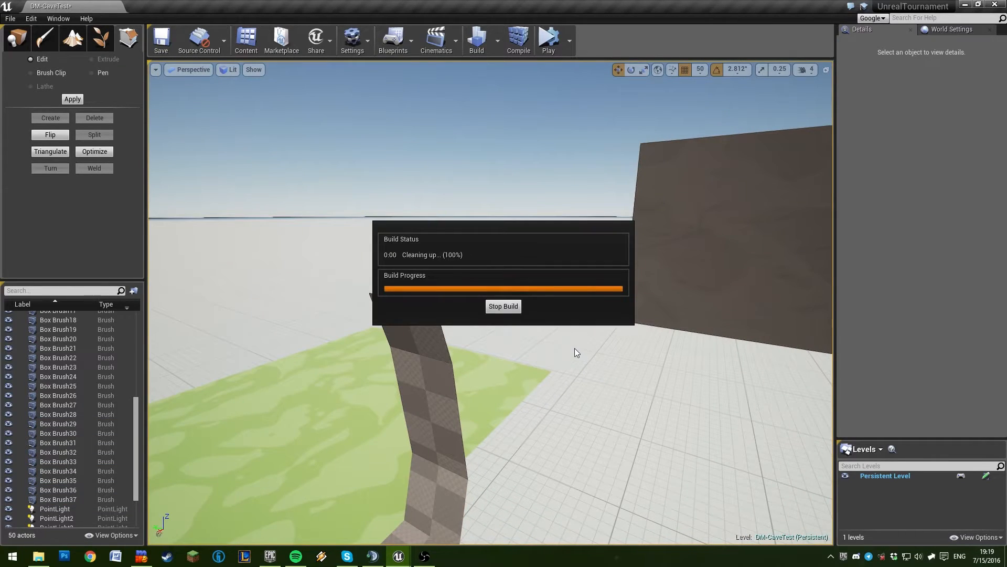
{"action": "mouse_move", "coordinate": [580, 353]}
{"action": "right_mouse_down"}
{"action": "mouse_move", "coordinate": [570, 349]}
{"action": "mouse_move", "coordinate": [695, 345]}
{"action": "right_mouse_up"}
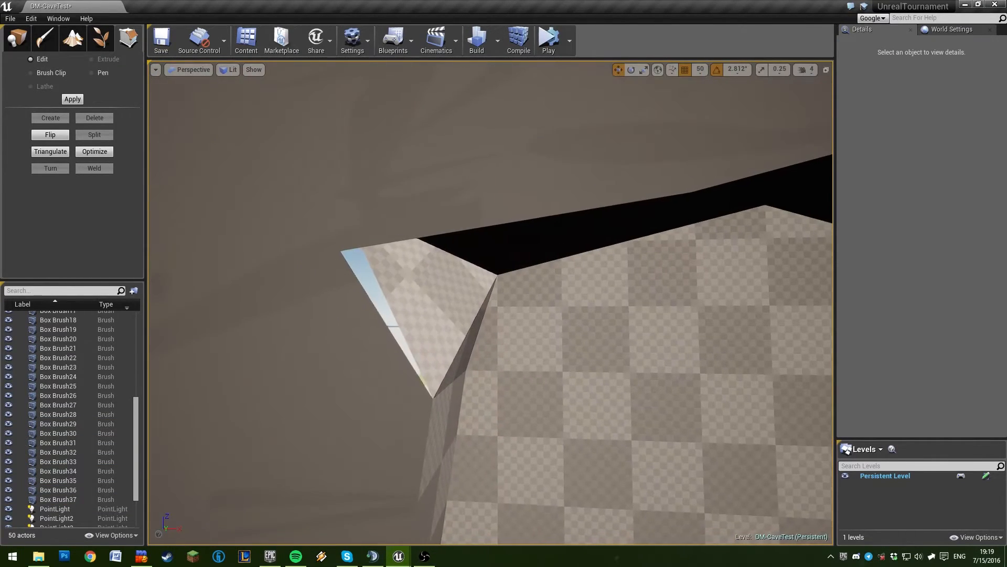
Select the opening's upper left brush to inspect its distorted faces from behind, and clear the selection
{"action": "left_click", "coordinate": [486, 288]}
{"action": "key", "text": "Escape"}
{"action": "left_click", "coordinate": [408, 288]}
{"action": "mouse_move", "coordinate": [407, 288]}
{"action": "right_mouse_down"}
{"action": "mouse_move", "coordinate": [331, 273]}
{"action": "mouse_move", "coordinate": [420, 299]}
{"action": "mouse_move", "coordinate": [389, 289]}
{"action": "mouse_move", "coordinate": [420, 315]}
{"action": "mouse_move", "coordinate": [336, 252]}
{"action": "mouse_move", "coordinate": [556, 263]}
{"action": "mouse_move", "coordinate": [546, 262]}
{"action": "mouse_move", "coordinate": [692, 252]}
{"action": "mouse_move", "coordinate": [604, 273]}
{"action": "mouse_move", "coordinate": [519, 231]}
{"action": "mouse_move", "coordinate": [535, 202]}
{"action": "mouse_move", "coordinate": [640, 183]}
{"action": "right_mouse_up"}
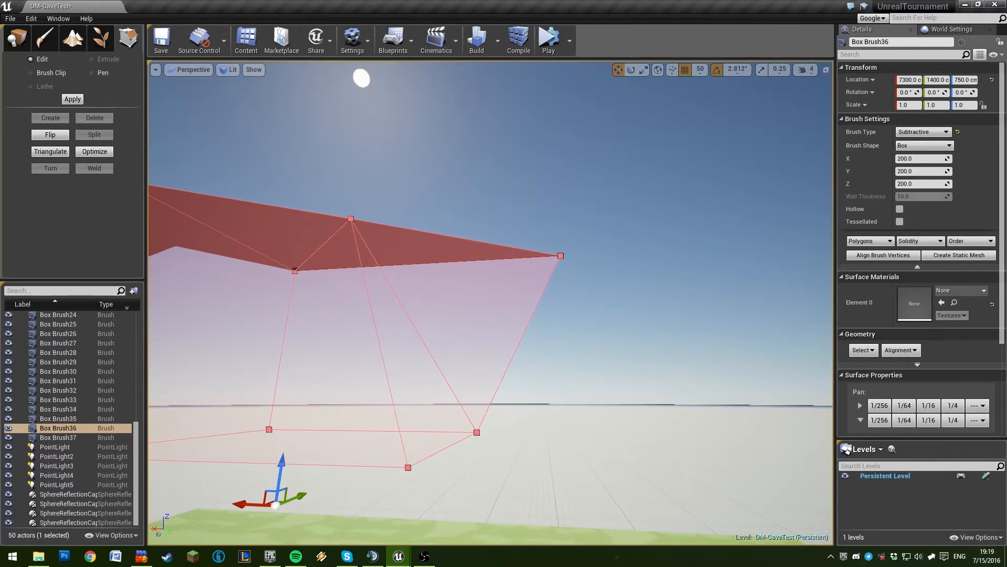
{"action": "right_click_drag", "start_coordinate": [571, 264], "coordinate": [347, 289]}
{"action": "key", "text": "Escape"}
{"action": "left_click", "coordinate": [571, 265]}
{"action": "key", "text": "ctrl+z"}
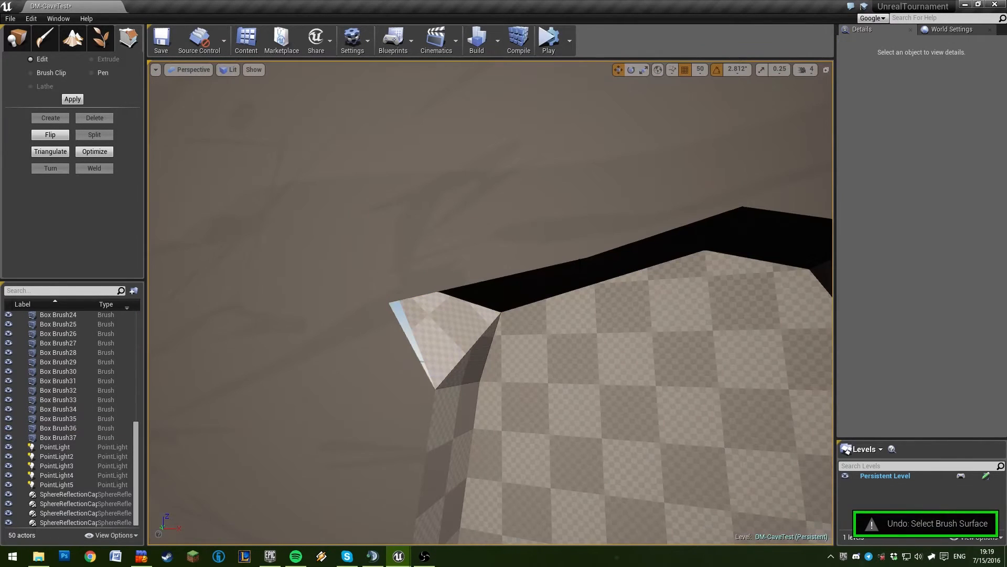
Select the opening's upper left brush and move its protruding front vertex inward in the Top view
{"action": "left_click", "coordinate": [502, 287]}
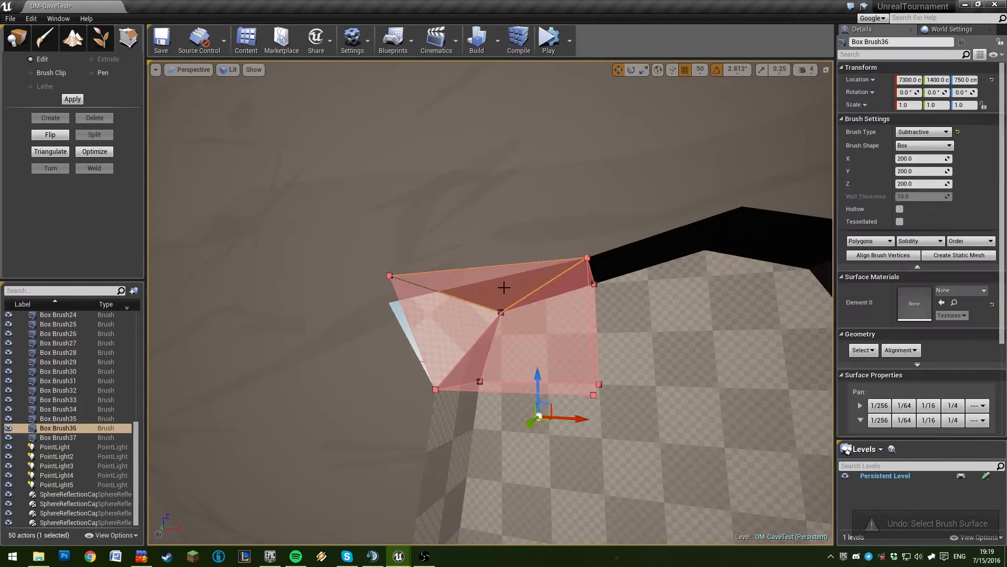
{"action": "left_click", "coordinate": [189, 69]}
{"action": "left_click", "coordinate": [189, 107]}
{"action": "left_click_drag", "start_coordinate": [301, 269], "coordinate": [362, 337]}
{"action": "scroll", "coordinate": [409, 336], "scroll_direction": "up", "scroll_amount": 1}
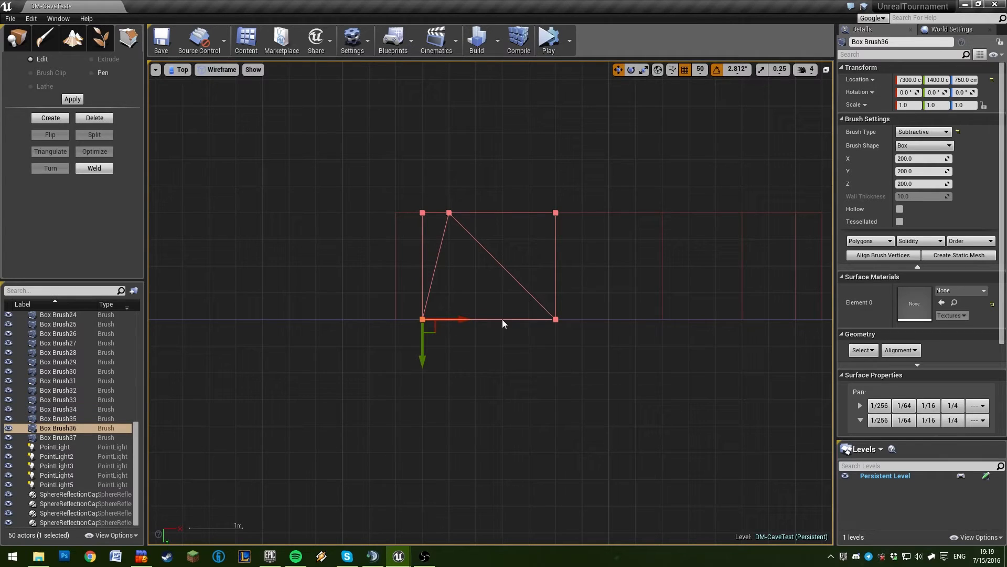
Lower the same front vertex in the Right view, and return to the Perspective view
{"action": "left_click", "coordinate": [181, 69]}
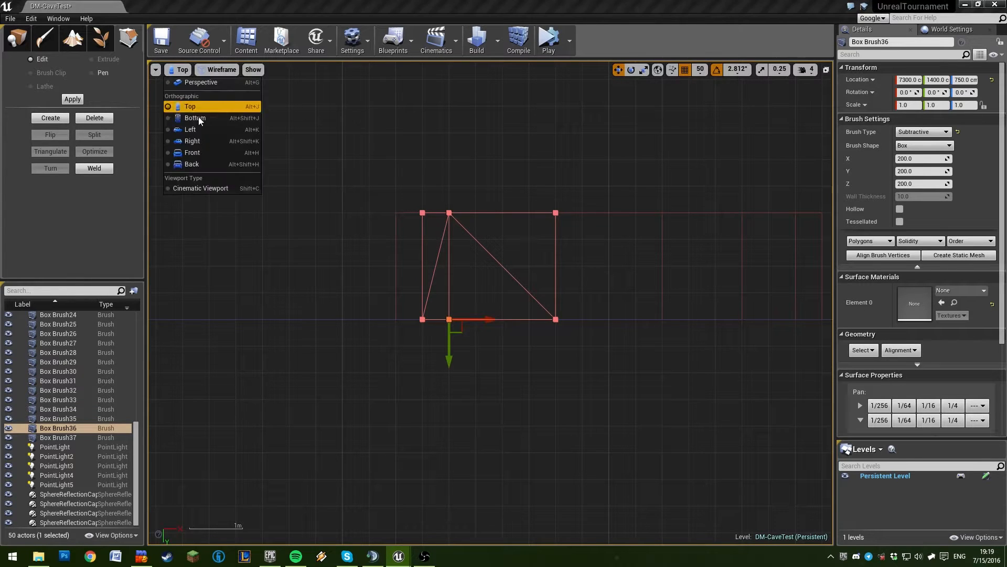
{"action": "left_click", "coordinate": [251, 141]}
{"action": "key", "text": "f"}
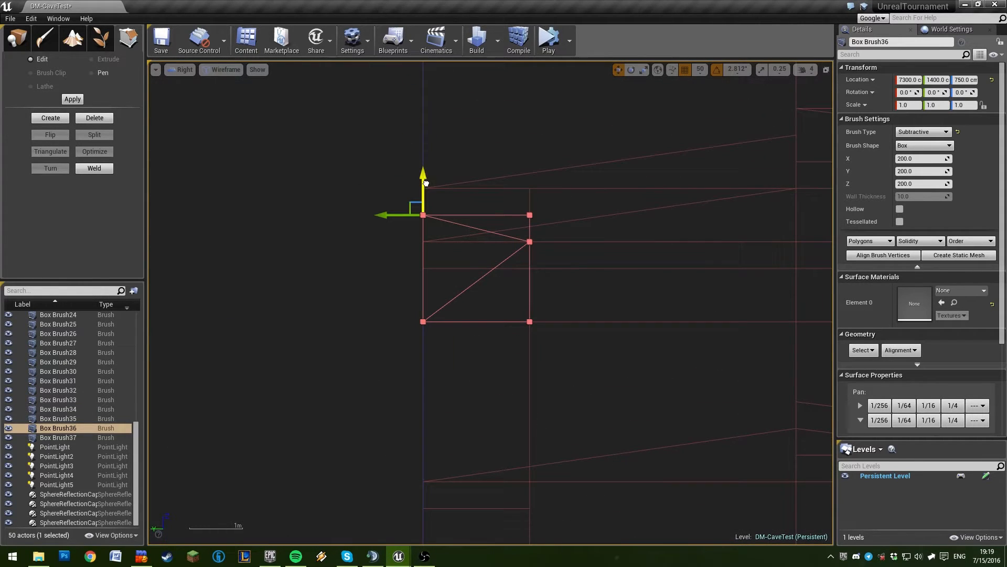
{"action": "left_click", "coordinate": [182, 70]}
{"action": "left_click", "coordinate": [196, 82]}
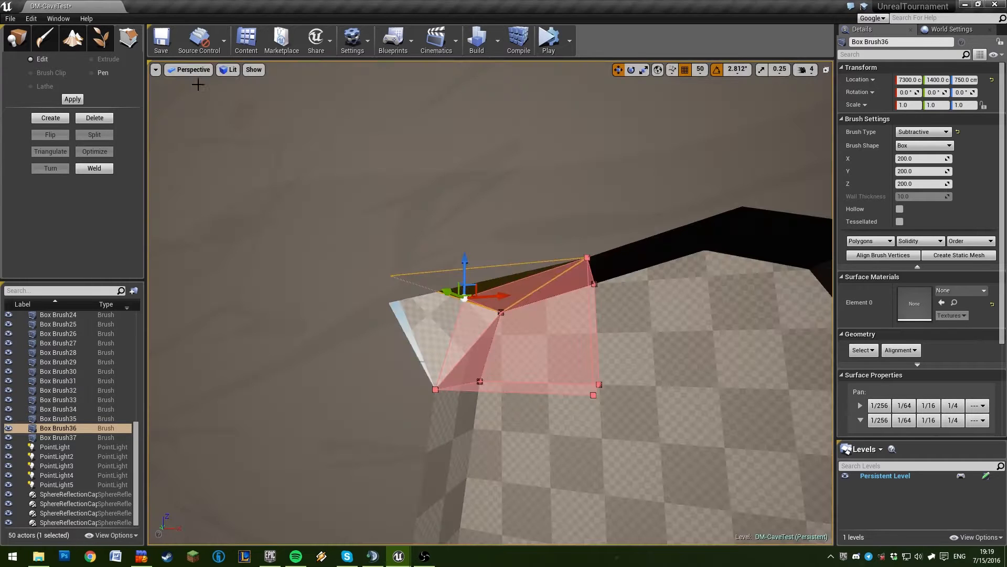
Rebuild the geometry and select the opening's upper left brush to examine its triangulated faces from the side
{"action": "left_click", "coordinate": [523, 202]}
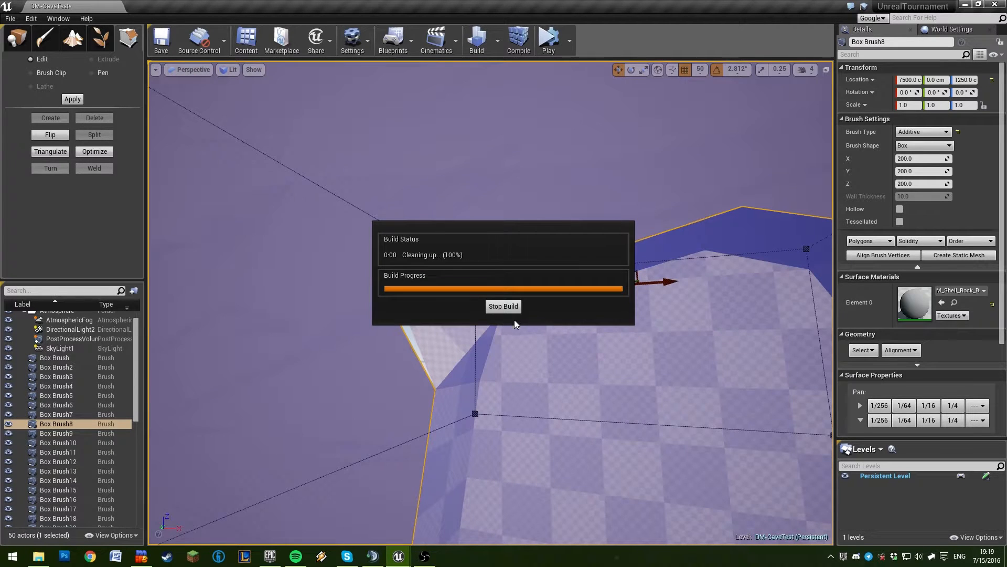
{"action": "key", "text": "Escape"}
{"action": "left_click", "coordinate": [470, 335]}
{"action": "mouse_move", "coordinate": [469, 336]}
{"action": "right_mouse_down"}
{"action": "mouse_move", "coordinate": [480, 378]}
{"action": "mouse_move", "coordinate": [546, 373]}
{"action": "mouse_move", "coordinate": [556, 388]}
{"action": "mouse_move", "coordinate": [619, 398]}
{"action": "mouse_move", "coordinate": [493, 396]}
{"action": "mouse_move", "coordinate": [533, 403]}
{"action": "right_mouse_up"}
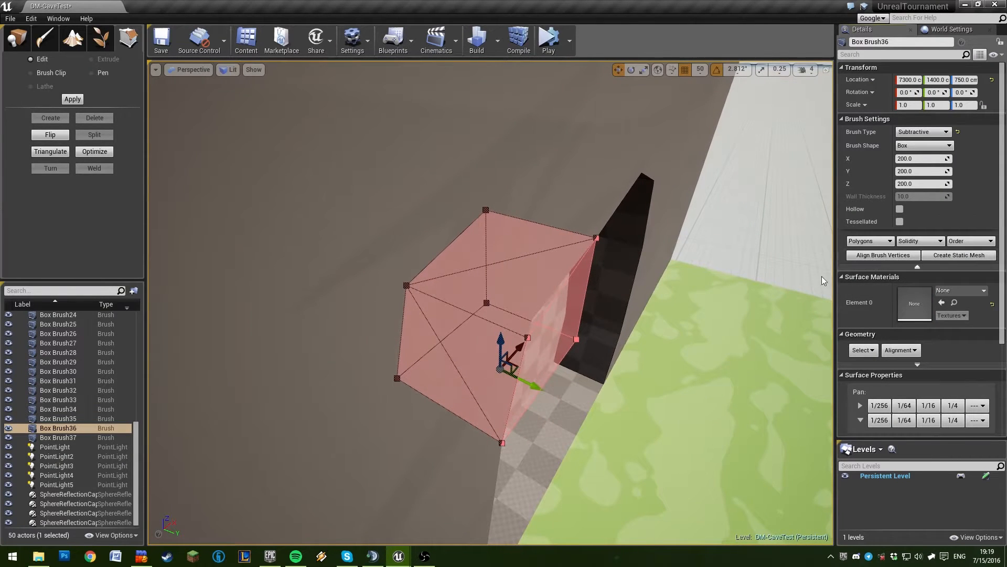
Optimize the faces of the opening's upper left brush, and rebuild the geometry
{"action": "left_click", "coordinate": [60, 153]}
{"action": "left_click", "coordinate": [94, 151]}
{"action": "left_click", "coordinate": [752, 244]}
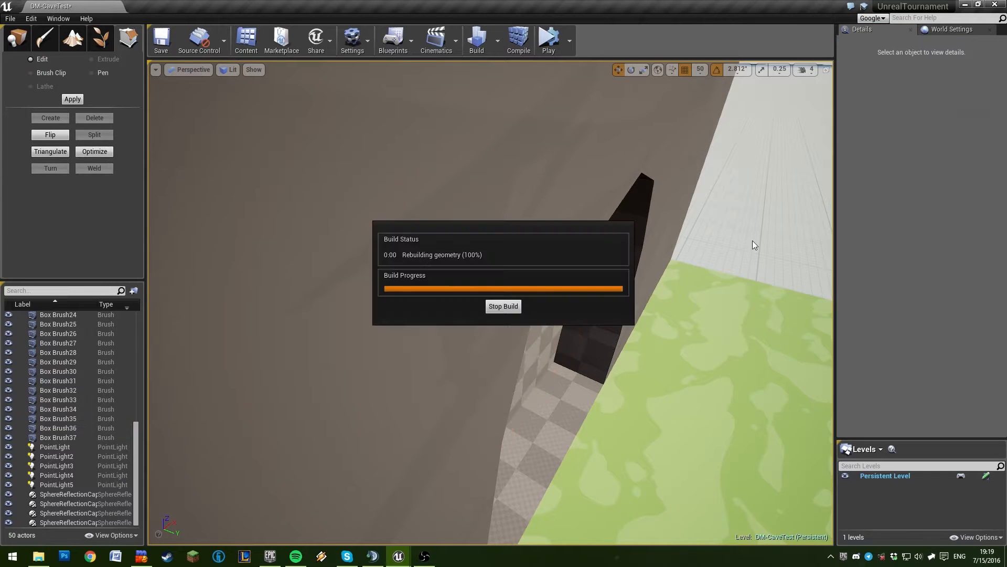
{"action": "mouse_move", "coordinate": [623, 249]}
{"action": "right_mouse_down"}
{"action": "mouse_move", "coordinate": [573, 227]}
{"action": "mouse_move", "coordinate": [503, 227]}
{"action": "mouse_move", "coordinate": [528, 219]}
{"action": "mouse_move", "coordinate": [488, 230]}
{"action": "right_mouse_up"}
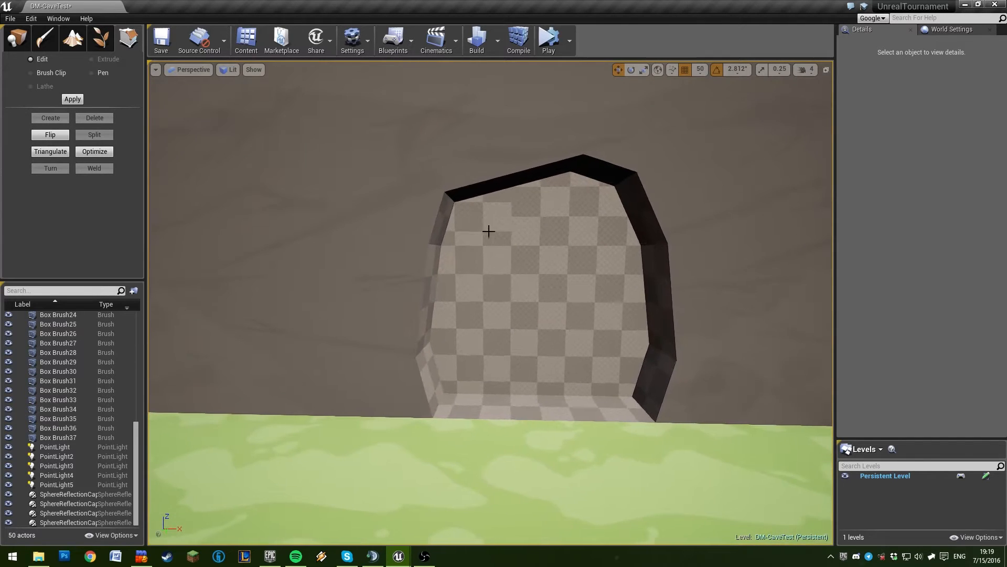
Select all surfaces, align their textures with Align Surface Planar, and clear the selection
{"action": "left_click", "coordinate": [488, 230]}
{"action": "key", "text": "shift+s"}
{"action": "left_click", "coordinate": [902, 88]}
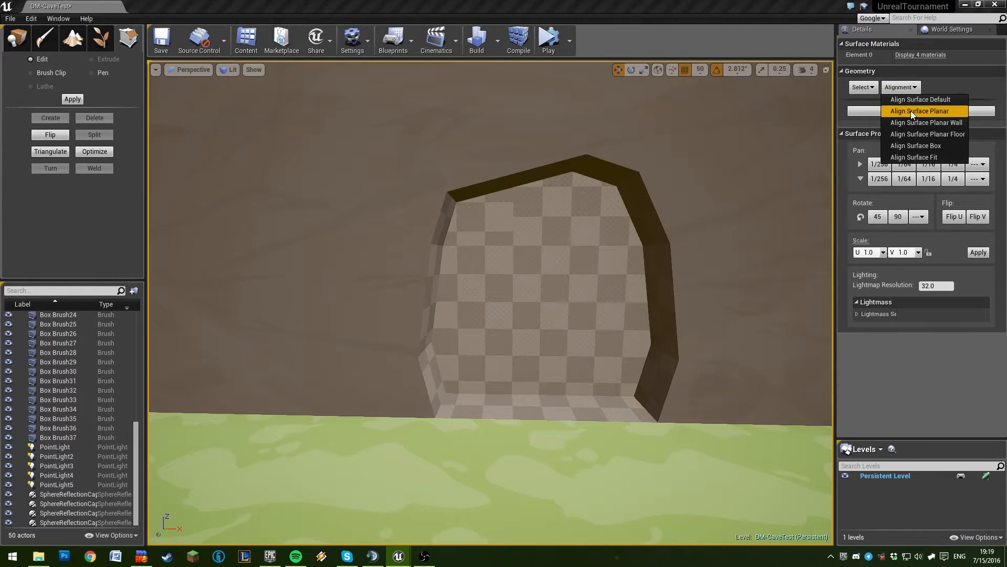
{"action": "left_click", "coordinate": [914, 111]}
{"action": "right_click_drag", "start_coordinate": [489, 259], "coordinate": [494, 275]}
{"action": "key", "text": "Escape"}
Preview the Top view in Lit and Unlit modes, restore Wireframe, and return to the Perspective view
{"action": "left_click", "coordinate": [189, 69]}
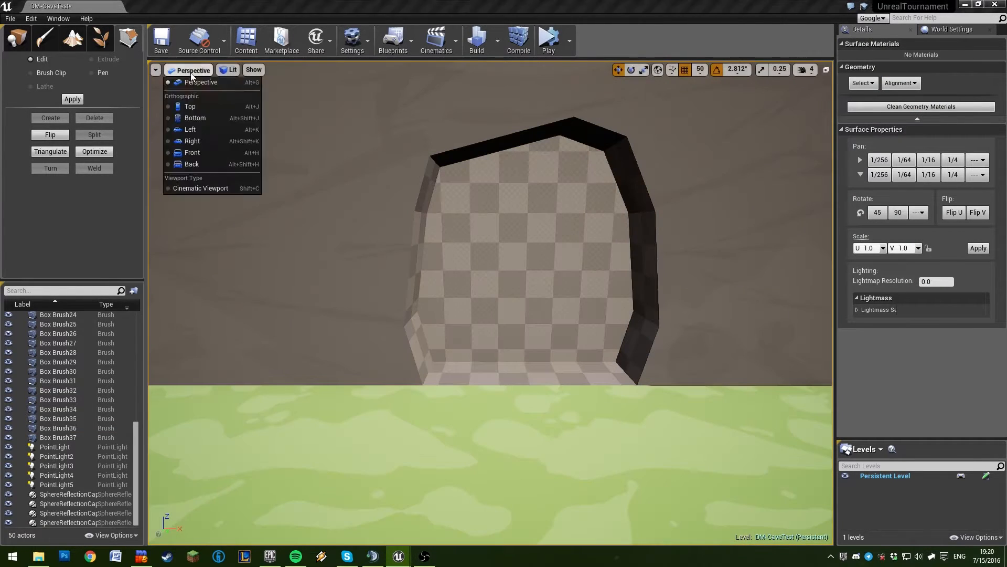
{"action": "left_click", "coordinate": [183, 106]}
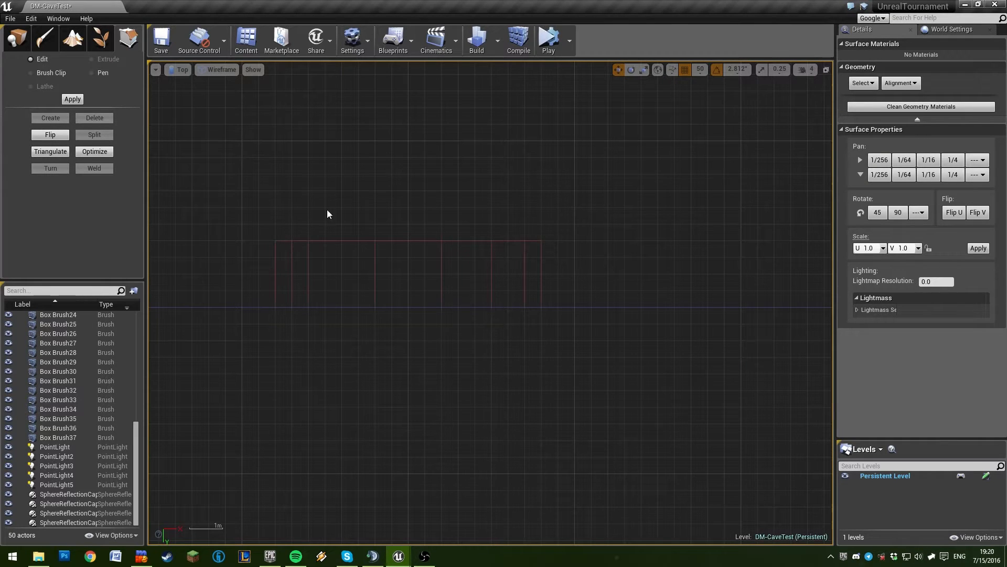
{"action": "left_click", "coordinate": [220, 71]}
{"action": "left_click", "coordinate": [226, 91]}
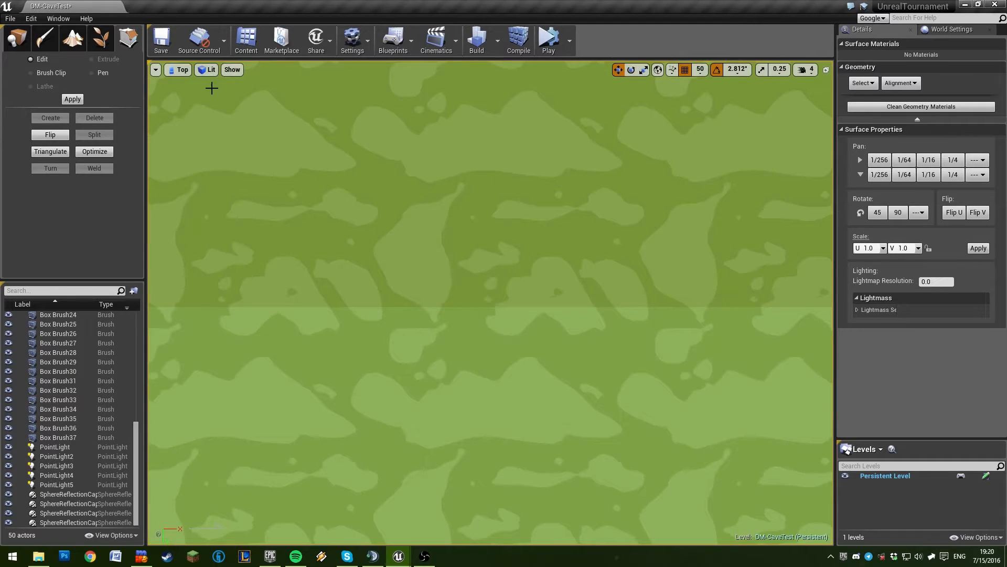
{"action": "left_click", "coordinate": [205, 69]}
{"action": "left_click", "coordinate": [226, 102]}
{"action": "left_click", "coordinate": [210, 69]}
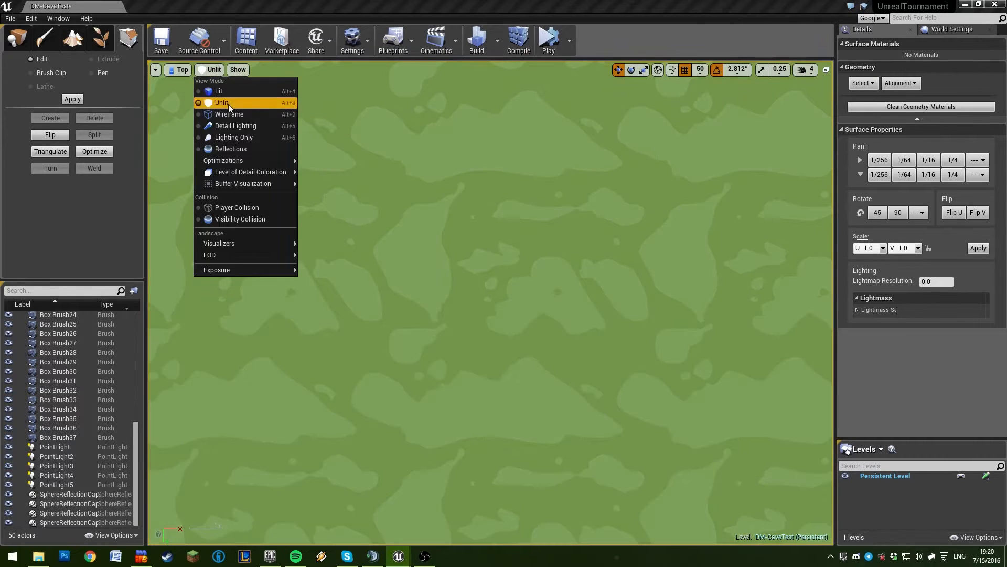
{"action": "left_click", "coordinate": [236, 116]}
{"action": "left_click", "coordinate": [183, 71]}
{"action": "left_click", "coordinate": [190, 83]}
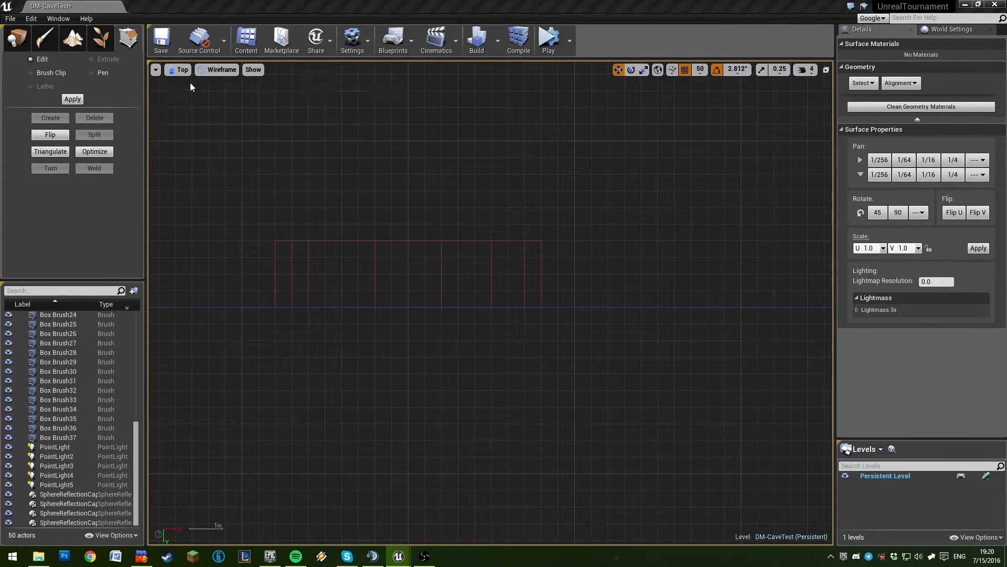
Select all nine subtractive box brushes that form the cave opening
{"action": "mouse_move", "coordinate": [488, 264]}
{"action": "right_mouse_down"}
{"action": "mouse_move", "coordinate": [488, 236]}
{"action": "mouse_move", "coordinate": [462, 270]}
{"action": "mouse_move", "coordinate": [410, 283]}
{"action": "mouse_move", "coordinate": [461, 295]}
{"action": "right_mouse_up"}
{"action": "left_click", "coordinate": [488, 264]}
{"action": "right_click_drag", "start_coordinate": [389, 275], "coordinate": [325, 263]}
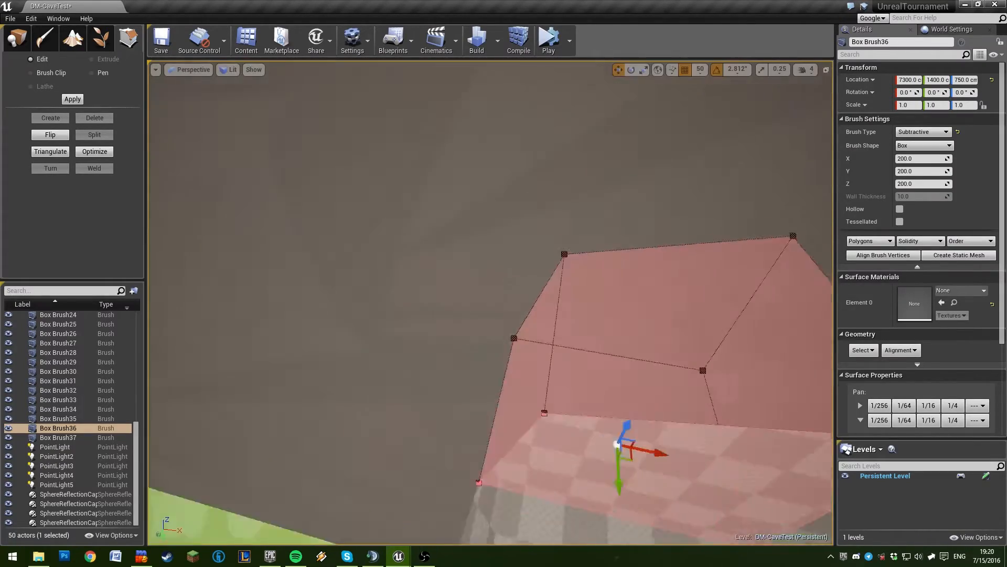
{"action": "mouse_move", "coordinate": [530, 315]}
{"action": "right_mouse_down"}
{"action": "mouse_move", "coordinate": [367, 325]}
{"action": "mouse_move", "coordinate": [325, 315]}
{"action": "mouse_move", "coordinate": [352, 325]}
{"action": "mouse_move", "coordinate": [328, 321]}
{"action": "mouse_move", "coordinate": [446, 302]}
{"action": "mouse_move", "coordinate": [588, 339]}
{"action": "right_mouse_up"}
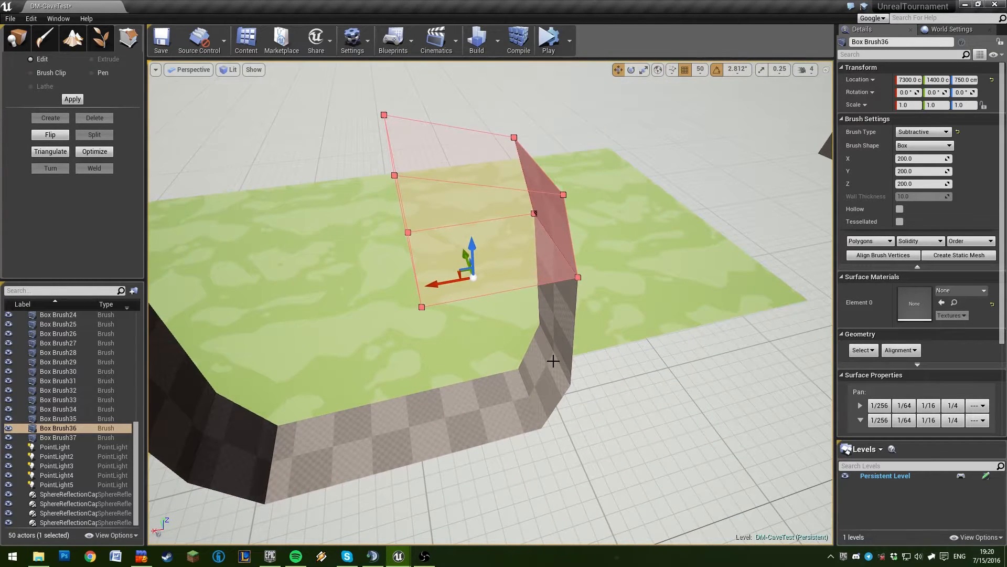
{"action": "left_click", "coordinate": [540, 394], "text": "ctrl"}
{"action": "left_click", "coordinate": [468, 424], "text": "ctrl"}
{"action": "left_click", "coordinate": [382, 450], "text": "ctrl"}
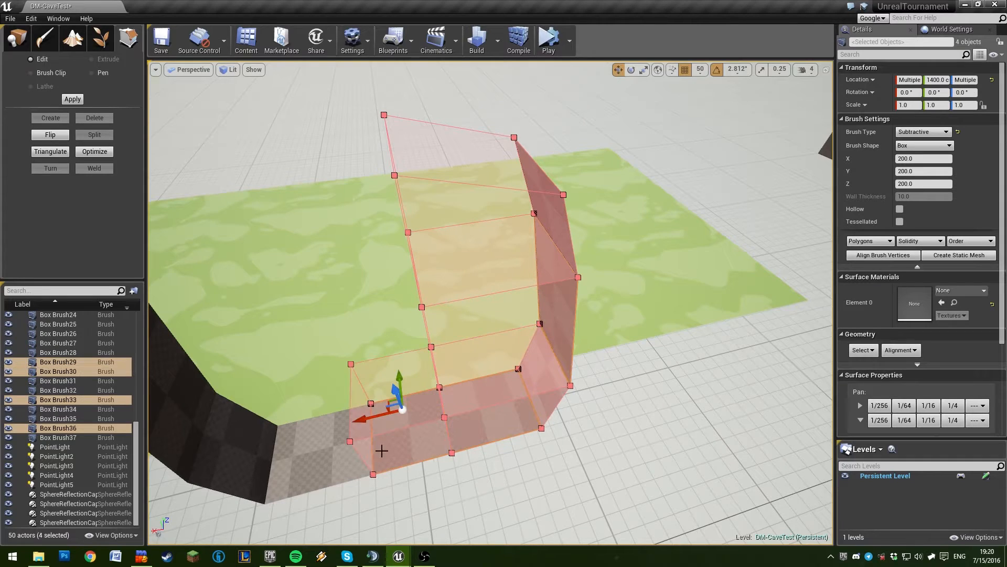
{"action": "left_click", "coordinate": [293, 451], "text": "ctrl"}
{"action": "left_click", "coordinate": [191, 396], "text": "ctrl"}
{"action": "right_click_drag", "start_coordinate": [191, 396], "coordinate": [313, 313]}
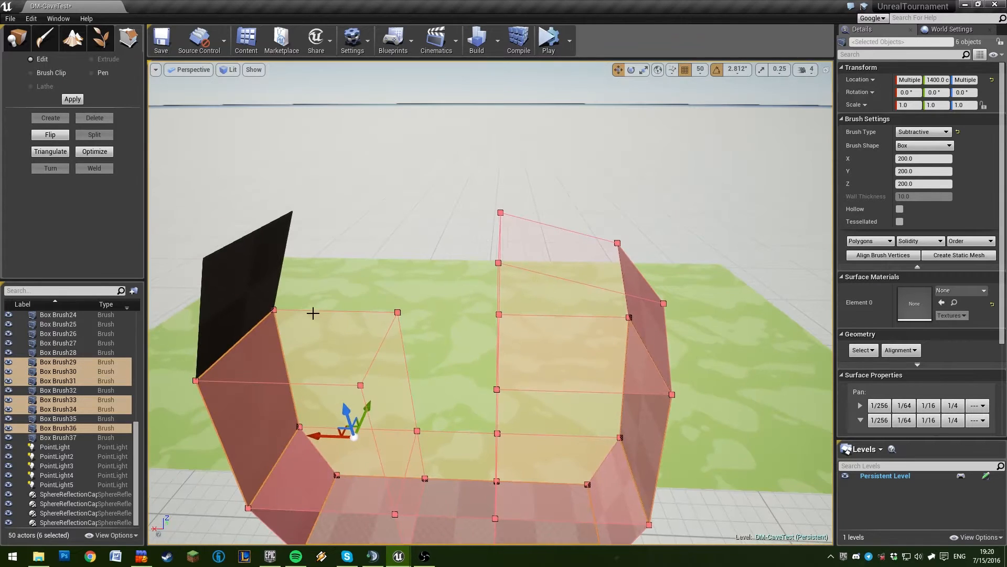
{"action": "left_click", "coordinate": [252, 289], "text": "ctrl"}
{"action": "right_click_drag", "start_coordinate": [448, 285], "coordinate": [547, 294]}
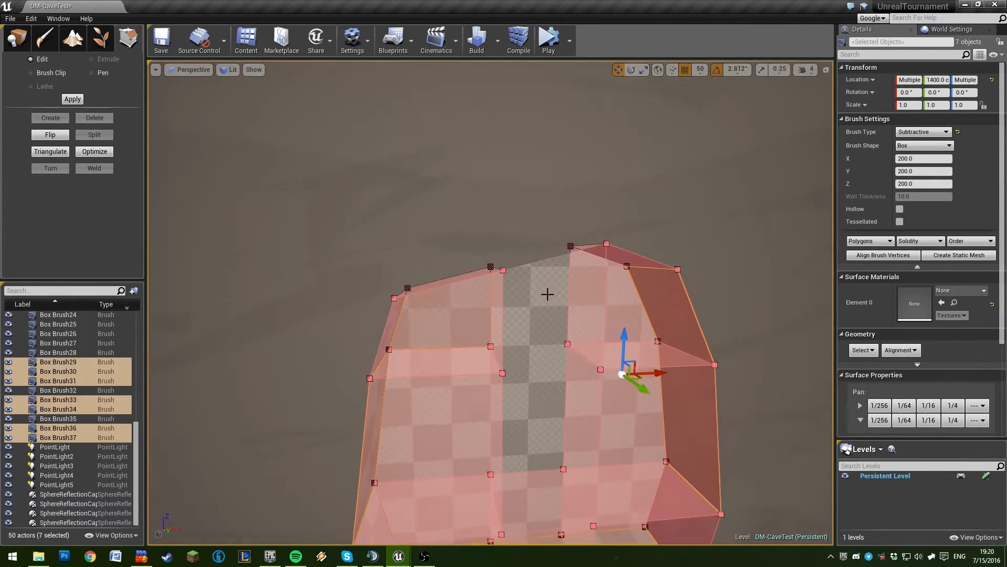
{"action": "left_click", "coordinate": [528, 330], "text": "ctrl"}
{"action": "left_click", "coordinate": [554, 414], "text": "ctrl"}
{"action": "right_click_drag", "start_coordinate": [554, 414], "coordinate": [524, 433]}
Duplicate the nine brushes in the Top view and place the copies 200 units deeper, at Y 1200
{"action": "left_click", "coordinate": [189, 69]}
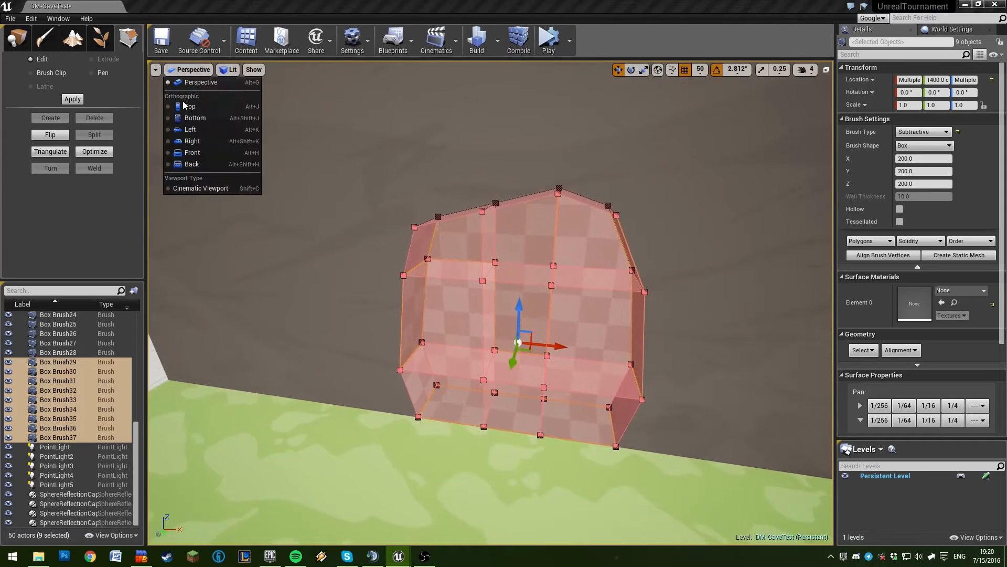
{"action": "left_click", "coordinate": [189, 107]}
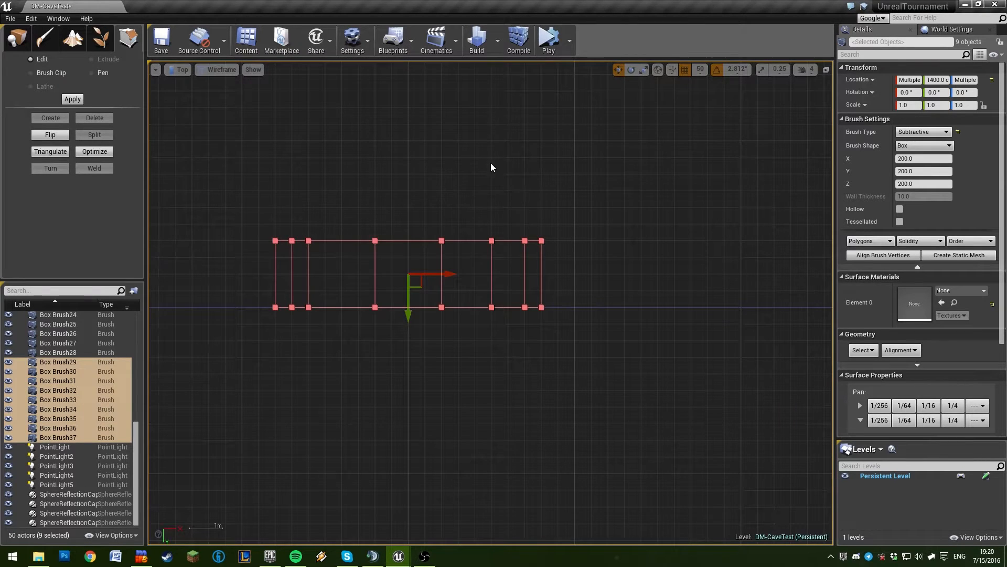
{"action": "right_click_drag", "start_coordinate": [435, 308], "coordinate": [498, 354]}
{"action": "mouse_move", "coordinate": [475, 362]}
{"action": "left_mouse_down", "text": "alt"}
{"action": "mouse_move", "coordinate": [472, 299]}
{"action": "mouse_move", "coordinate": [472, 307]}
{"action": "left_mouse_up", "text": "alt"}
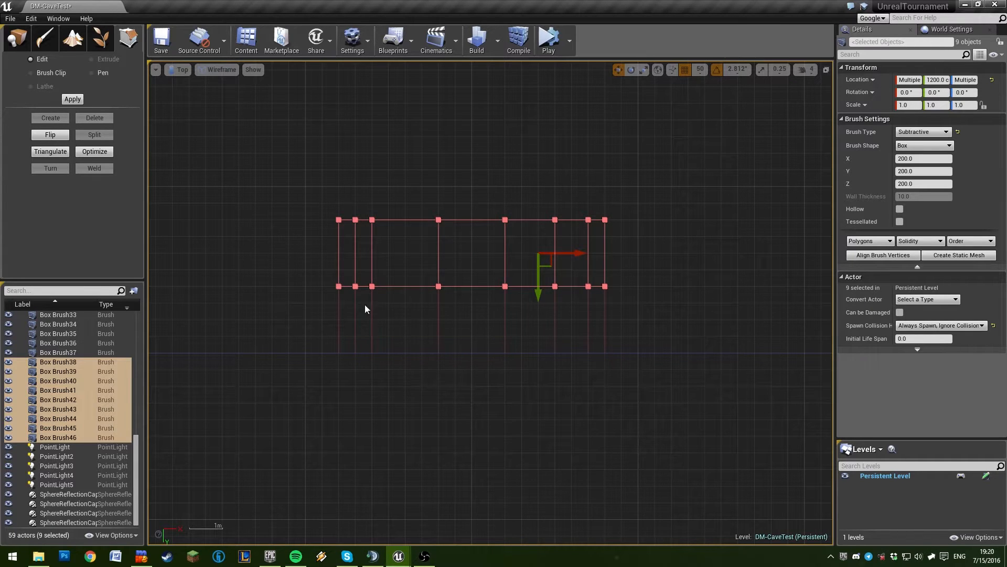
Select the nine front-row brushes in the Top view and pick the front-edge vertices of their left half
{"action": "left_click", "coordinate": [307, 319]}
{"action": "left_click_drag", "start_coordinate": [288, 294], "coordinate": [726, 345]}
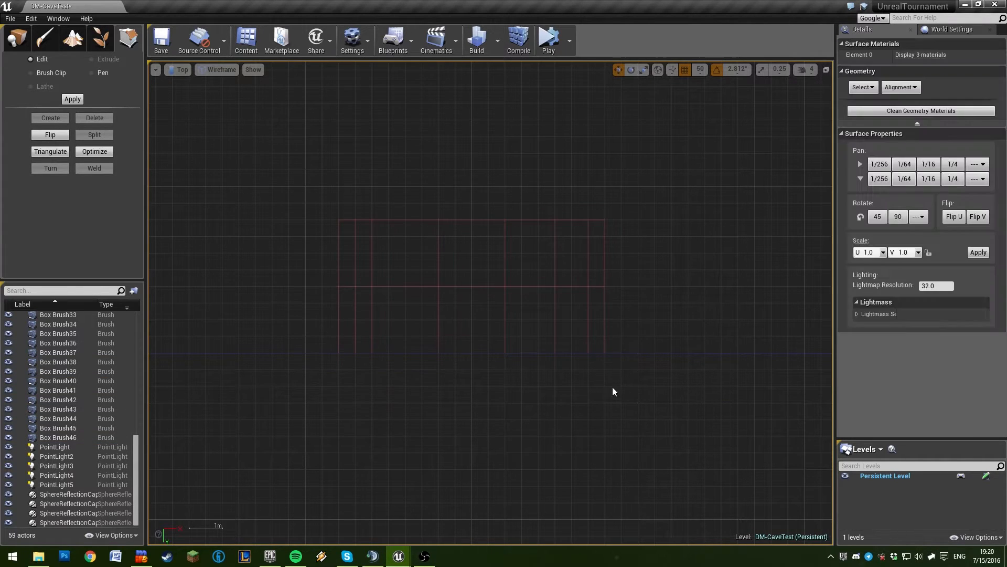
{"action": "left_click", "coordinate": [179, 69]}
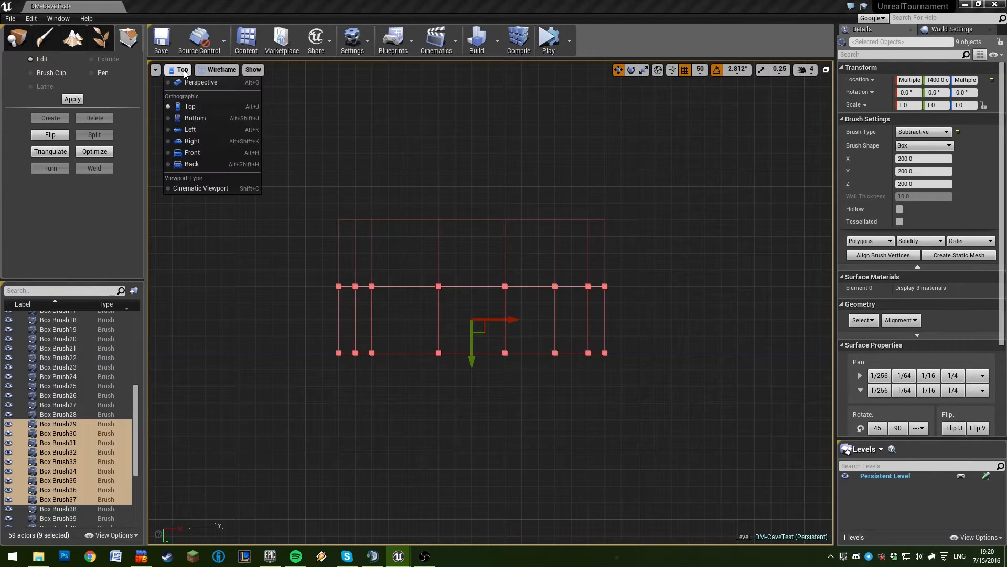
{"action": "right_click_drag", "start_coordinate": [450, 291], "coordinate": [461, 259]}
{"action": "left_click_drag", "start_coordinate": [254, 298], "coordinate": [482, 373]}
{"action": "scroll", "coordinate": [281, 303], "scroll_direction": "up", "scroll_amount": 2}
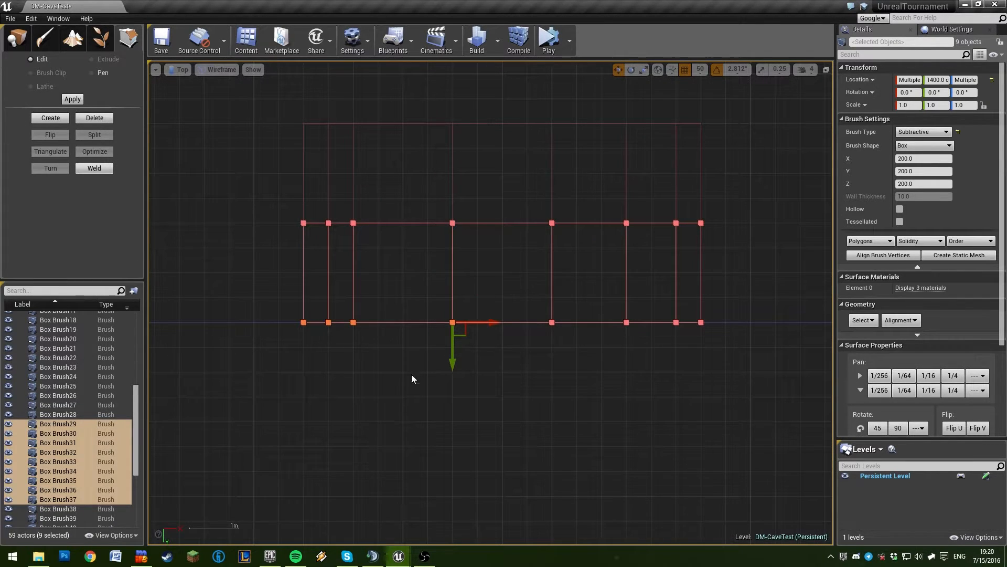
Examine the picked front vertices on the cave opening in the Perspective view, and return to the Top view
{"action": "left_click", "coordinate": [181, 71]}
{"action": "left_click", "coordinate": [201, 83]}
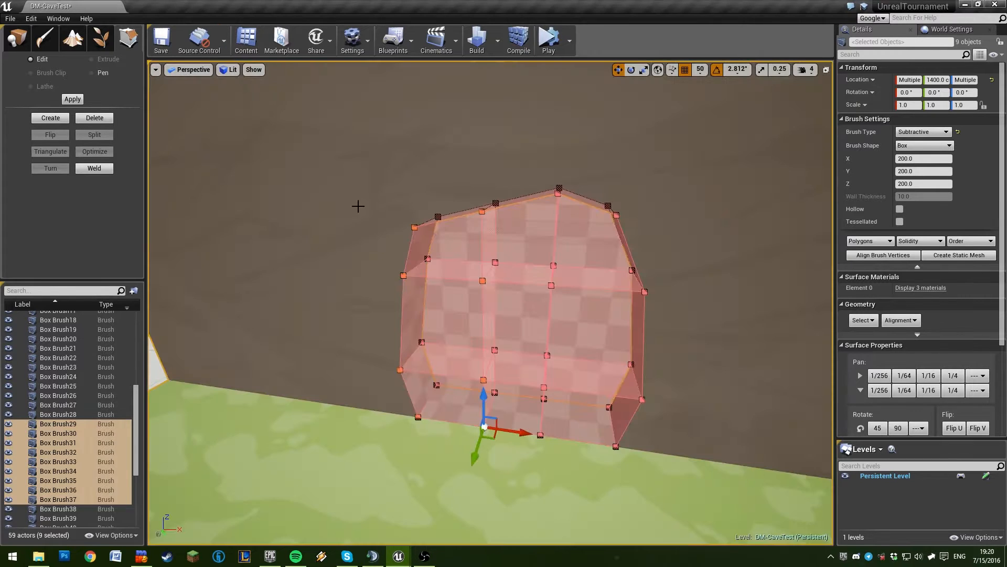
{"action": "right_click_drag", "start_coordinate": [357, 206], "coordinate": [344, 185]}
{"action": "key", "text": "w"}
{"action": "right_click_drag", "start_coordinate": [459, 306], "coordinate": [484, 336]}
{"action": "key", "text": "s"}
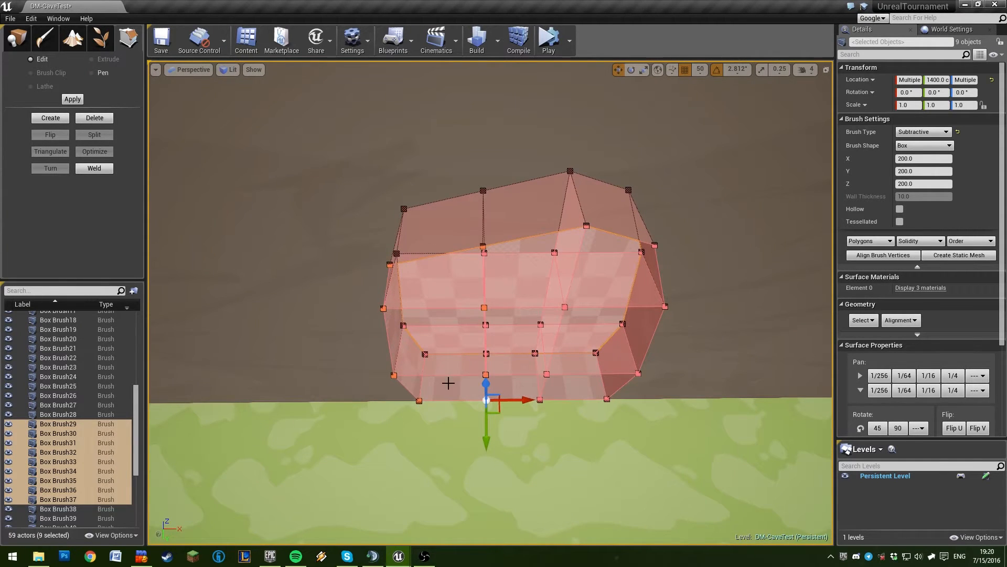
{"action": "key", "text": "w"}
{"action": "mouse_move", "coordinate": [449, 383]}
{"action": "right_mouse_down"}
{"action": "mouse_move", "coordinate": [452, 330]}
{"action": "mouse_move", "coordinate": [464, 368]}
{"action": "right_mouse_up"}
{"action": "key", "text": "s"}
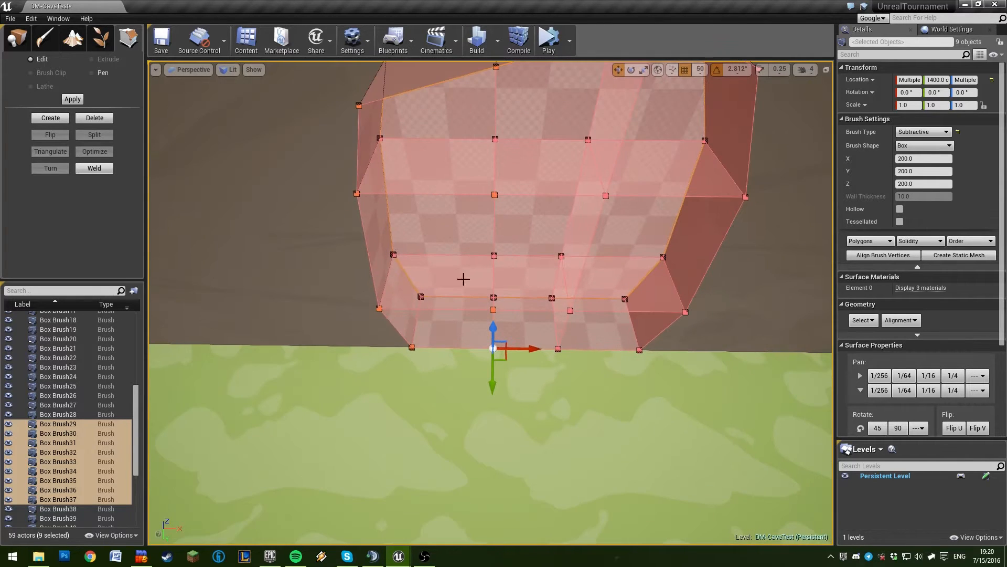
{"action": "key", "text": "e"}
{"action": "right_click_drag", "start_coordinate": [448, 250], "coordinate": [507, 250]}
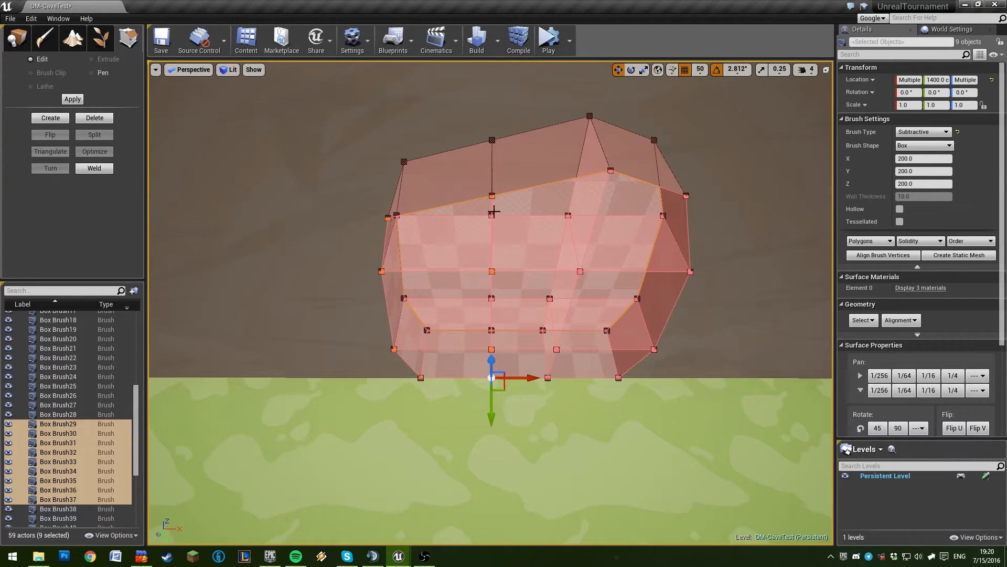
{"action": "left_click", "coordinate": [188, 69]}
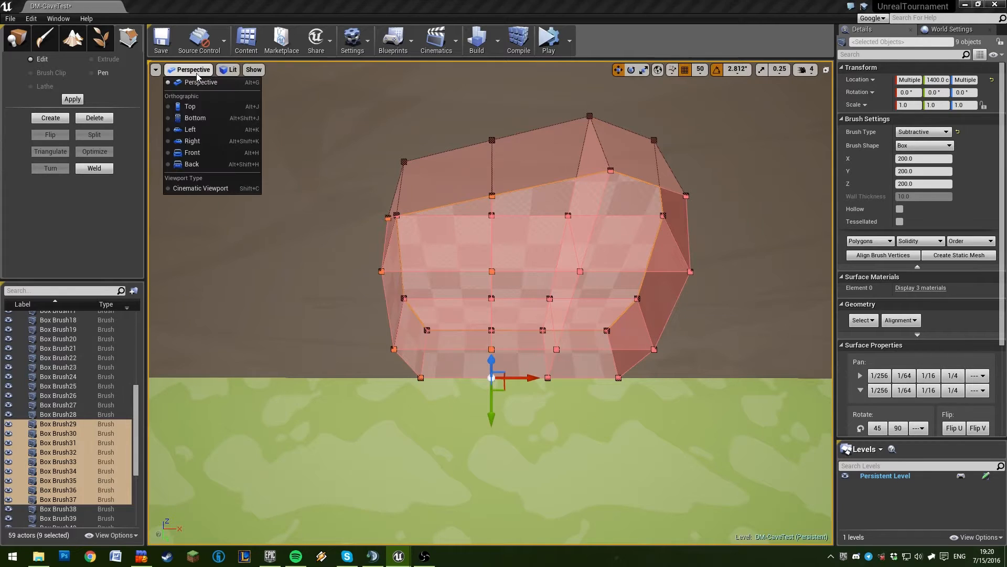
{"action": "left_click", "coordinate": [186, 107]}
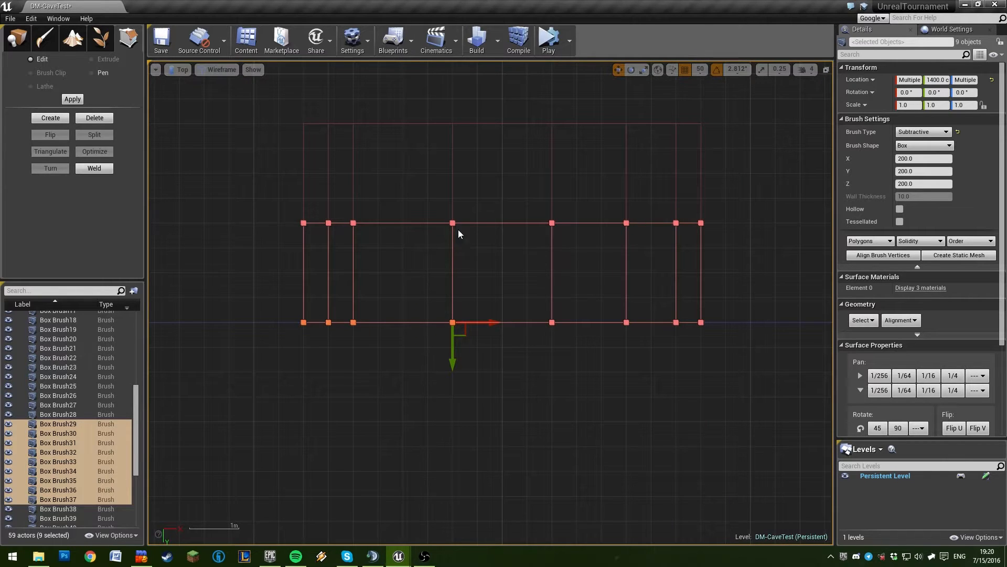
Move the left half's front vertices about 200 units outward along X to flare the opening, and deselect them
{"action": "right_click_drag", "start_coordinate": [515, 335], "coordinate": [593, 383]}
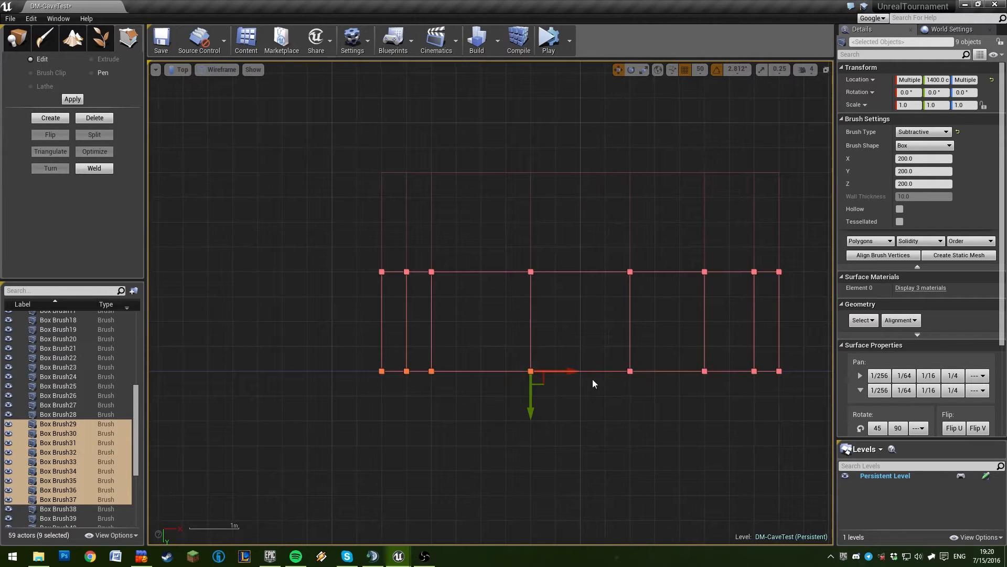
{"action": "right_click", "coordinate": [557, 361]}
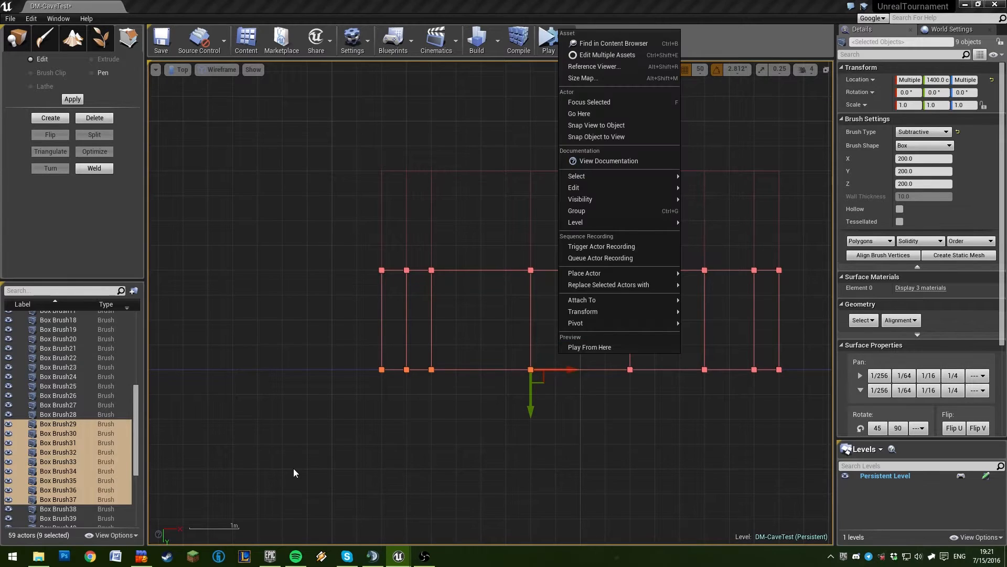
{"action": "left_click_drag", "start_coordinate": [341, 332], "coordinate": [550, 425]}
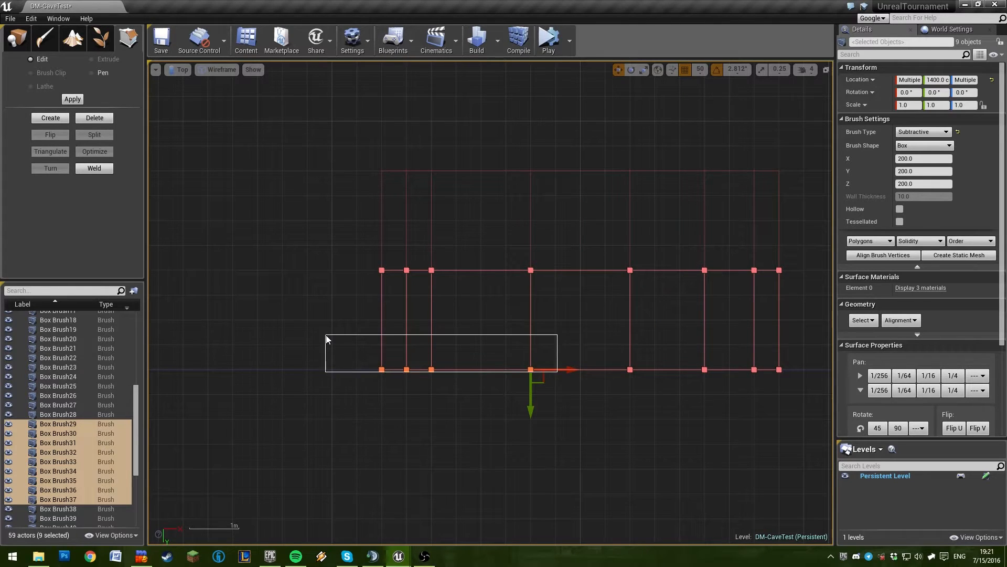
{"action": "mouse_move", "coordinate": [566, 369]}
{"action": "left_mouse_down"}
{"action": "mouse_move", "coordinate": [468, 362]}
{"action": "mouse_move", "coordinate": [490, 363]}
{"action": "mouse_move", "coordinate": [460, 374]}
{"action": "left_mouse_up"}
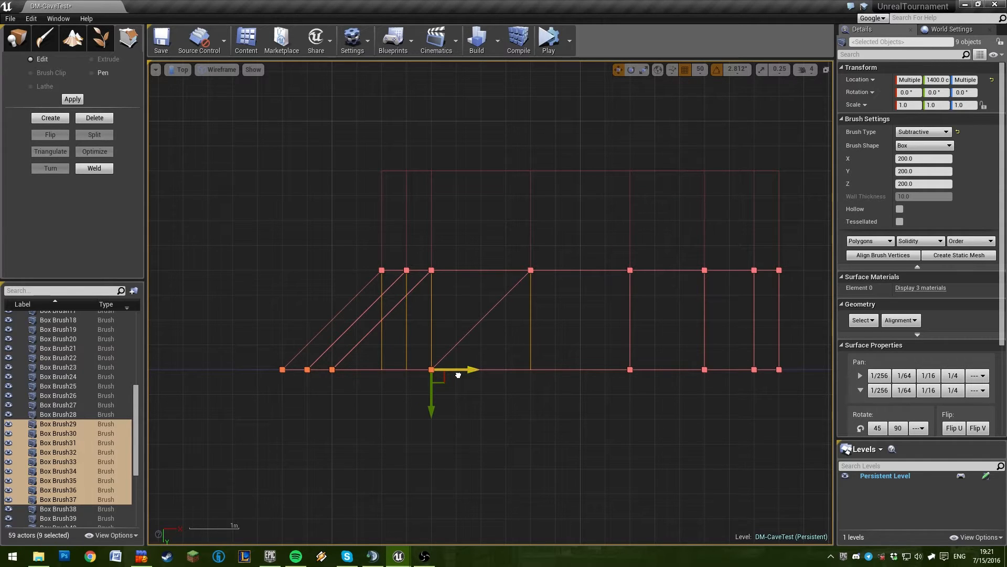
{"action": "left_click", "coordinate": [470, 413]}
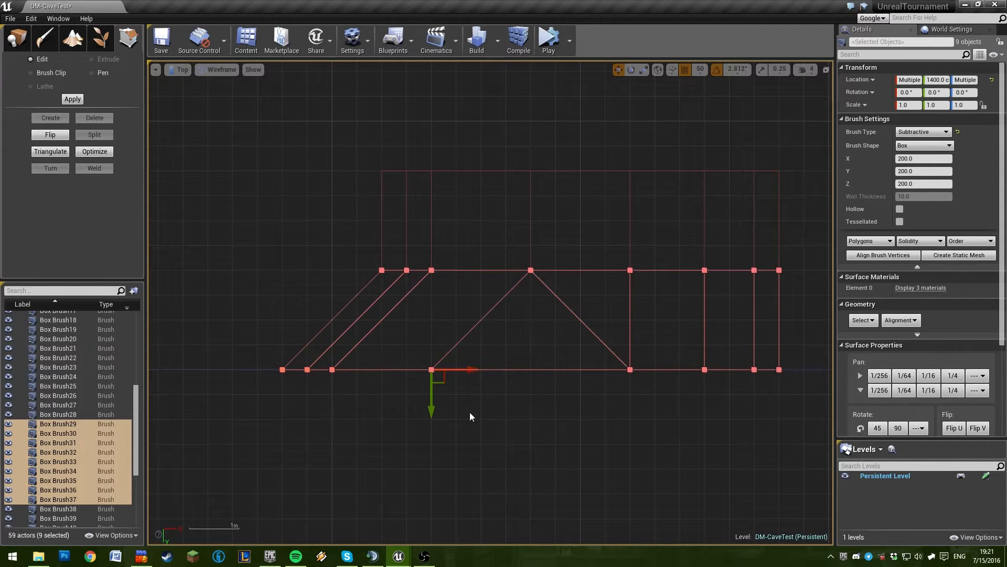
Return to the Perspective view, rebuild the geometry, and inspect the flared left side of the opening
{"action": "left_click", "coordinate": [175, 80]}
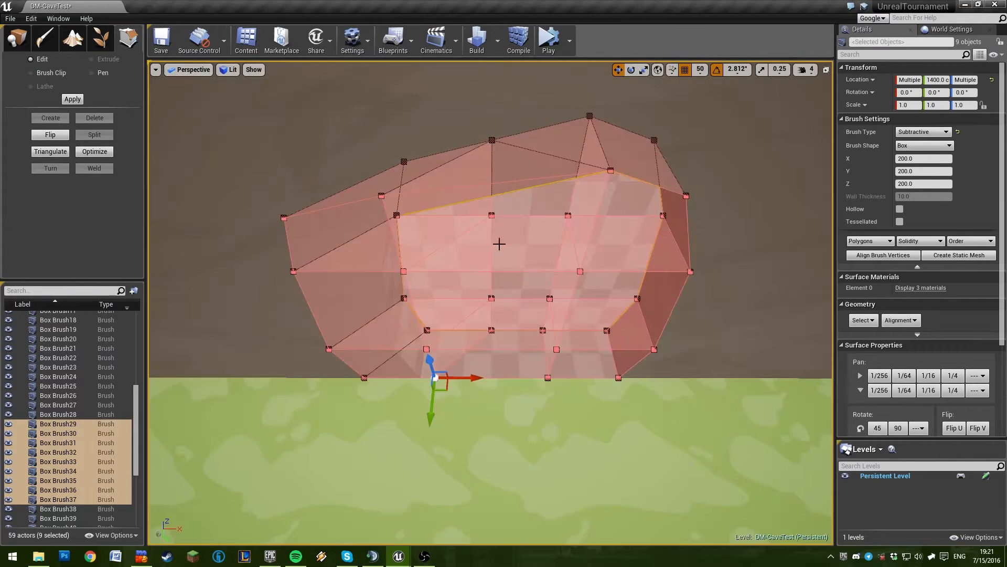
{"action": "key", "text": "w"}
{"action": "mouse_move", "coordinate": [499, 243]}
{"action": "right_mouse_down"}
{"action": "mouse_move", "coordinate": [499, 199]}
{"action": "mouse_move", "coordinate": [491, 236]}
{"action": "mouse_move", "coordinate": [760, 222]}
{"action": "right_mouse_up"}
{"action": "key", "text": "s"}
{"action": "left_click", "coordinate": [760, 222]}
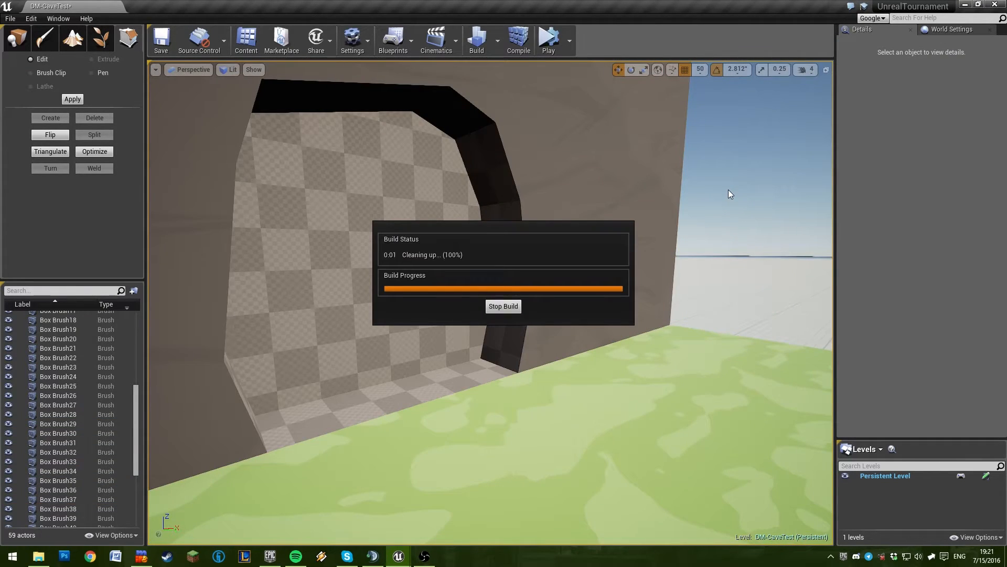
{"action": "right_click_drag", "start_coordinate": [730, 190], "coordinate": [648, 204]}
{"action": "key", "text": "s"}
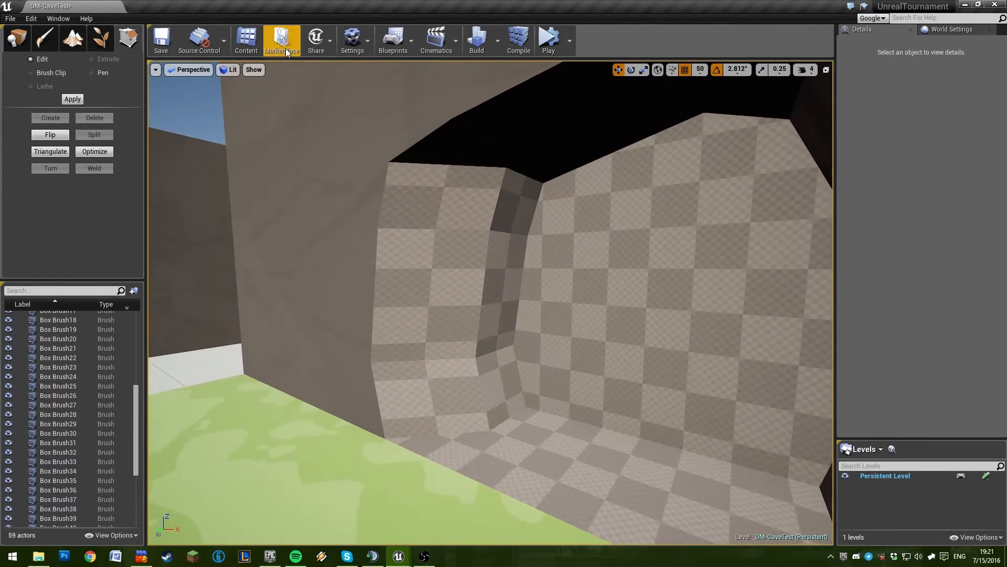
Pick the middle and upper left ceiling brushes of the cave opening in turn to inspect their faces
{"action": "left_click", "coordinate": [502, 156]}
{"action": "right_click_drag", "start_coordinate": [502, 156], "coordinate": [542, 167]}
{"action": "key", "text": "s"}
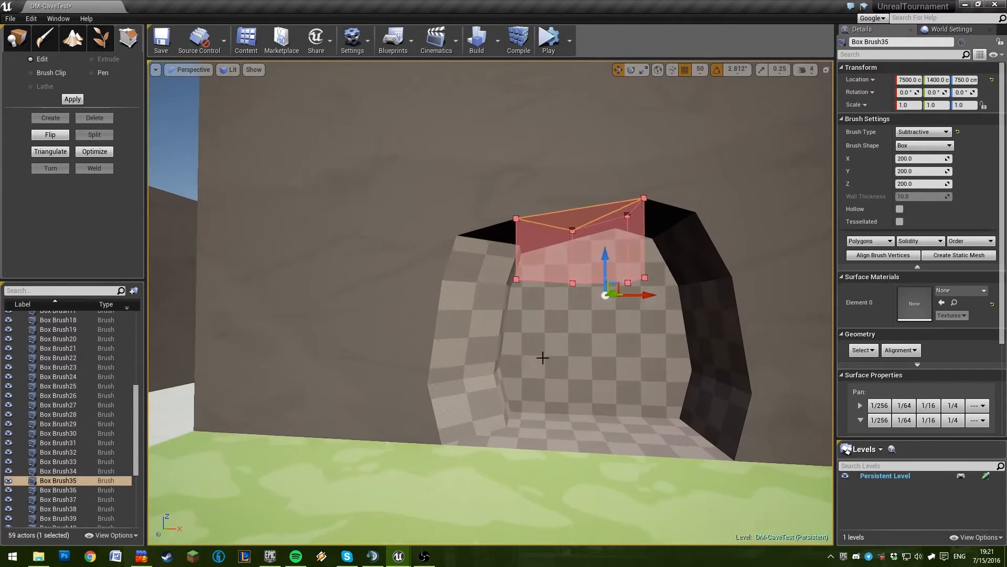
{"action": "left_click", "coordinate": [542, 357]}
{"action": "left_click", "coordinate": [470, 306]}
{"action": "left_click", "coordinate": [536, 230]}
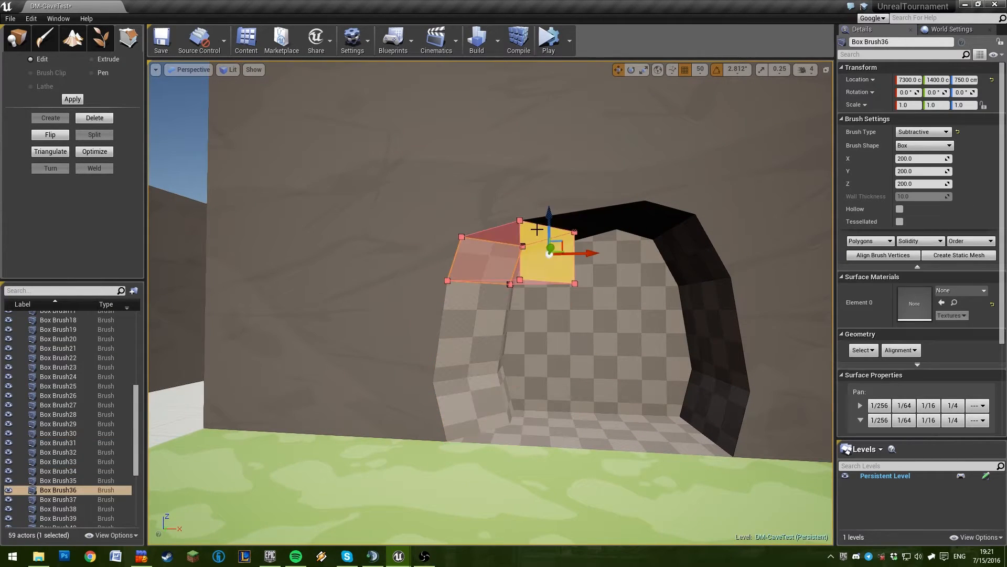
Examine the middle ceiling brush and its top face from above, behind and in front of the opening
{"action": "left_click", "coordinate": [564, 216]}
{"action": "key", "text": "w"}
{"action": "mouse_move", "coordinate": [563, 216]}
{"action": "right_mouse_down"}
{"action": "mouse_move", "coordinate": [570, 197]}
{"action": "mouse_move", "coordinate": [682, 236]}
{"action": "mouse_move", "coordinate": [681, 142]}
{"action": "mouse_move", "coordinate": [681, 160]}
{"action": "mouse_move", "coordinate": [630, 170]}
{"action": "mouse_move", "coordinate": [482, 176]}
{"action": "mouse_move", "coordinate": [495, 160]}
{"action": "mouse_move", "coordinate": [425, 181]}
{"action": "mouse_move", "coordinate": [420, 236]}
{"action": "mouse_move", "coordinate": [426, 153]}
{"action": "mouse_move", "coordinate": [425, 160]}
{"action": "mouse_move", "coordinate": [383, 158]}
{"action": "mouse_move", "coordinate": [415, 178]}
{"action": "mouse_move", "coordinate": [621, 155]}
{"action": "right_mouse_up"}
{"action": "key", "text": "q"}
{"action": "key", "text": "e"}
{"action": "key", "text": "w"}
{"action": "key", "text": "s"}
{"action": "key", "text": "w"}
{"action": "key", "text": "s"}
{"action": "key", "text": "q"}
{"action": "key", "text": "w"}
{"action": "key", "text": "d"}
{"action": "key", "text": "w"}
{"action": "key", "text": "a"}
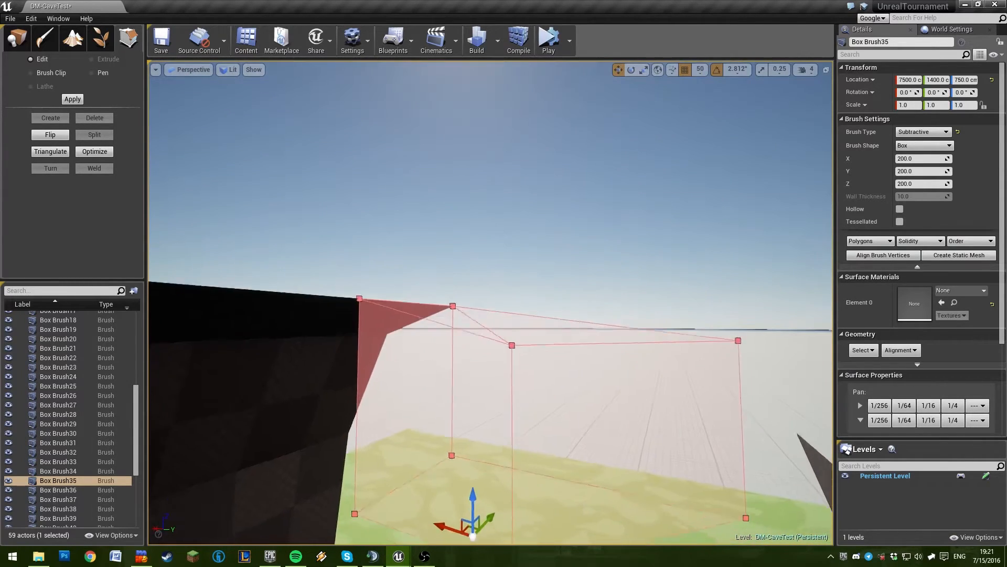
{"action": "key", "text": "q"}
{"action": "key", "text": "e"}
{"action": "left_click", "coordinate": [455, 341]}
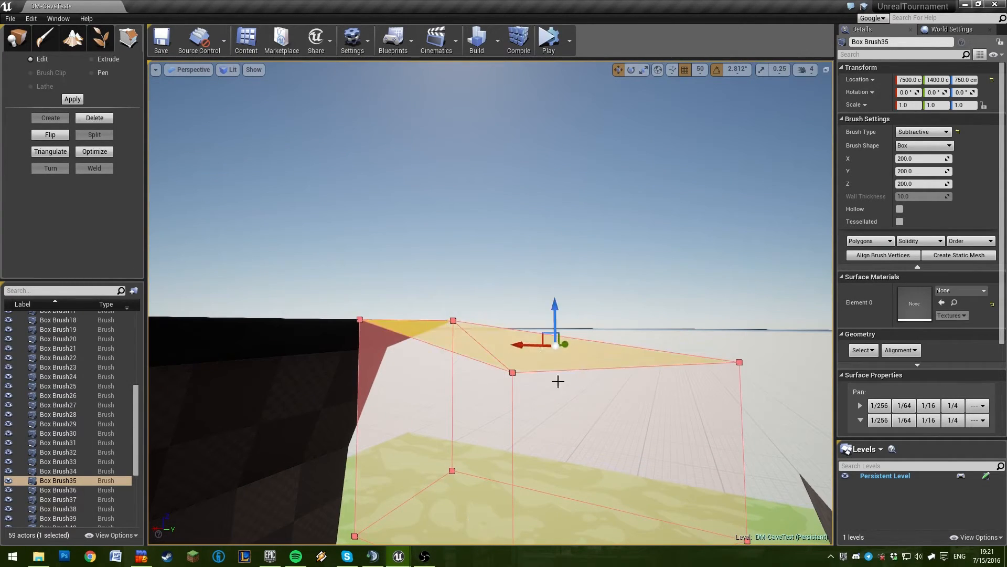
{"action": "key", "text": "e"}
{"action": "mouse_move", "coordinate": [593, 432]}
{"action": "right_mouse_down"}
{"action": "mouse_move", "coordinate": [564, 451]}
{"action": "mouse_move", "coordinate": [360, 412]}
{"action": "right_mouse_up"}
{"action": "key", "text": "d"}
{"action": "key", "text": "s"}
In the Top view, bring the left half's front vertices back in line so its depth edges run straight
{"action": "left_click", "coordinate": [189, 69]}
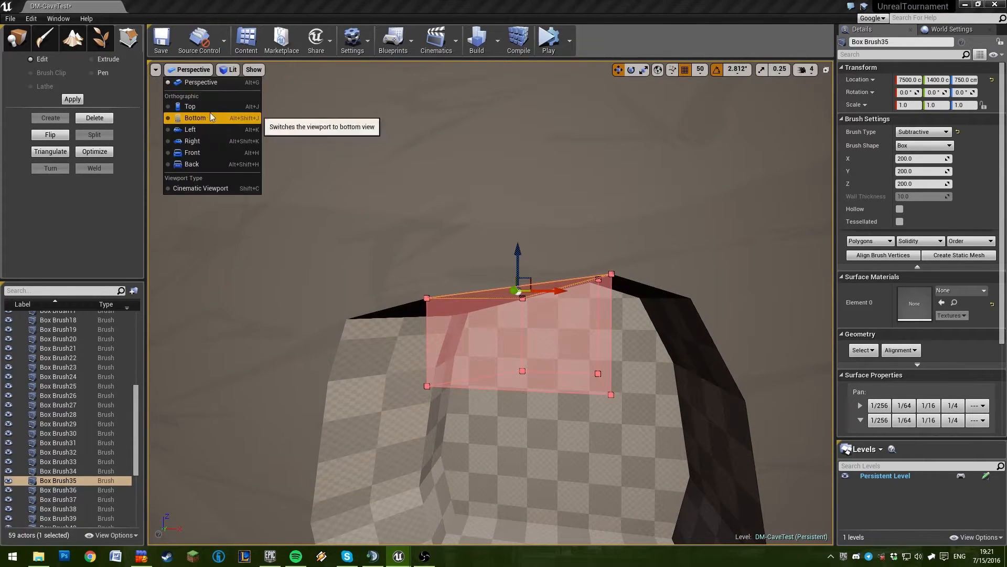
{"action": "left_click", "coordinate": [210, 112]}
{"action": "left_click", "coordinate": [569, 210]}
{"action": "mouse_move", "coordinate": [226, 317]}
{"action": "left_mouse_down"}
{"action": "mouse_move", "coordinate": [510, 411]}
{"action": "mouse_move", "coordinate": [450, 437]}
{"action": "left_mouse_up"}
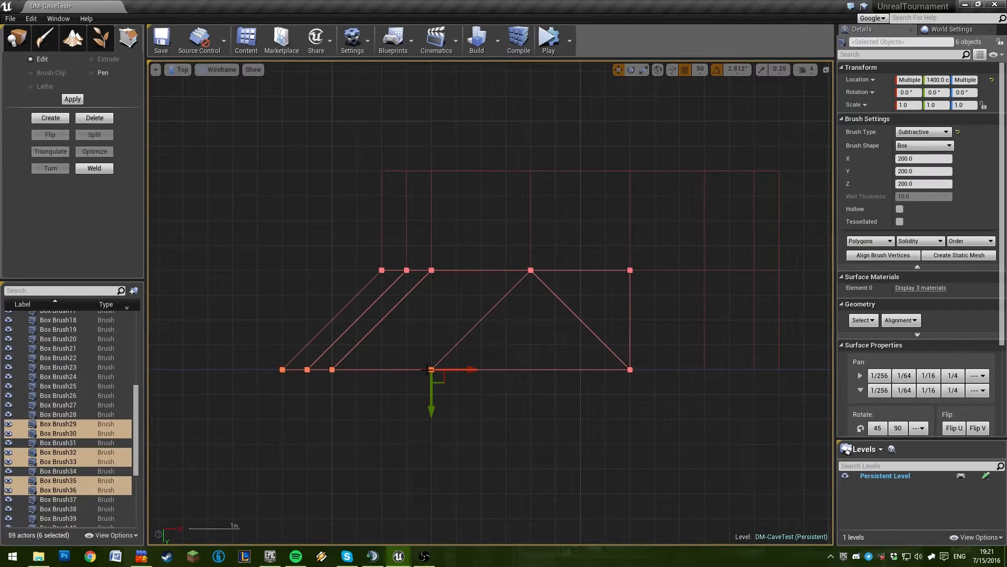
{"action": "left_click", "coordinate": [14, 41]}
{"action": "right_click_drag", "start_coordinate": [637, 196], "coordinate": [632, 205]}
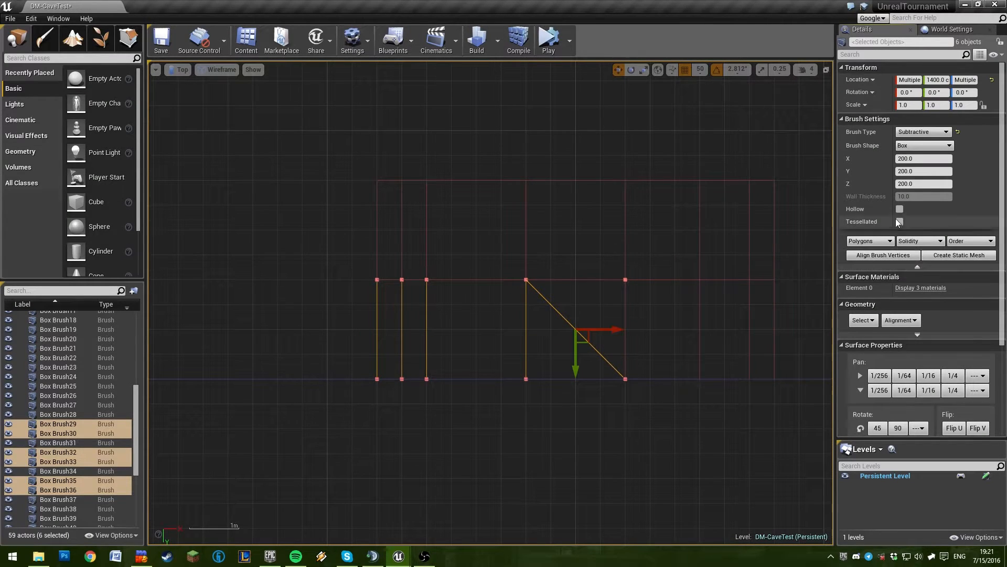
Triangulate the polygons of the six selected left-half front brushes, and optimize them
{"action": "left_click", "coordinate": [127, 38]}
{"action": "left_click", "coordinate": [50, 151]}
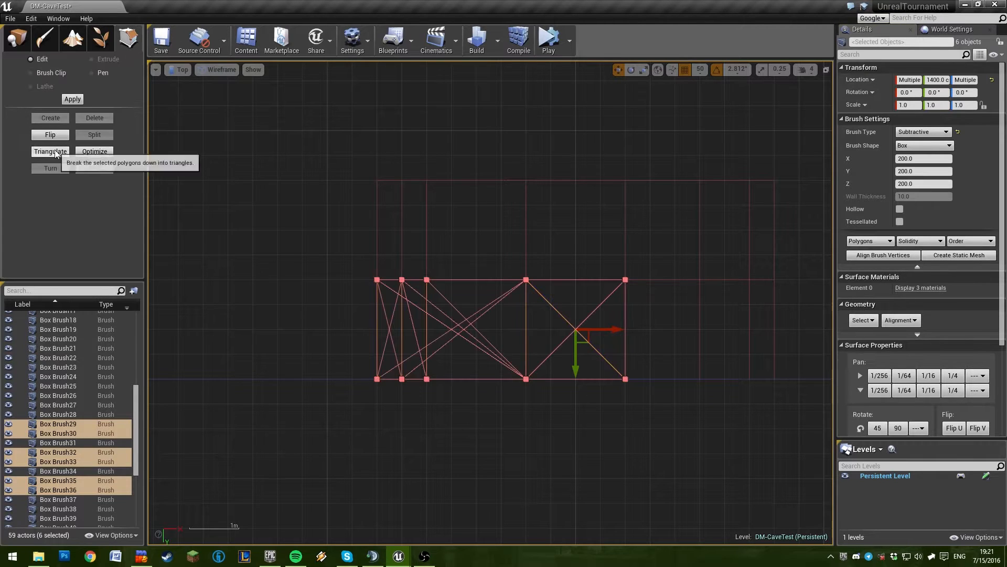
{"action": "left_click", "coordinate": [95, 151]}
Return to the Perspective view, deselect the brushes, and rebuild the geometry to check the straightened opening
{"action": "left_click", "coordinate": [180, 70]}
{"action": "left_click", "coordinate": [177, 83]}
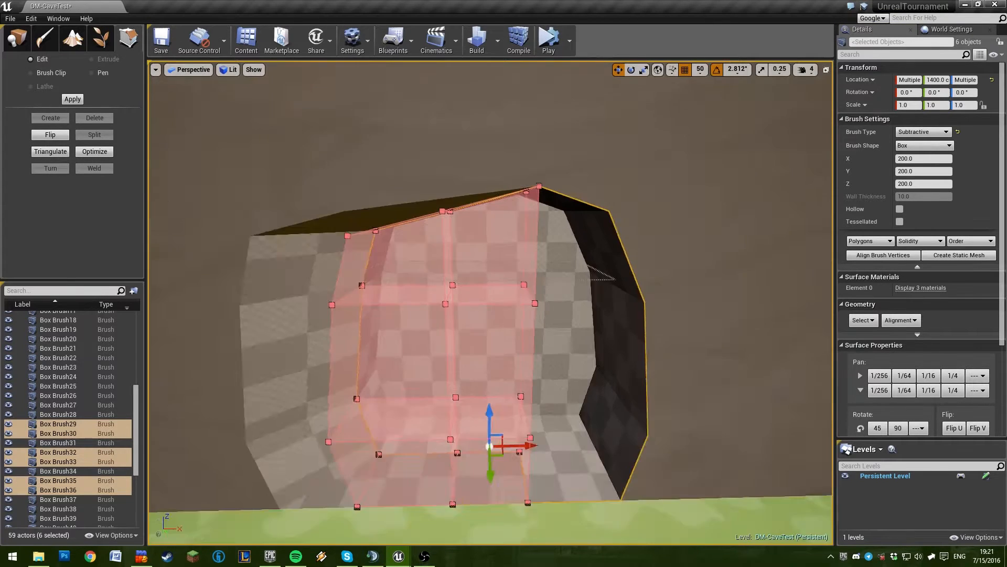
{"action": "left_click", "coordinate": [766, 297]}
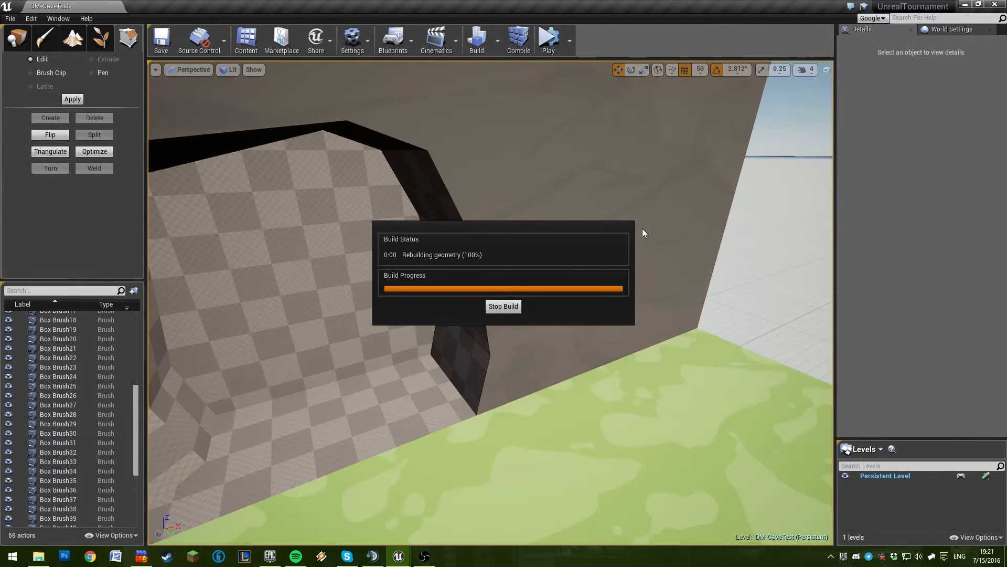
{"action": "right_click_drag", "start_coordinate": [605, 261], "coordinate": [572, 268]}
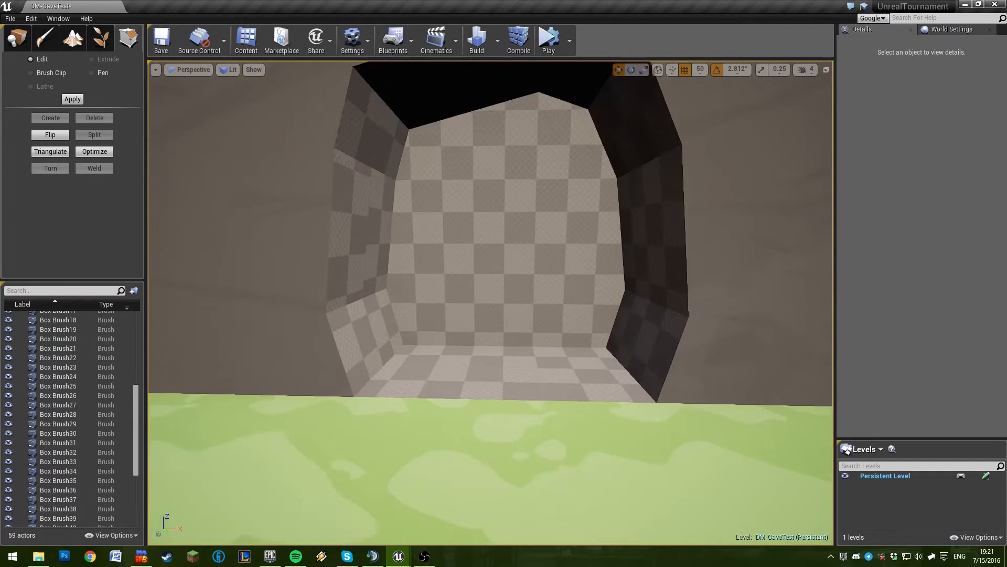
{"action": "right_click_drag", "start_coordinate": [508, 276], "coordinate": [517, 269]}
Select all level surfaces and realign their textures, and clear the selection
{"action": "left_click", "coordinate": [508, 276]}
{"action": "key", "text": "shift+s"}
{"action": "left_click", "coordinate": [902, 87]}
{"action": "left_click", "coordinate": [919, 112]}
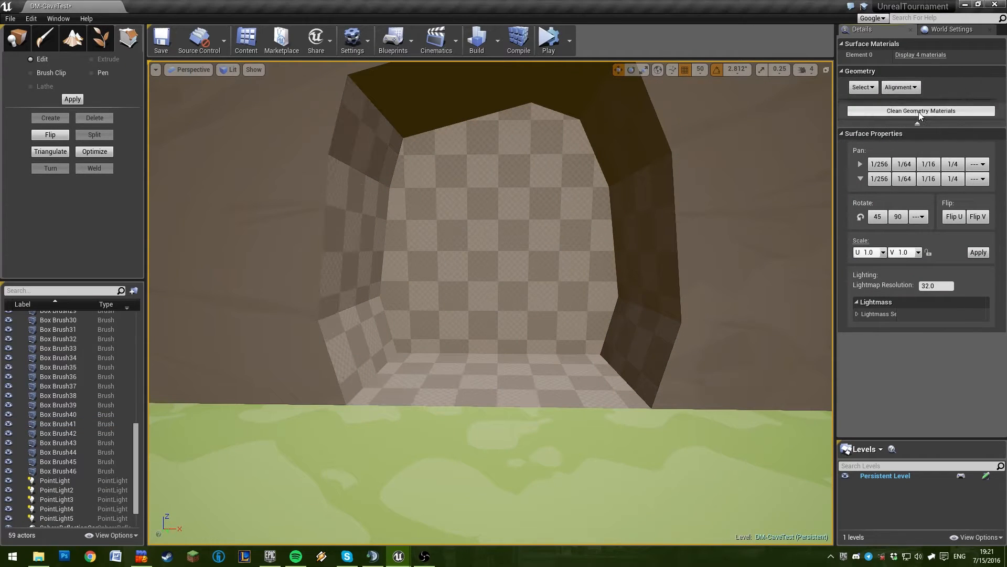
{"action": "key", "text": "Escape"}
{"action": "right_click_drag", "start_coordinate": [594, 268], "coordinate": [564, 255]}
Select all eighteen subtractive cave brushes in the Front view
{"action": "left_click", "coordinate": [189, 69]}
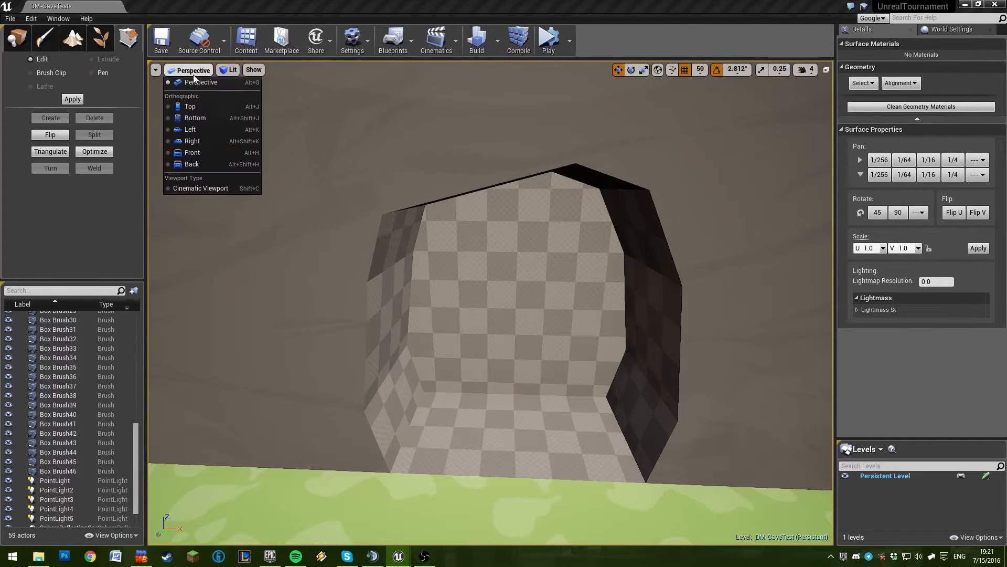
{"action": "left_click", "coordinate": [215, 149]}
{"action": "left_click_drag", "start_coordinate": [368, 160], "coordinate": [787, 476]}
{"action": "right_click_drag", "start_coordinate": [759, 465], "coordinate": [674, 340]}
{"action": "scroll", "coordinate": [674, 340], "scroll_direction": "down", "scroll_amount": 2}
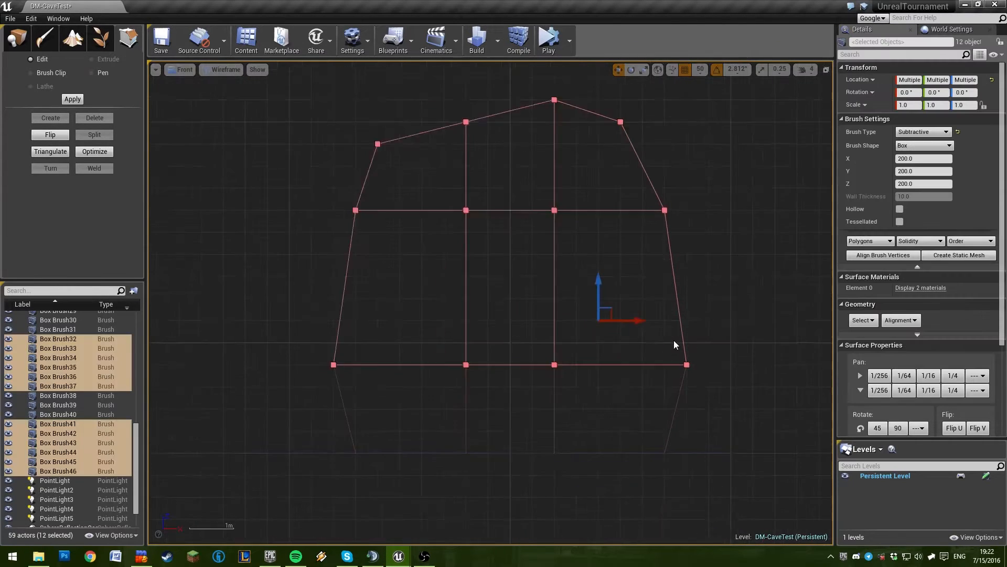
{"action": "left_click_drag", "start_coordinate": [643, 364], "coordinate": [645, 365]}
{"action": "left_click", "coordinate": [717, 377]}
{"action": "left_click_drag", "start_coordinate": [733, 394], "coordinate": [261, 117]}
Lower the ceiling apex and upper right corner vertices about 50 units, and shift the right inner vertex column about 100 units left
{"action": "right_click_drag", "start_coordinate": [322, 105], "coordinate": [300, 180]}
{"action": "left_click", "coordinate": [546, 201]}
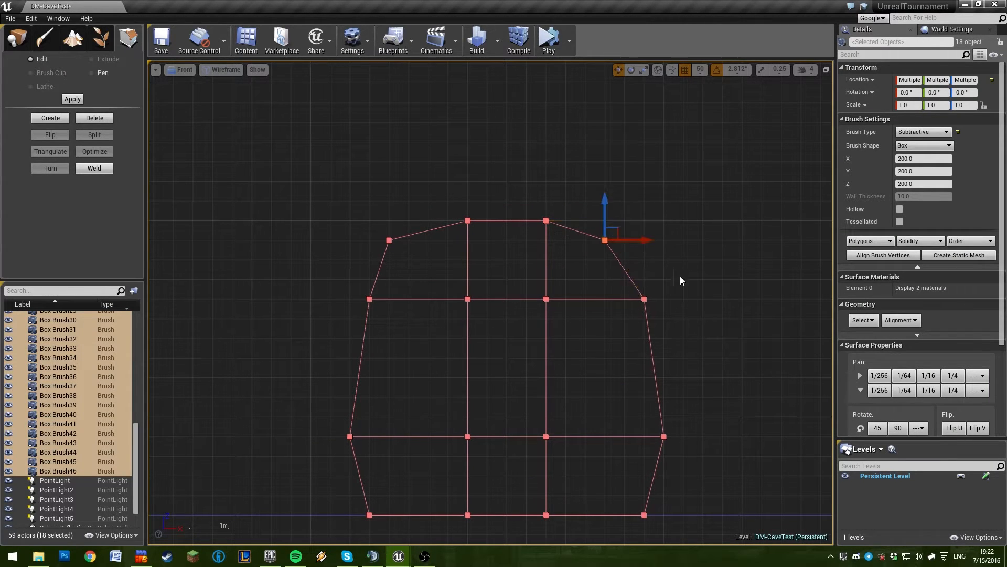
{"action": "right_click_drag", "start_coordinate": [680, 277], "coordinate": [679, 190]}
{"action": "left_click_drag", "start_coordinate": [503, 112], "coordinate": [535, 198]}
{"action": "left_click_drag", "start_coordinate": [576, 347], "coordinate": [536, 347]}
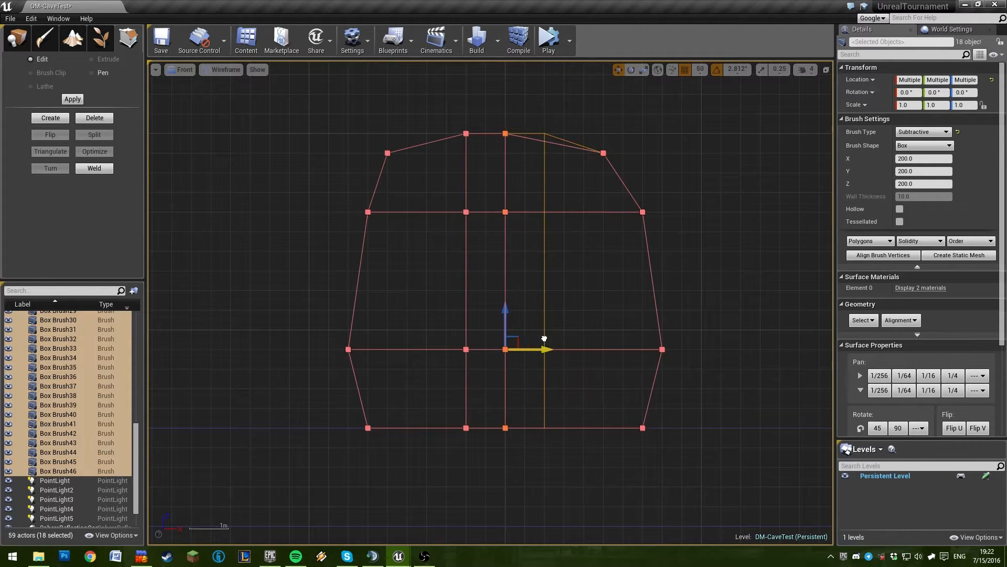
Move the two middle vertex groups of the cave's right wall about 50 units outward along X
{"action": "right_click_drag", "start_coordinate": [657, 308], "coordinate": [610, 347]}
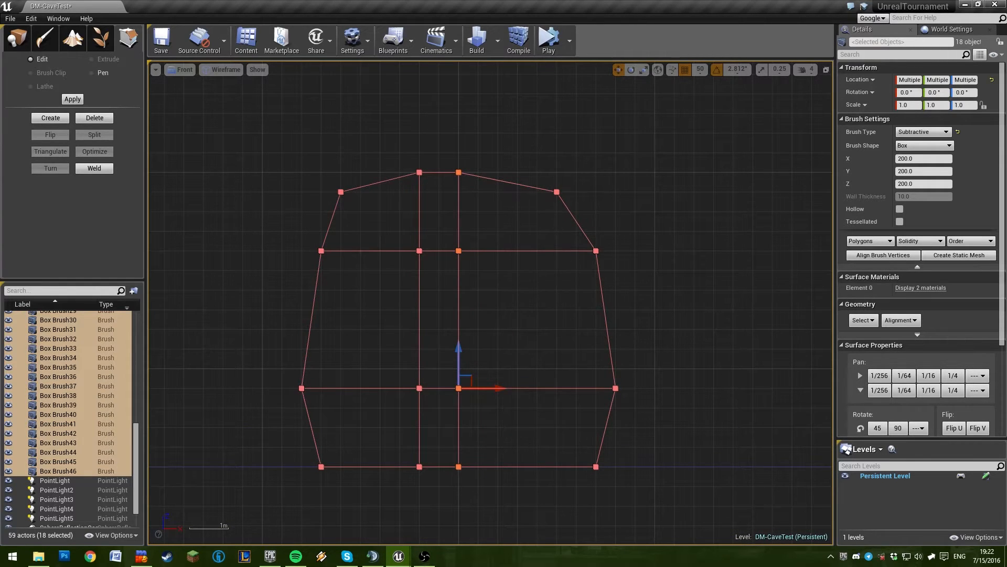
{"action": "left_click_drag", "start_coordinate": [557, 231], "coordinate": [697, 485]}
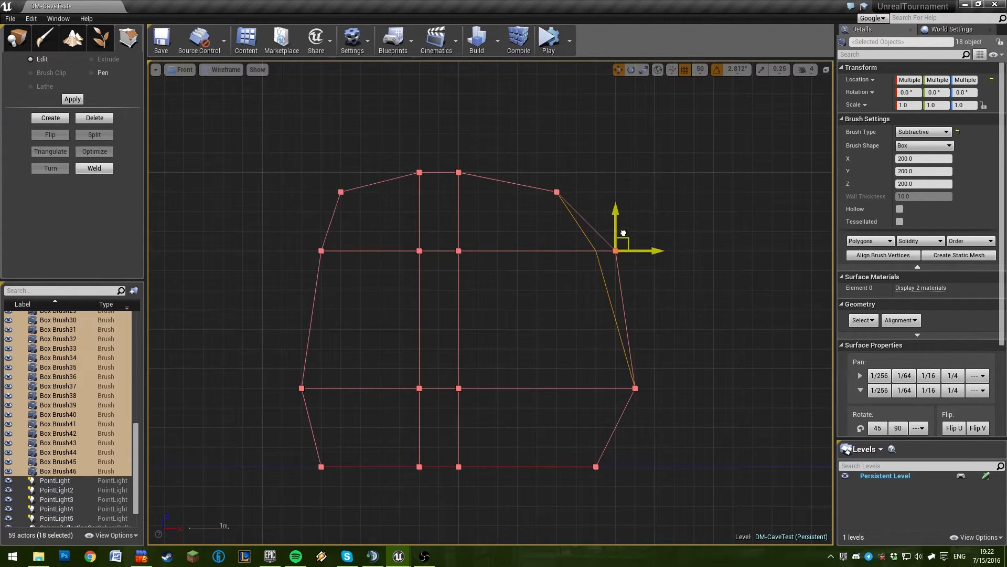
{"action": "right_click_drag", "start_coordinate": [604, 348], "coordinate": [686, 366]}
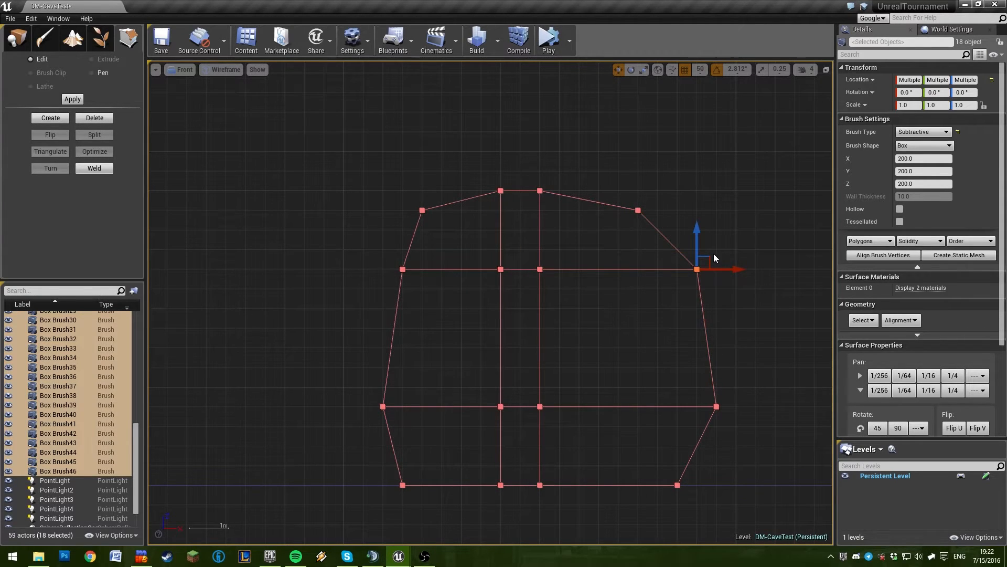
Push the left wall's lower vertices out about 100 units, its upper-middle vertices in about 50, and its top corner out about 50
{"action": "right_click_drag", "start_coordinate": [460, 271], "coordinate": [420, 235]}
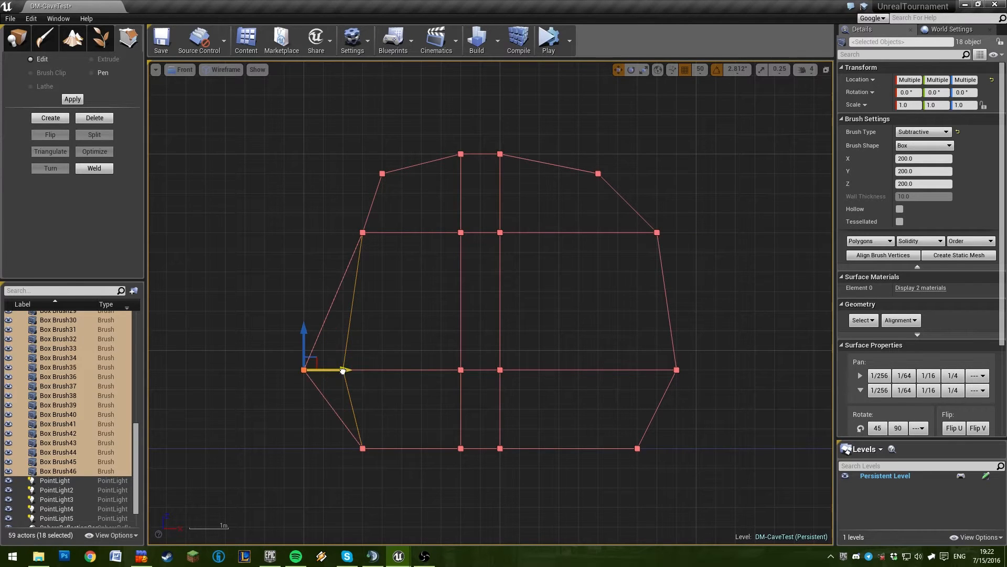
{"action": "left_click_drag", "start_coordinate": [373, 221], "coordinate": [384, 221]}
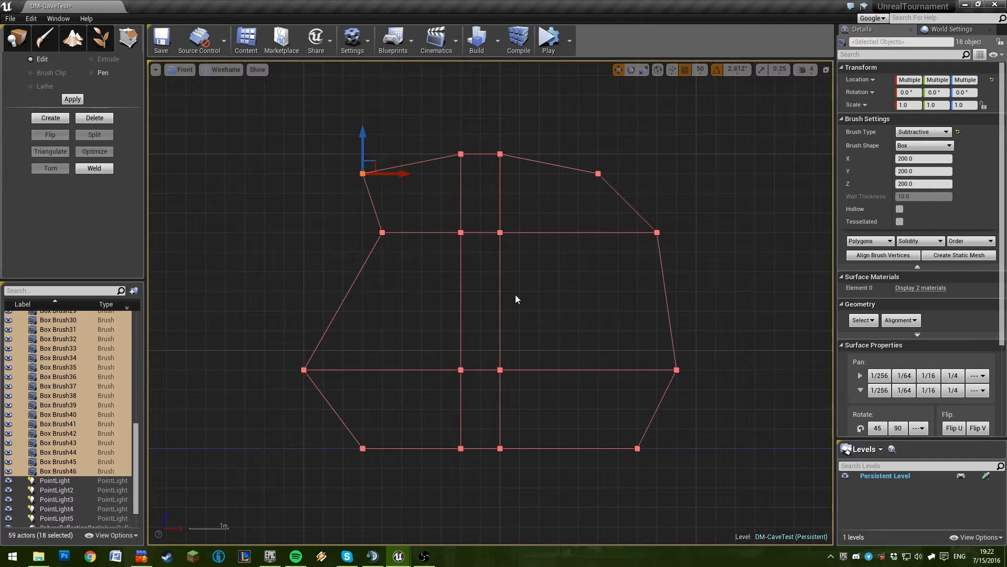
{"action": "left_click", "coordinate": [382, 232]}
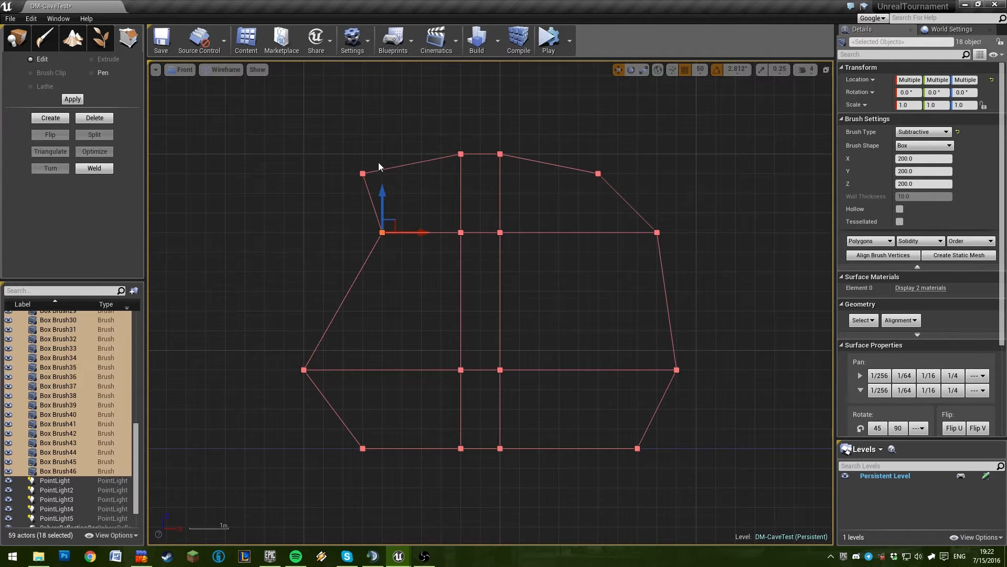
Return to the Perspective view, deselect the brushes, and rebuild the geometry to inspect the reshaped cave
{"action": "left_click", "coordinate": [185, 69]}
{"action": "left_click", "coordinate": [189, 84]}
{"action": "right_click_drag", "start_coordinate": [522, 270], "coordinate": [540, 271]}
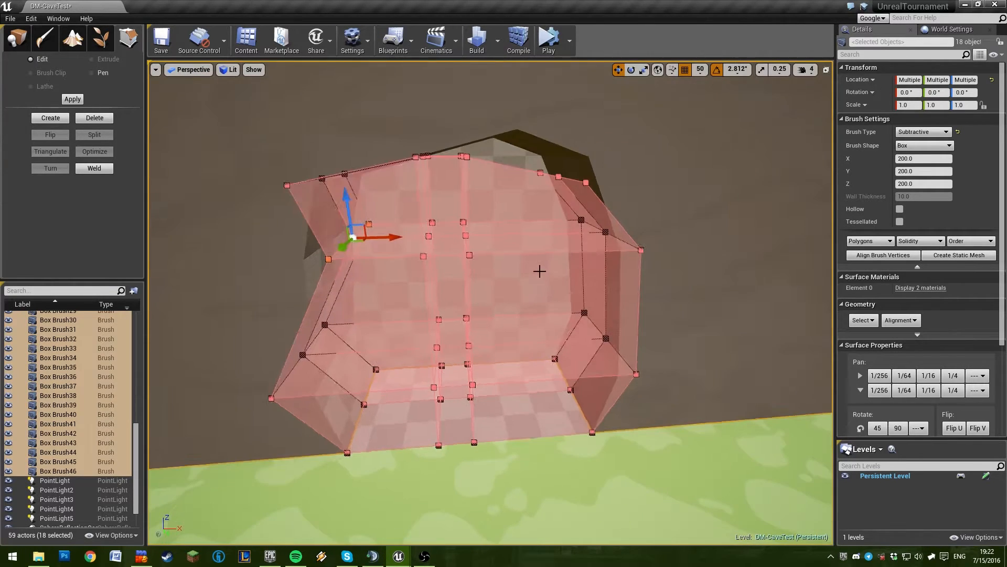
{"action": "key", "text": "Escape"}
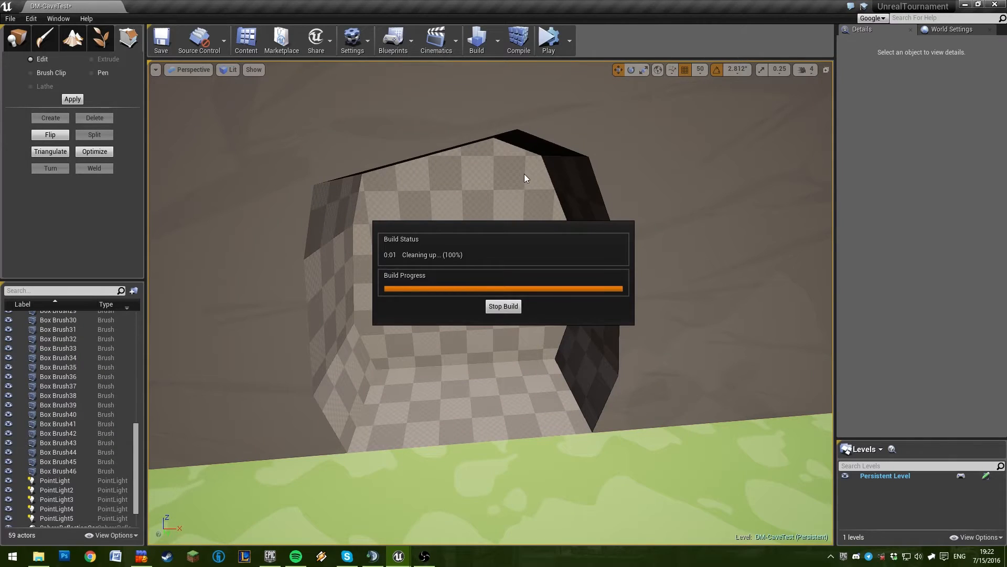
{"action": "right_click_drag", "start_coordinate": [521, 169], "coordinate": [517, 258]}
Select the nine front-row brushes of the cave opening, completing the selection in the Top view
{"action": "left_click", "coordinate": [398, 330]}
{"action": "left_click", "coordinate": [414, 226], "text": "ctrl"}
{"action": "left_click", "coordinate": [404, 135], "text": "ctrl"}
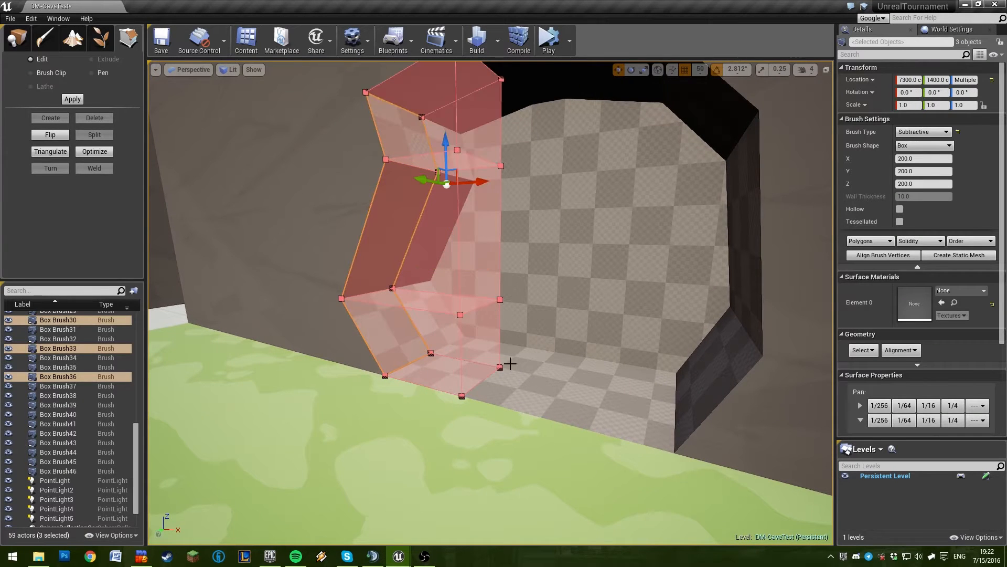
{"action": "left_click", "coordinate": [535, 402], "text": "ctrl"}
{"action": "left_click", "coordinate": [484, 394], "text": "ctrl"}
{"action": "right_click_drag", "start_coordinate": [524, 405], "coordinate": [569, 396]}
{"action": "left_click", "coordinate": [569, 294], "text": "ctrl"}
{"action": "left_click", "coordinate": [539, 184], "text": "ctrl"}
{"action": "left_click", "coordinate": [422, 116], "text": "ctrl"}
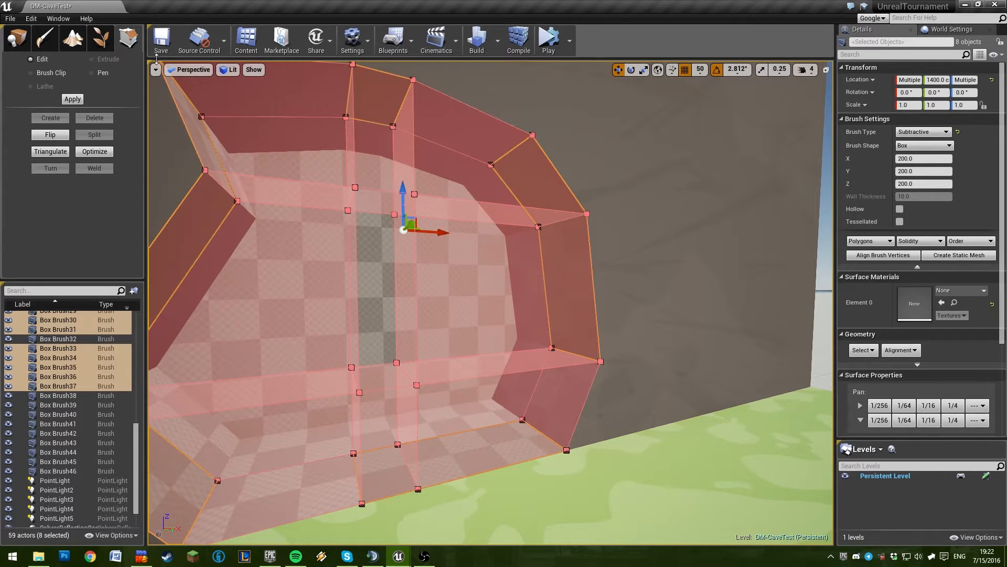
{"action": "left_click", "coordinate": [188, 69]}
{"action": "left_click", "coordinate": [184, 105]}
{"action": "left_click_drag", "start_coordinate": [257, 323], "coordinate": [677, 451]}
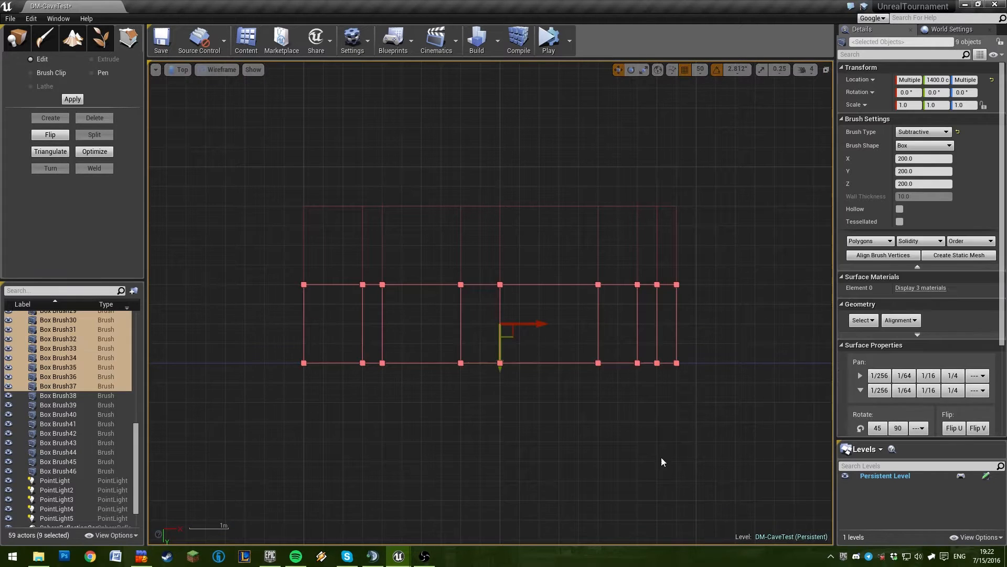
Check the nine selected front-row brushes in the Perspective view, and return to the Top view
{"action": "left_click", "coordinate": [175, 70]}
{"action": "left_click", "coordinate": [176, 82]}
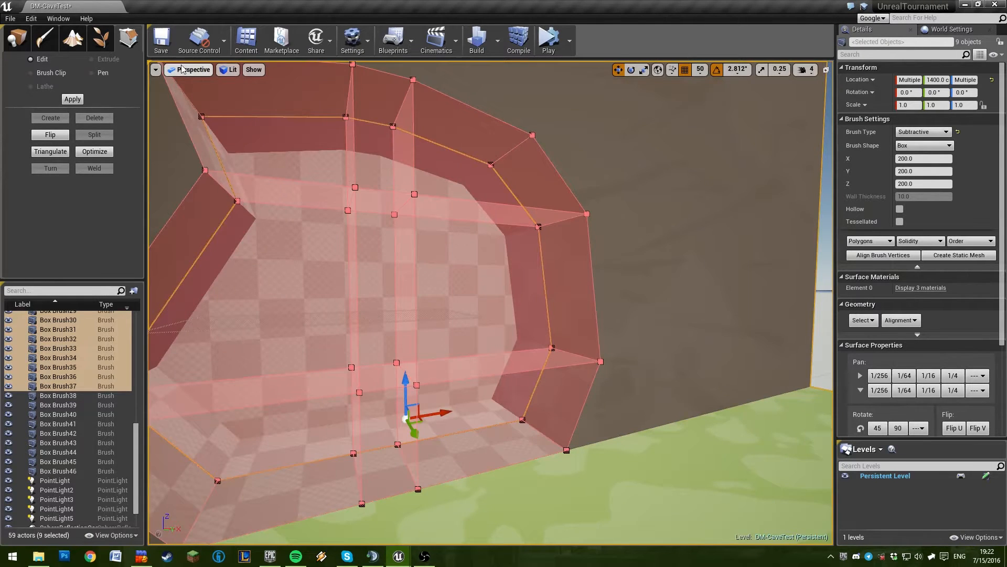
{"action": "right_click_drag", "start_coordinate": [533, 297], "coordinate": [530, 354]}
{"action": "left_click", "coordinate": [189, 71]}
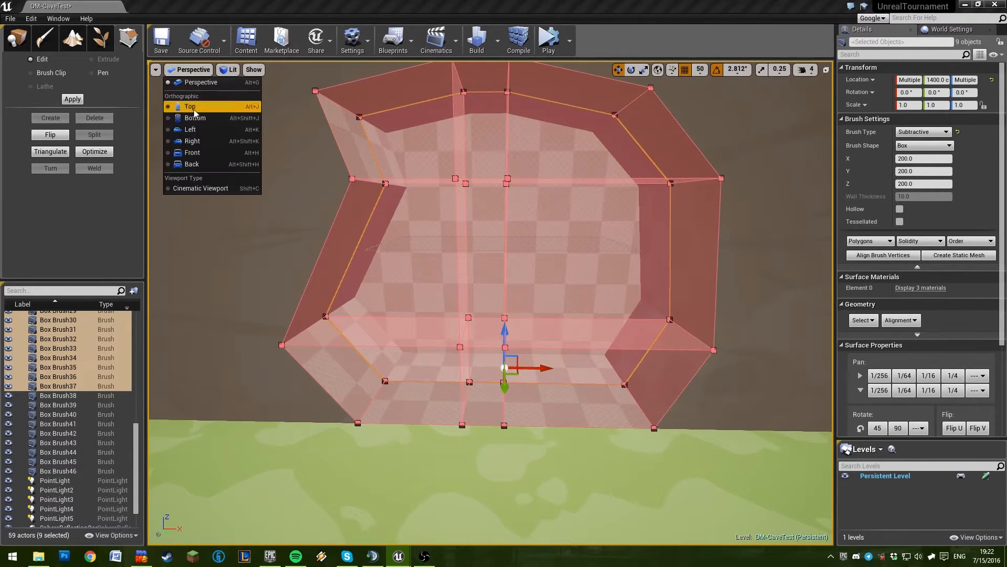
{"action": "left_click", "coordinate": [190, 107]}
Flare the opening by moving the left and right halves' front-edge vertices about 100 units outward along X
{"action": "left_click_drag", "start_coordinate": [258, 326], "coordinate": [487, 396]}
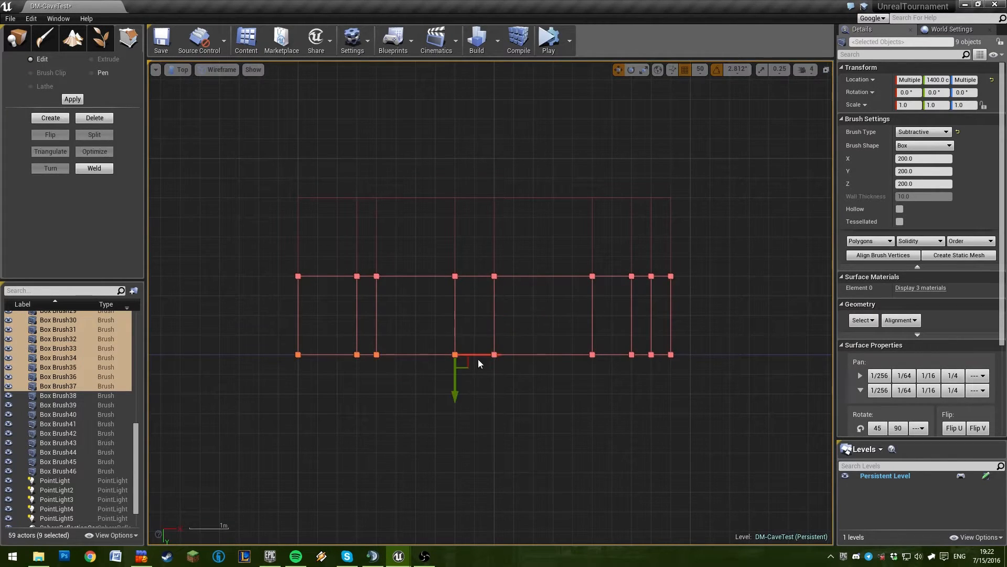
{"action": "left_click_drag", "start_coordinate": [480, 354], "coordinate": [440, 355]}
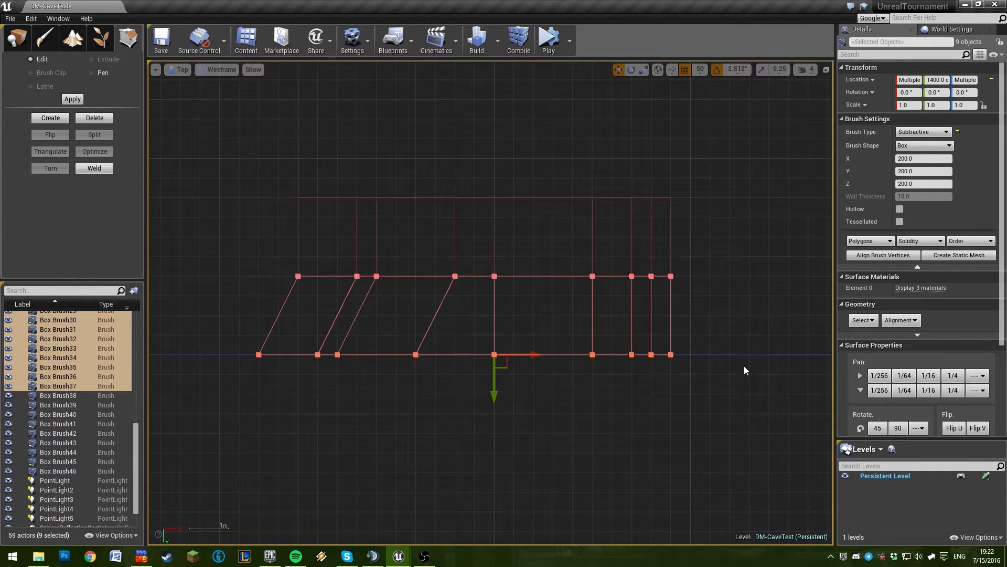
{"action": "left_click_drag", "start_coordinate": [530, 355], "coordinate": [570, 355]}
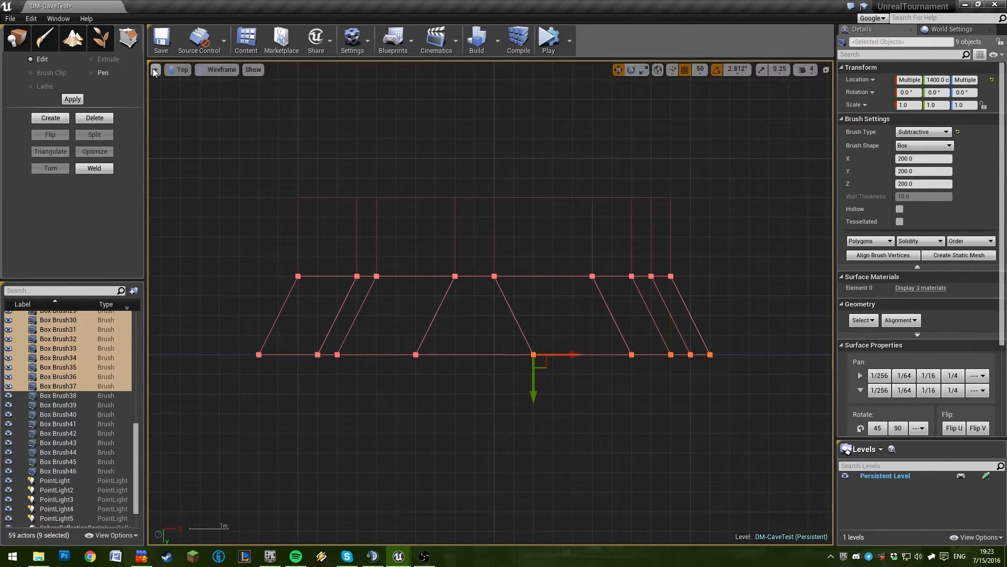
Return to the Perspective view, rebuild the geometry, and inspect the flared opening's ceiling and back brushes
{"action": "left_click", "coordinate": [179, 70]}
{"action": "left_click", "coordinate": [191, 86]}
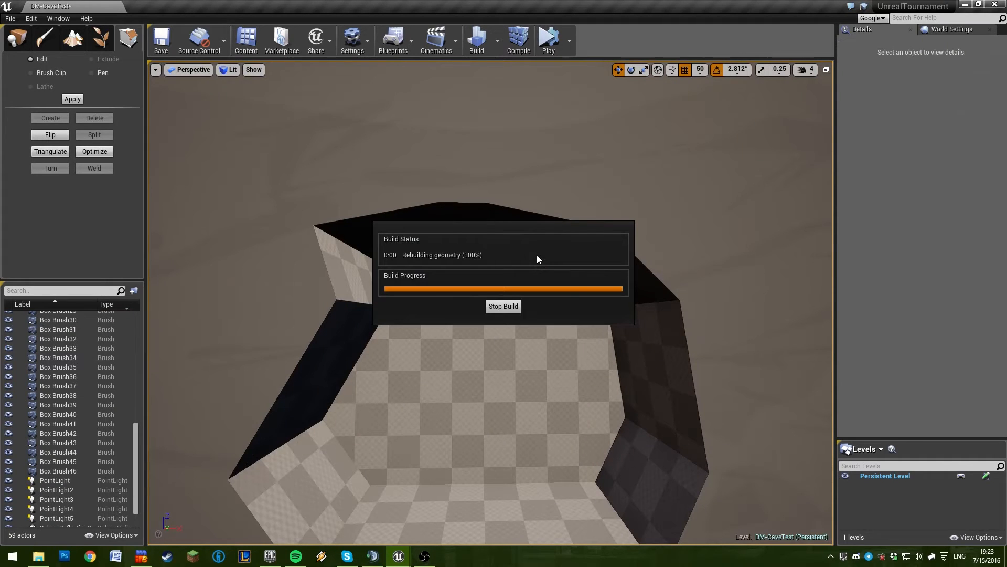
{"action": "left_click", "coordinate": [493, 237]}
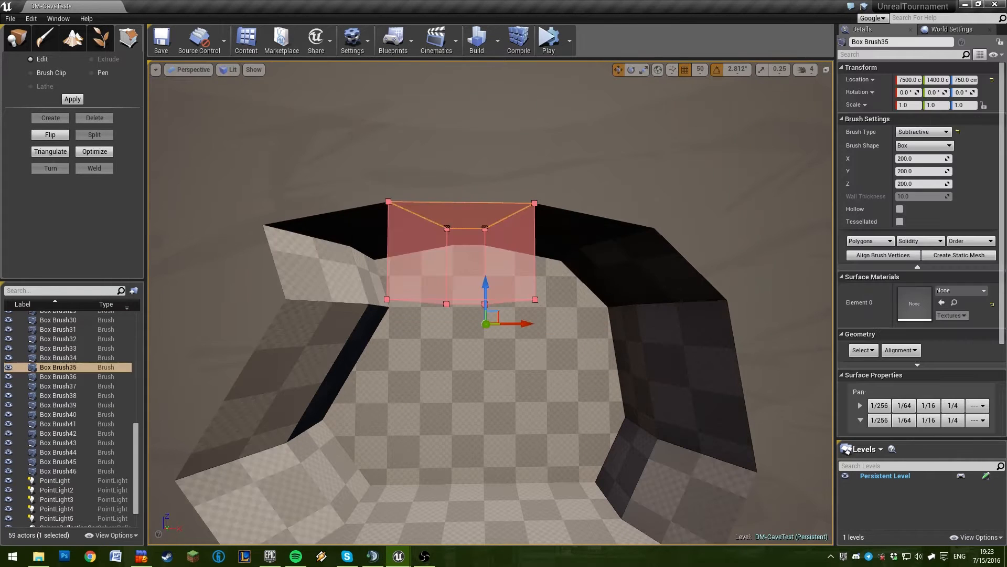
{"action": "right_click_drag", "start_coordinate": [493, 236], "coordinate": [545, 361]}
{"action": "left_click", "coordinate": [479, 383]}
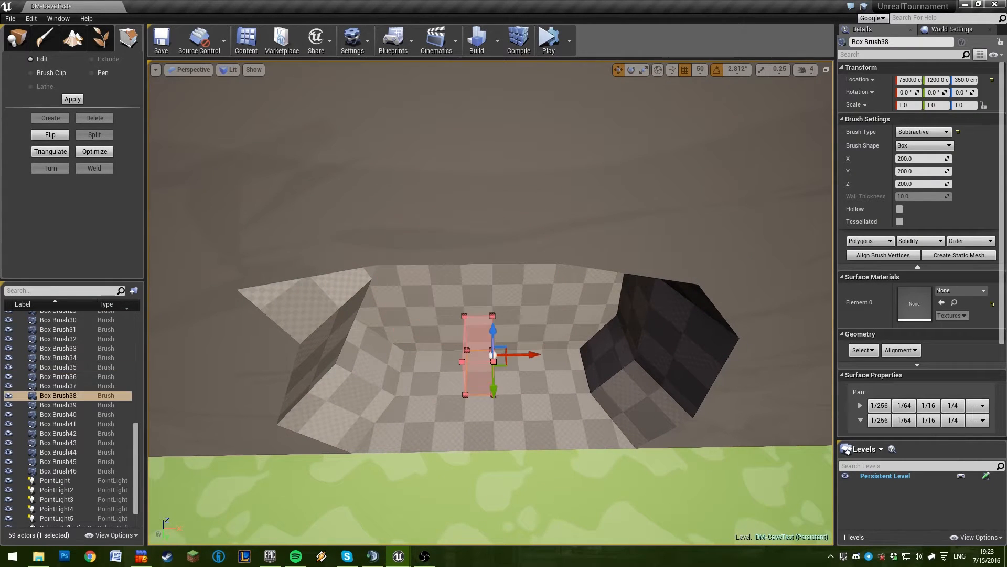
Examine the ceiling and floor brushes of the flared opening from several angles in the Perspective view
{"action": "mouse_move", "coordinate": [518, 399]}
{"action": "right_mouse_down"}
{"action": "mouse_move", "coordinate": [415, 404]}
{"action": "mouse_move", "coordinate": [619, 351]}
{"action": "mouse_move", "coordinate": [656, 286]}
{"action": "right_mouse_up"}
{"action": "left_click", "coordinate": [577, 265]}
{"action": "mouse_move", "coordinate": [577, 265]}
{"action": "right_mouse_down"}
{"action": "mouse_move", "coordinate": [498, 325]}
{"action": "mouse_move", "coordinate": [511, 299]}
{"action": "right_mouse_up"}
{"action": "mouse_move", "coordinate": [607, 267]}
{"action": "right_mouse_down"}
{"action": "mouse_move", "coordinate": [650, 304]}
{"action": "mouse_move", "coordinate": [356, 330]}
{"action": "right_mouse_up"}
{"action": "left_click", "coordinate": [430, 336], "text": "ctrl"}
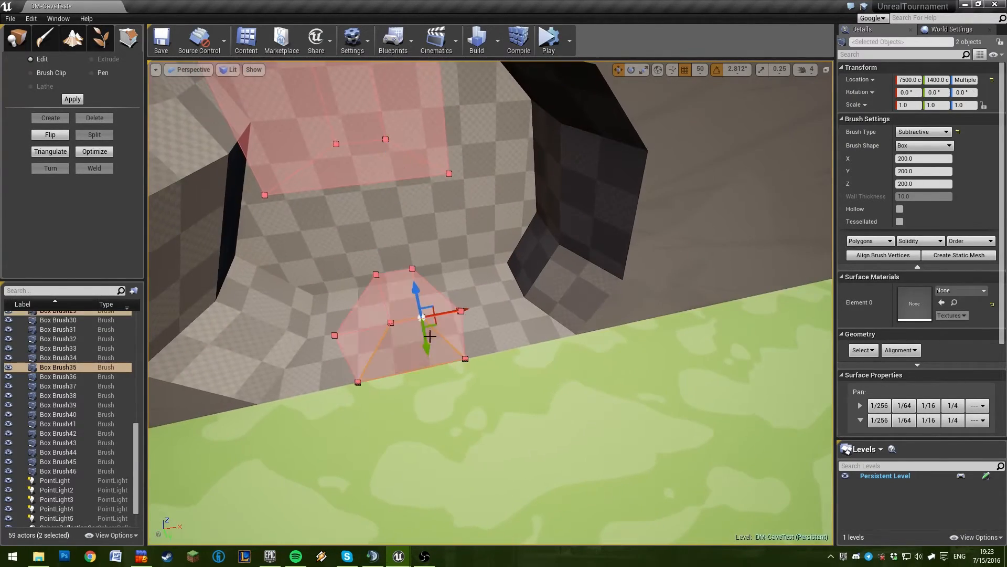
{"action": "mouse_move", "coordinate": [430, 337]}
{"action": "right_mouse_down"}
{"action": "mouse_move", "coordinate": [516, 293]}
{"action": "mouse_move", "coordinate": [510, 341]}
{"action": "mouse_move", "coordinate": [559, 259]}
{"action": "mouse_move", "coordinate": [669, 262]}
{"action": "mouse_move", "coordinate": [629, 265]}
{"action": "mouse_move", "coordinate": [648, 259]}
{"action": "mouse_move", "coordinate": [640, 304]}
{"action": "right_mouse_up"}
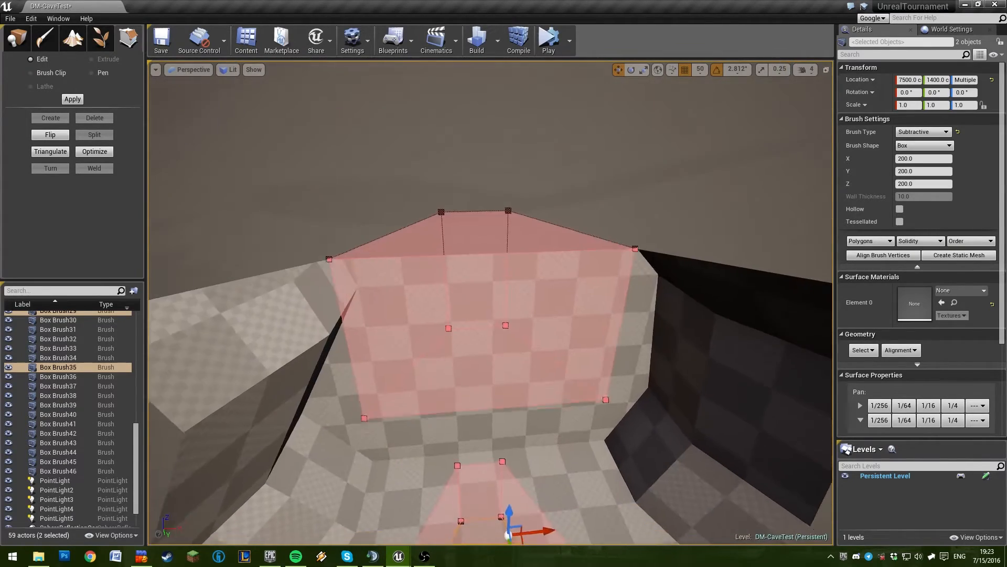
{"action": "mouse_move", "coordinate": [550, 301]}
{"action": "right_mouse_down"}
{"action": "mouse_move", "coordinate": [698, 262]}
{"action": "mouse_move", "coordinate": [409, 325]}
{"action": "mouse_move", "coordinate": [468, 313]}
{"action": "right_mouse_up"}
{"action": "left_click", "coordinate": [551, 315]}
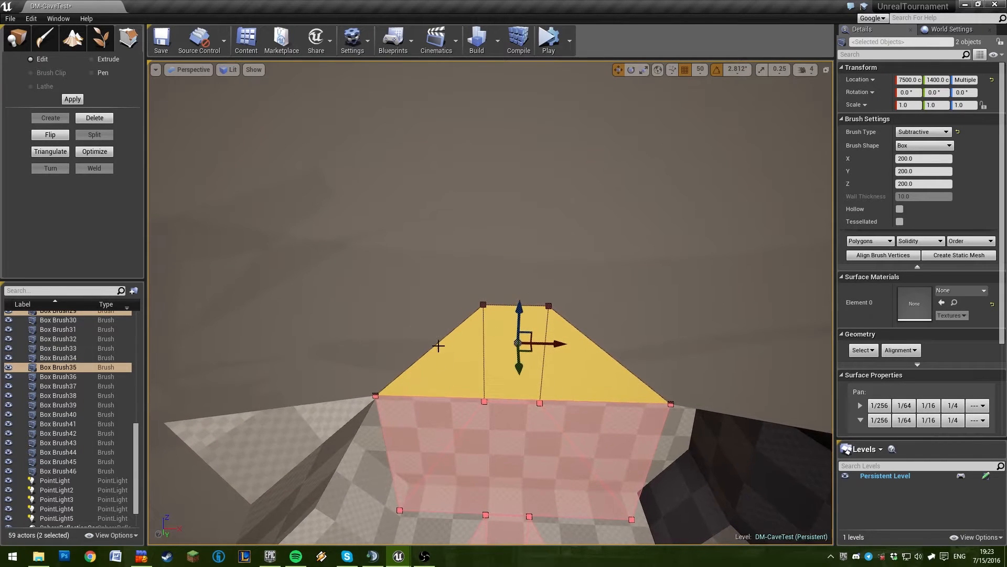
{"action": "right_click_drag", "start_coordinate": [521, 372], "coordinate": [521, 372]}
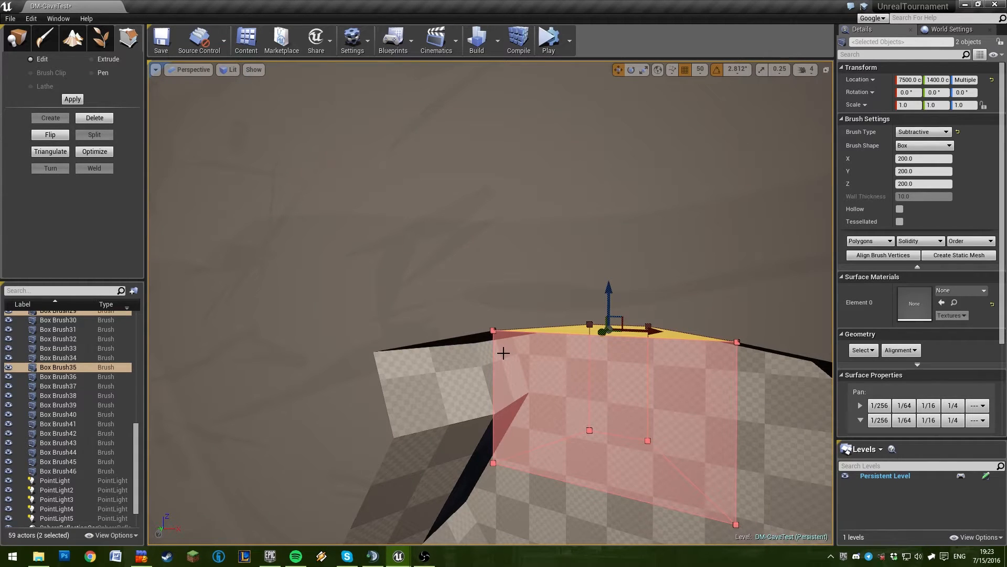
{"action": "right_click_drag", "start_coordinate": [500, 349], "coordinate": [530, 367]}
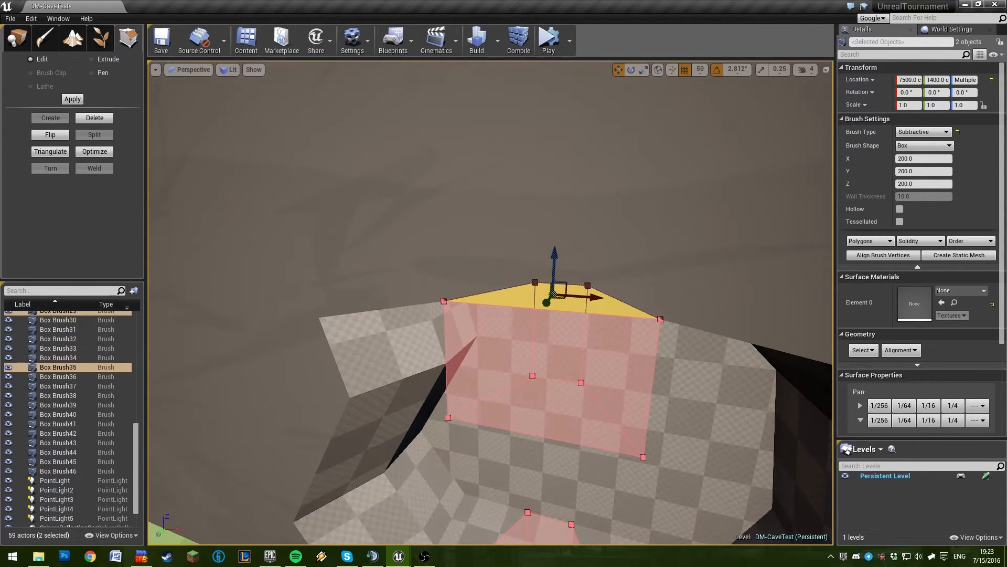
Select the opening's front-row ceiling and wall brushes, completing the nine-brush selection in the Top view
{"action": "left_click", "coordinate": [402, 324]}
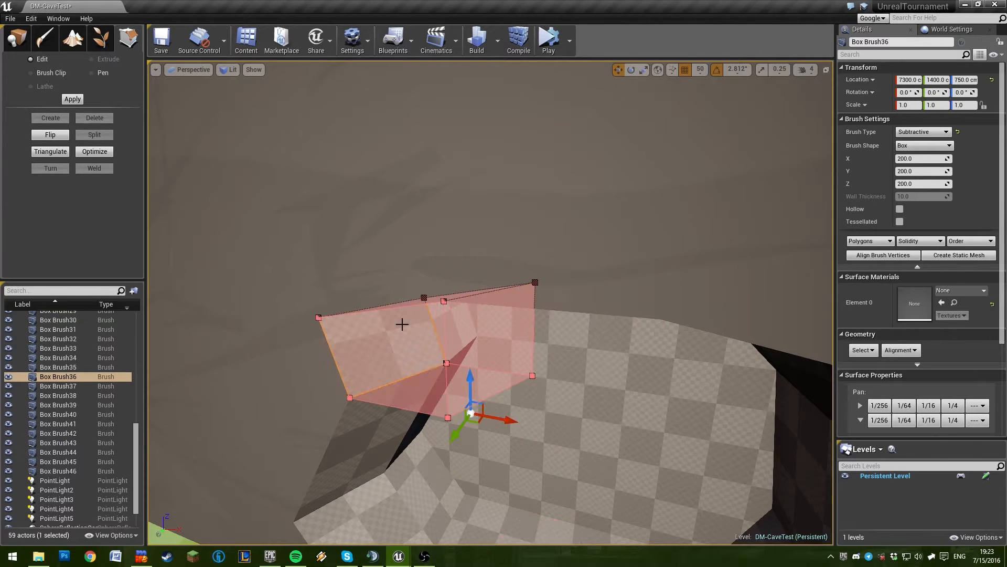
{"action": "mouse_move", "coordinate": [392, 336]}
{"action": "right_mouse_down"}
{"action": "mouse_move", "coordinate": [424, 332]}
{"action": "mouse_move", "coordinate": [449, 300]}
{"action": "right_mouse_up"}
{"action": "left_click", "coordinate": [503, 267], "text": "ctrl"}
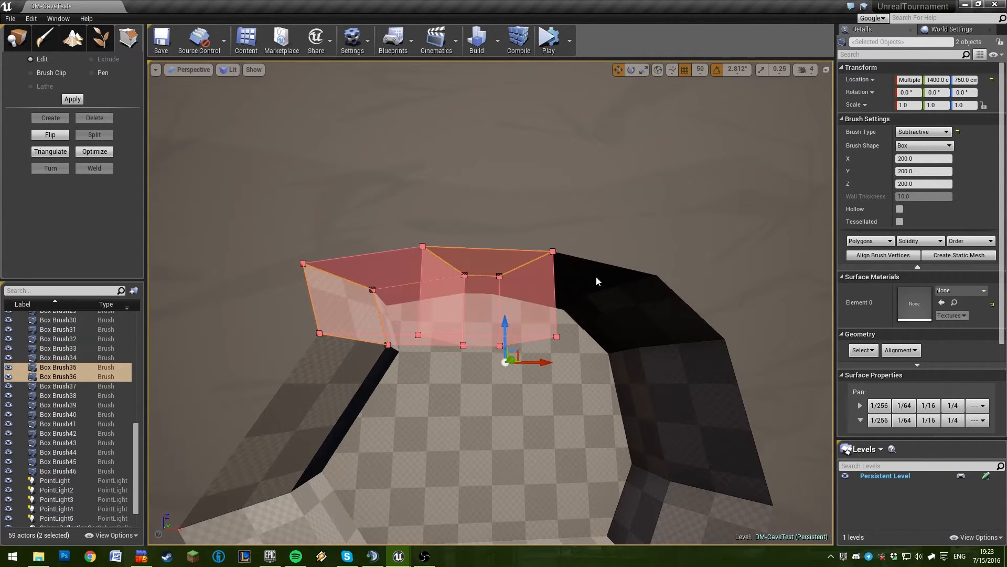
{"action": "left_click", "coordinate": [596, 276], "text": "ctrl"}
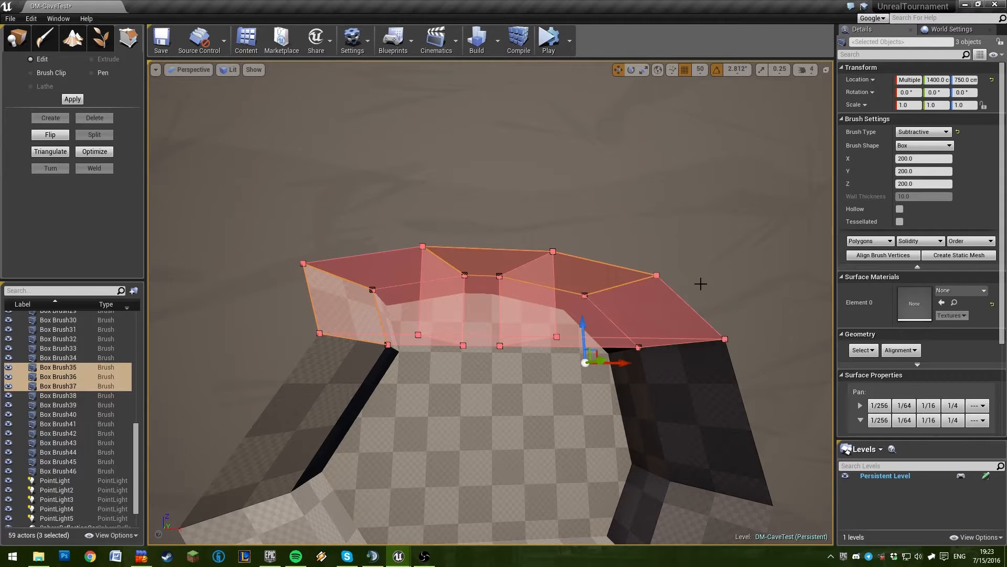
{"action": "right_click_drag", "start_coordinate": [701, 283], "coordinate": [698, 320]}
{"action": "left_click", "coordinate": [194, 71]}
{"action": "right_click_drag", "start_coordinate": [416, 149], "coordinate": [419, 131]}
{"action": "mouse_move", "coordinate": [474, 146]}
{"action": "right_mouse_down"}
{"action": "mouse_move", "coordinate": [458, 118]}
{"action": "mouse_move", "coordinate": [487, 117]}
{"action": "mouse_move", "coordinate": [479, 126]}
{"action": "right_mouse_up"}
{"action": "left_click", "coordinate": [329, 387], "text": "ctrl"}
{"action": "left_click", "coordinate": [193, 70]}
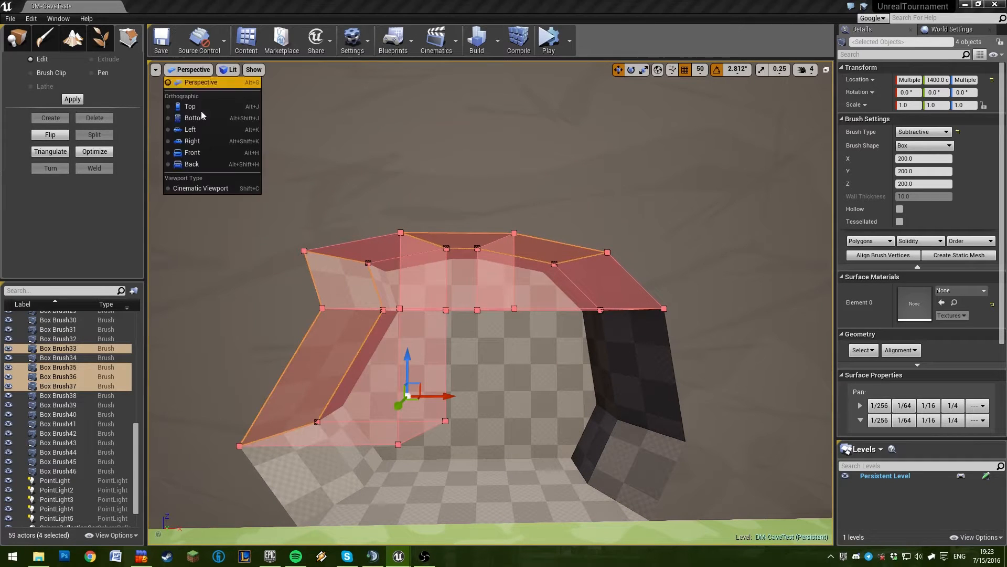
{"action": "left_click", "coordinate": [190, 106]}
{"action": "left_click_drag", "start_coordinate": [214, 322], "coordinate": [758, 438]}
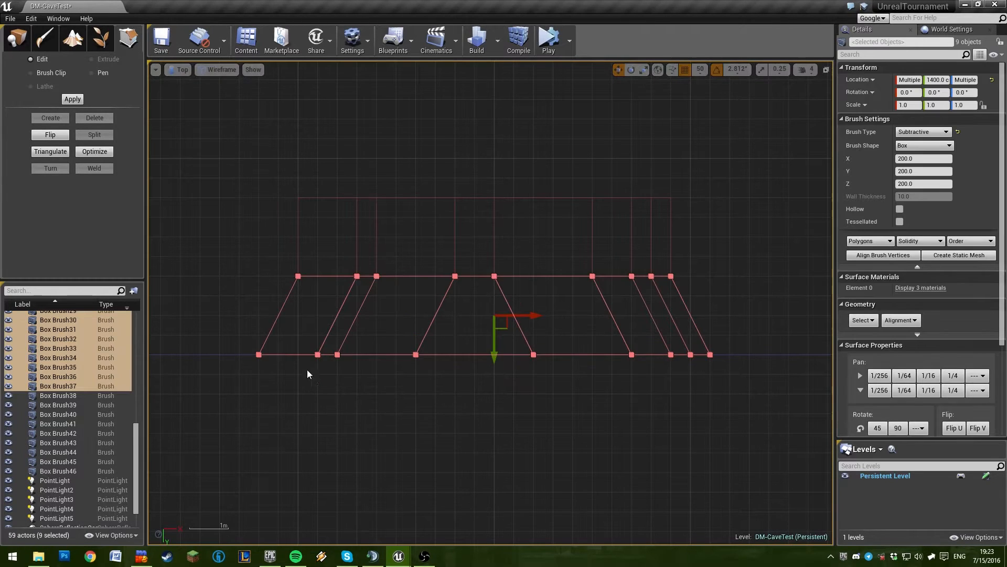
Raise the front-edge vertices of the opening's three upper rows about 100 units in the Right view
{"action": "left_click", "coordinate": [181, 69]}
{"action": "left_click", "coordinate": [206, 141]}
{"action": "right_click_drag", "start_coordinate": [490, 211], "coordinate": [479, 279]}
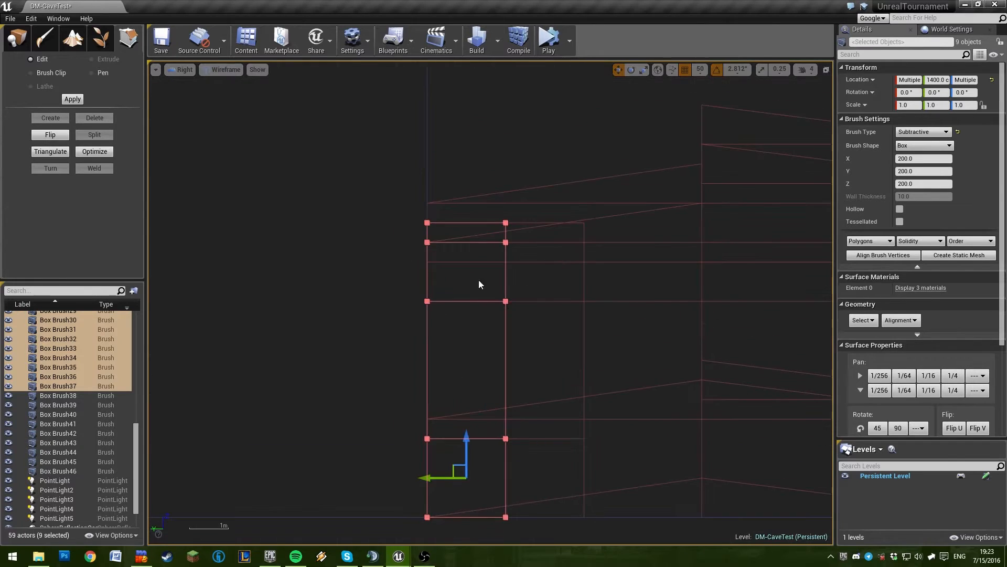
{"action": "scroll", "coordinate": [441, 276], "scroll_direction": "down", "scroll_amount": 6}
{"action": "scroll", "coordinate": [440, 276], "scroll_direction": "up", "scroll_amount": 5}
{"action": "left_click_drag", "start_coordinate": [397, 204], "coordinate": [455, 312]}
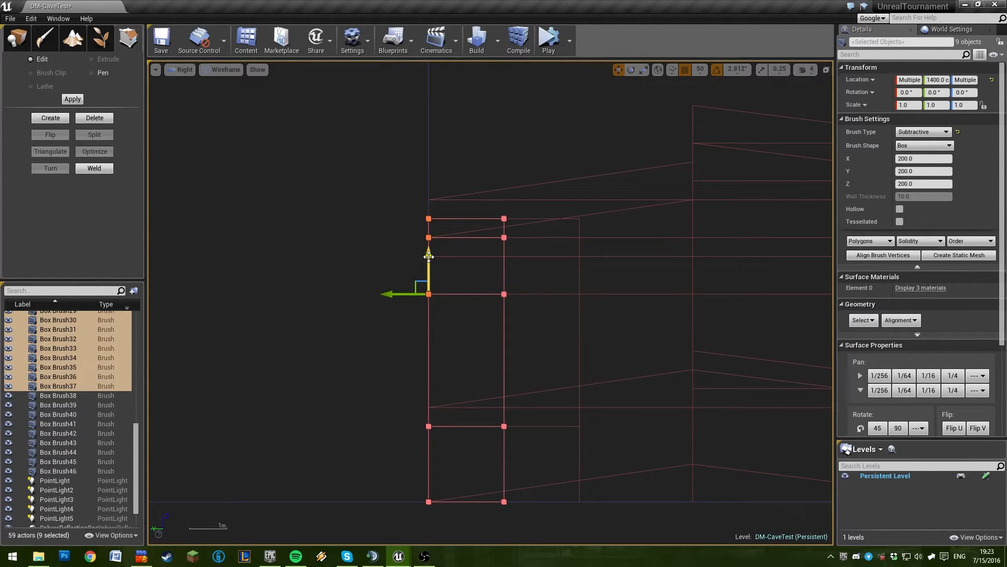
{"action": "right_click_drag", "start_coordinate": [555, 339], "coordinate": [528, 308]}
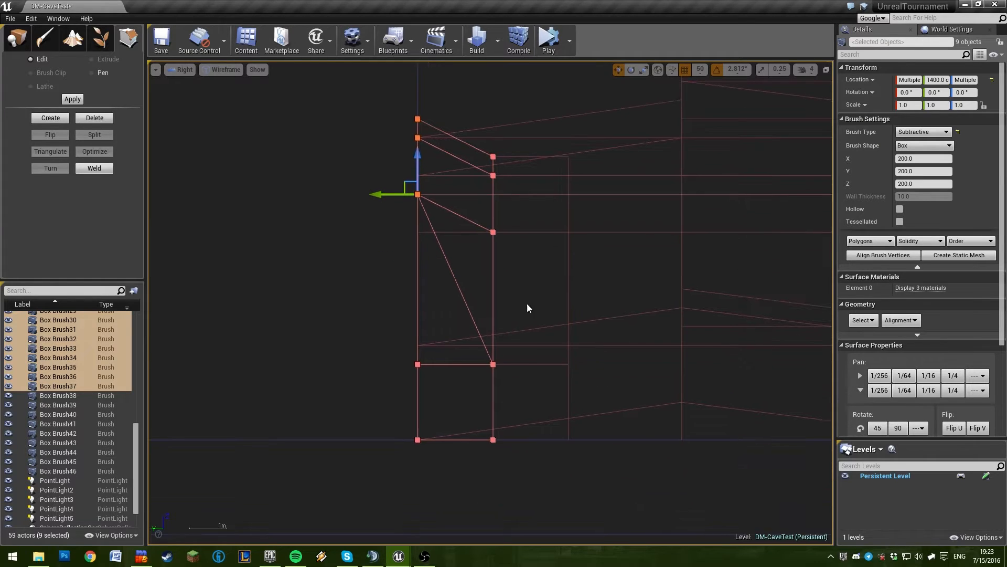
Inspect the raised front edge in the Perspective view, and undo the vertex move
{"action": "left_click", "coordinate": [187, 73]}
{"action": "left_click", "coordinate": [212, 96]}
{"action": "mouse_move", "coordinate": [213, 96]}
{"action": "right_mouse_down"}
{"action": "mouse_move", "coordinate": [236, 113]}
{"action": "mouse_move", "coordinate": [212, 107]}
{"action": "mouse_move", "coordinate": [420, 115]}
{"action": "right_mouse_up"}
{"action": "key", "text": "w"}
{"action": "key", "text": "a"}
{"action": "key", "text": "s"}
{"action": "mouse_move", "coordinate": [513, 331]}
{"action": "right_mouse_down"}
{"action": "mouse_move", "coordinate": [517, 323]}
{"action": "mouse_move", "coordinate": [367, 362]}
{"action": "right_mouse_up"}
{"action": "key", "text": "w"}
{"action": "key", "text": "s"}
{"action": "mouse_move", "coordinate": [605, 335]}
{"action": "right_mouse_down"}
{"action": "mouse_move", "coordinate": [556, 331]}
{"action": "mouse_move", "coordinate": [682, 343]}
{"action": "right_mouse_up"}
{"action": "key", "text": "ctrl+z"}
{"action": "key", "text": "a"}
{"action": "key", "text": "w"}
Try raising all front-edge vertices above the floor row in the Right view, and undo the move
{"action": "left_click", "coordinate": [190, 70]}
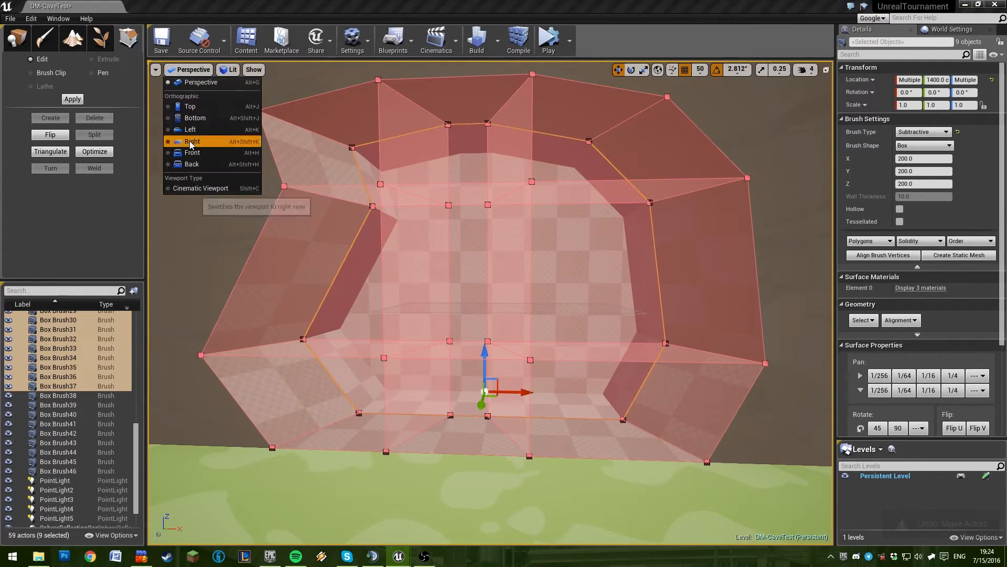
{"action": "left_click", "coordinate": [192, 142]}
{"action": "mouse_move", "coordinate": [361, 109]}
{"action": "left_mouse_down"}
{"action": "mouse_move", "coordinate": [466, 331]}
{"action": "mouse_move", "coordinate": [461, 385]}
{"action": "left_mouse_up"}
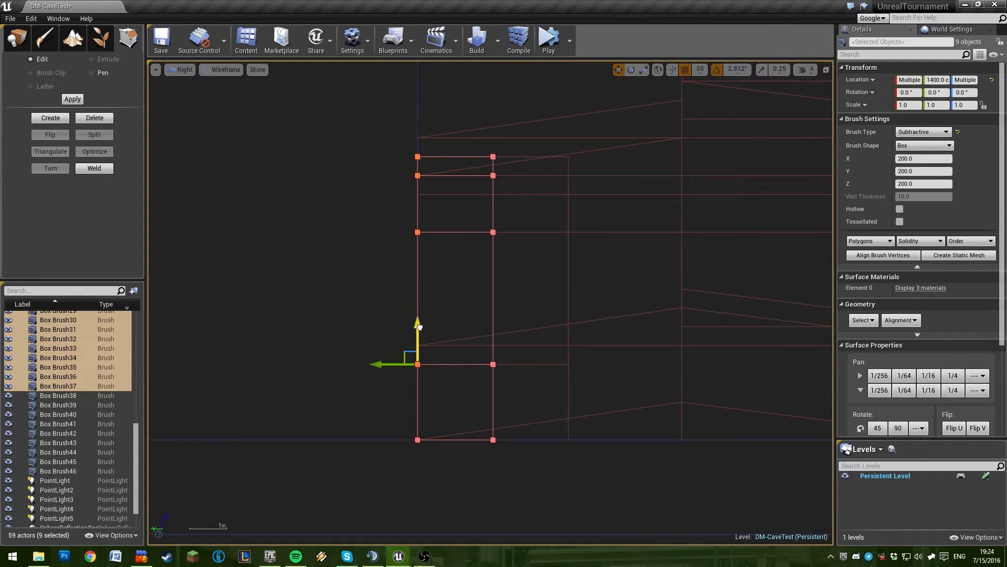
{"action": "left_click_drag", "start_coordinate": [419, 326], "coordinate": [419, 294]}
{"action": "key", "text": "ctrl+z"}
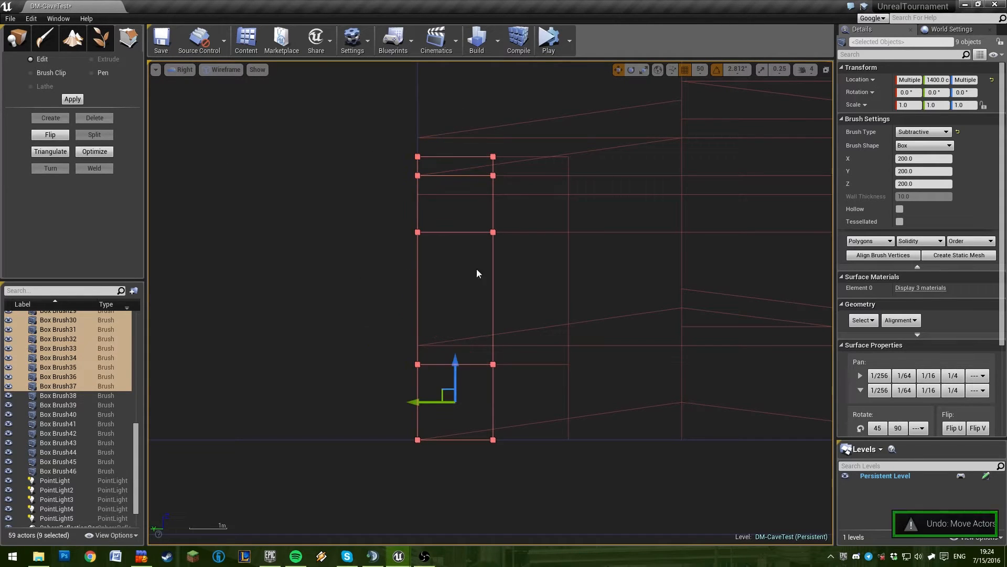
Try raising a front ceiling edge of the opening in the Perspective view, and undo the move
{"action": "left_click", "coordinate": [185, 69]}
{"action": "left_click", "coordinate": [191, 87]}
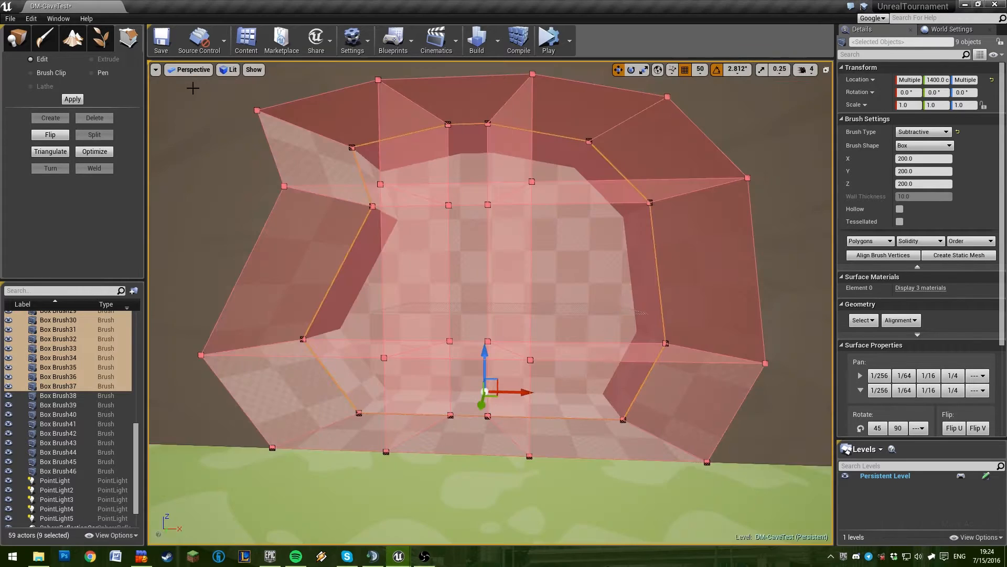
{"action": "right_click_drag", "start_coordinate": [491, 302], "coordinate": [536, 344]}
{"action": "mouse_move", "coordinate": [704, 343]}
{"action": "right_mouse_down"}
{"action": "mouse_move", "coordinate": [682, 317]}
{"action": "mouse_move", "coordinate": [704, 304]}
{"action": "mouse_move", "coordinate": [674, 263]}
{"action": "mouse_move", "coordinate": [676, 215]}
{"action": "right_mouse_up"}
{"action": "mouse_move", "coordinate": [566, 262]}
{"action": "right_mouse_down"}
{"action": "mouse_move", "coordinate": [580, 550]}
{"action": "mouse_move", "coordinate": [515, 238]}
{"action": "mouse_move", "coordinate": [531, 235]}
{"action": "right_mouse_up"}
{"action": "left_click", "coordinate": [564, 344]}
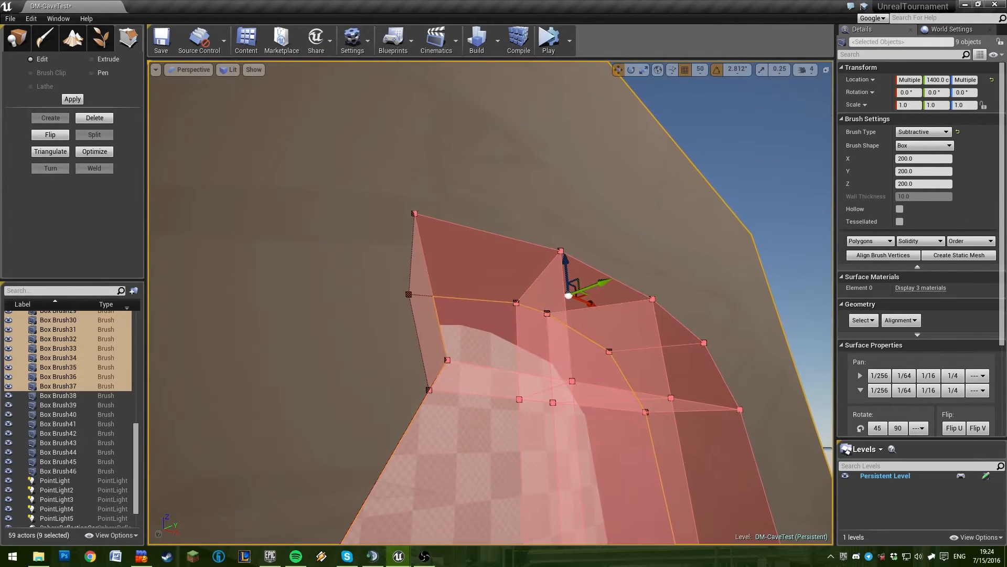
{"action": "left_click", "coordinate": [655, 296]}
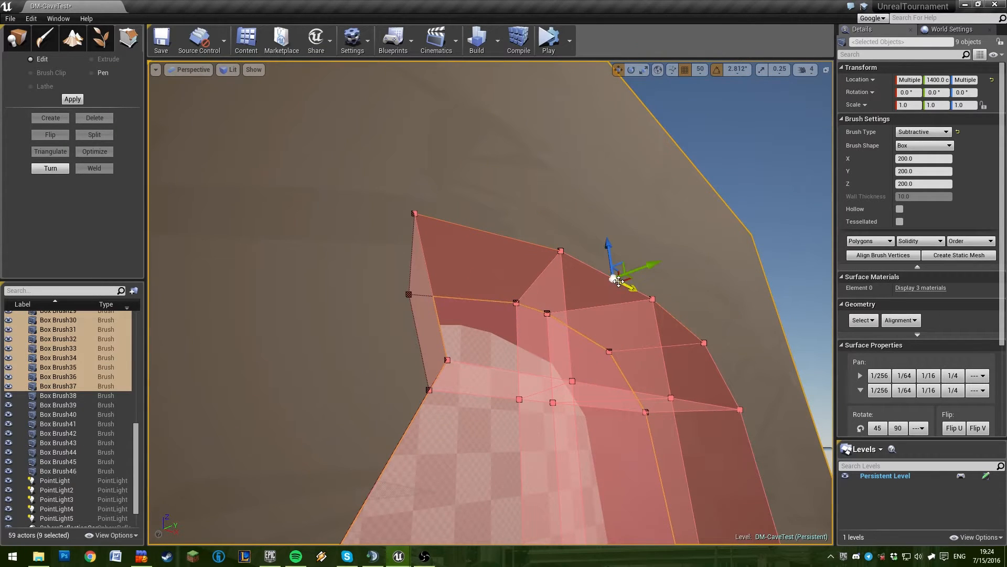
{"action": "left_click_drag", "start_coordinate": [610, 238], "coordinate": [606, 208]}
{"action": "right_click_drag", "start_coordinate": [620, 210], "coordinate": [556, 236]}
{"action": "key", "text": "ctrl+z"}
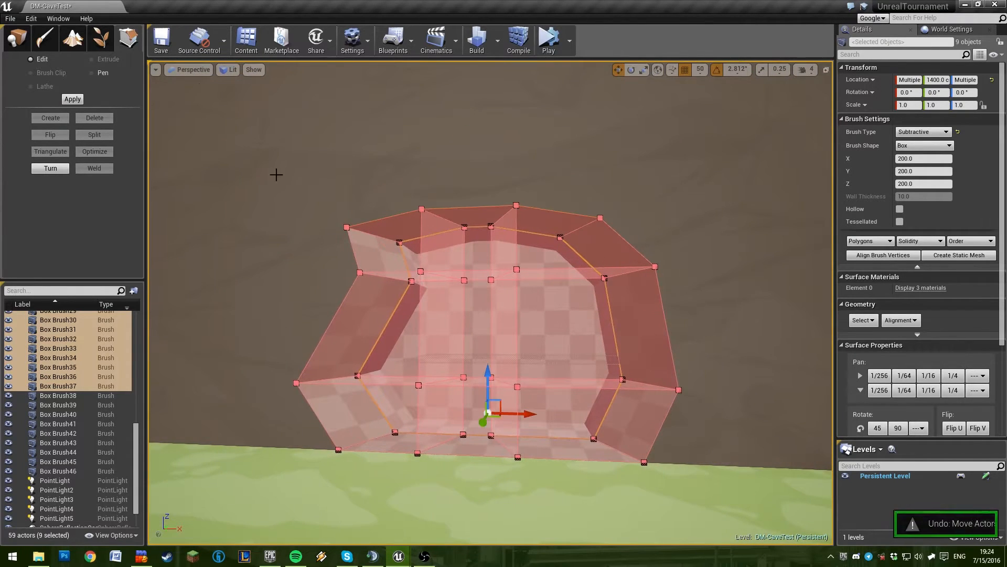
Select the twelve upper wall and ceiling brushes in the Front view and raise them about 100 units
{"action": "left_click", "coordinate": [189, 69]}
{"action": "left_click", "coordinate": [213, 153]}
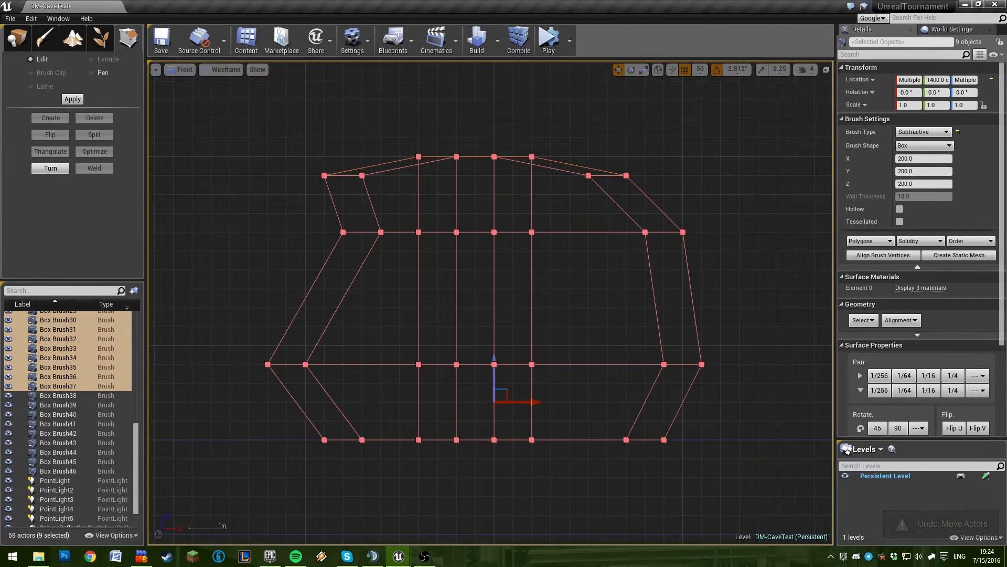
{"action": "mouse_move", "coordinate": [241, 117]}
{"action": "left_mouse_down"}
{"action": "mouse_move", "coordinate": [660, 277]}
{"action": "mouse_move", "coordinate": [705, 369]}
{"action": "left_mouse_up"}
{"action": "left_click_drag", "start_coordinate": [576, 334], "coordinate": [577, 300]}
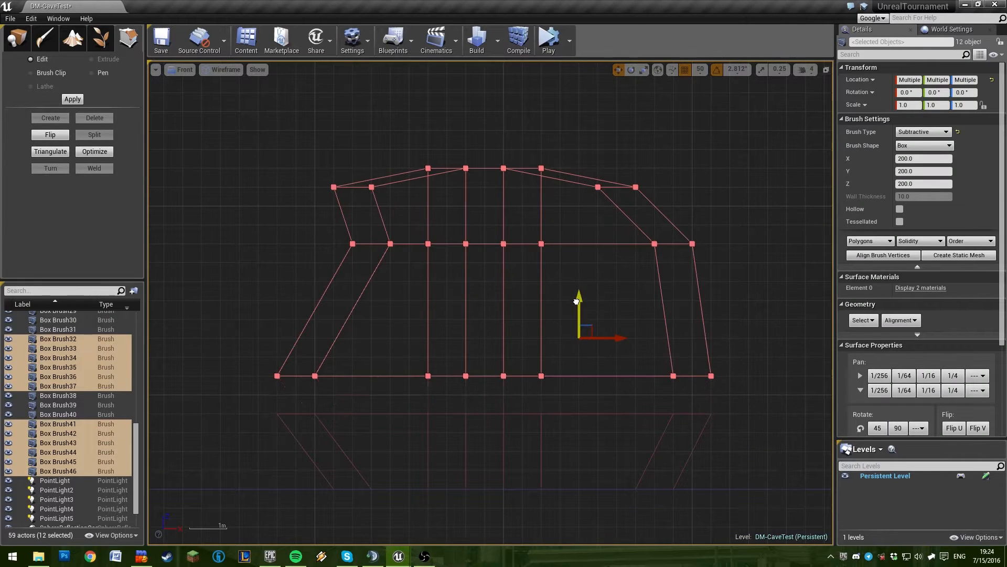
Duplicate the six floor-level brushes 100 units upward into the gap below the raised brushes
{"action": "right_click_drag", "start_coordinate": [284, 417], "coordinate": [287, 345]}
{"action": "left_click_drag", "start_coordinate": [246, 323], "coordinate": [771, 378]}
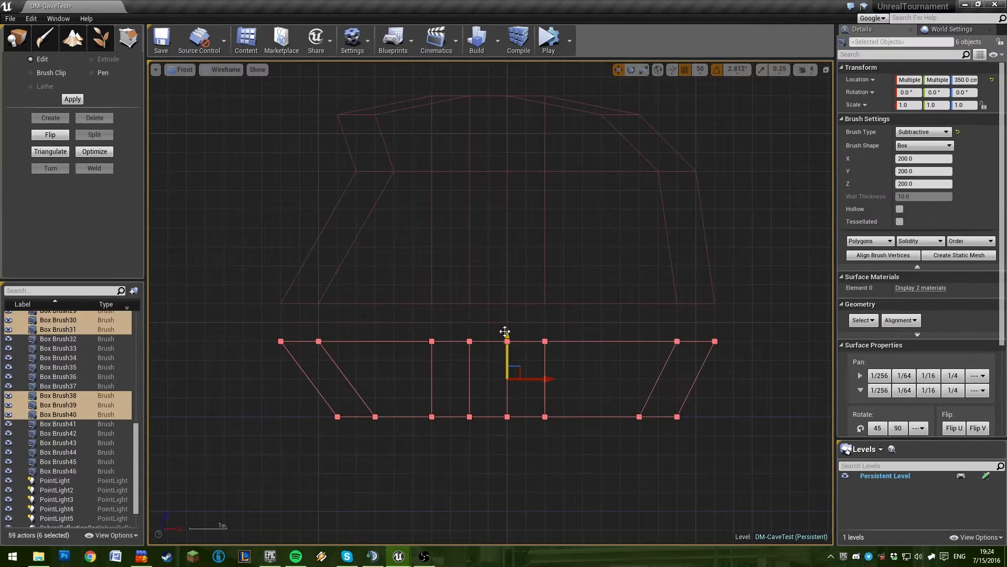
{"action": "left_click_drag", "start_coordinate": [505, 331], "coordinate": [507, 303], "text": "alt"}
Reshape the duplicates into a straight-sided layer by raising their bottom vertices about 100 units and aligning the outer ones with the top vertices
{"action": "left_click_drag", "start_coordinate": [393, 396], "coordinate": [740, 405]}
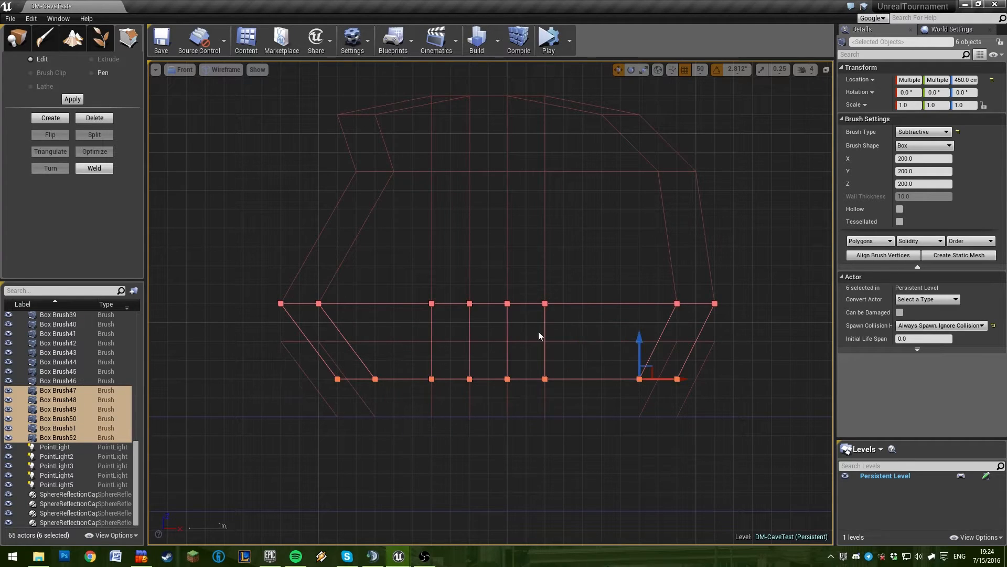
{"action": "mouse_move", "coordinate": [642, 338]}
{"action": "left_mouse_down"}
{"action": "mouse_move", "coordinate": [638, 318]}
{"action": "mouse_move", "coordinate": [615, 332]}
{"action": "left_mouse_up"}
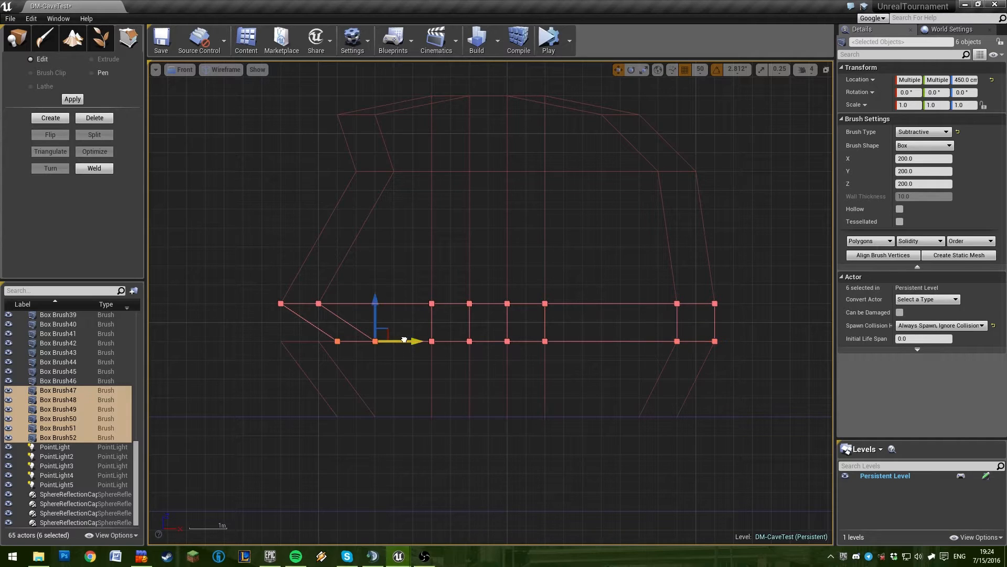
{"action": "left_click_drag", "start_coordinate": [404, 340], "coordinate": [346, 343]}
{"action": "key", "text": "Escape"}
{"action": "mouse_move", "coordinate": [398, 370]}
{"action": "right_mouse_down"}
{"action": "mouse_move", "coordinate": [413, 330]}
{"action": "mouse_move", "coordinate": [399, 358]}
{"action": "right_mouse_up"}
{"action": "mouse_move", "coordinate": [230, 337]}
{"action": "left_mouse_down"}
{"action": "mouse_move", "coordinate": [649, 399]}
{"action": "mouse_move", "coordinate": [810, 408]}
{"action": "left_mouse_up"}
{"action": "mouse_move", "coordinate": [277, 365]}
{"action": "left_mouse_down"}
{"action": "mouse_move", "coordinate": [396, 422]}
{"action": "mouse_move", "coordinate": [354, 407]}
{"action": "mouse_move", "coordinate": [411, 407]}
{"action": "left_mouse_up"}
{"action": "left_click", "coordinate": [251, 207]}
Select all 24 brushes of the opening and raise the central ceiling vertices about 100 units
{"action": "right_click_drag", "start_coordinate": [685, 248], "coordinate": [688, 287]}
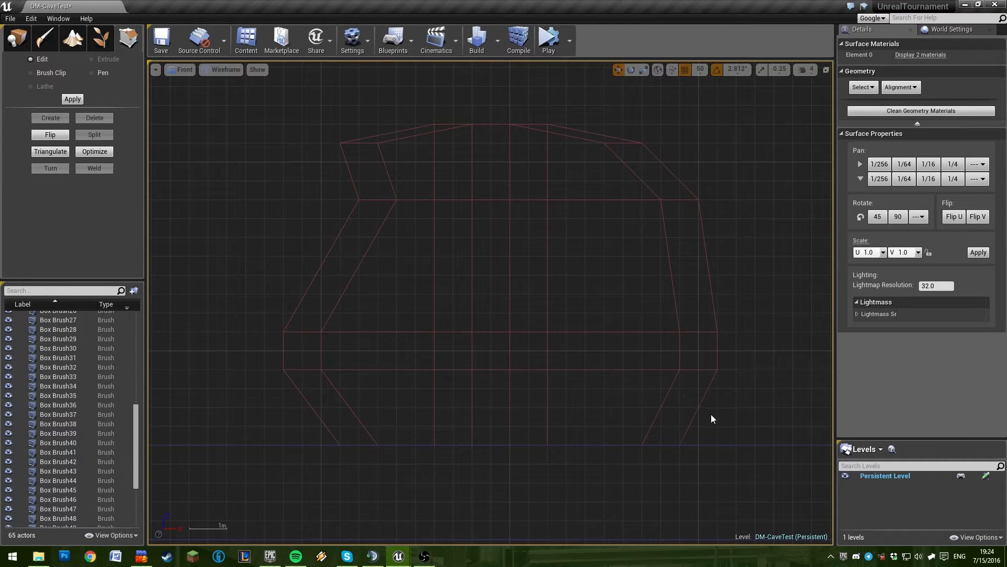
{"action": "scroll", "coordinate": [609, 385], "scroll_direction": "down", "scroll_amount": 3}
{"action": "mouse_move", "coordinate": [277, 213]}
{"action": "left_mouse_down"}
{"action": "mouse_move", "coordinate": [413, 362]}
{"action": "mouse_move", "coordinate": [687, 461]}
{"action": "left_mouse_up"}
{"action": "right_click_drag", "start_coordinate": [452, 238], "coordinate": [449, 187]}
{"action": "left_click_drag", "start_coordinate": [516, 236], "coordinate": [516, 235]}
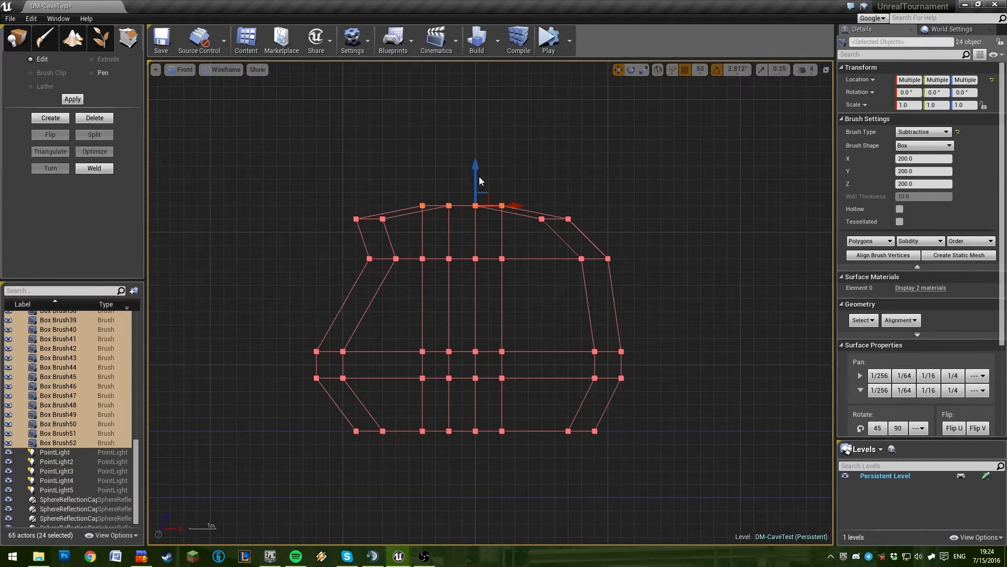
{"action": "left_click_drag", "start_coordinate": [475, 174], "coordinate": [475, 145]}
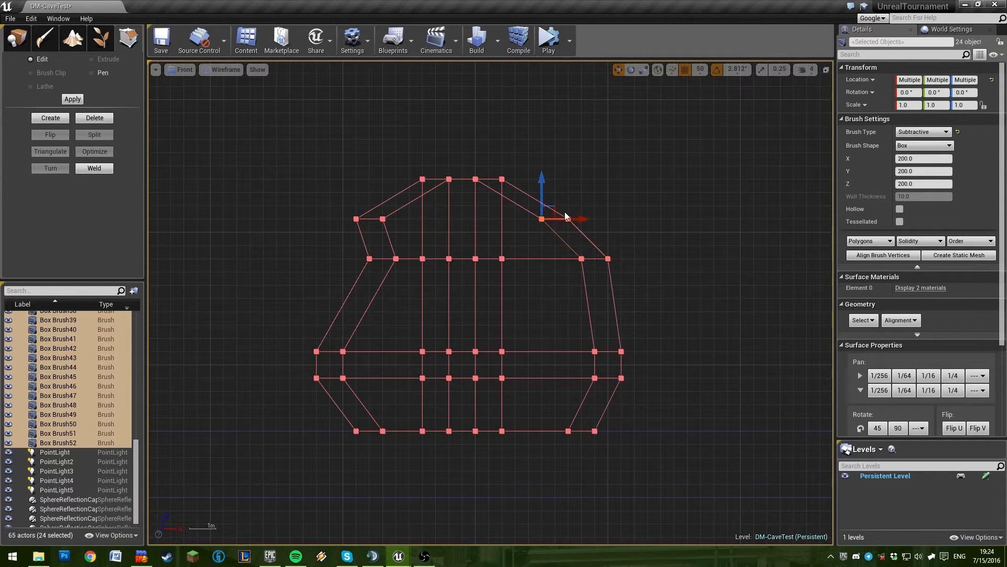
Widen the opening's right side by moving its shoulder and inserted-layer vertices about 50 units outward along X
{"action": "left_click_drag", "start_coordinate": [552, 206], "coordinate": [565, 206]}
{"action": "left_click_drag", "start_coordinate": [539, 311], "coordinate": [637, 410]}
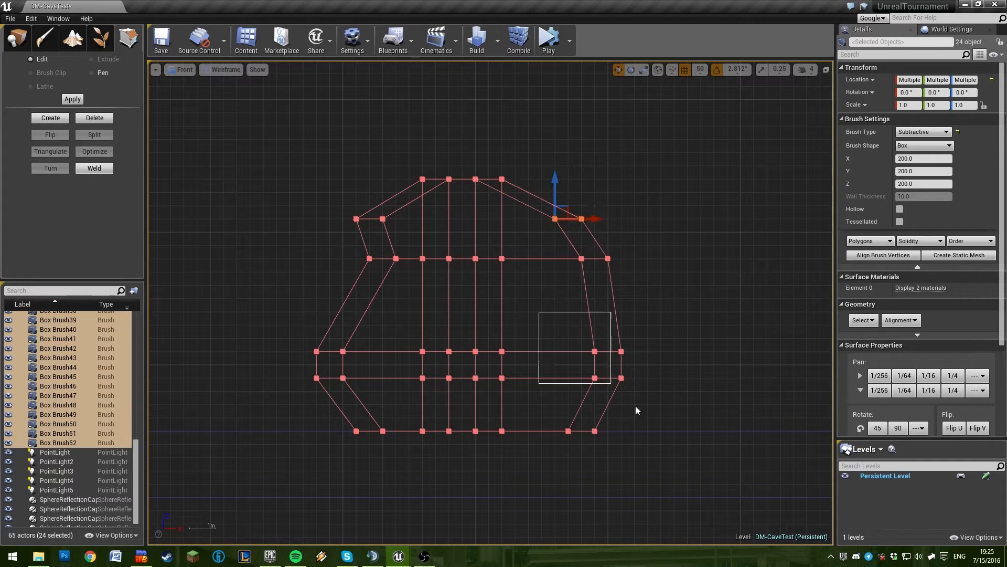
{"action": "left_click_drag", "start_coordinate": [635, 351], "coordinate": [653, 350]}
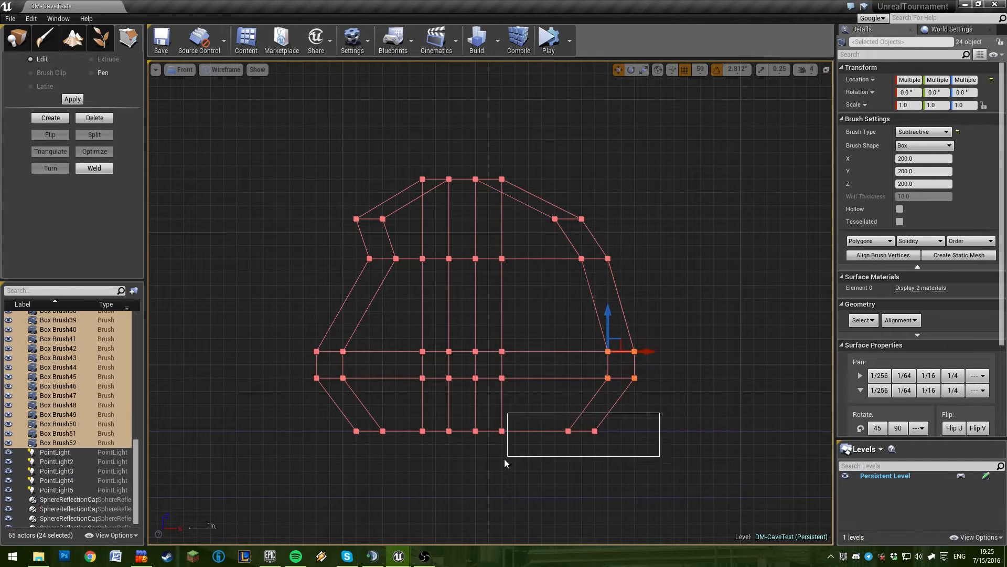
Try adjusting the right floor vertices and the horizontal vertex row along the inserted layer's upper edge
{"action": "left_click_drag", "start_coordinate": [633, 428], "coordinate": [613, 433]}
{"action": "right_click_drag", "start_coordinate": [658, 435], "coordinate": [691, 398]}
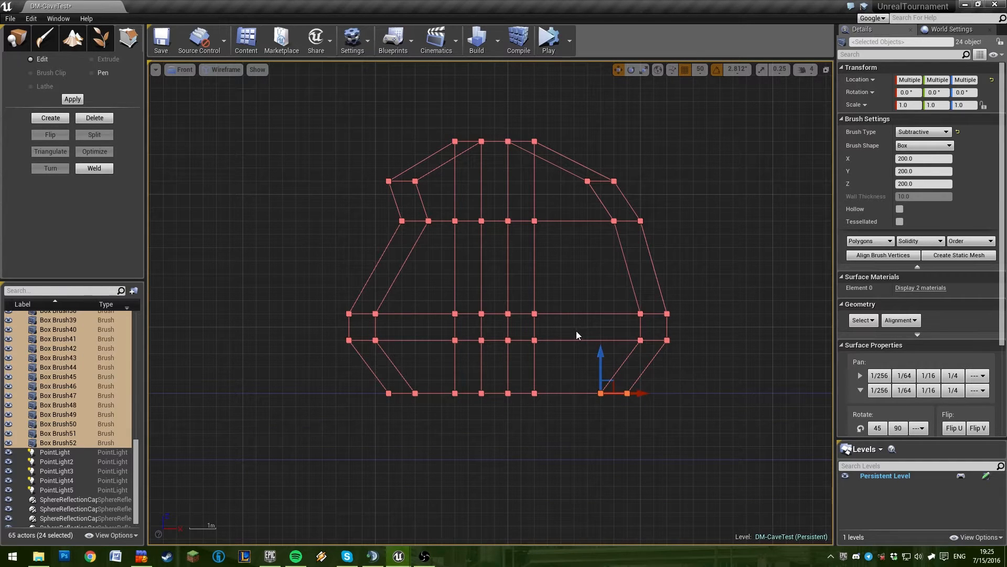
{"action": "left_click_drag", "start_coordinate": [296, 302], "coordinate": [750, 330]}
{"action": "mouse_move", "coordinate": [504, 289]}
{"action": "left_mouse_down"}
{"action": "mouse_move", "coordinate": [513, 264]}
{"action": "mouse_move", "coordinate": [515, 287]}
{"action": "left_mouse_up"}
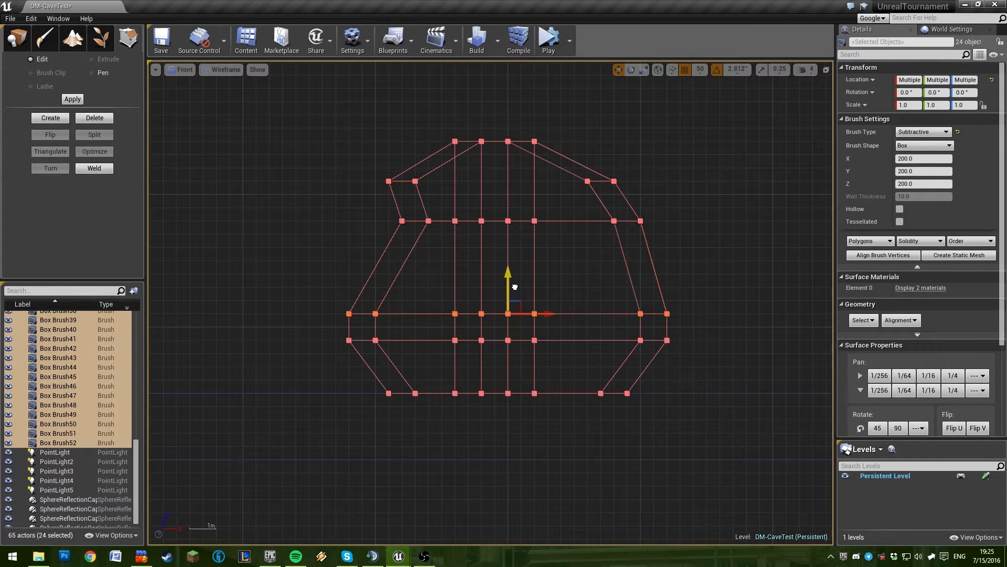
Return to the Perspective view, clear the selection, and rebuild the geometry of the reshaped opening
{"action": "left_click", "coordinate": [180, 70]}
{"action": "left_click", "coordinate": [193, 90]}
{"action": "right_click_drag", "start_coordinate": [592, 371], "coordinate": [582, 387]}
{"action": "key", "text": "Escape"}
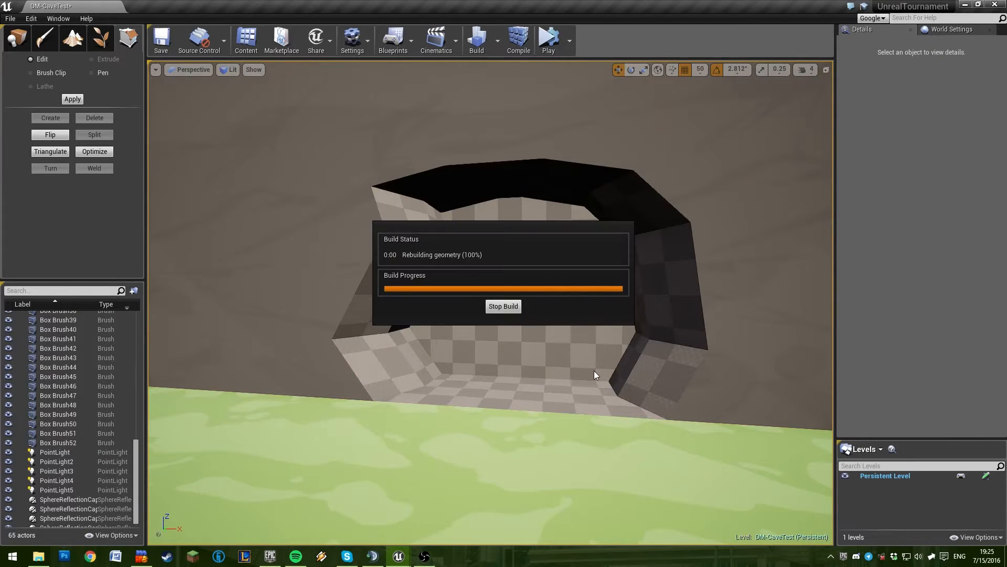
{"action": "mouse_move", "coordinate": [342, 342]}
{"action": "right_mouse_down"}
{"action": "mouse_move", "coordinate": [367, 312]}
{"action": "mouse_move", "coordinate": [347, 331]}
{"action": "right_mouse_up"}
{"action": "key", "text": "s"}
Realign the textures on all brush surfaces, and inspect the reshaped opening up close
{"action": "left_click", "coordinate": [342, 342]}
{"action": "key", "text": "shift+s"}
{"action": "left_click", "coordinate": [900, 88]}
{"action": "left_click", "coordinate": [908, 109]}
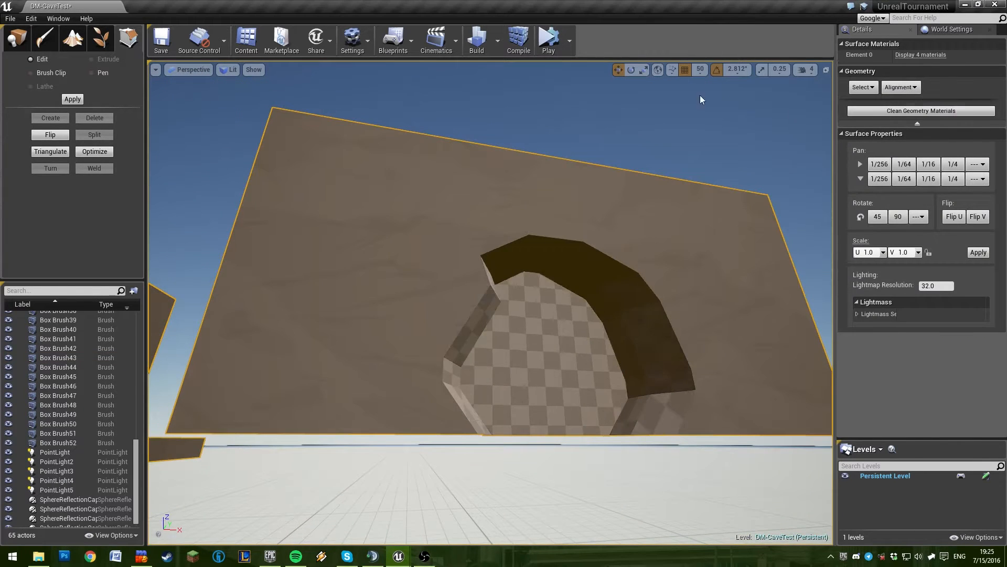
{"action": "key", "text": "Escape"}
{"action": "key", "text": "w"}
{"action": "mouse_move", "coordinate": [614, 230]}
{"action": "right_mouse_down"}
{"action": "mouse_move", "coordinate": [603, 255]}
{"action": "mouse_move", "coordinate": [614, 230]}
{"action": "right_mouse_up"}
{"action": "key", "text": "d"}
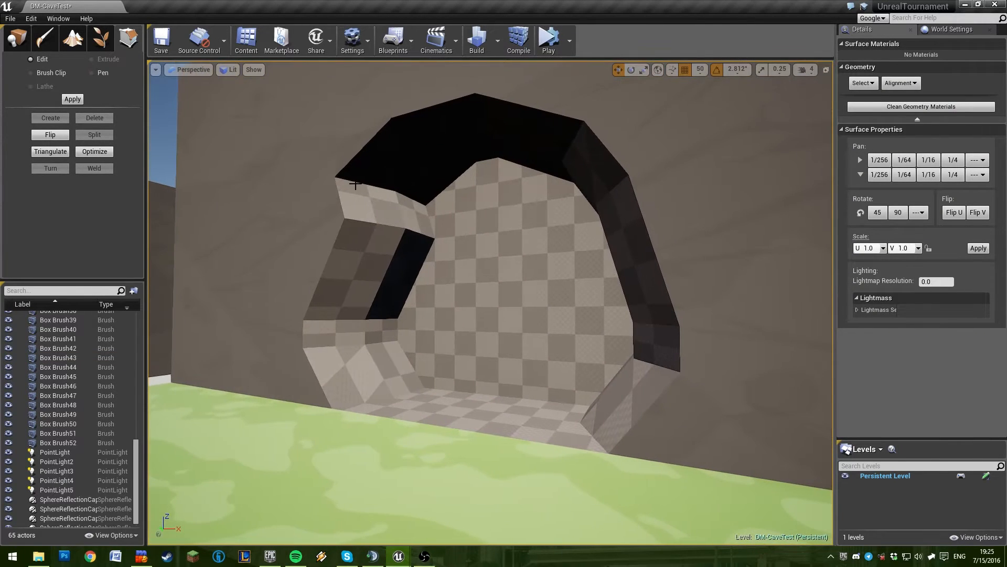
{"action": "right_click_drag", "start_coordinate": [355, 184], "coordinate": [355, 184]}
{"action": "left_click", "coordinate": [189, 70]}
{"action": "left_click", "coordinate": [194, 98]}
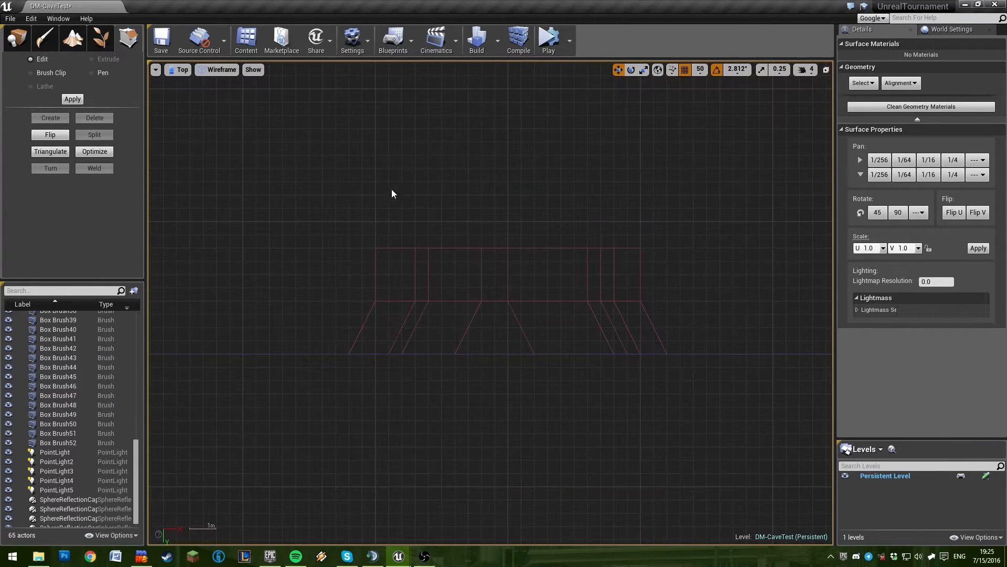
{"action": "left_click_drag", "start_coordinate": [305, 177], "coordinate": [704, 329]}
{"action": "left_click", "coordinate": [182, 69]}
{"action": "left_click", "coordinate": [181, 81]}
{"action": "key", "text": "Escape"}
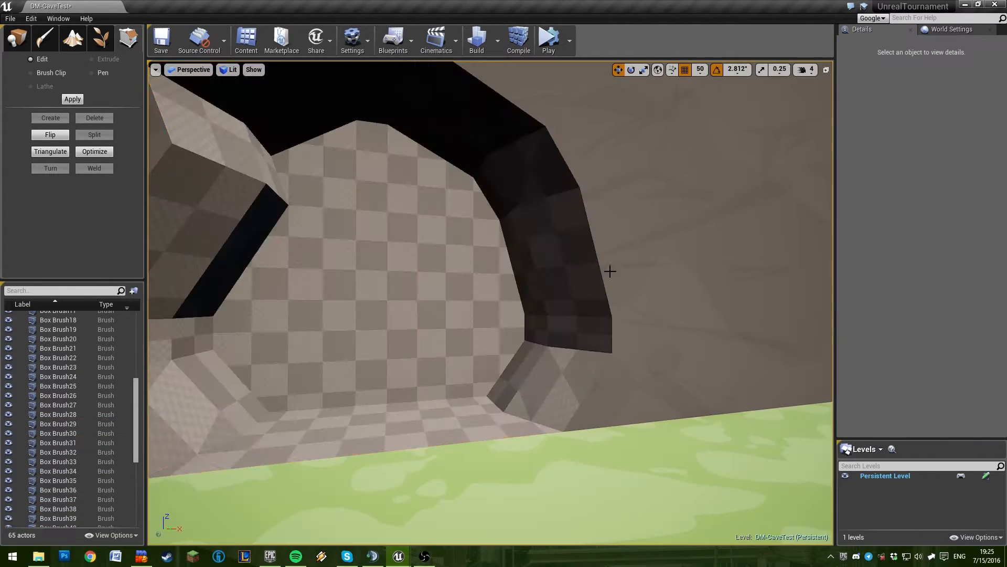
Examine the reshaped opening's inner walls, ceiling and lower corners from several distances and angles
{"action": "right_click_drag", "start_coordinate": [610, 272], "coordinate": [610, 271]}
{"action": "key", "text": "s"}
{"action": "right_click_drag", "start_coordinate": [616, 308], "coordinate": [616, 308]}
{"action": "key", "text": "w"}
{"action": "right_click_drag", "start_coordinate": [555, 346], "coordinate": [555, 347]}
{"action": "key", "text": "s"}
{"action": "key", "text": "w"}
{"action": "key", "text": "d"}
{"action": "key", "text": "a"}
{"action": "right_click_drag", "start_coordinate": [508, 400], "coordinate": [508, 401]}
In the Top view, move the front row's left and right vertices about 100 units outward along X on each side
{"action": "left_click", "coordinate": [184, 69]}
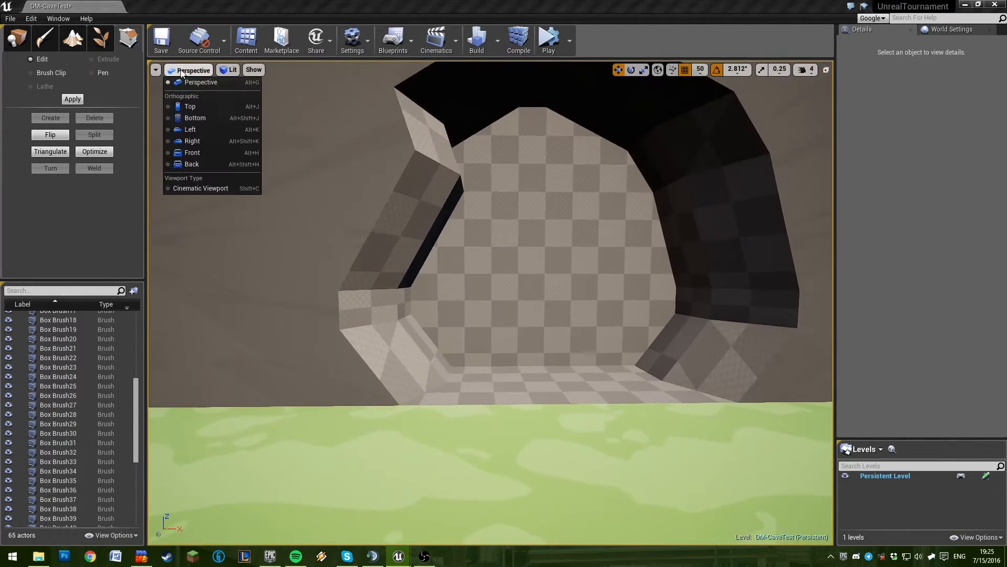
{"action": "left_click", "coordinate": [195, 108]}
{"action": "left_click", "coordinate": [362, 329]}
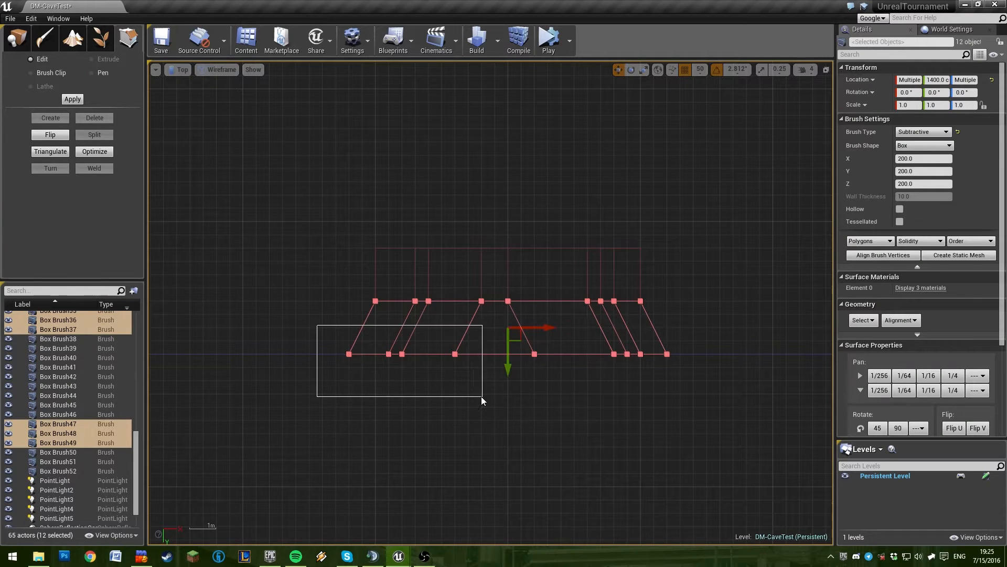
{"action": "left_click_drag", "start_coordinate": [482, 396], "coordinate": [482, 396], "text": "ctrl+alt"}
{"action": "left_click_drag", "start_coordinate": [490, 354], "coordinate": [703, 391]}
{"action": "left_click_drag", "start_coordinate": [567, 354], "coordinate": [594, 354]}
{"action": "left_click", "coordinate": [281, 190]}
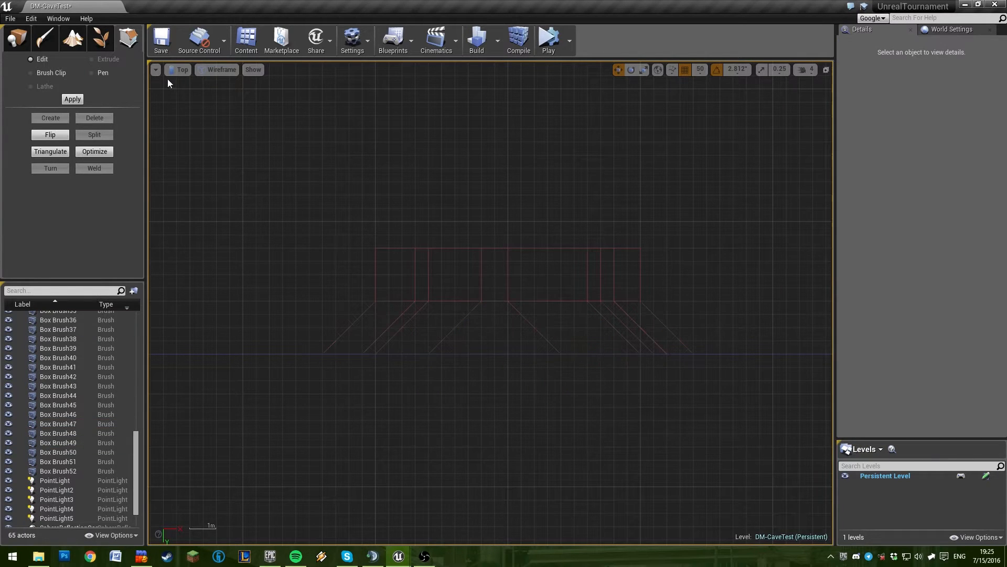
Select all the tunnel brushes and, in the Right view, raise their upper front-edge vertices about 100 units along Z
{"action": "left_click_drag", "start_coordinate": [264, 219], "coordinate": [803, 314]}
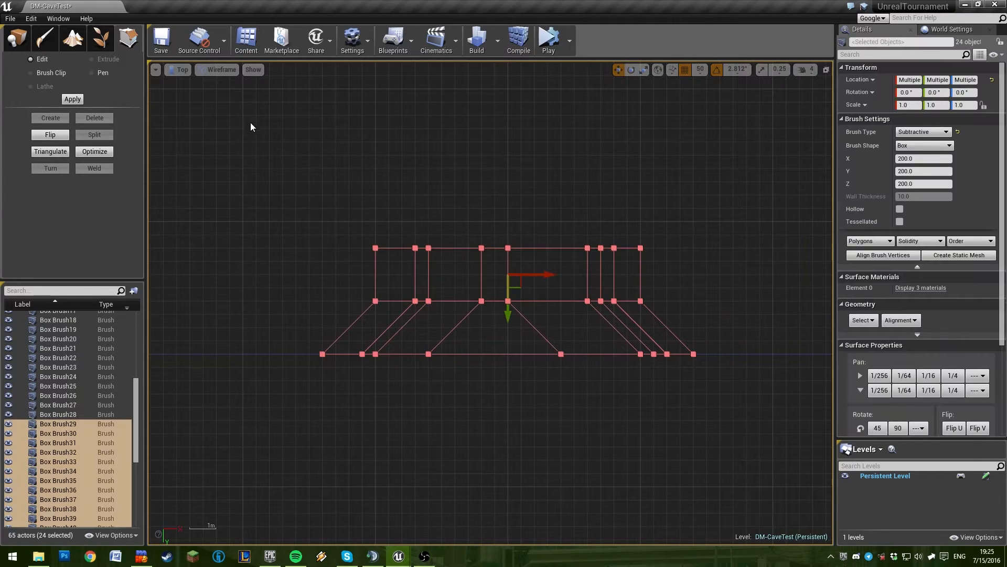
{"action": "left_click", "coordinate": [178, 69]}
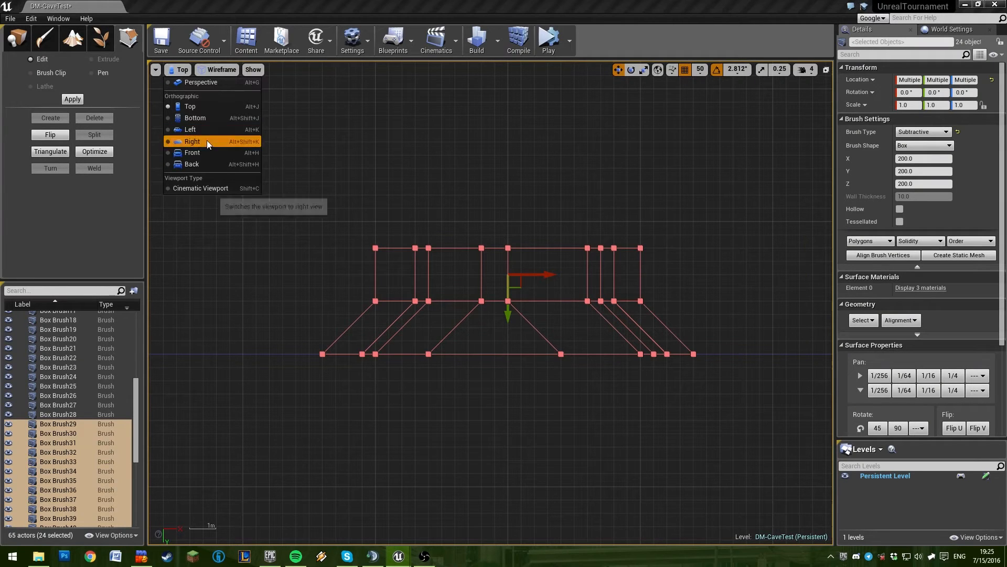
{"action": "left_click", "coordinate": [206, 141]}
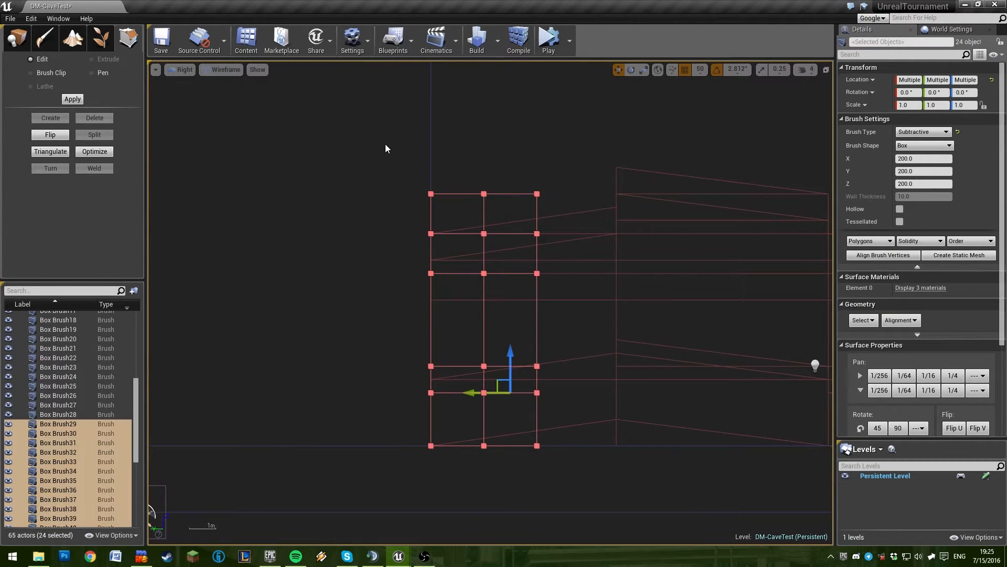
{"action": "mouse_move", "coordinate": [371, 129]}
{"action": "left_mouse_down"}
{"action": "mouse_move", "coordinate": [511, 336]}
{"action": "mouse_move", "coordinate": [458, 390]}
{"action": "left_mouse_up"}
{"action": "left_click_drag", "start_coordinate": [430, 333], "coordinate": [431, 294]}
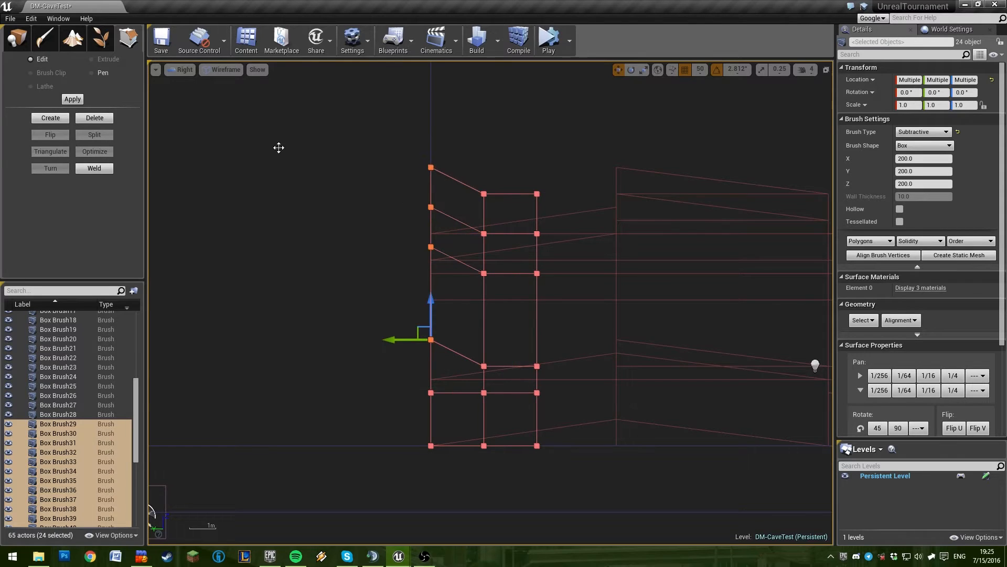
Return to the Perspective view, clear the selection, and rebuild the geometry of the flared opening
{"action": "left_click", "coordinate": [182, 70]}
{"action": "left_click", "coordinate": [208, 83]}
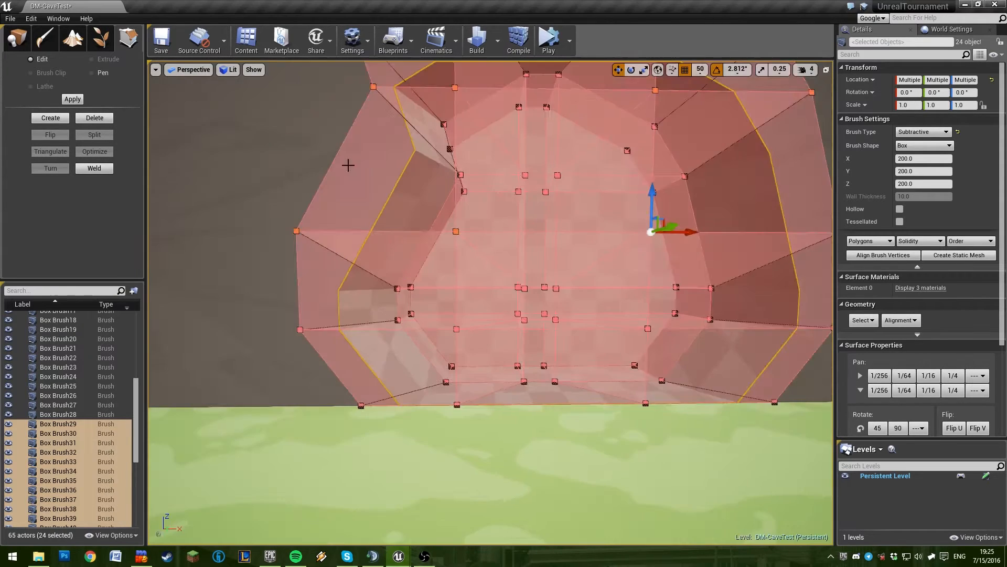
{"action": "right_click_drag", "start_coordinate": [564, 256], "coordinate": [587, 256]}
{"action": "key", "text": "Escape"}
{"action": "right_click_drag", "start_coordinate": [634, 306], "coordinate": [629, 283]}
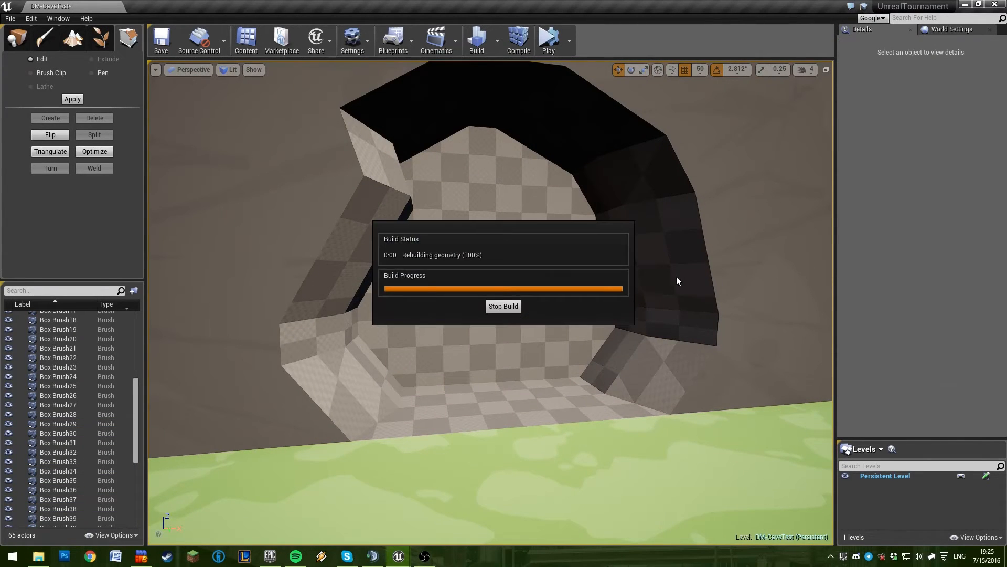
{"action": "key", "text": "s"}
{"action": "mouse_move", "coordinate": [547, 250]}
{"action": "right_mouse_down"}
{"action": "mouse_move", "coordinate": [509, 231]}
{"action": "mouse_move", "coordinate": [485, 246]}
{"action": "mouse_move", "coordinate": [530, 249]}
{"action": "right_mouse_up"}
Select the front ceiling brush and the lower-left front wall brush, and compare their shapes around the opening
{"action": "left_click", "coordinate": [477, 243]}
{"action": "key", "text": "w"}
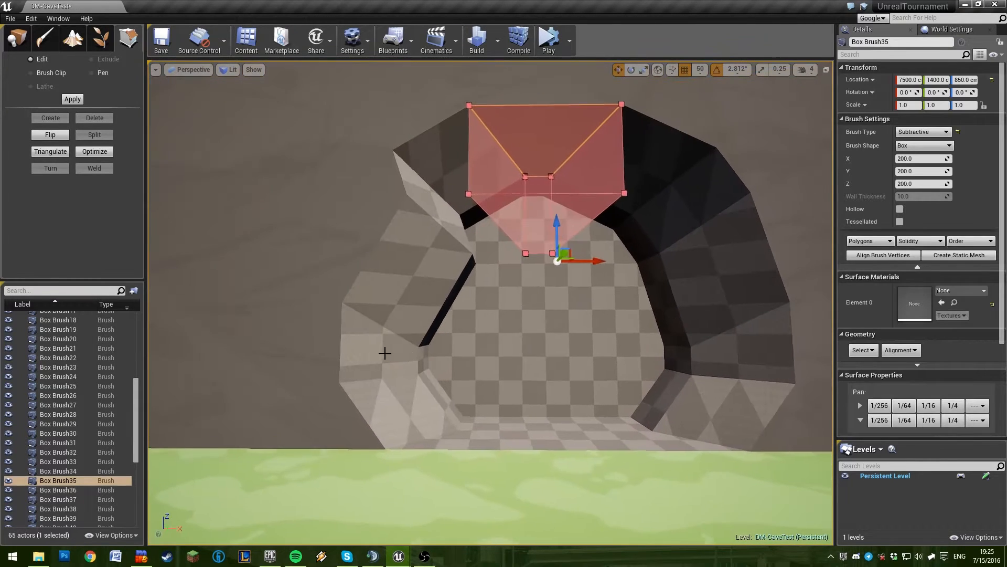
{"action": "left_click", "coordinate": [385, 350], "text": "ctrl"}
{"action": "key", "text": "a"}
{"action": "mouse_move", "coordinate": [513, 316]}
{"action": "right_mouse_down"}
{"action": "mouse_move", "coordinate": [658, 315]}
{"action": "mouse_move", "coordinate": [504, 305]}
{"action": "right_mouse_up"}
{"action": "key", "text": "a"}
{"action": "right_click_drag", "start_coordinate": [436, 306], "coordinate": [271, 305]}
{"action": "key", "text": "s"}
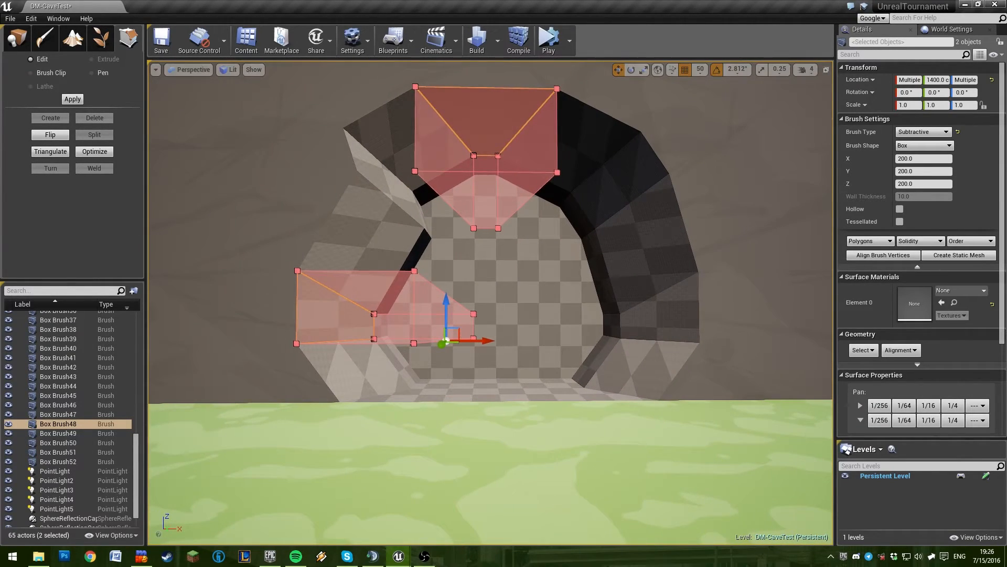
{"action": "right_click_drag", "start_coordinate": [592, 274], "coordinate": [558, 261]}
Select a side polygon of the lower-left front brush and examine how its corners are shaped
{"action": "key", "text": "w"}
{"action": "mouse_move", "coordinate": [488, 345]}
{"action": "right_mouse_down"}
{"action": "mouse_move", "coordinate": [677, 354]}
{"action": "mouse_move", "coordinate": [776, 389]}
{"action": "right_mouse_up"}
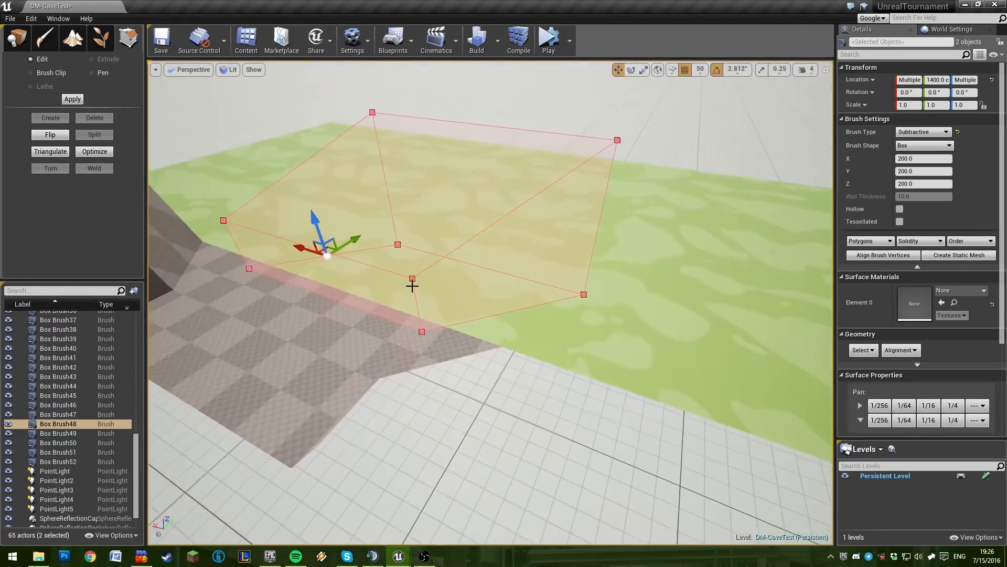
{"action": "left_click", "coordinate": [499, 262]}
{"action": "key", "text": "w"}
{"action": "mouse_move", "coordinate": [498, 263]}
{"action": "right_mouse_down"}
{"action": "mouse_move", "coordinate": [630, 294]}
{"action": "mouse_move", "coordinate": [619, 273]}
{"action": "mouse_move", "coordinate": [472, 220]}
{"action": "right_mouse_up"}
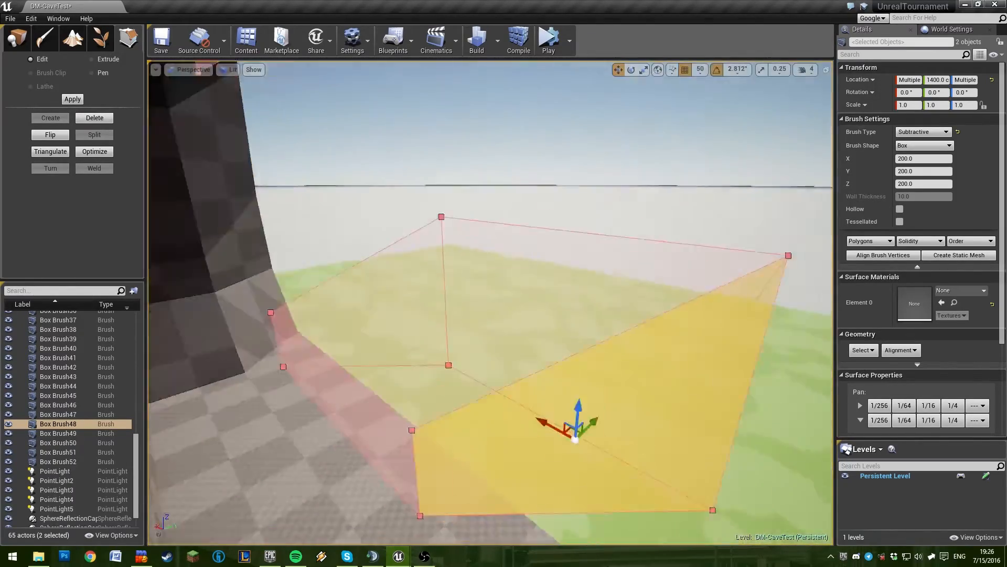
{"action": "key", "text": "s"}
{"action": "mouse_move", "coordinate": [481, 310]}
{"action": "right_mouse_down"}
{"action": "mouse_move", "coordinate": [315, 315]}
{"action": "mouse_move", "coordinate": [299, 305]}
{"action": "right_mouse_up"}
Inspect individual brushes around the opening, starting with the left wall brush, and clear the selection
{"action": "left_click", "coordinate": [331, 278]}
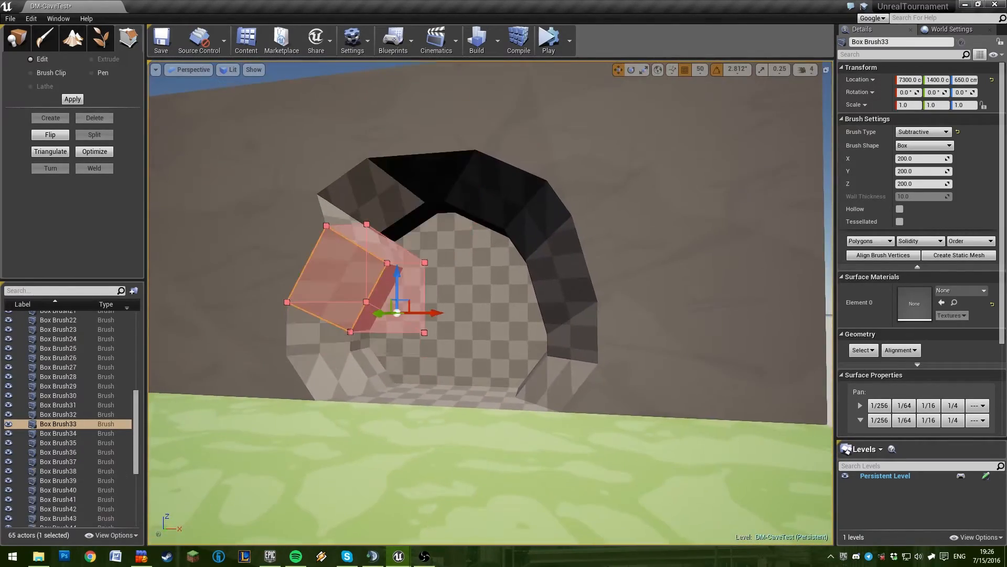
{"action": "left_click", "coordinate": [367, 197]}
{"action": "left_click", "coordinate": [624, 252]}
{"action": "left_click", "coordinate": [527, 245]}
{"action": "left_click", "coordinate": [558, 263]}
{"action": "key", "text": "Escape"}
Select all brush surfaces and realign their checkered textures after the rebuild
{"action": "left_click", "coordinate": [558, 263]}
{"action": "right_click_drag", "start_coordinate": [557, 263], "coordinate": [590, 262]}
{"action": "left_click", "coordinate": [753, 278]}
{"action": "right_click_drag", "start_coordinate": [753, 278], "coordinate": [760, 309]}
{"action": "left_click", "coordinate": [558, 191]}
{"action": "key", "text": "shift+s"}
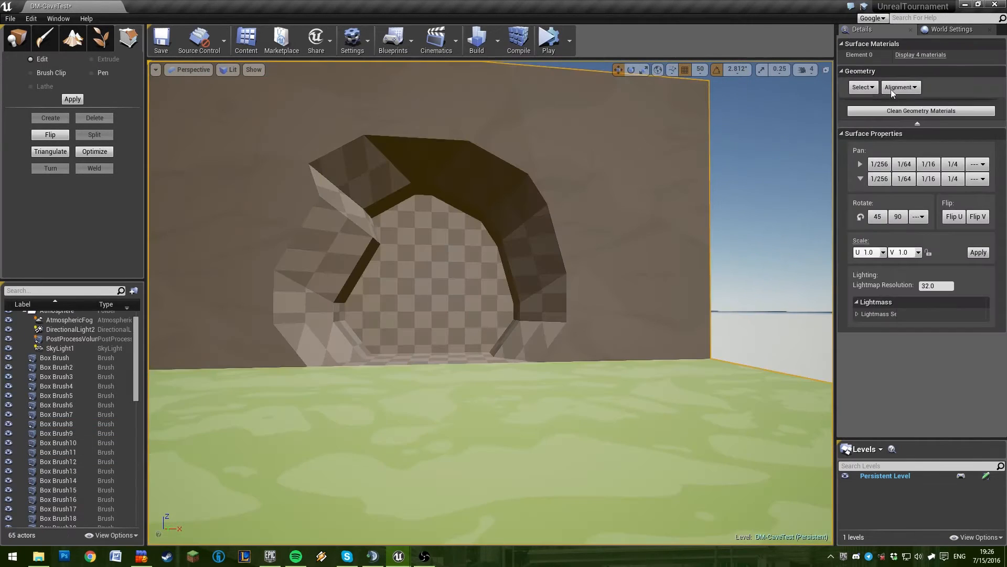
{"action": "left_click", "coordinate": [892, 90]}
{"action": "left_click", "coordinate": [917, 114]}
{"action": "left_click", "coordinate": [763, 246]}
Examine the flared opening up close, including the dark inner layer on the left wall
{"action": "right_click_drag", "start_coordinate": [763, 247], "coordinate": [567, 248]}
{"action": "key", "text": "w"}
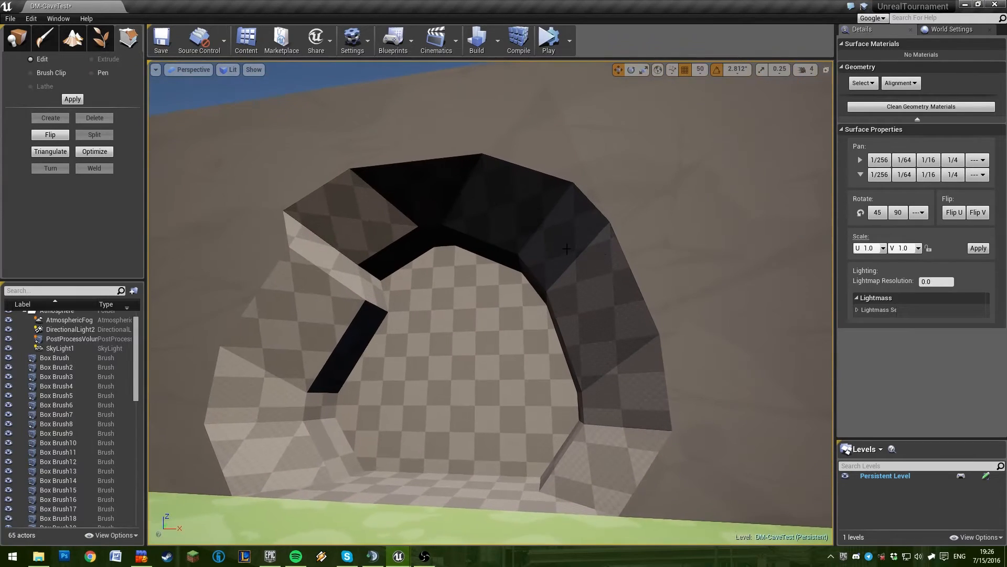
{"action": "scroll", "coordinate": [472, 335], "scroll_direction": "up", "scroll_amount": 5}
{"action": "left_click", "coordinate": [493, 278]}
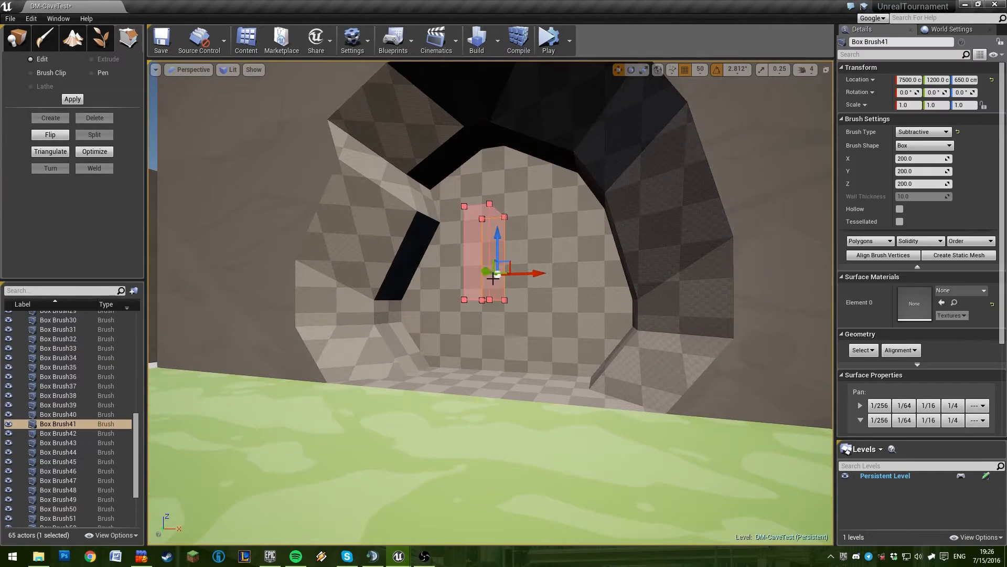
{"action": "left_click", "coordinate": [192, 71]}
{"action": "mouse_move", "coordinate": [336, 220]}
{"action": "right_mouse_down"}
{"action": "mouse_move", "coordinate": [331, 168]}
{"action": "mouse_move", "coordinate": [325, 204]}
{"action": "mouse_move", "coordinate": [220, 200]}
{"action": "right_mouse_up"}
{"action": "key", "text": "Escape"}
{"action": "key", "text": "w"}
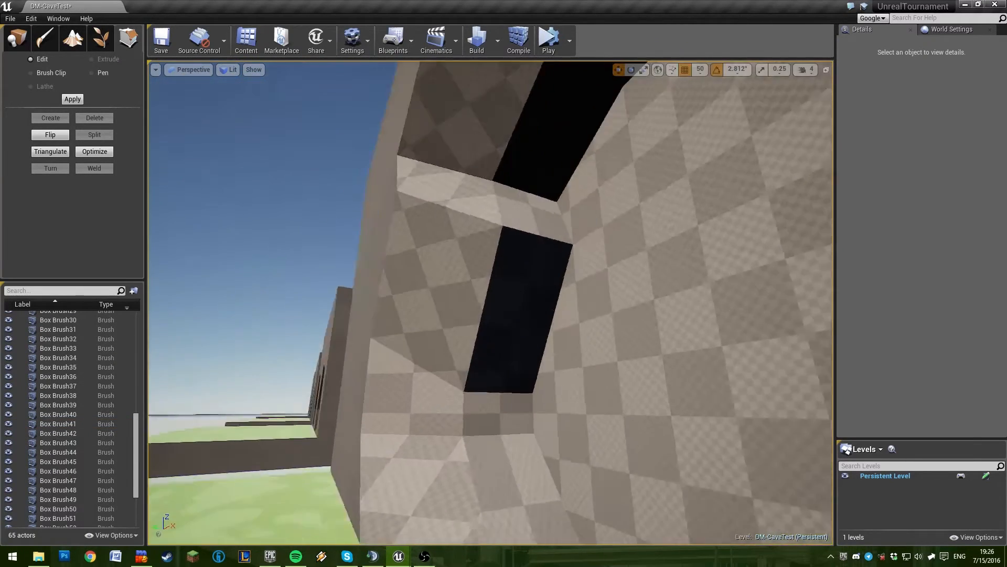
{"action": "right_click_drag", "start_coordinate": [472, 296], "coordinate": [593, 301]}
{"action": "key", "text": "s"}
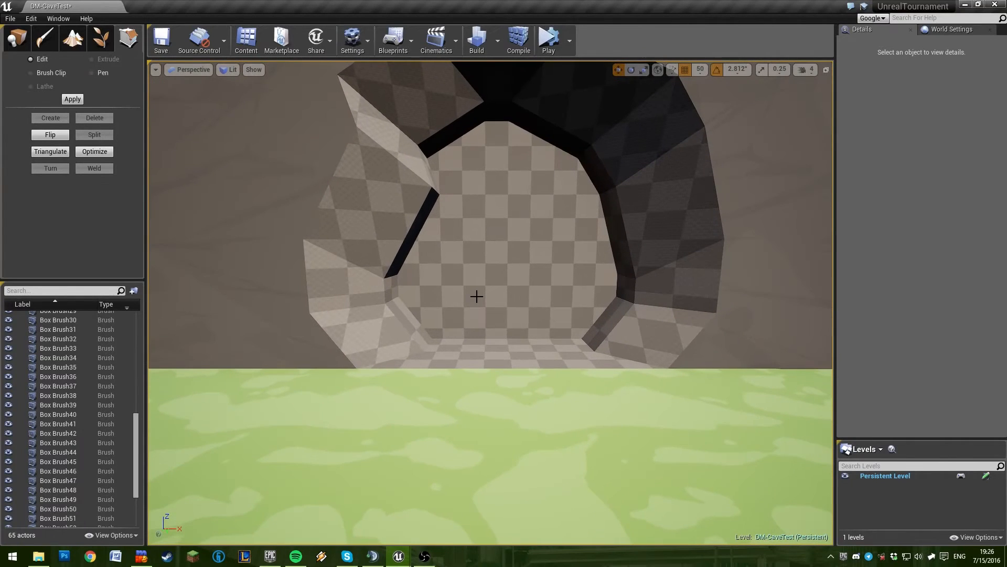
Switch to placement mode, select the left wall brush, and locate the Select All Surfaces command for it
{"action": "key", "text": "shift+1"}
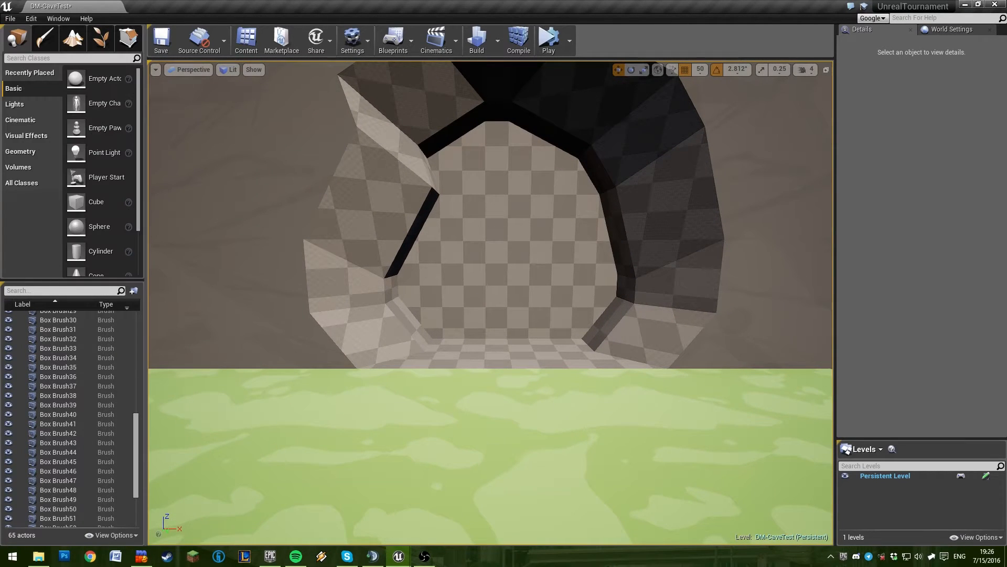
{"action": "right_click", "coordinate": [377, 196]}
{"action": "left_click", "coordinate": [355, 199]}
{"action": "right_click", "coordinate": [356, 201]}
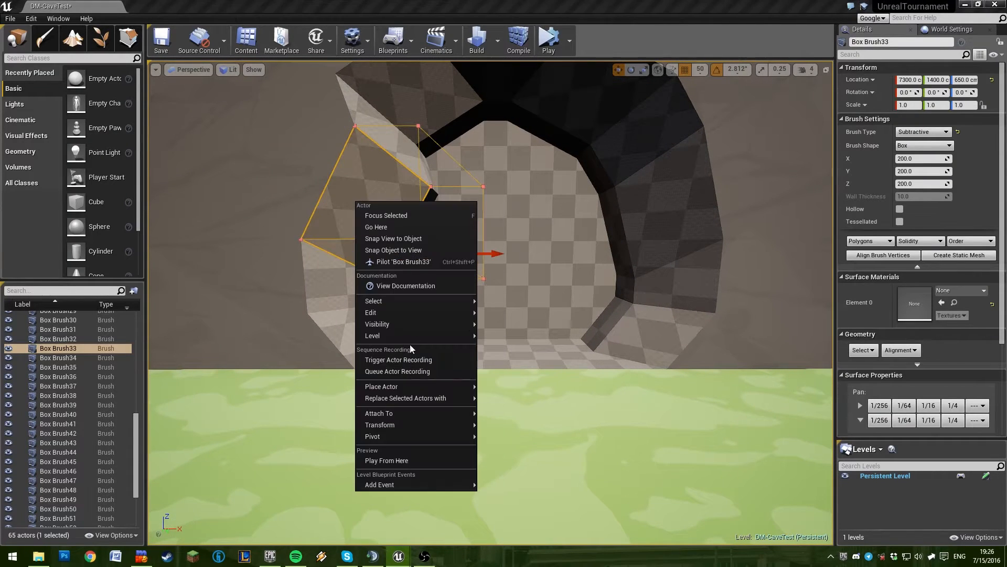
{"action": "mouse_move", "coordinate": [421, 303]}
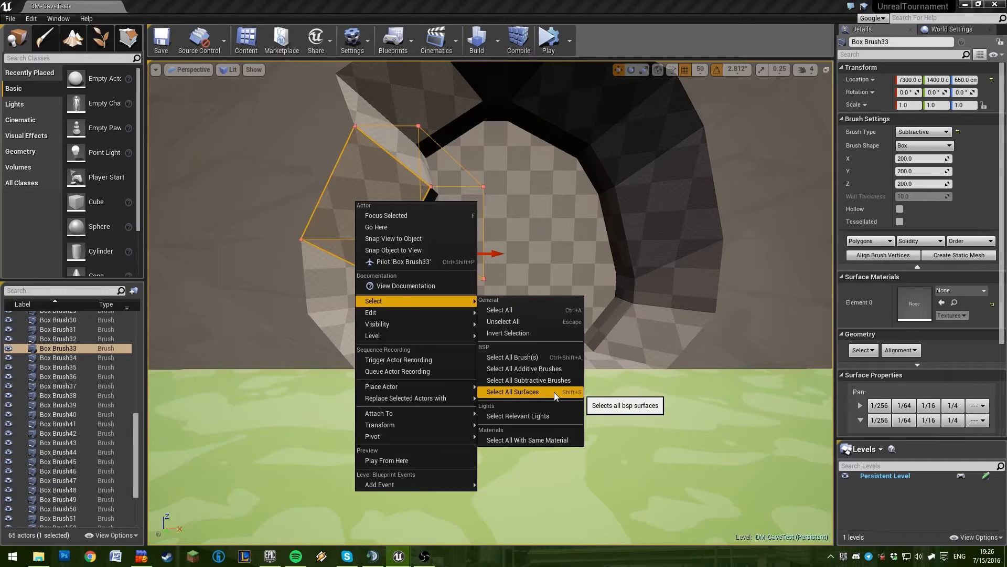
Select all surfaces matching the left wall brush's material and assign the M_Shell_Rock_B material to them
{"action": "left_click", "coordinate": [860, 308]}
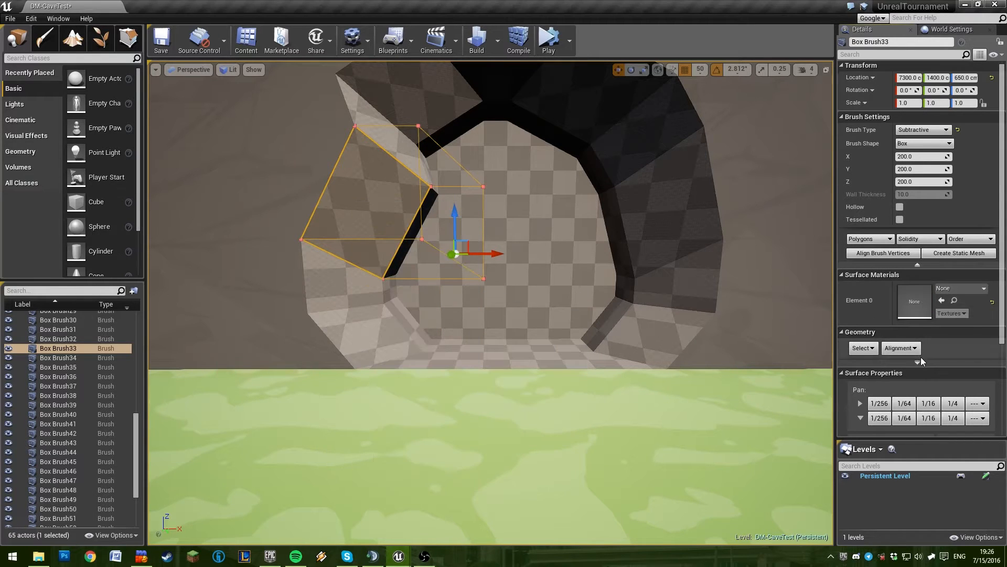
{"action": "left_click", "coordinate": [863, 348]}
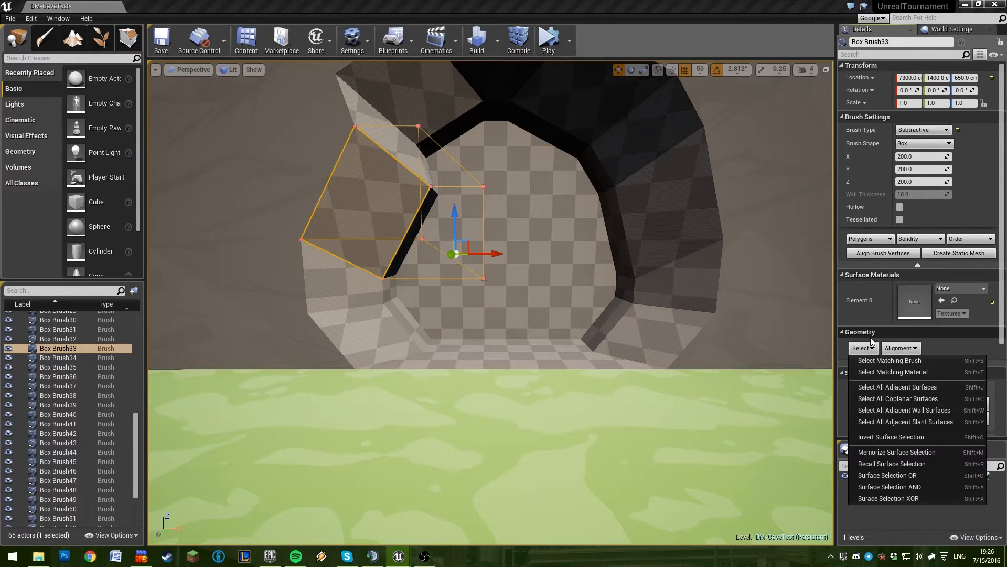
{"action": "left_click", "coordinate": [946, 374]}
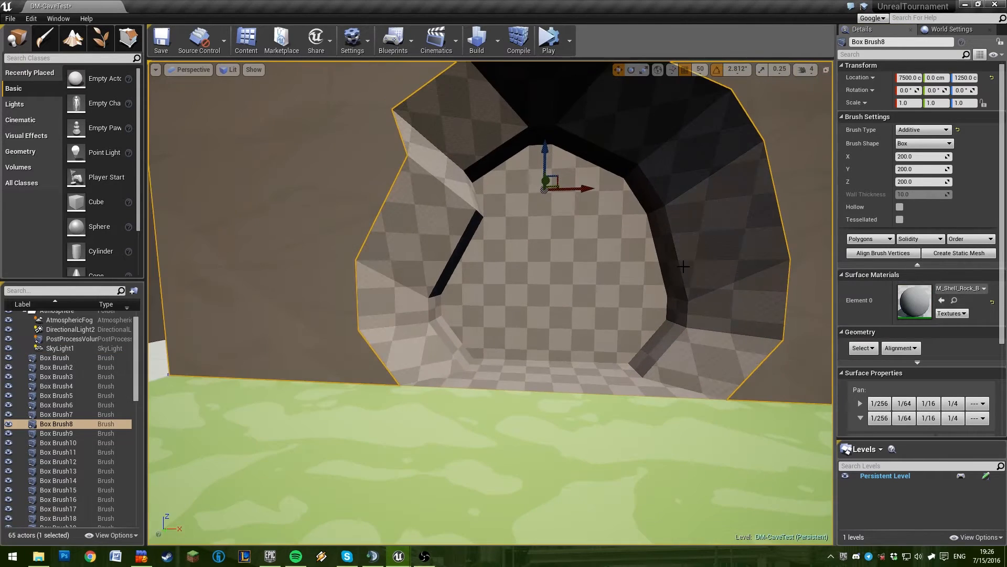
{"action": "key", "text": "ctrl+z"}
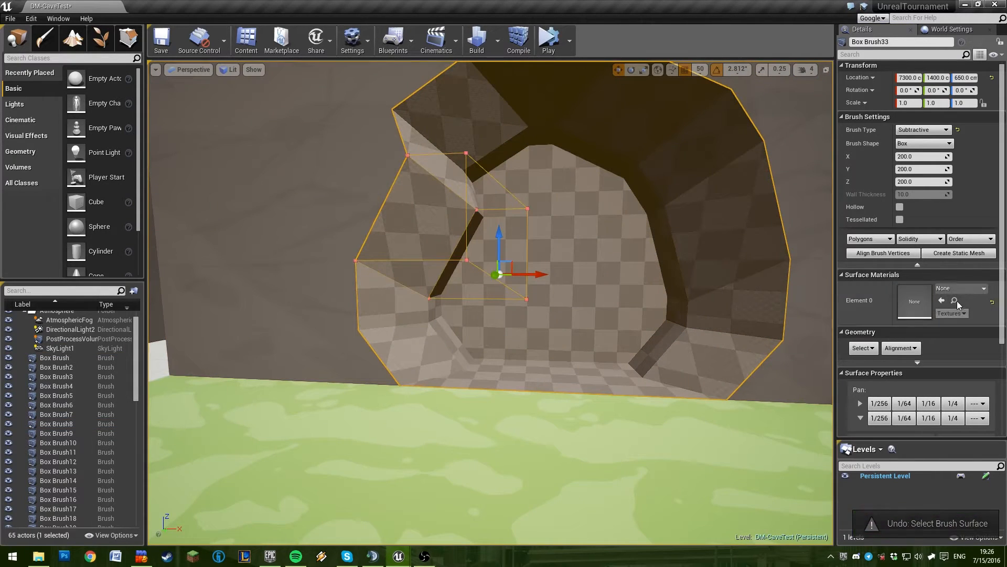
{"action": "left_click", "coordinate": [942, 300]}
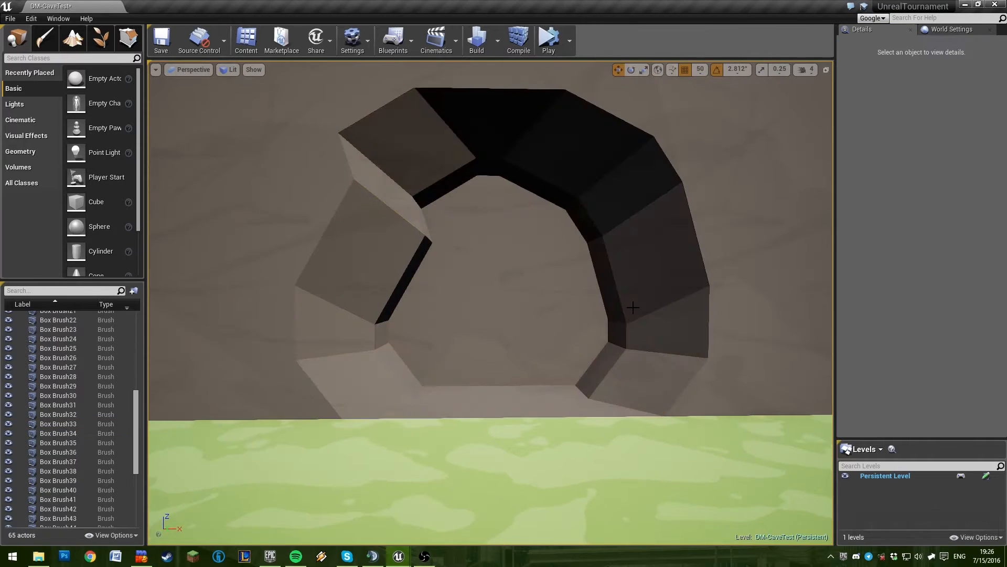
Select every surface again and realign the newly applied rock texture
{"action": "left_click", "coordinate": [567, 307]}
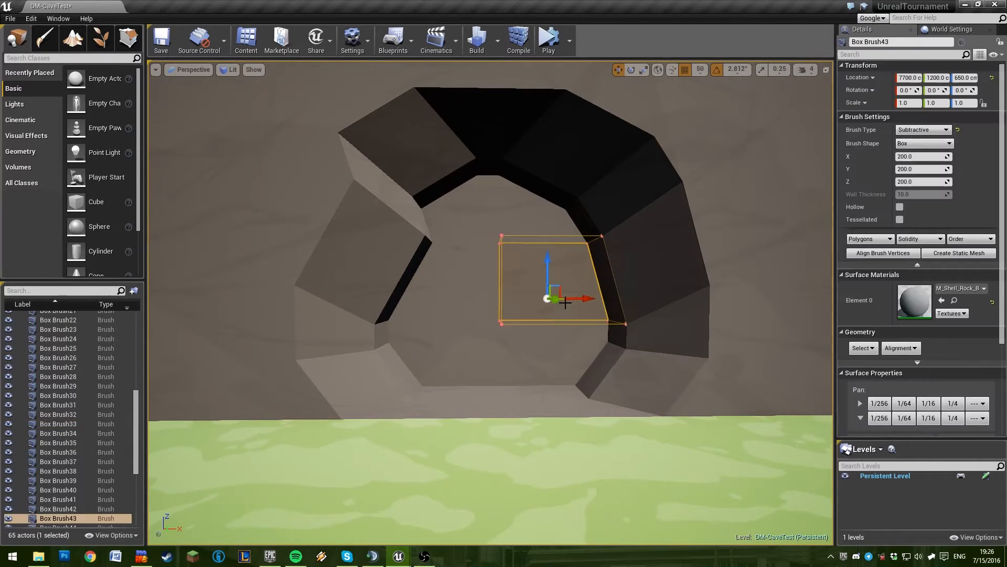
{"action": "key", "text": "shift+s"}
{"action": "left_click", "coordinate": [897, 91]}
{"action": "left_click", "coordinate": [911, 111]}
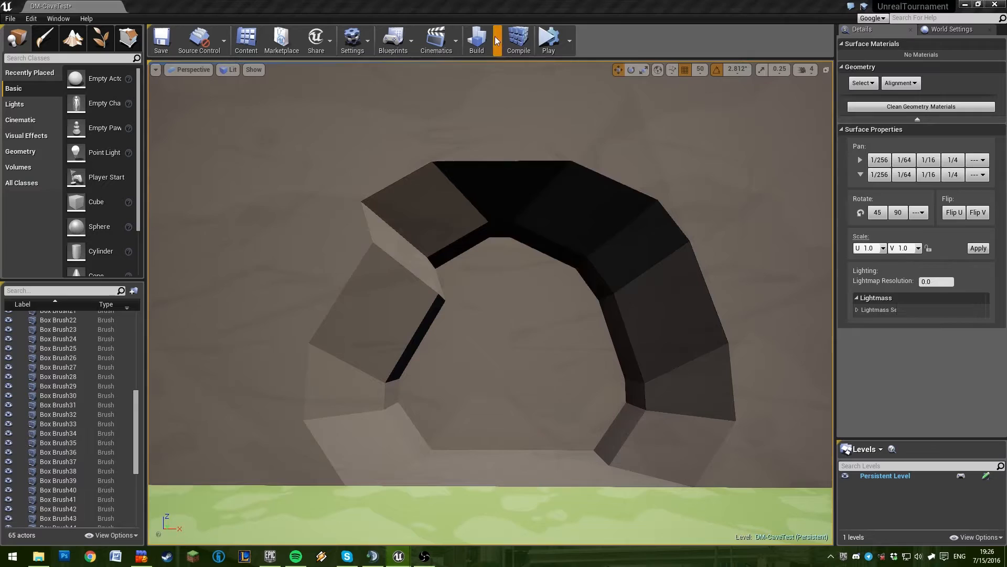
Build only the lighting for the level and view the lit cave opening
{"action": "left_click", "coordinate": [496, 38]}
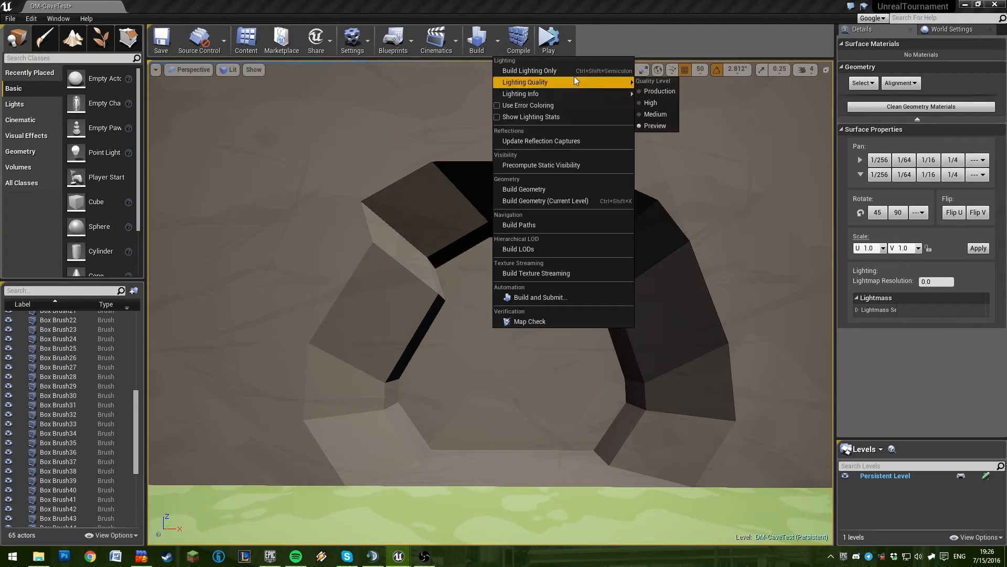
{"action": "left_click", "coordinate": [574, 75]}
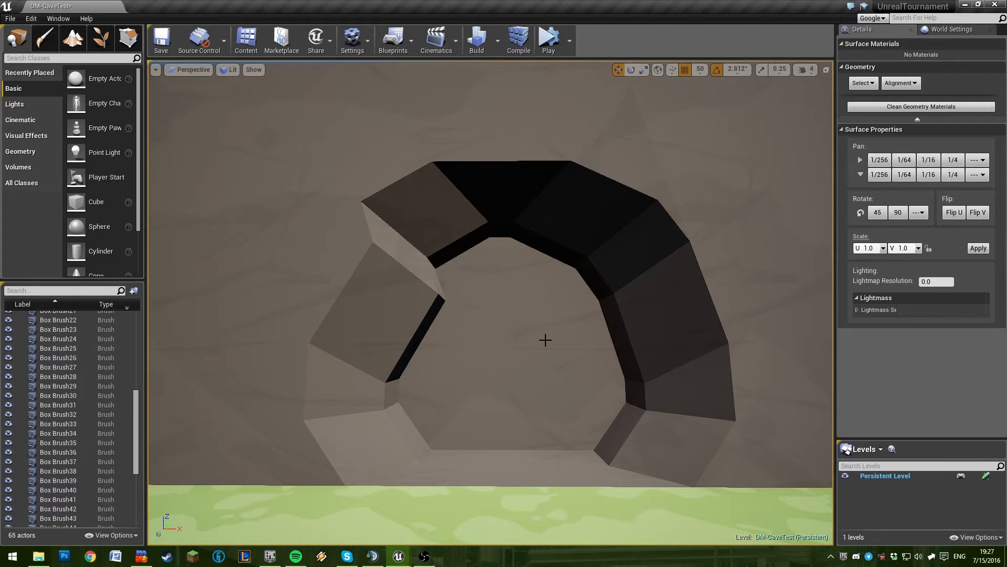
{"action": "right_click_drag", "start_coordinate": [545, 340], "coordinate": [525, 328]}
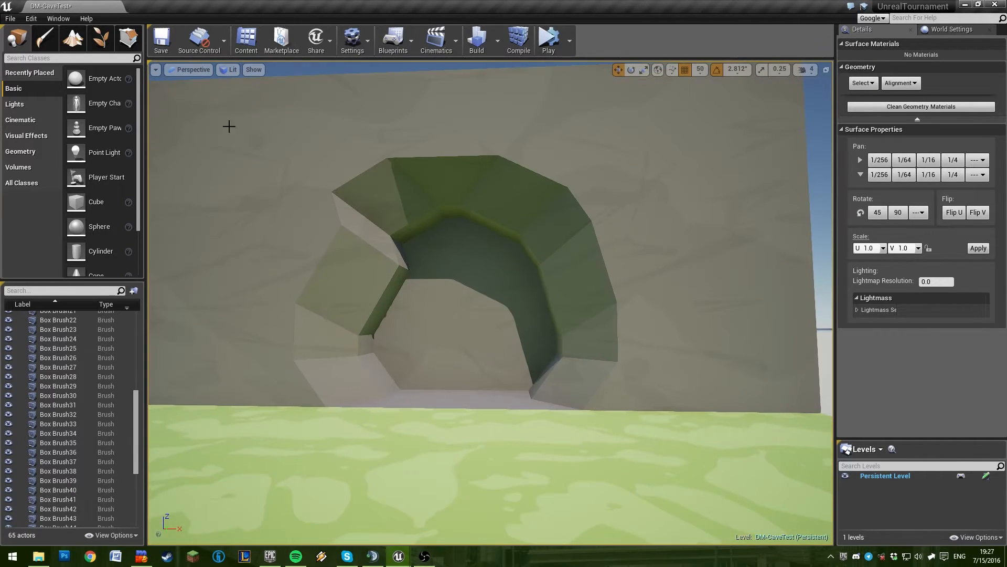
Inspect the individual box brushes around the cave entrance by selecting them one after another
{"action": "left_click", "coordinate": [351, 272]}
{"action": "left_click", "coordinate": [362, 378]}
{"action": "left_click", "coordinate": [318, 334]}
{"action": "left_click", "coordinate": [355, 258]}
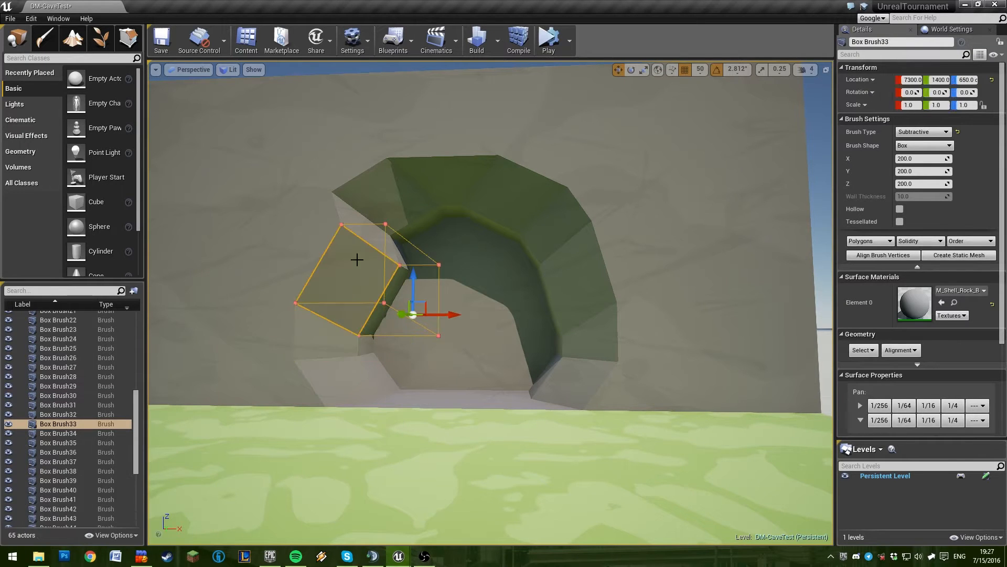
{"action": "left_click", "coordinate": [370, 198]}
{"action": "left_click", "coordinate": [518, 209]}
{"action": "left_click", "coordinate": [574, 284]}
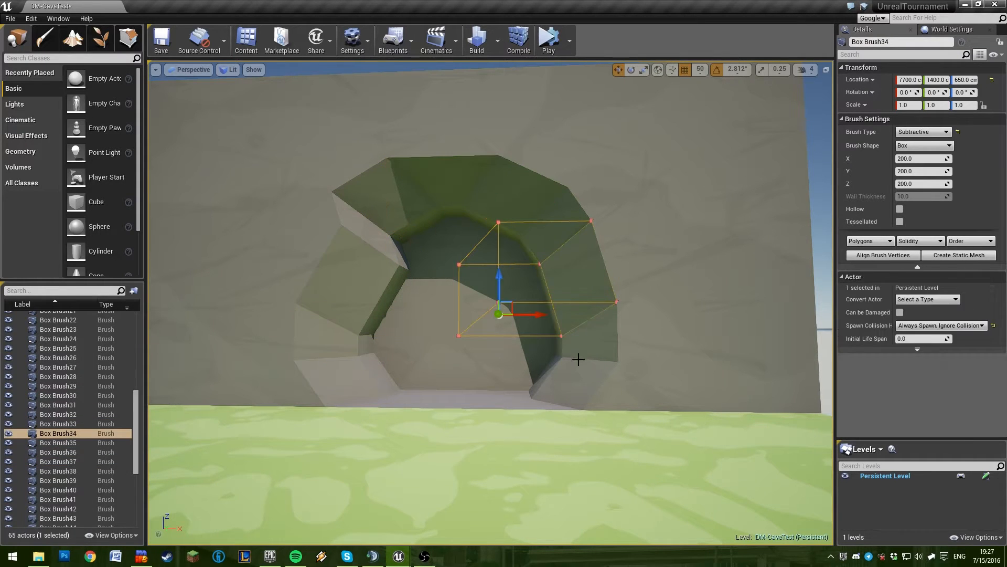
{"action": "left_click", "coordinate": [571, 371]}
{"action": "left_click", "coordinate": [583, 332]}
{"action": "left_click", "coordinate": [560, 227]}
{"action": "right_click_drag", "start_coordinate": [560, 227], "coordinate": [594, 227]}
{"action": "left_click", "coordinate": [761, 246]}
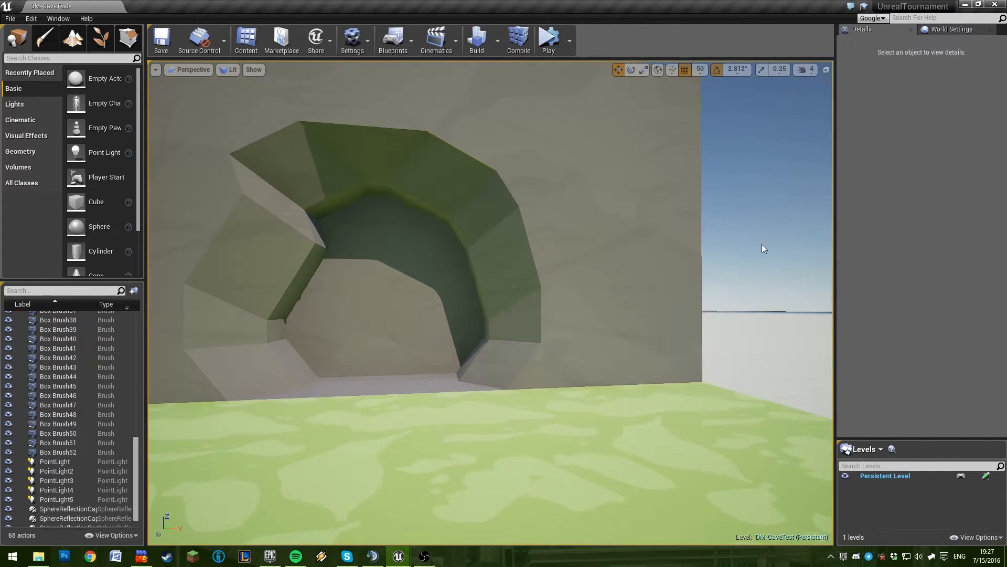
Look over the flared cave opening from several angles and follow the winding tunnel inside
{"action": "right_click_drag", "start_coordinate": [750, 248], "coordinate": [697, 257]}
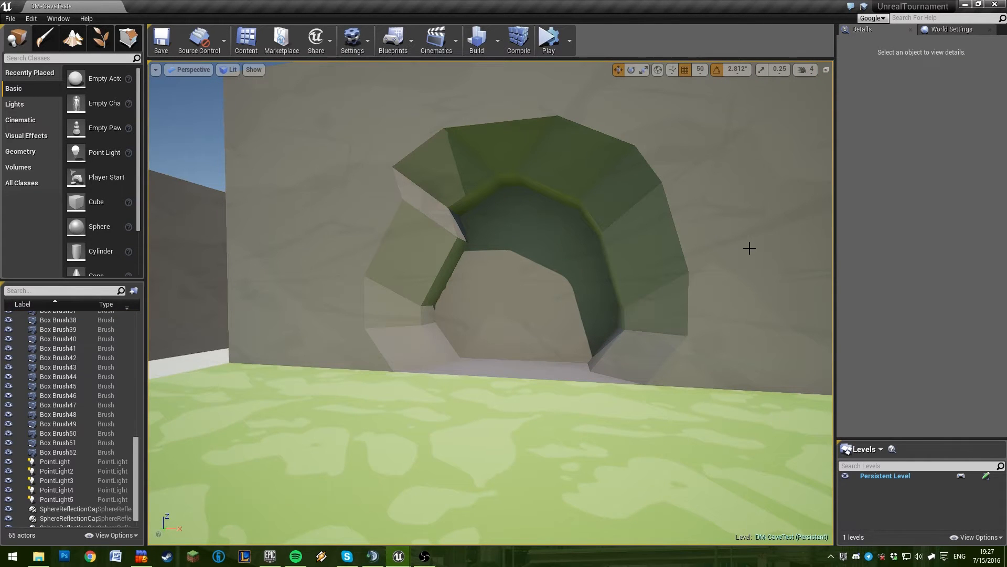
{"action": "right_click_drag", "start_coordinate": [701, 267], "coordinate": [565, 272]}
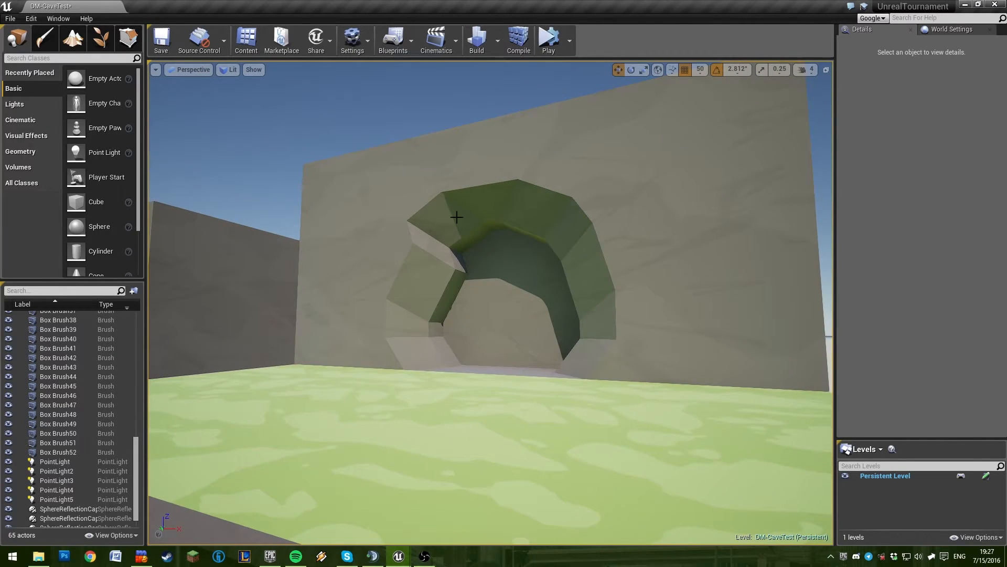
{"action": "mouse_move", "coordinate": [495, 349]}
{"action": "right_mouse_down"}
{"action": "mouse_move", "coordinate": [556, 343]}
{"action": "mouse_move", "coordinate": [495, 348]}
{"action": "right_mouse_up"}
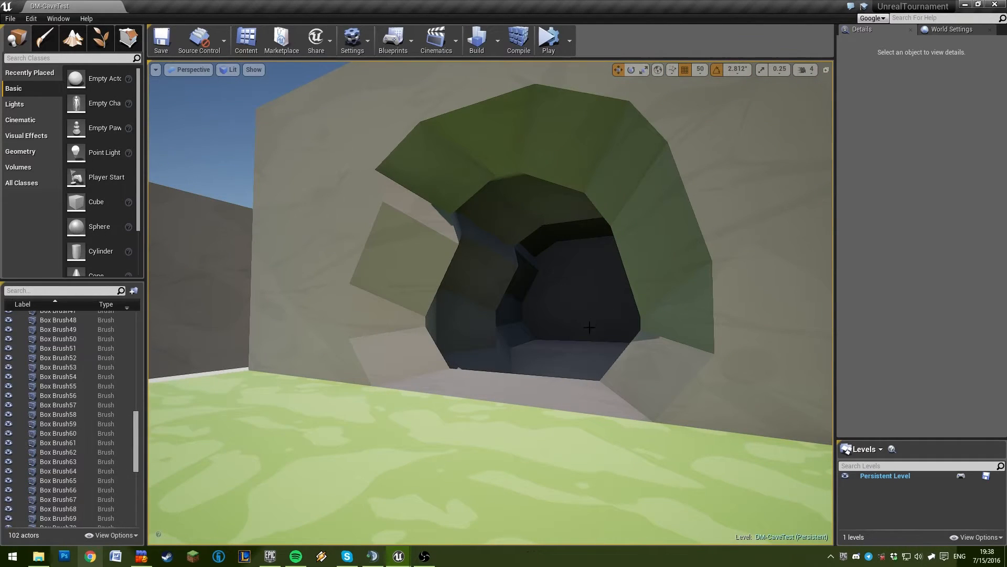
{"action": "mouse_move", "coordinate": [589, 327]}
{"action": "right_mouse_down"}
{"action": "mouse_move", "coordinate": [589, 315]}
{"action": "mouse_move", "coordinate": [587, 333]}
{"action": "mouse_move", "coordinate": [503, 328]}
{"action": "mouse_move", "coordinate": [590, 327]}
{"action": "right_mouse_up"}
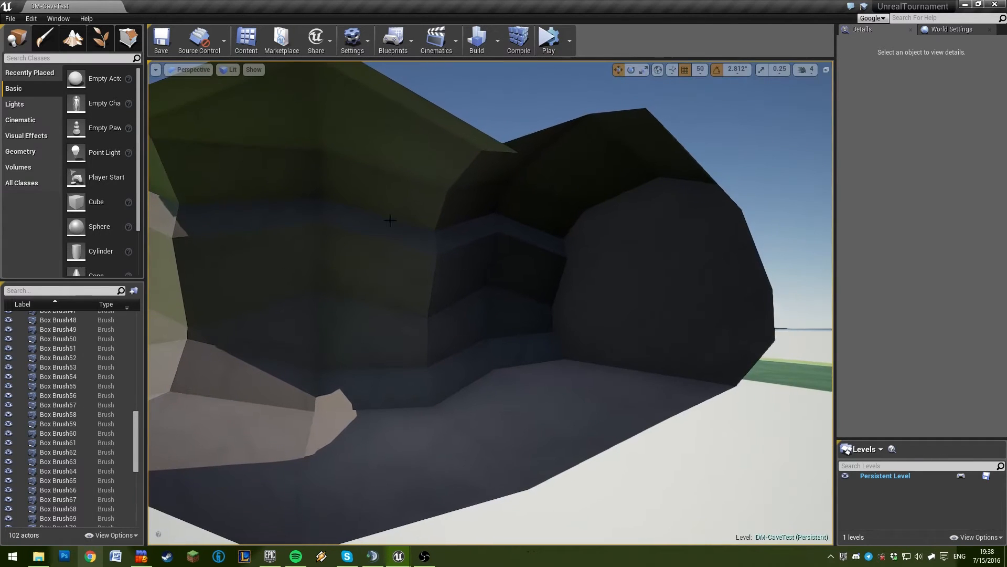
In the Top view, select the two entrance rings of the winding tunnel and duplicate them at its far end
{"action": "left_click", "coordinate": [206, 74]}
{"action": "left_click", "coordinate": [191, 107]}
{"action": "left_click", "coordinate": [181, 70]}
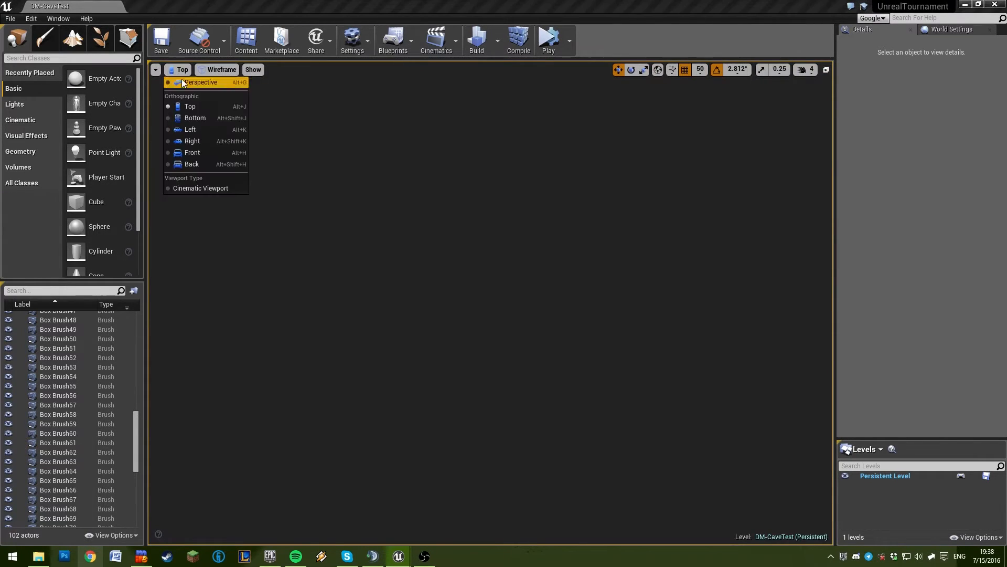
{"action": "left_click", "coordinate": [181, 83]}
{"action": "left_click", "coordinate": [179, 70]}
{"action": "left_click", "coordinate": [190, 106]}
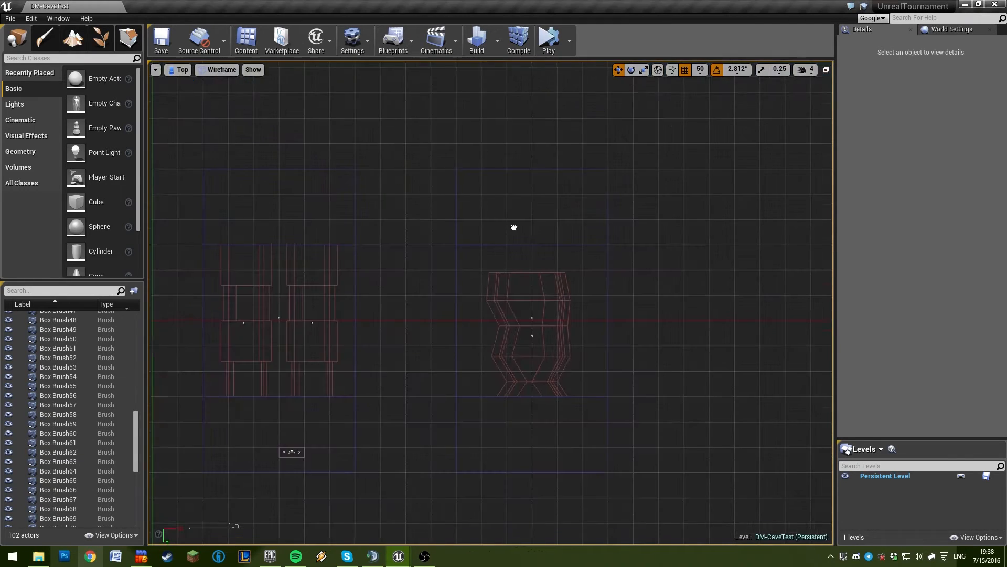
{"action": "right_click_drag", "start_coordinate": [513, 228], "coordinate": [499, 209]}
{"action": "scroll", "coordinate": [572, 342], "scroll_direction": "up", "scroll_amount": 6}
{"action": "right_click_drag", "start_coordinate": [542, 335], "coordinate": [584, 358]}
{"action": "scroll", "coordinate": [530, 214], "scroll_direction": "down", "scroll_amount": 1}
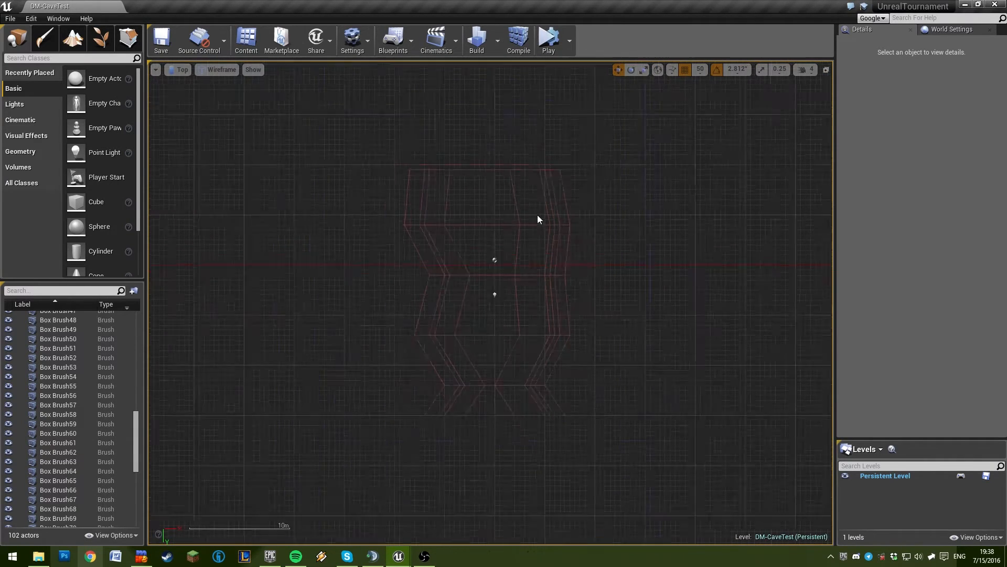
{"action": "scroll", "coordinate": [538, 215], "scroll_direction": "down", "scroll_amount": 3}
{"action": "right_click_drag", "start_coordinate": [537, 215], "coordinate": [591, 266]}
{"action": "scroll", "coordinate": [609, 398], "scroll_direction": "up", "scroll_amount": 3}
{"action": "mouse_move", "coordinate": [502, 390]}
{"action": "left_mouse_down"}
{"action": "mouse_move", "coordinate": [607, 407]}
{"action": "mouse_move", "coordinate": [471, 363]}
{"action": "left_mouse_up"}
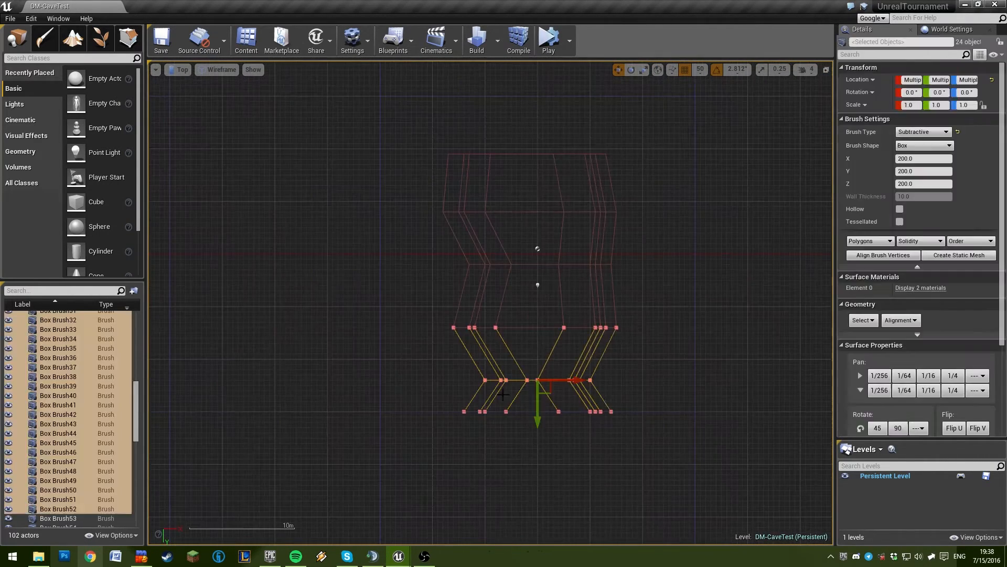
{"action": "right_click_drag", "start_coordinate": [615, 342], "coordinate": [605, 388]}
{"action": "left_click_drag", "start_coordinate": [529, 457], "coordinate": [529, 262], "text": "alt"}
Rotate the duplicated rings 180 degrees and move them beyond the tunnel's far end
{"action": "key", "text": "e"}
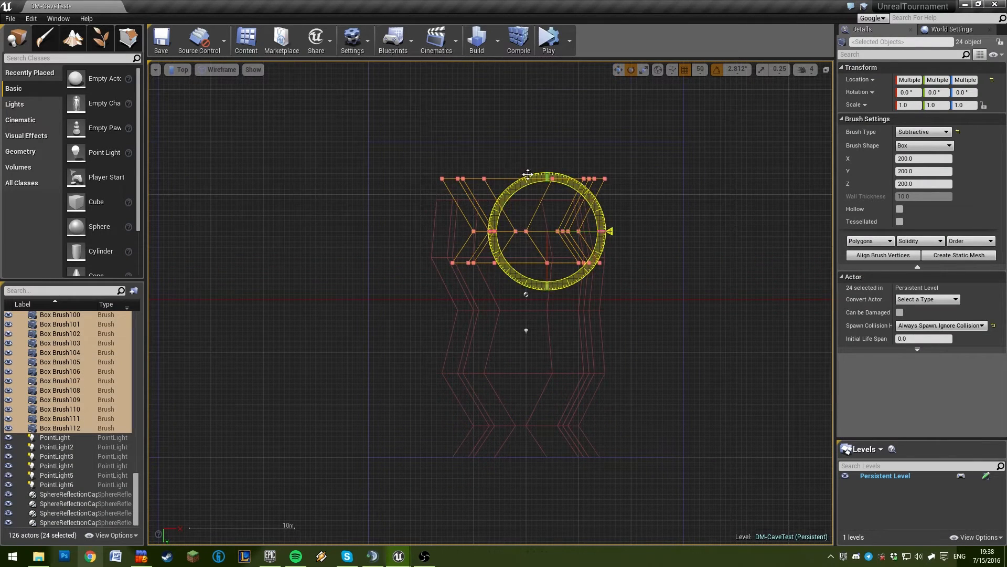
{"action": "left_click_drag", "start_coordinate": [529, 175], "coordinate": [623, 174]}
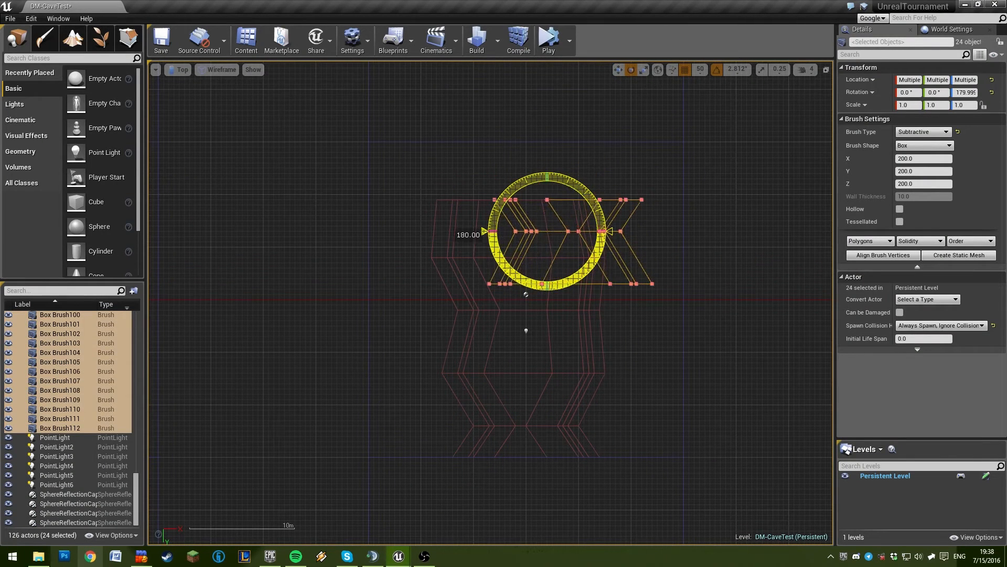
{"action": "key", "text": "w"}
{"action": "right_click_drag", "start_coordinate": [506, 156], "coordinate": [511, 259]}
{"action": "scroll", "coordinate": [559, 347], "scroll_direction": "up", "scroll_amount": 3}
{"action": "left_click_drag", "start_coordinate": [558, 333], "coordinate": [492, 164]}
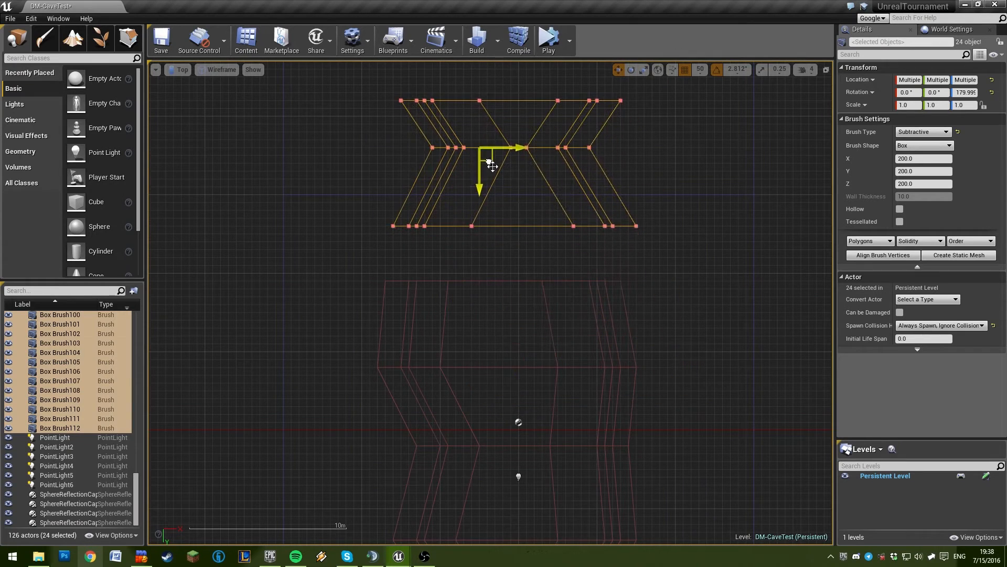
Delete the longer of the two copied rings and move the remaining short ring closer to the tunnel's far end
{"action": "left_click_drag", "start_coordinate": [324, 259], "coordinate": [323, 260]}
{"action": "key", "text": "Delete"}
{"action": "right_click_drag", "start_coordinate": [514, 162], "coordinate": [504, 228]}
{"action": "mouse_move", "coordinate": [344, 117]}
{"action": "left_mouse_down"}
{"action": "mouse_move", "coordinate": [433, 160]}
{"action": "mouse_move", "coordinate": [636, 190]}
{"action": "left_mouse_up"}
{"action": "left_click_drag", "start_coordinate": [480, 197], "coordinate": [472, 291]}
In geometry editing, stretch the short ring's near-side vertices until they meet the end of the tunnel
{"action": "left_click", "coordinate": [127, 39]}
{"action": "right_click_drag", "start_coordinate": [513, 399], "coordinate": [502, 341]}
{"action": "left_click_drag", "start_coordinate": [338, 235], "coordinate": [713, 265]}
{"action": "scroll", "coordinate": [504, 260], "scroll_direction": "up", "scroll_amount": 3}
{"action": "left_click_drag", "start_coordinate": [328, 275], "coordinate": [325, 340]}
Widen the end ring by shifting its left wall vertices outward and its right wall vertices outward
{"action": "left_click_drag", "start_coordinate": [471, 351], "coordinate": [471, 351]}
{"action": "left_click_drag", "start_coordinate": [471, 351], "coordinate": [431, 350], "text": "ctrl"}
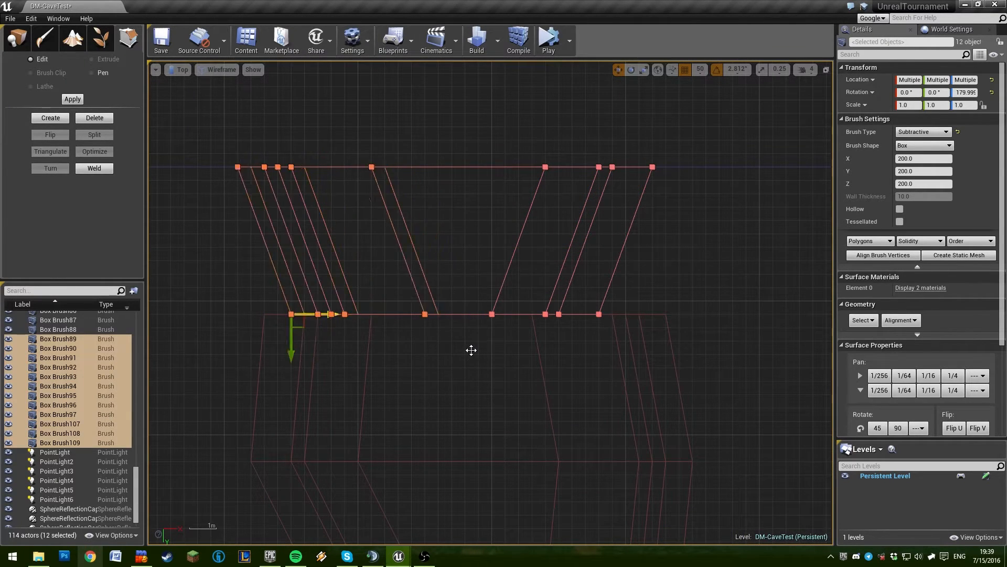
{"action": "left_click_drag", "start_coordinate": [500, 165], "coordinate": [699, 383]}
{"action": "left_click_drag", "start_coordinate": [699, 383], "coordinate": [739, 383], "text": "ctrl"}
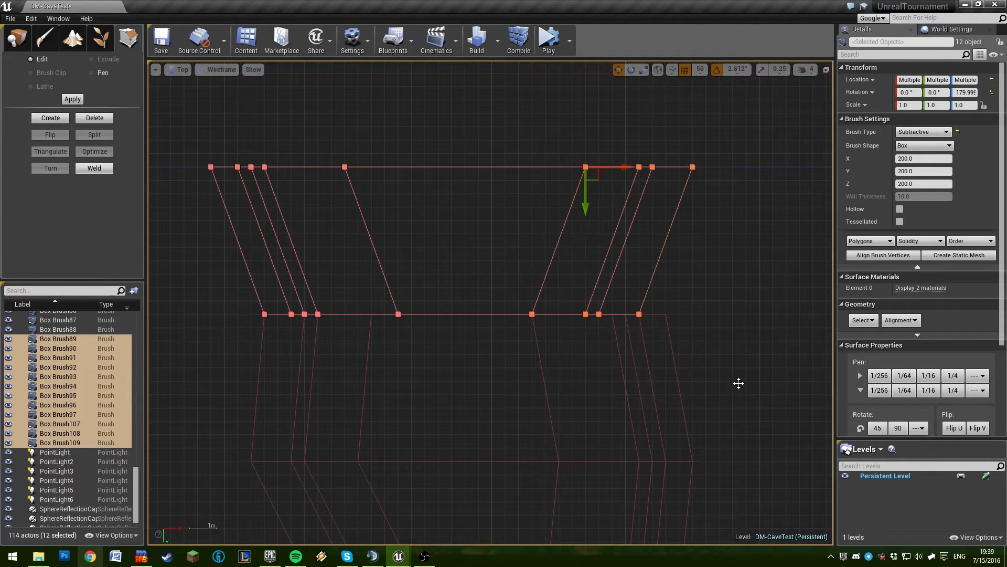
In placement mode, rotate the end ring another 180 degrees and move it back against the tunnel's far end
{"action": "left_click", "coordinate": [17, 40]}
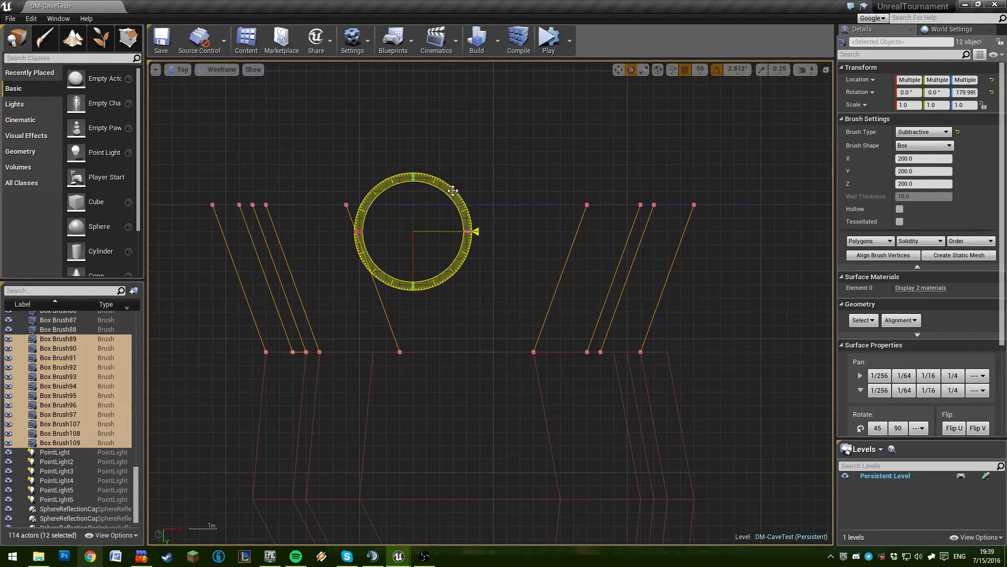
{"action": "mouse_move", "coordinate": [453, 191]}
{"action": "left_mouse_down"}
{"action": "mouse_move", "coordinate": [336, 251]}
{"action": "mouse_move", "coordinate": [335, 231]}
{"action": "left_mouse_up"}
{"action": "key", "text": "w"}
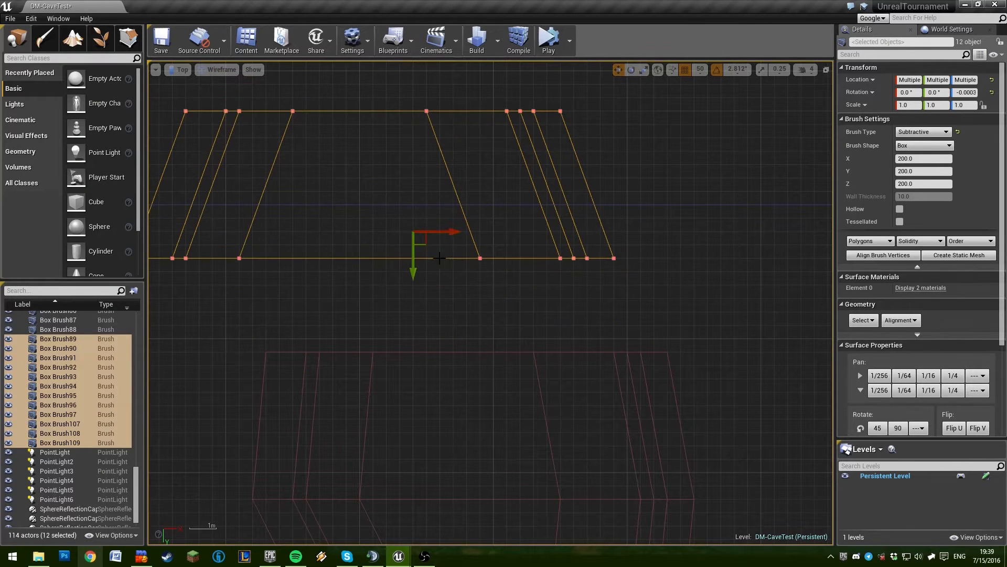
{"action": "mouse_move", "coordinate": [425, 243]}
{"action": "left_mouse_down"}
{"action": "mouse_move", "coordinate": [517, 330]}
{"action": "mouse_move", "coordinate": [556, 332]}
{"action": "left_mouse_up"}
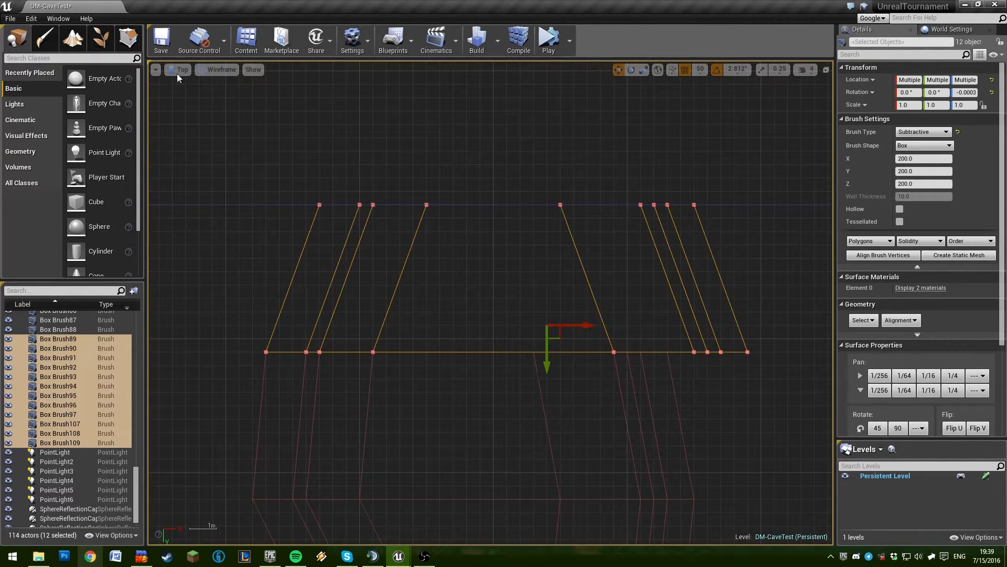
Line up the end ring's right wall vertices with the adjoining tunnel section and straighten both walls up to the far edge
{"action": "left_click", "coordinate": [128, 38]}
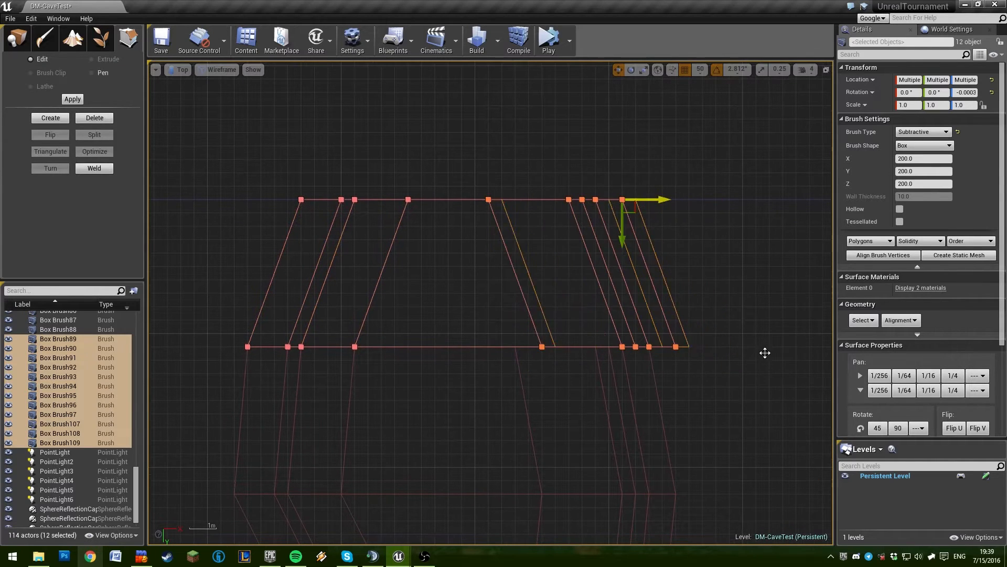
{"action": "left_click_drag", "start_coordinate": [765, 353], "coordinate": [763, 348], "text": "ctrl"}
{"action": "left_click_drag", "start_coordinate": [593, 208], "coordinate": [414, 242], "text": "ctrl+alt"}
{"action": "left_click_drag", "start_coordinate": [409, 239], "coordinate": [470, 218], "text": "ctrl"}
{"action": "left_click_drag", "start_coordinate": [278, 170], "coordinate": [468, 242], "text": "ctrl+alt"}
{"action": "left_click_drag", "start_coordinate": [468, 242], "coordinate": [447, 240], "text": "ctrl"}
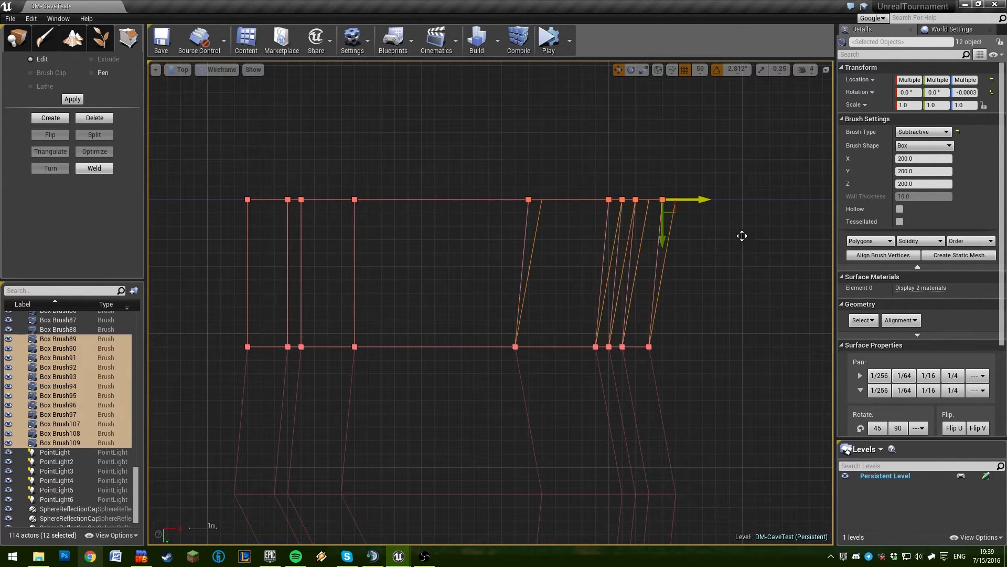
{"action": "left_click_drag", "start_coordinate": [742, 236], "coordinate": [742, 237], "text": "ctrl"}
Shift the two ring boundaries nearest the far end farther toward that end of the tunnel
{"action": "right_click_drag", "start_coordinate": [710, 376], "coordinate": [701, 322]}
{"action": "scroll", "coordinate": [700, 322], "scroll_direction": "down", "scroll_amount": 11}
{"action": "left_click", "coordinate": [687, 299]}
{"action": "mouse_move", "coordinate": [687, 300]}
{"action": "left_mouse_down", "text": "ctrl+alt"}
{"action": "mouse_move", "coordinate": [599, 321]}
{"action": "mouse_move", "coordinate": [631, 346]}
{"action": "left_mouse_up", "text": "ctrl+alt"}
{"action": "left_click", "coordinate": [502, 333]}
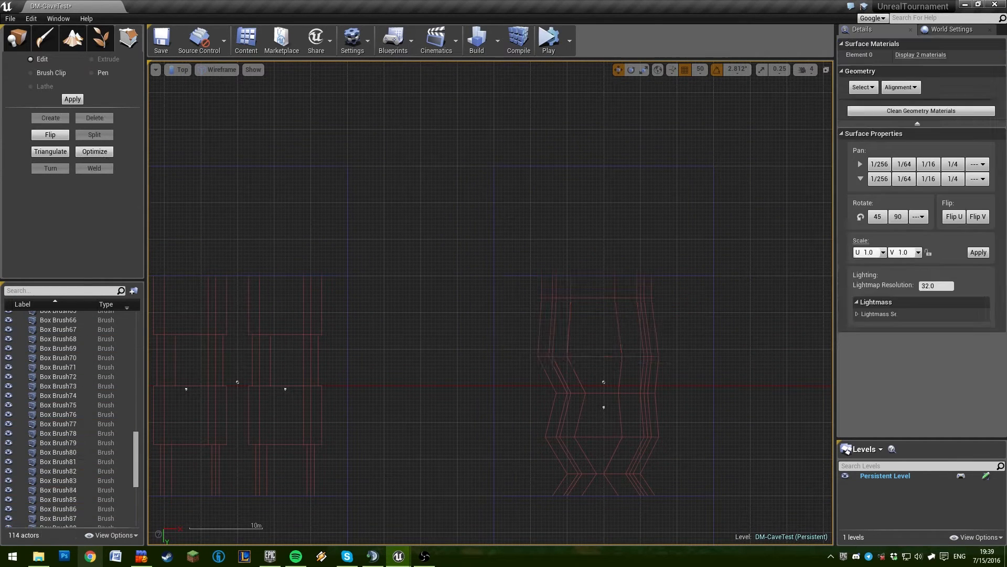
{"action": "left_click_drag", "start_coordinate": [502, 334], "coordinate": [691, 361], "text": "ctrl+alt"}
{"action": "left_click_drag", "start_coordinate": [490, 363], "coordinate": [490, 363], "text": "ctrl+alt"}
{"action": "left_click_drag", "start_coordinate": [710, 413], "coordinate": [709, 397], "text": "ctrl"}
{"action": "left_click", "coordinate": [690, 390]}
Shift the two middle ring boundaries of the tunnel toward the far end to even out the ring lengths
{"action": "right_click_drag", "start_coordinate": [667, 396], "coordinate": [631, 329]}
{"action": "scroll", "coordinate": [632, 328], "scroll_direction": "up", "scroll_amount": 3}
{"action": "left_click_drag", "start_coordinate": [537, 377], "coordinate": [685, 414], "text": "ctrl+alt"}
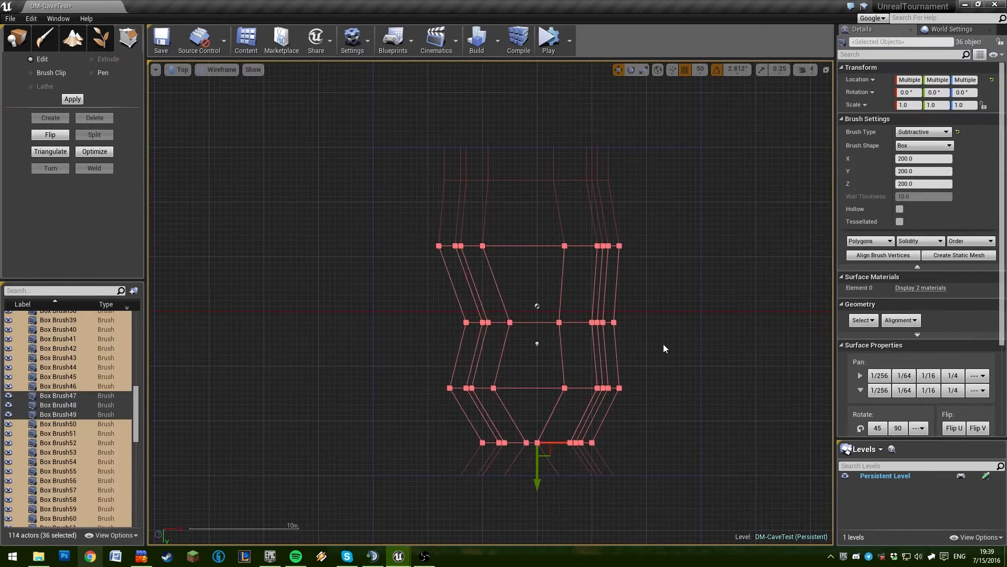
{"action": "left_click_drag", "start_coordinate": [655, 354], "coordinate": [440, 406], "text": "ctrl+alt"}
{"action": "left_click_drag", "start_coordinate": [438, 390], "coordinate": [438, 371], "text": "ctrl"}
{"action": "left_click_drag", "start_coordinate": [408, 303], "coordinate": [713, 338], "text": "ctrl+alt"}
{"action": "left_click_drag", "start_coordinate": [559, 299], "coordinate": [559, 283], "text": "ctrl"}
{"action": "left_click", "coordinate": [652, 201]}
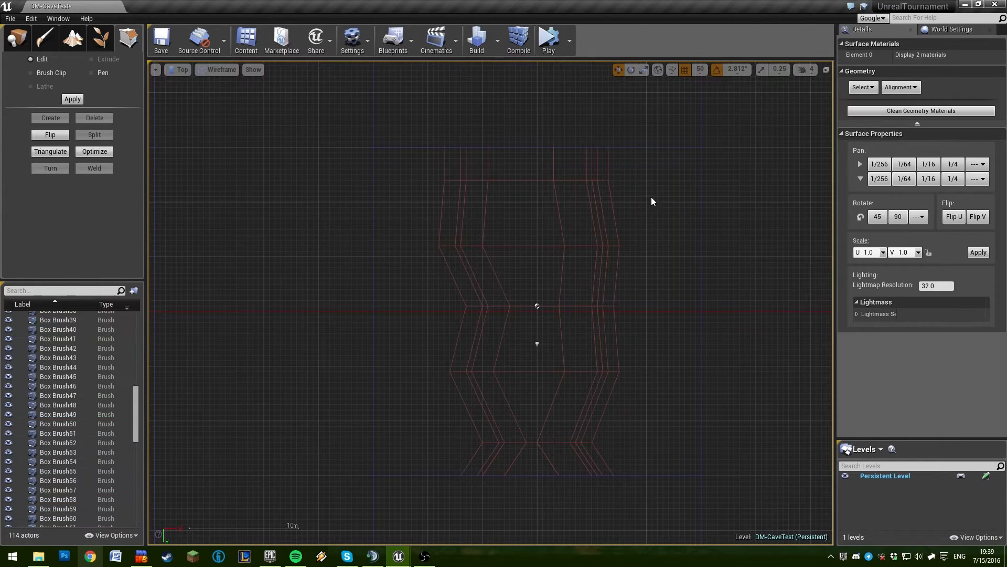
Pinch the last ring boundary inward on both sides and flare the far opening's vertices outward
{"action": "left_click_drag", "start_coordinate": [435, 194], "coordinate": [436, 195], "text": "ctrl+alt"}
{"action": "left_click", "coordinate": [493, 180]}
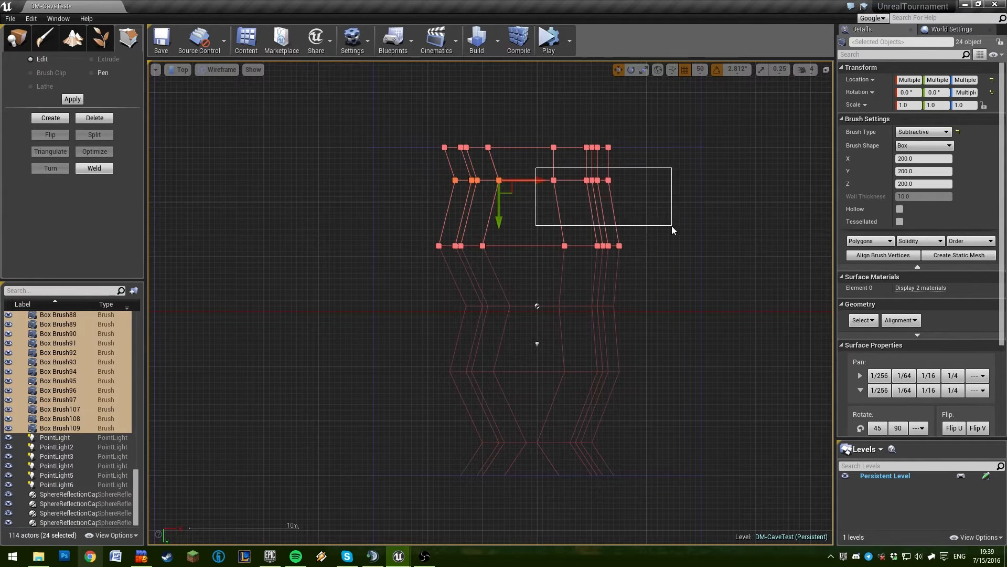
{"action": "left_click_drag", "start_coordinate": [672, 227], "coordinate": [673, 228]}
{"action": "left_click_drag", "start_coordinate": [638, 180], "coordinate": [626, 180]}
{"action": "right_click_drag", "start_coordinate": [627, 180], "coordinate": [628, 302]}
{"action": "scroll", "coordinate": [628, 302], "scroll_direction": "up", "scroll_amount": 2}
{"action": "left_click_drag", "start_coordinate": [378, 231], "coordinate": [522, 285]}
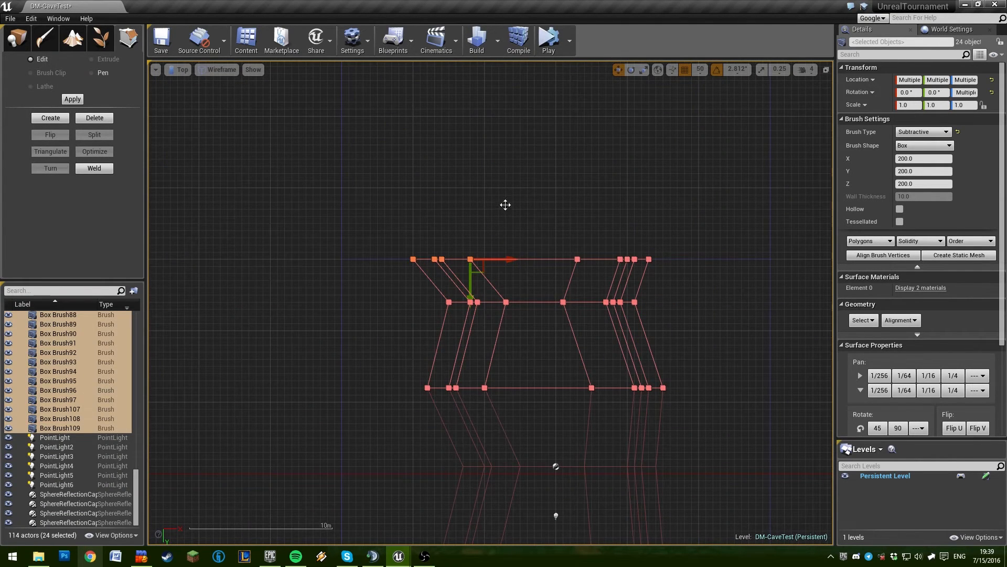
Check the tunnel from the Right view, return to Top, and hide the brushes of the other two tunnels
{"action": "left_click", "coordinate": [181, 69]}
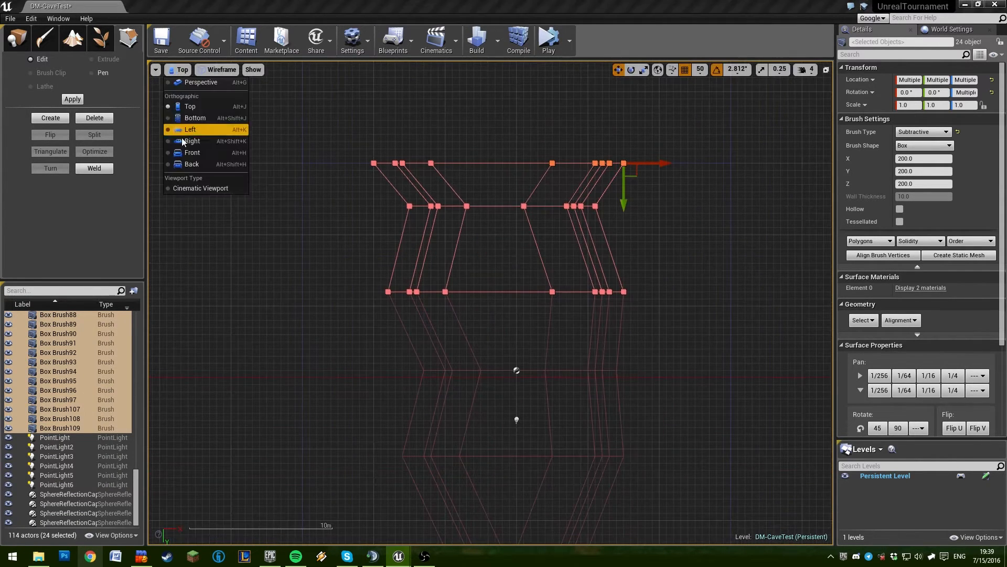
{"action": "left_click", "coordinate": [200, 147]}
{"action": "mouse_move", "coordinate": [609, 201]}
{"action": "left_mouse_down"}
{"action": "mouse_move", "coordinate": [562, 304]}
{"action": "mouse_move", "coordinate": [556, 409]}
{"action": "left_mouse_up"}
{"action": "left_click", "coordinate": [180, 70]}
{"action": "left_click", "coordinate": [190, 110]}
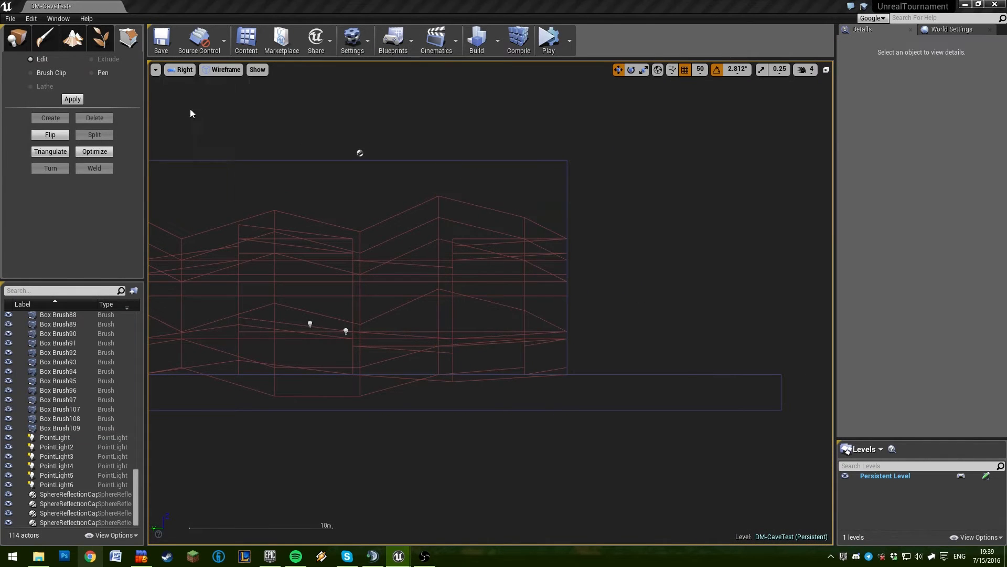
{"action": "scroll", "coordinate": [399, 171], "scroll_direction": "down", "scroll_amount": 3}
{"action": "right_click_drag", "start_coordinate": [208, 169], "coordinate": [258, 181]}
{"action": "mouse_move", "coordinate": [202, 168]}
{"action": "left_mouse_down"}
{"action": "mouse_move", "coordinate": [486, 326]}
{"action": "mouse_move", "coordinate": [502, 321]}
{"action": "left_mouse_up"}
{"action": "key", "text": "h"}
In the Left view, flare the far opening vertically by lowering its floor vertices and raising its wall and ceiling vertices
{"action": "left_click", "coordinate": [179, 69]}
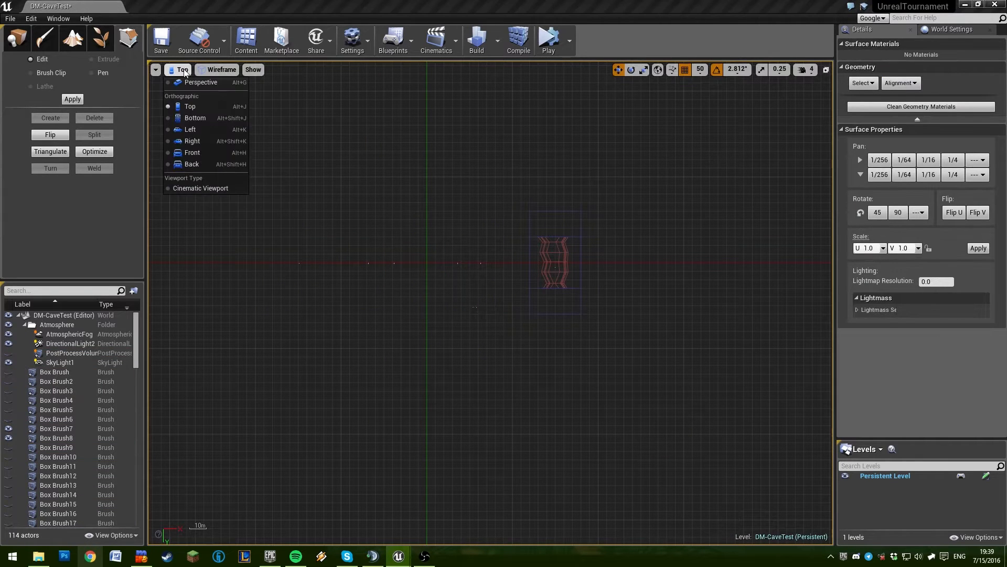
{"action": "left_click", "coordinate": [200, 151]}
{"action": "left_click", "coordinate": [179, 69]}
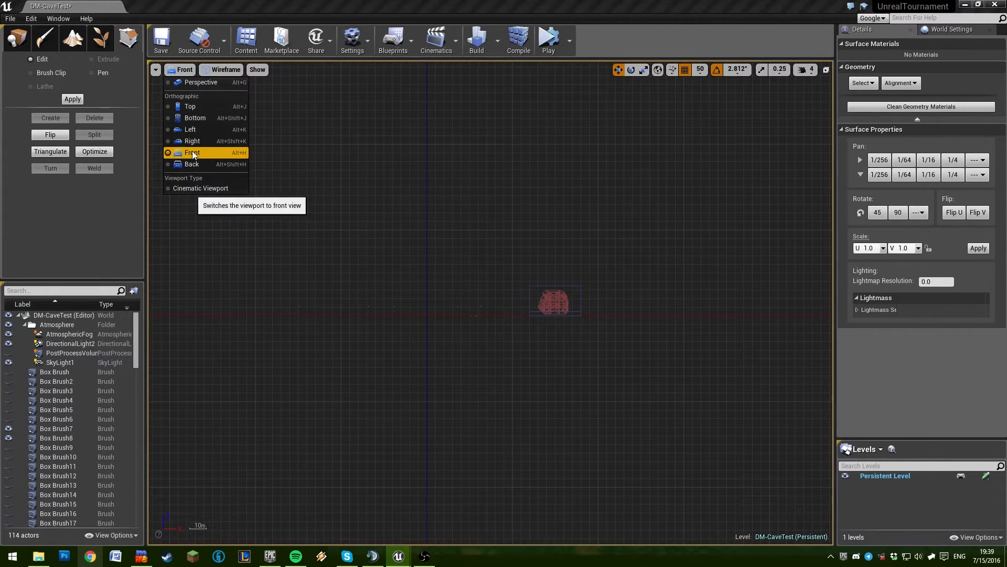
{"action": "left_click", "coordinate": [200, 128]}
{"action": "scroll", "coordinate": [462, 252], "scroll_direction": "up", "scroll_amount": 5}
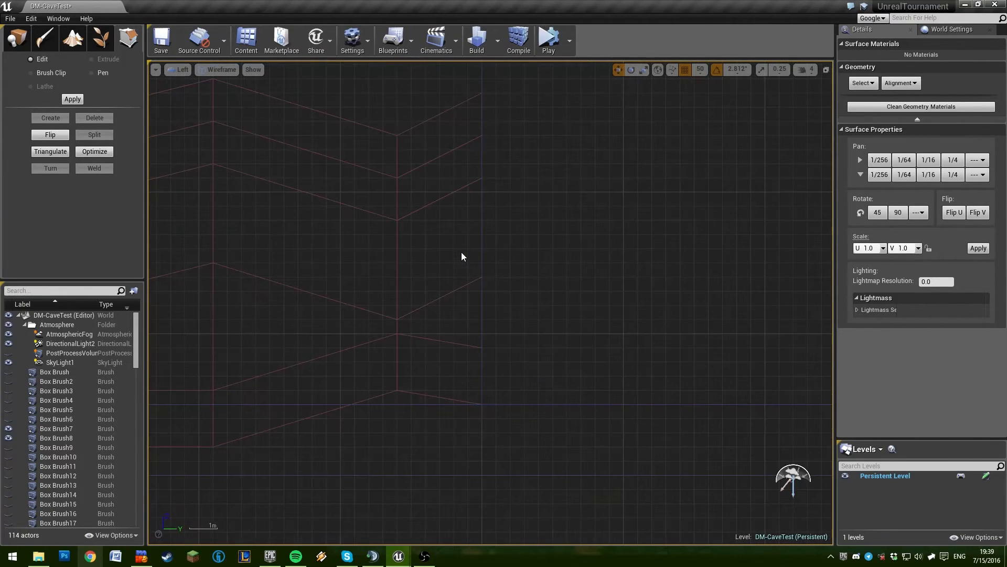
{"action": "mouse_move", "coordinate": [461, 257]}
{"action": "right_mouse_down"}
{"action": "mouse_move", "coordinate": [479, 299]}
{"action": "mouse_move", "coordinate": [450, 299]}
{"action": "right_mouse_up"}
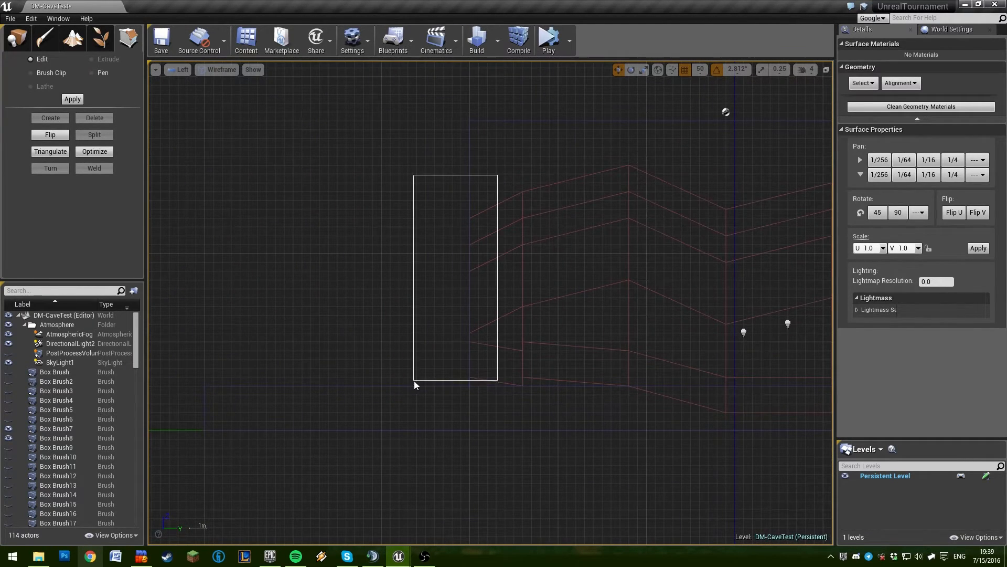
{"action": "left_click_drag", "start_coordinate": [414, 380], "coordinate": [414, 379]}
{"action": "scroll", "coordinate": [511, 349], "scroll_direction": "up", "scroll_amount": 2}
{"action": "left_click_drag", "start_coordinate": [511, 335], "coordinate": [576, 460], "text": "ctrl+alt"}
{"action": "right_click_drag", "start_coordinate": [575, 460], "coordinate": [575, 447], "text": "ctrl"}
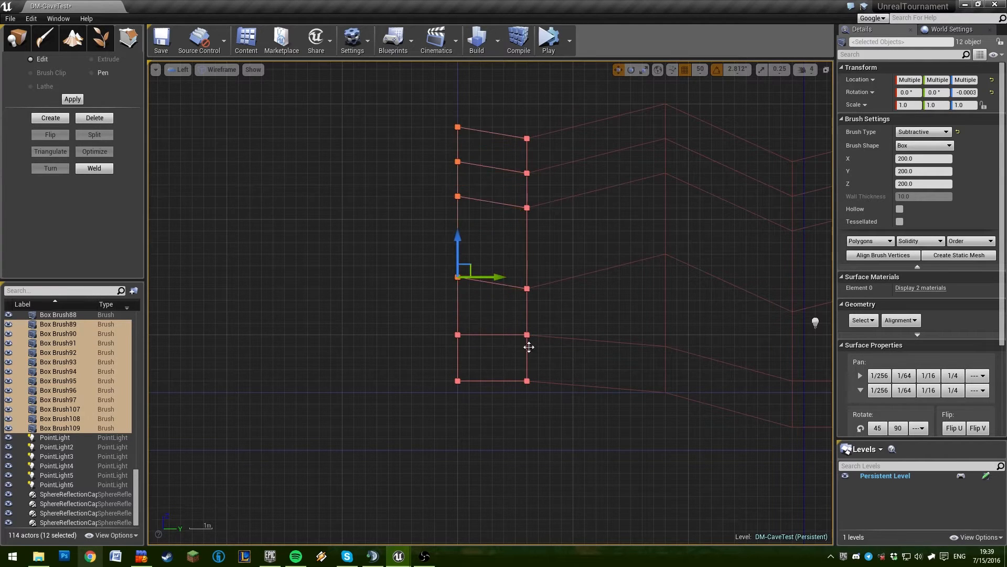
{"action": "mouse_move", "coordinate": [529, 347]}
{"action": "right_mouse_down"}
{"action": "mouse_move", "coordinate": [450, 371]}
{"action": "mouse_move", "coordinate": [386, 335]}
{"action": "right_mouse_up"}
{"action": "right_click_drag", "start_coordinate": [494, 283], "coordinate": [447, 267]}
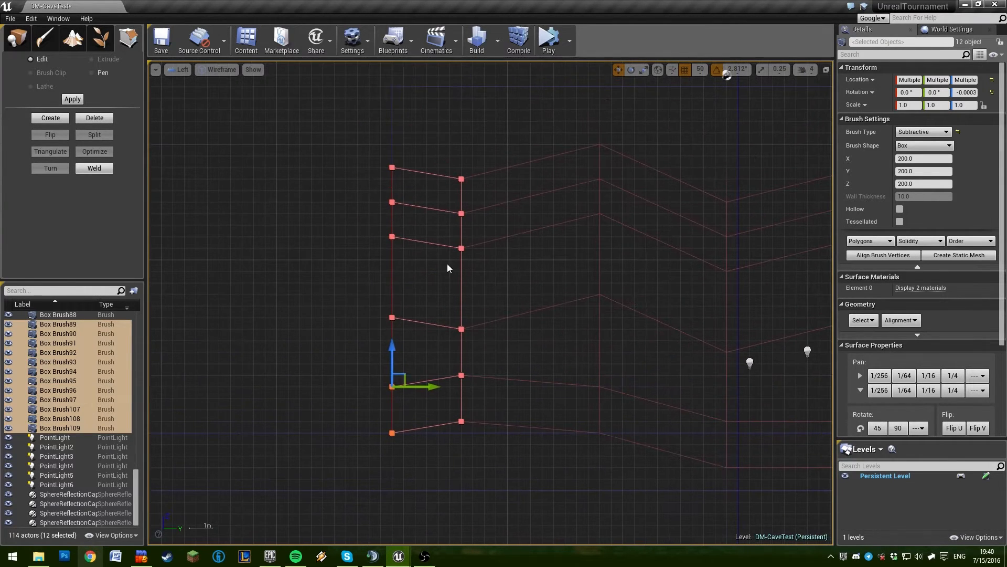
{"action": "left_click", "coordinate": [181, 70]}
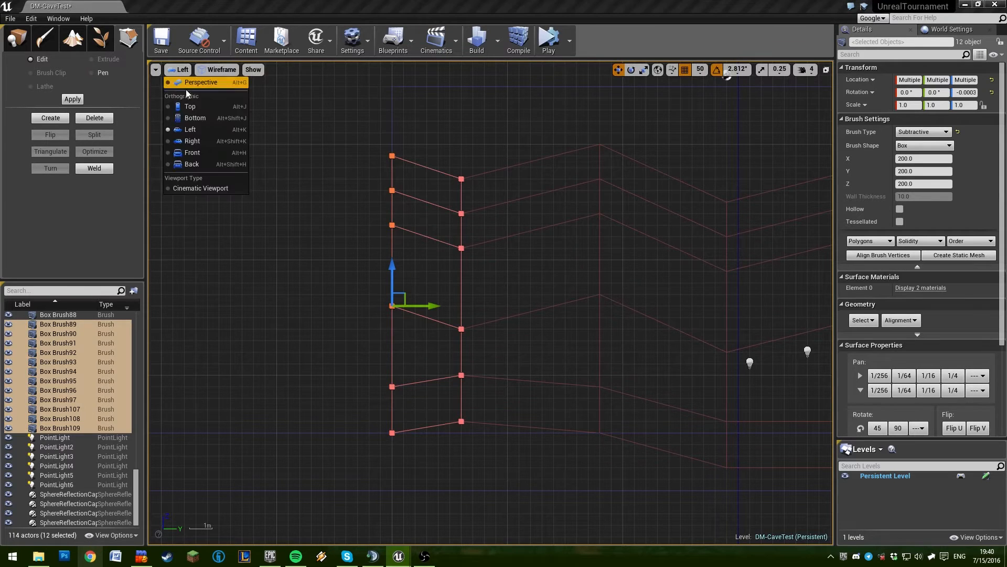
Check the flared far opening from the Top view, clear the vertex selection, and return to Perspective
{"action": "left_click", "coordinate": [206, 107]}
{"action": "scroll", "coordinate": [464, 317], "scroll_direction": "down", "scroll_amount": 10}
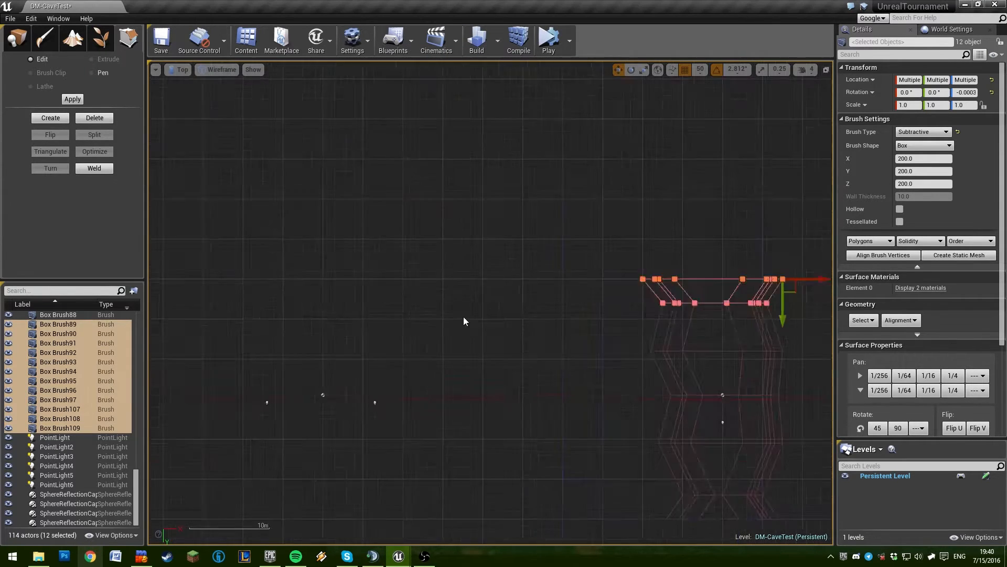
{"action": "right_click_drag", "start_coordinate": [554, 294], "coordinate": [370, 299]}
{"action": "scroll", "coordinate": [531, 245], "scroll_direction": "up", "scroll_amount": 3}
{"action": "left_click", "coordinate": [228, 100]}
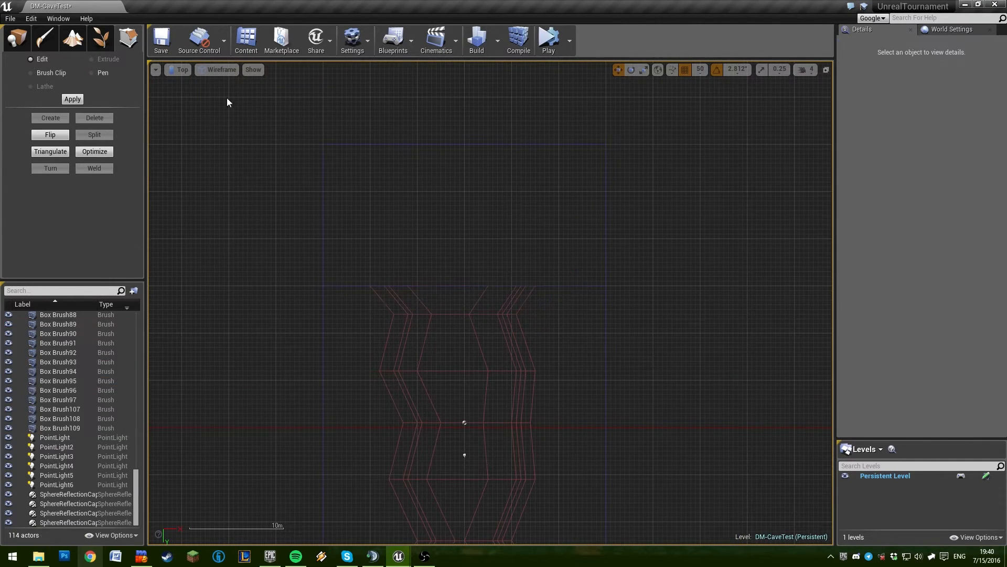
{"action": "left_click", "coordinate": [181, 70]}
{"action": "left_click", "coordinate": [189, 85]}
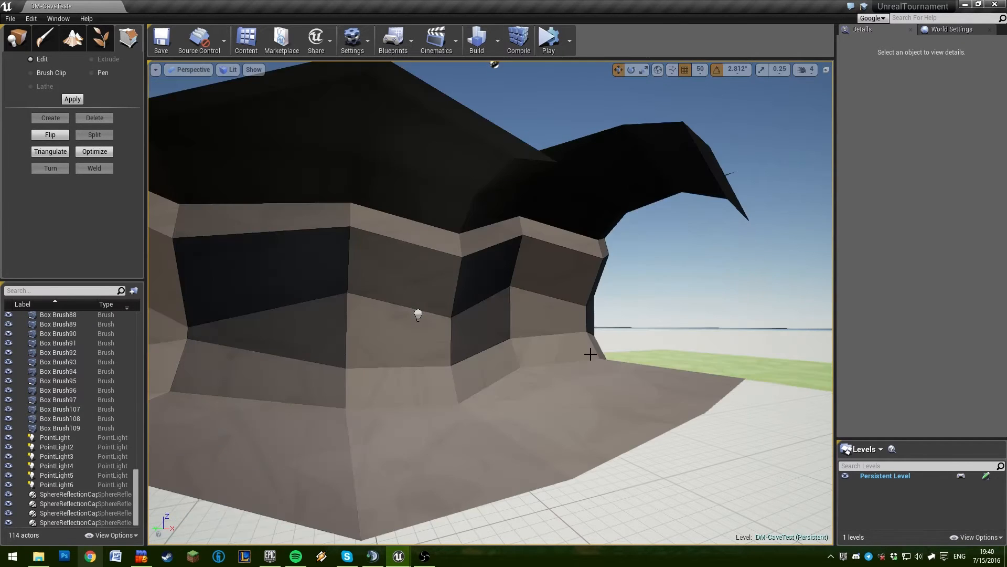
Build lighting only for the level to light the reshaped tunnel
{"action": "key", "text": "w"}
{"action": "right_click_drag", "start_coordinate": [591, 355], "coordinate": [336, 348]}
{"action": "key", "text": "w"}
{"action": "key", "text": "s"}
{"action": "left_click", "coordinate": [497, 41]}
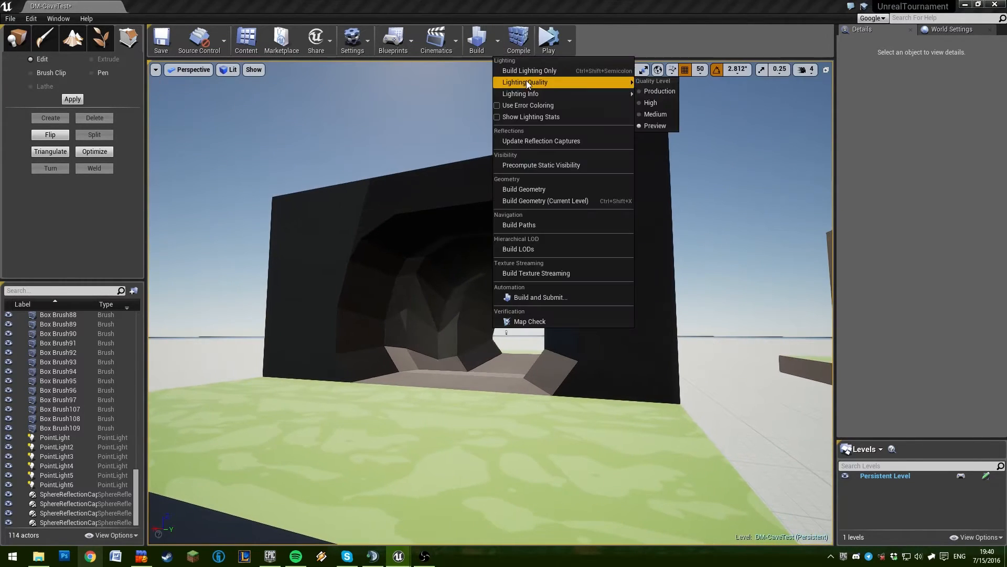
{"action": "left_click", "coordinate": [527, 71]}
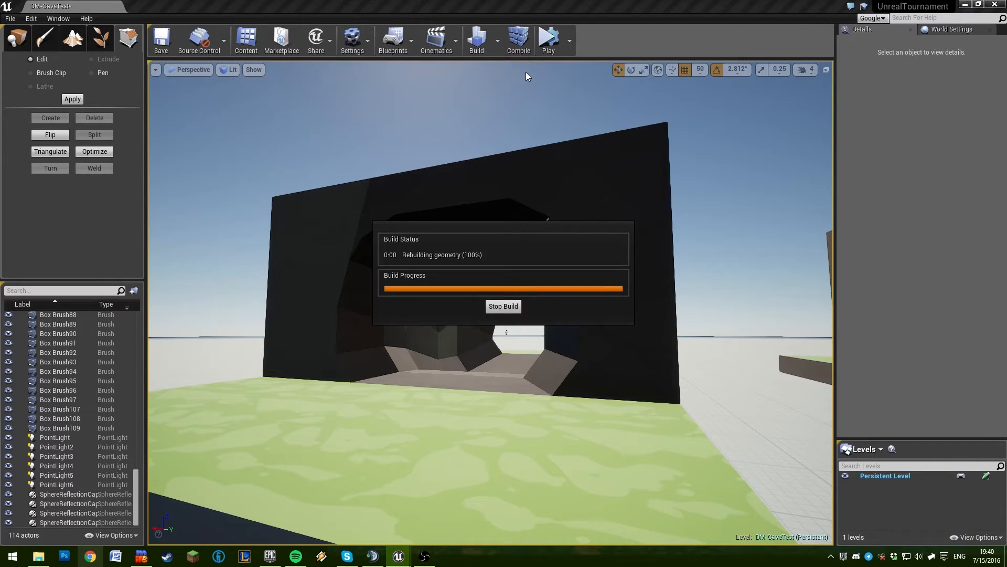
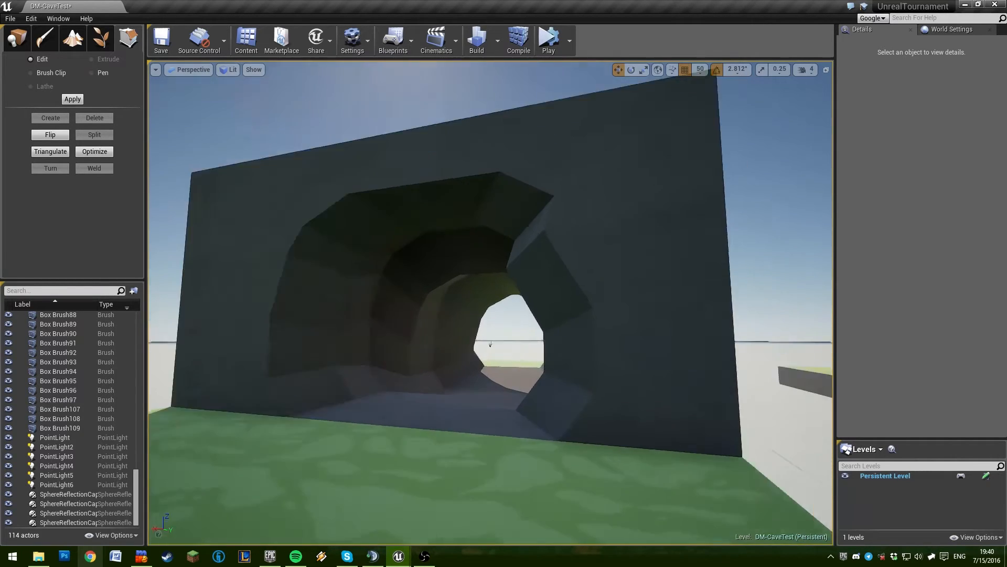
Examine the newly lit tunnel inside and out, including its wall joints, floor and both flared openings
{"action": "key", "text": "w"}
{"action": "right_click_drag", "start_coordinate": [490, 303], "coordinate": [410, 289]}
{"action": "right_click_drag", "start_coordinate": [603, 291], "coordinate": [776, 289]}
{"action": "key", "text": "w"}
{"action": "key", "text": "s"}
{"action": "mouse_move", "coordinate": [490, 303]}
{"action": "right_mouse_down"}
{"action": "mouse_move", "coordinate": [511, 252]}
{"action": "mouse_move", "coordinate": [430, 158]}
{"action": "mouse_move", "coordinate": [559, 289]}
{"action": "mouse_move", "coordinate": [472, 313]}
{"action": "mouse_move", "coordinate": [362, 299]}
{"action": "mouse_move", "coordinate": [221, 301]}
{"action": "mouse_move", "coordinate": [157, 348]}
{"action": "mouse_move", "coordinate": [485, 295]}
{"action": "mouse_move", "coordinate": [698, 305]}
{"action": "mouse_move", "coordinate": [556, 310]}
{"action": "right_mouse_up"}
{"action": "key", "text": "w"}
{"action": "key", "text": "s"}
{"action": "key", "text": "s"}
{"action": "left_click", "coordinate": [548, 340]}
{"action": "left_click", "coordinate": [548, 340]}
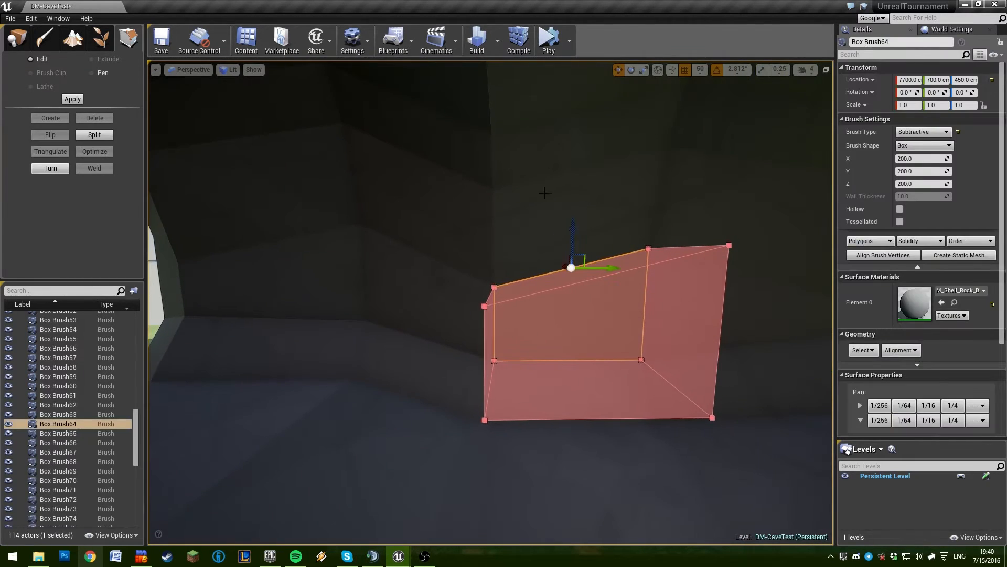
{"action": "key", "text": "a"}
{"action": "mouse_move", "coordinate": [544, 194]}
{"action": "right_mouse_down"}
{"action": "mouse_move", "coordinate": [625, 226]}
{"action": "mouse_move", "coordinate": [724, 192]}
{"action": "mouse_move", "coordinate": [708, 194]}
{"action": "right_mouse_up"}
{"action": "right_click_drag", "start_coordinate": [590, 228], "coordinate": [564, 216]}
{"action": "left_click", "coordinate": [470, 298]}
{"action": "key", "text": "w"}
{"action": "right_click_drag", "start_coordinate": [470, 298], "coordinate": [493, 323]}
{"action": "key", "text": "s"}
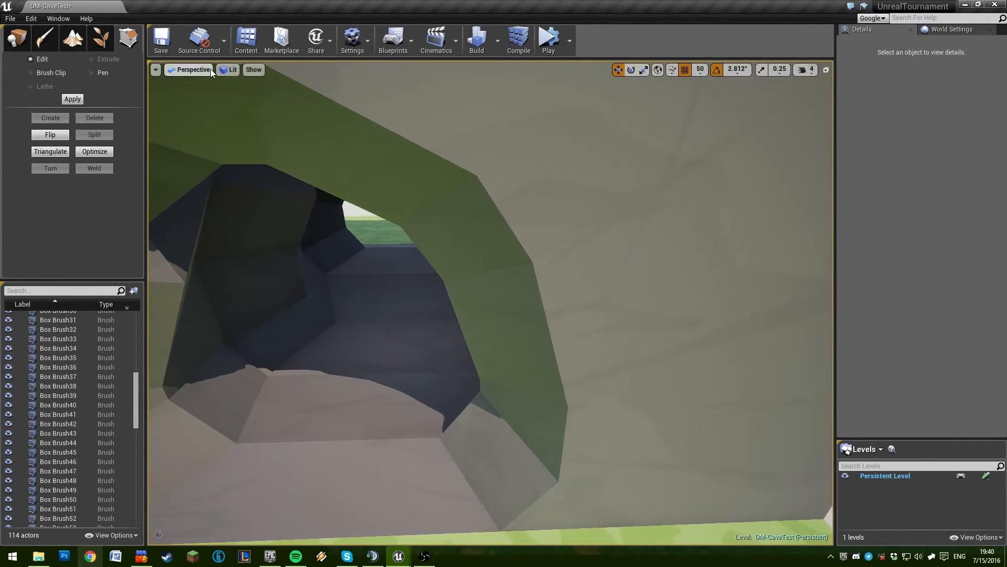
In the Top view, try shifting the middle ring boundary's wall vertices outward, and undo the move
{"action": "left_click", "coordinate": [190, 69]}
{"action": "left_click", "coordinate": [206, 105]}
{"action": "left_click", "coordinate": [177, 70]}
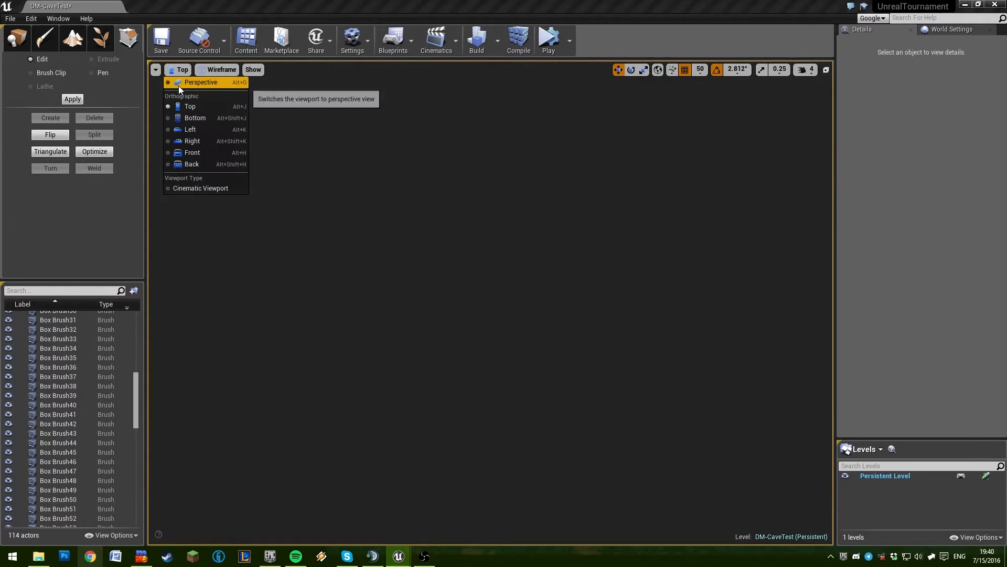
{"action": "left_click", "coordinate": [179, 89]}
{"action": "left_click", "coordinate": [181, 70]}
{"action": "left_click", "coordinate": [187, 104]}
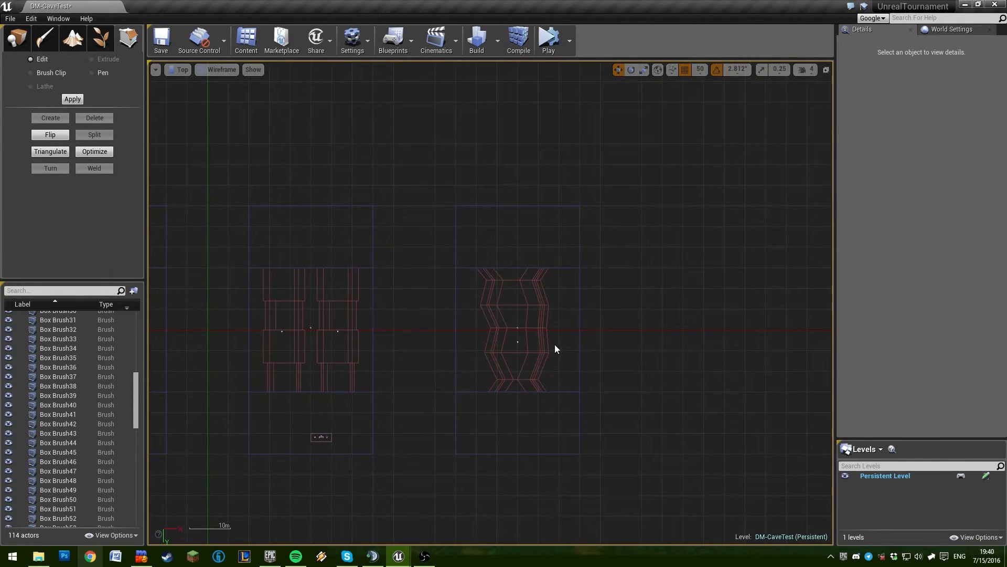
{"action": "scroll", "coordinate": [554, 344], "scroll_direction": "up", "scroll_amount": 8}
{"action": "left_click_drag", "start_coordinate": [544, 268], "coordinate": [490, 315], "text": "ctrl+alt"}
{"action": "scroll", "coordinate": [517, 312], "scroll_direction": "up", "scroll_amount": 4}
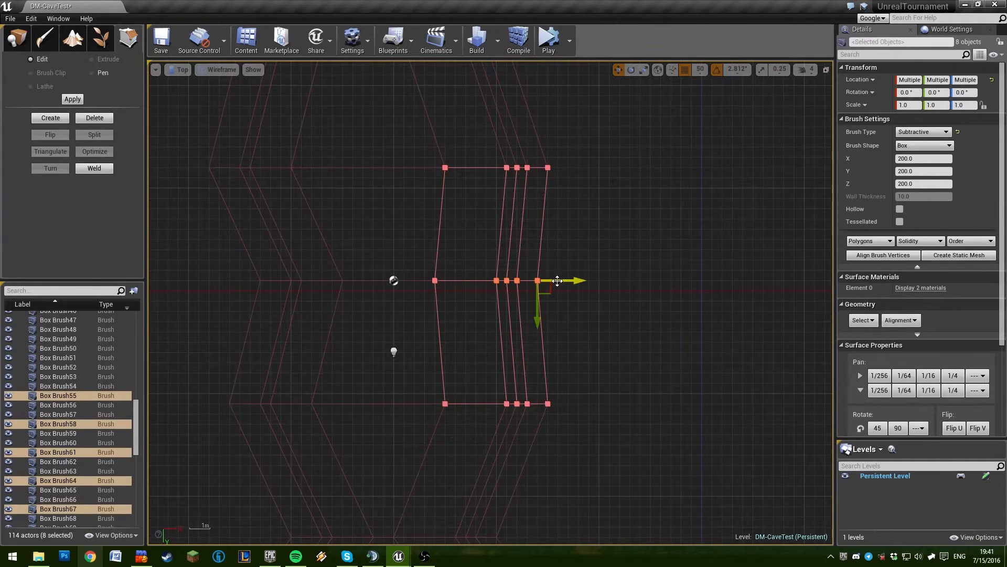
{"action": "key", "text": "ctrl+z"}
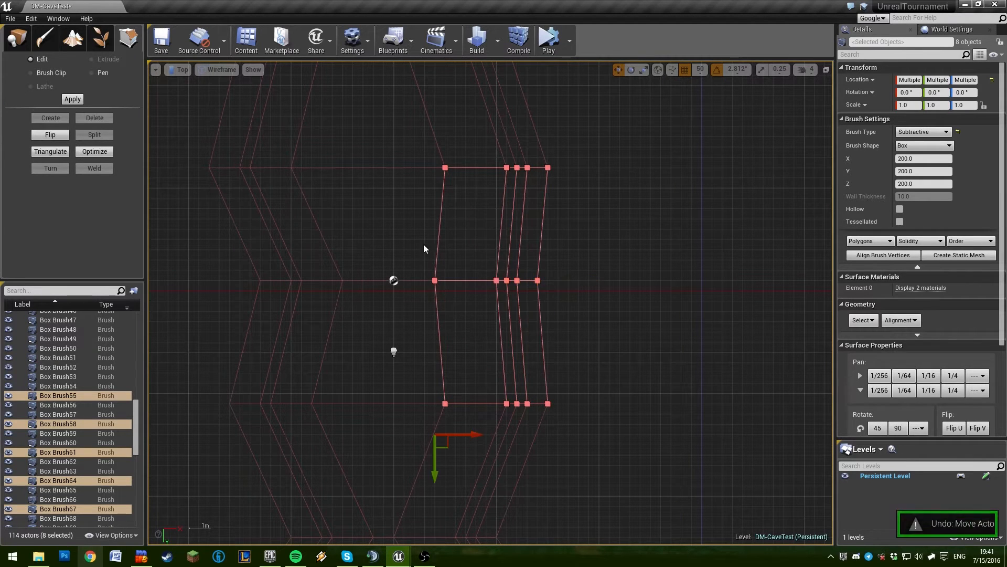
{"action": "mouse_move", "coordinate": [400, 242]}
{"action": "left_mouse_down"}
{"action": "mouse_move", "coordinate": [601, 342]}
{"action": "mouse_move", "coordinate": [581, 323]}
{"action": "left_mouse_up"}
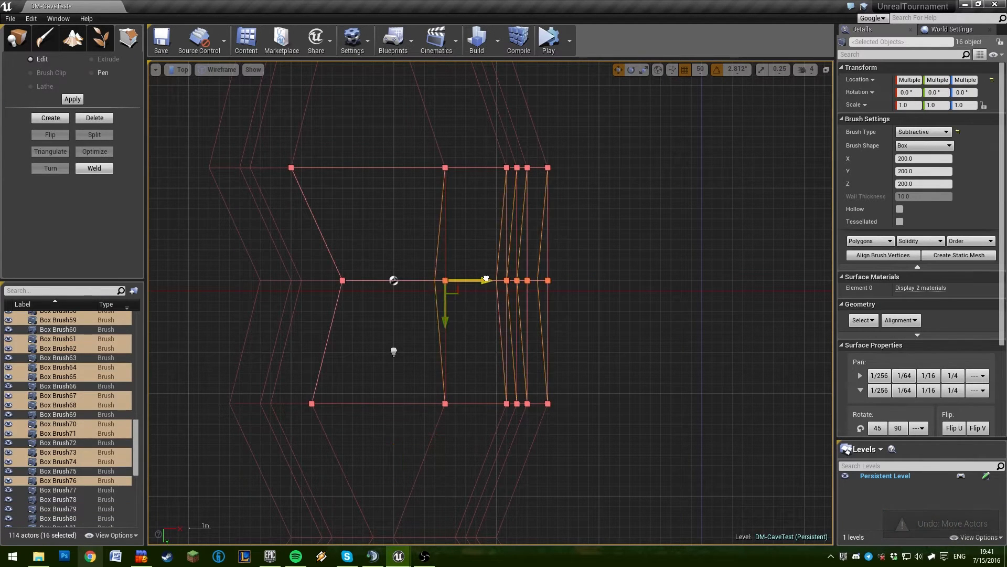
{"action": "scroll", "coordinate": [557, 342], "scroll_direction": "down", "scroll_amount": 5}
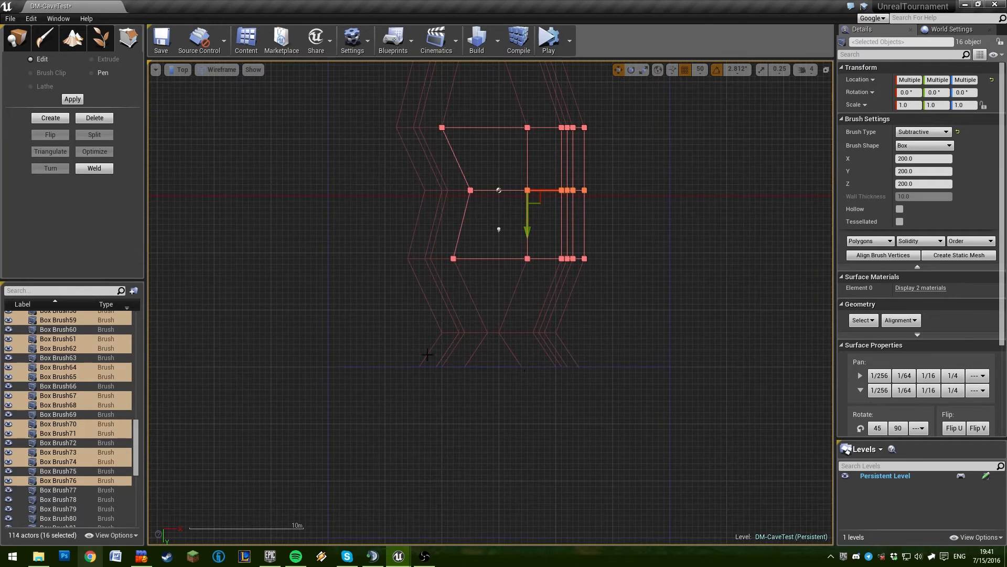
{"action": "right_click_drag", "start_coordinate": [427, 355], "coordinate": [401, 405]}
{"action": "key", "text": "ctrl+z"}
{"action": "left_click", "coordinate": [612, 211]}
Return to Perspective and examine how the tunnel's walls and ceiling bend along its length
{"action": "left_click", "coordinate": [180, 70]}
{"action": "left_click", "coordinate": [177, 86]}
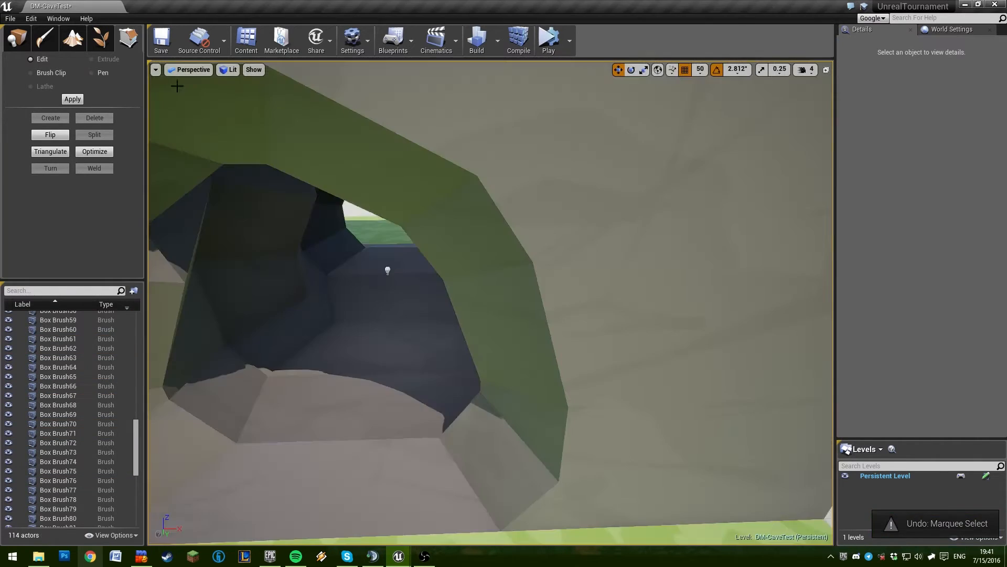
{"action": "key", "text": "w"}
{"action": "right_click_drag", "start_coordinate": [477, 371], "coordinate": [698, 362]}
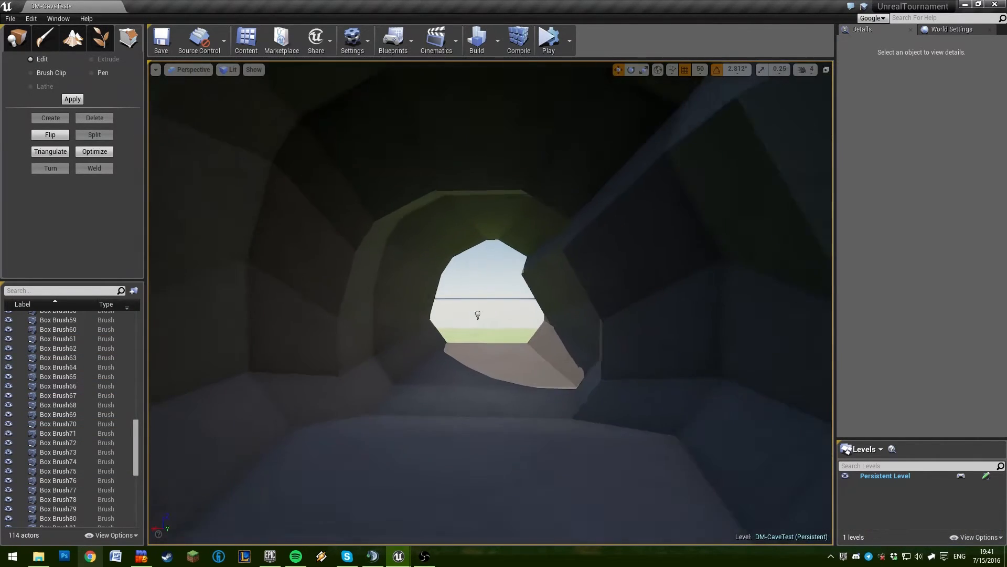
{"action": "key", "text": "s"}
{"action": "right_click_drag", "start_coordinate": [503, 341], "coordinate": [849, 323]}
{"action": "key", "text": "w"}
{"action": "key", "text": "s"}
{"action": "key", "text": "w"}
{"action": "key", "text": "s"}
{"action": "key", "text": "w"}
{"action": "key", "text": "s"}
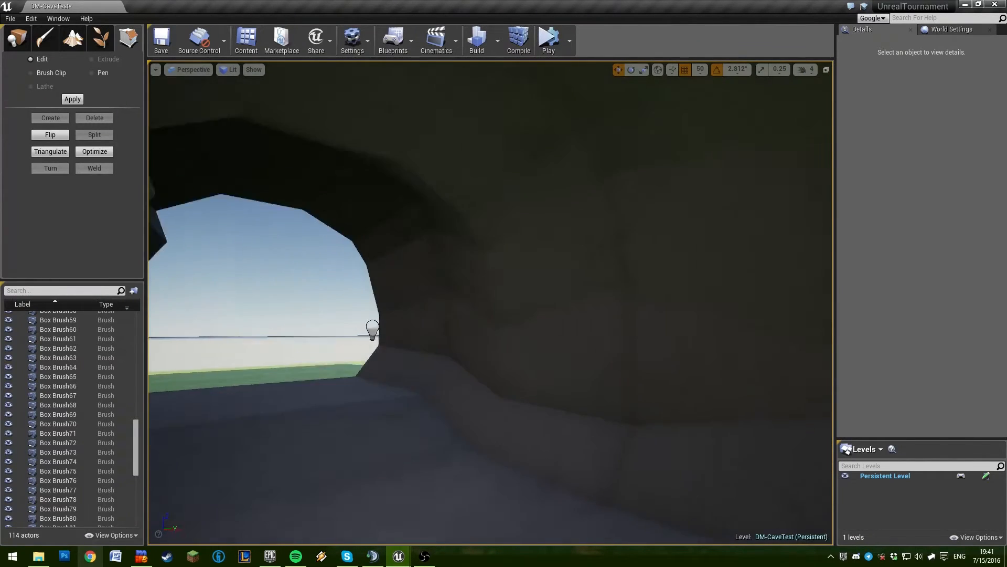
{"action": "right_click_drag", "start_coordinate": [555, 329], "coordinate": [509, 334]}
{"action": "key", "text": "w"}
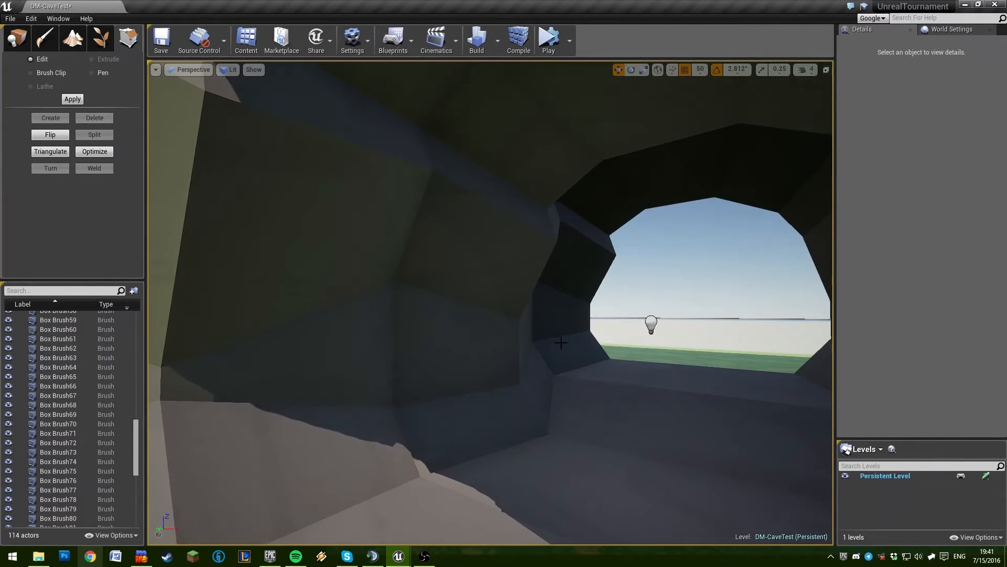
{"action": "right_click_drag", "start_coordinate": [548, 364], "coordinate": [570, 328]}
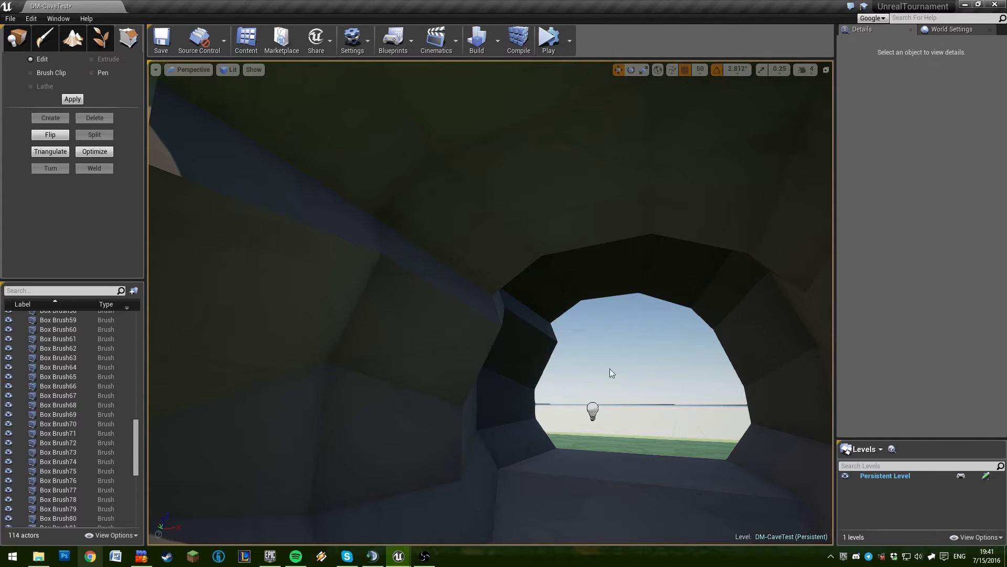
{"action": "key", "text": "w"}
{"action": "right_click_drag", "start_coordinate": [613, 373], "coordinate": [375, 411]}
{"action": "key", "text": "s"}
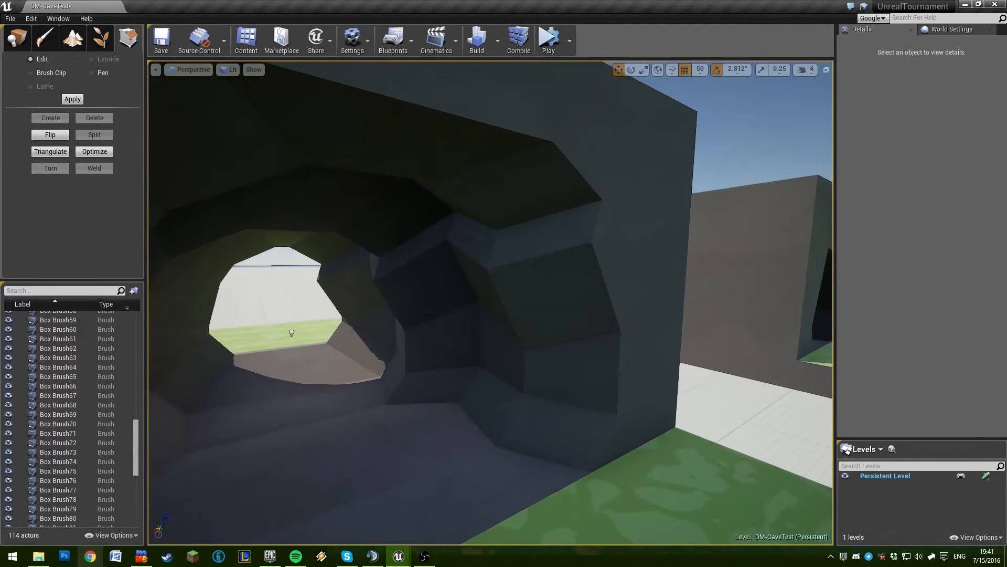
Highlight the wall and ceiling brushes around the far opening one at a time to examine their shapes
{"action": "left_click", "coordinate": [572, 372]}
{"action": "key", "text": "s"}
{"action": "right_click_drag", "start_coordinate": [572, 371], "coordinate": [629, 407]}
{"action": "left_click", "coordinate": [498, 233]}
{"action": "left_click", "coordinate": [496, 177]}
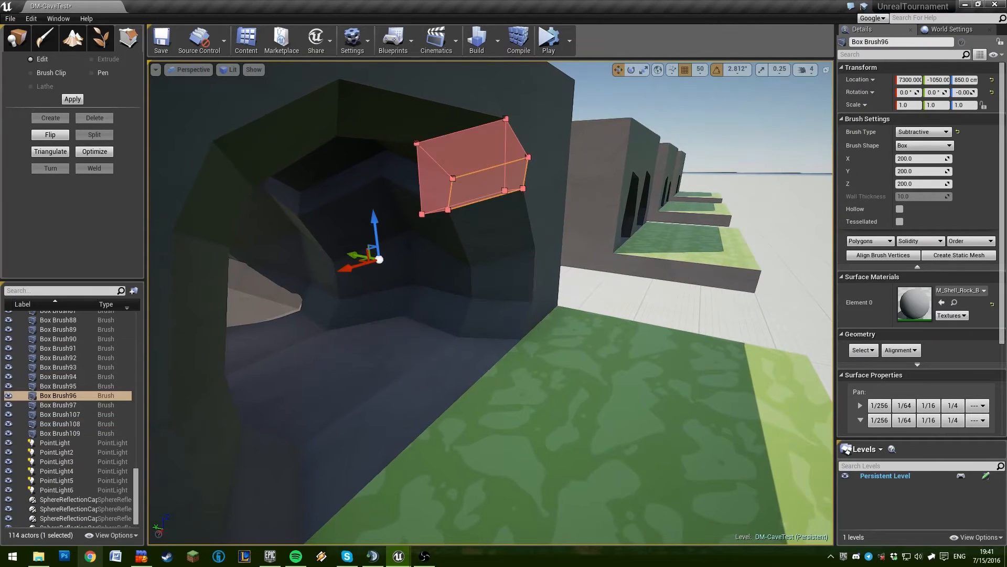
{"action": "left_click", "coordinate": [497, 321]}
{"action": "left_click", "coordinate": [432, 379]}
{"action": "left_click", "coordinate": [496, 289]}
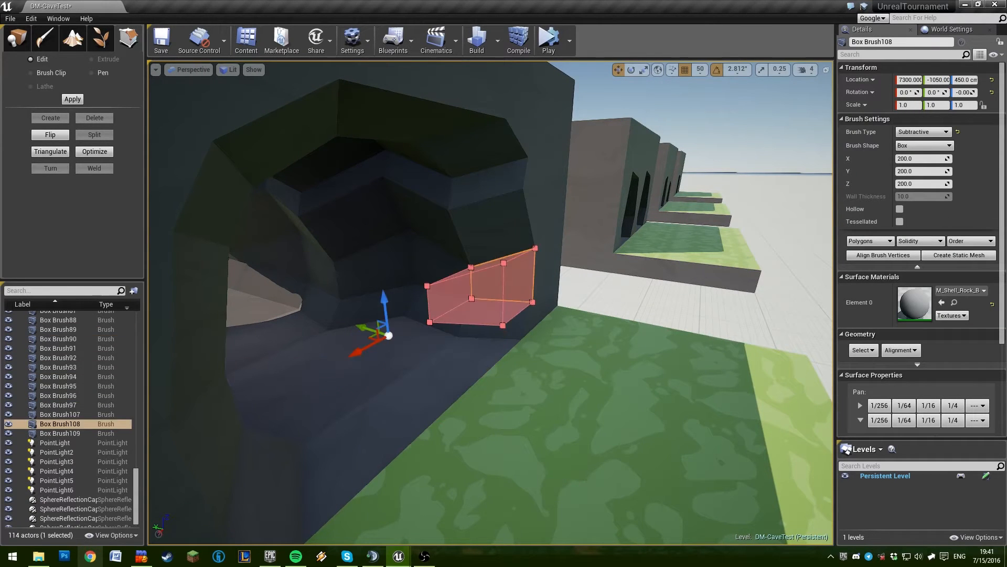
{"action": "left_click", "coordinate": [493, 230]}
{"action": "left_click", "coordinate": [487, 177]}
{"action": "left_click", "coordinate": [419, 124]}
Highlight the far opening's adjoining ceiling and wall brushes together, and clear the selection
{"action": "key", "text": "s"}
{"action": "mouse_move", "coordinate": [420, 125]}
{"action": "right_mouse_down"}
{"action": "mouse_move", "coordinate": [444, 106]}
{"action": "mouse_move", "coordinate": [503, 100]}
{"action": "mouse_move", "coordinate": [479, 110]}
{"action": "mouse_move", "coordinate": [464, 205]}
{"action": "mouse_move", "coordinate": [475, 304]}
{"action": "right_mouse_up"}
{"action": "key", "text": "s"}
{"action": "key", "text": "w"}
{"action": "key", "text": "s"}
{"action": "key", "text": "s"}
{"action": "key", "text": "w"}
{"action": "left_click", "coordinate": [524, 246], "text": "ctrl"}
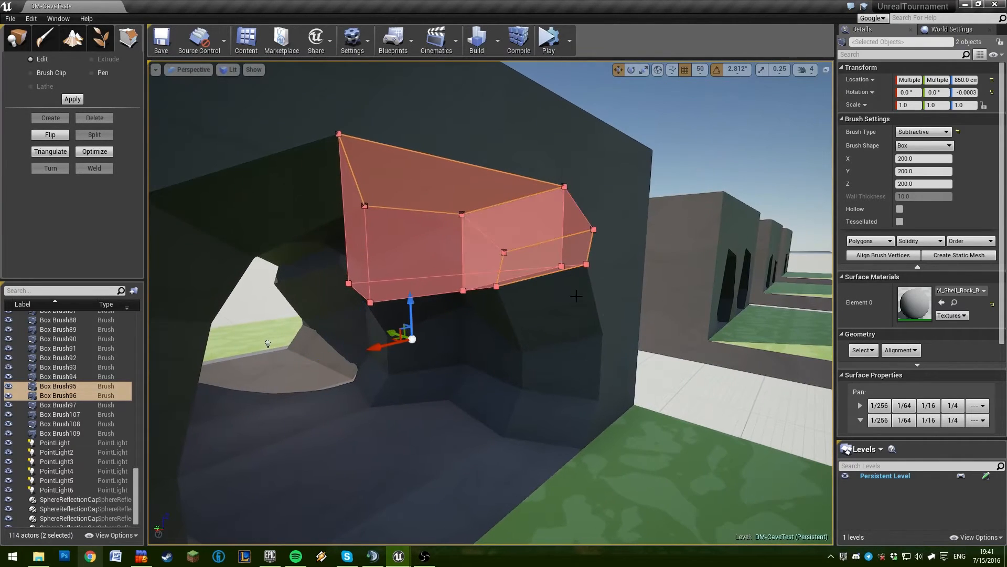
{"action": "left_click", "coordinate": [546, 320], "text": "ctrl"}
{"action": "left_click", "coordinate": [558, 390], "text": "ctrl"}
{"action": "left_click", "coordinate": [540, 467], "text": "ctrl"}
{"action": "key", "text": "Escape"}
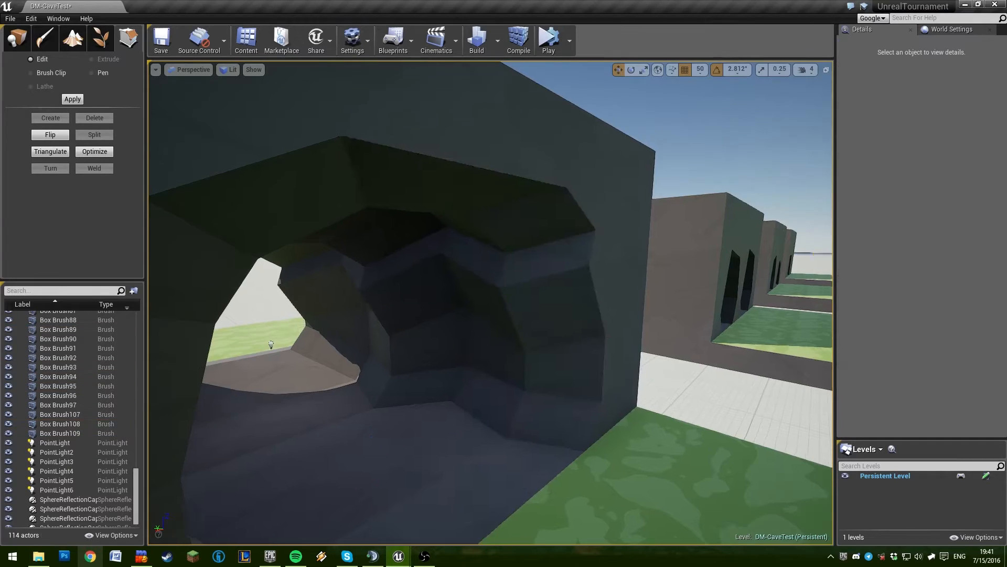
Examine the view through the whole tunnel from the opposite opening, both up close and from outside
{"action": "key", "text": "w"}
{"action": "mouse_move", "coordinate": [688, 367]}
{"action": "right_mouse_down"}
{"action": "mouse_move", "coordinate": [627, 348]}
{"action": "mouse_move", "coordinate": [829, 333]}
{"action": "right_mouse_up"}
{"action": "key", "text": "w"}
{"action": "key", "text": "s"}
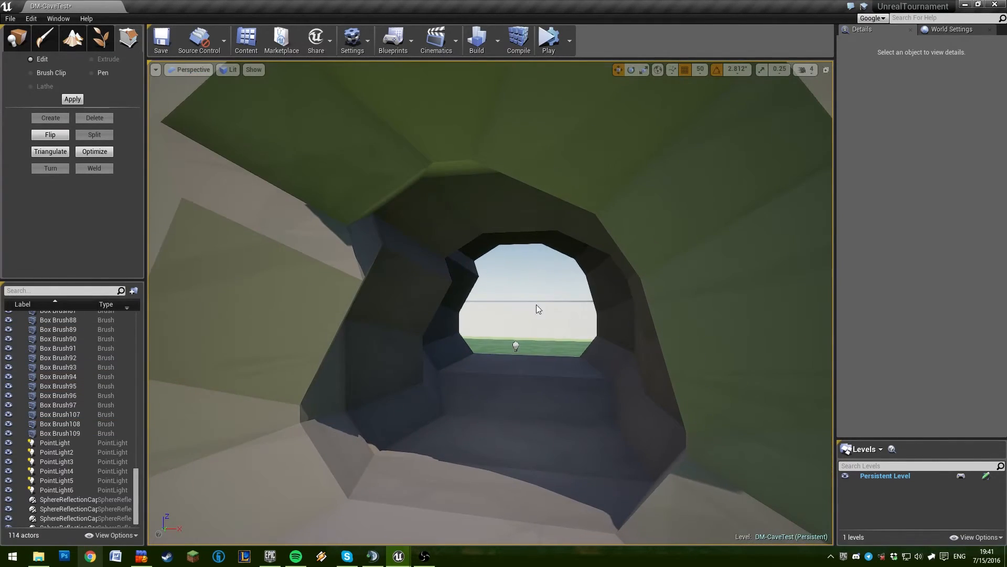
{"action": "key", "text": "d"}
{"action": "right_click_drag", "start_coordinate": [537, 305], "coordinate": [511, 280]}
{"action": "key", "text": "w"}
{"action": "key", "text": "s"}
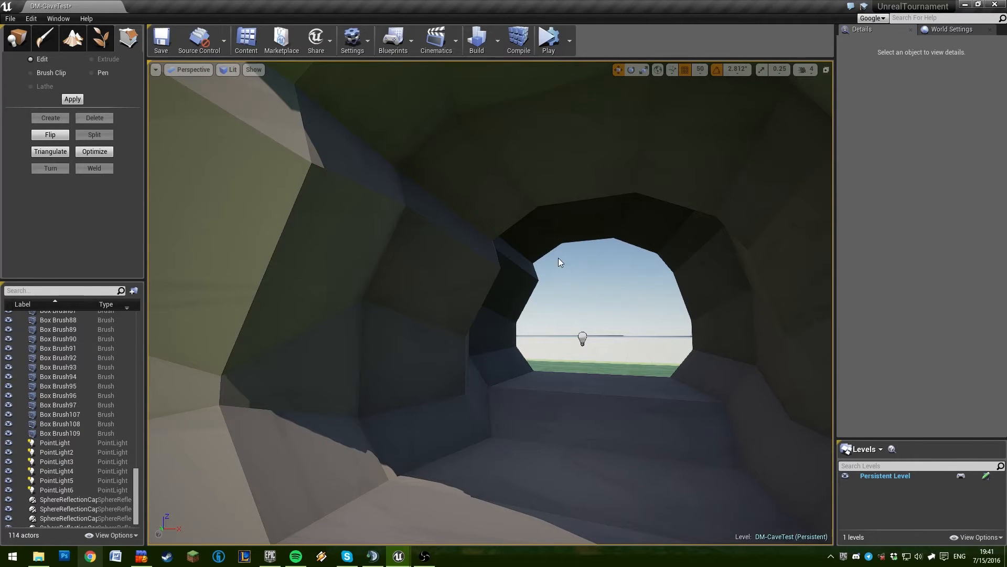
{"action": "key", "text": "w"}
{"action": "right_click_drag", "start_coordinate": [612, 284], "coordinate": [584, 292]}
{"action": "key", "text": "s"}
{"action": "key", "text": "w"}
{"action": "key", "text": "s"}
{"action": "key", "text": "a"}
{"action": "key", "text": "w"}
{"action": "key", "text": "s"}
{"action": "key", "text": "e"}
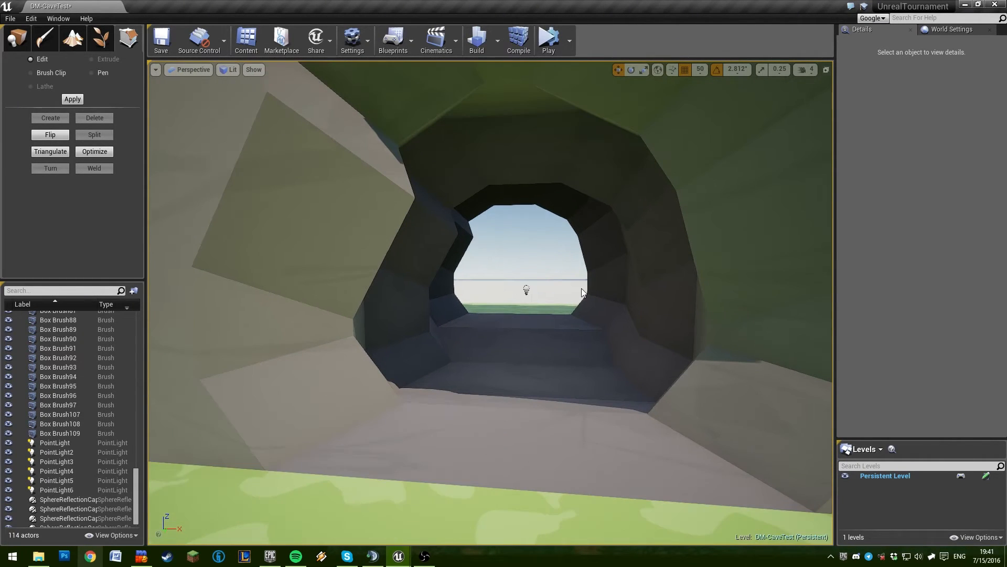
In the Top view, move the winding tunnel's point light to Y 0 cm and return to Perspective
{"action": "left_click", "coordinate": [189, 69]}
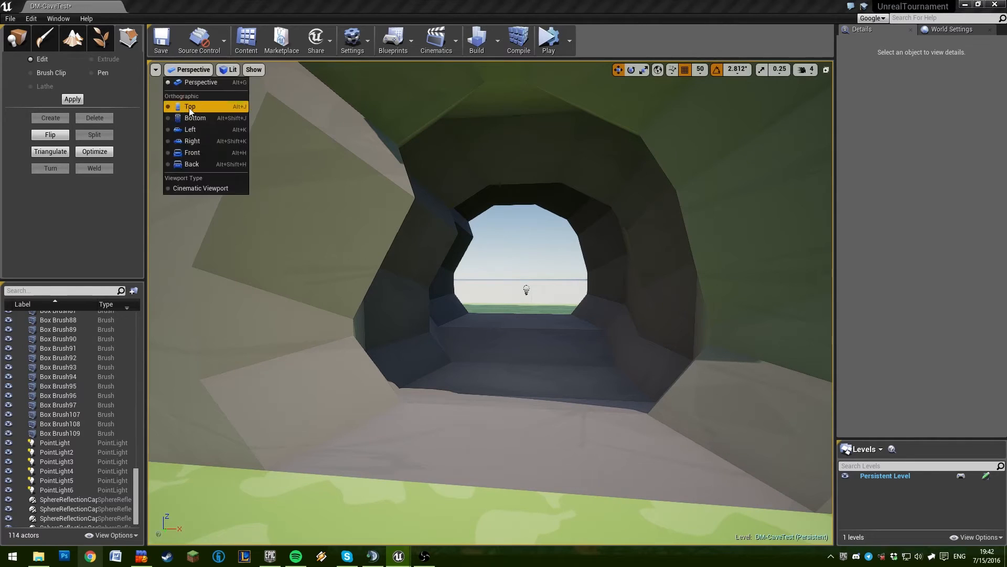
{"action": "left_click", "coordinate": [199, 105]}
{"action": "left_click_drag", "start_coordinate": [498, 267], "coordinate": [367, 305]}
{"action": "scroll", "coordinate": [406, 275], "scroll_direction": "up", "scroll_amount": 3}
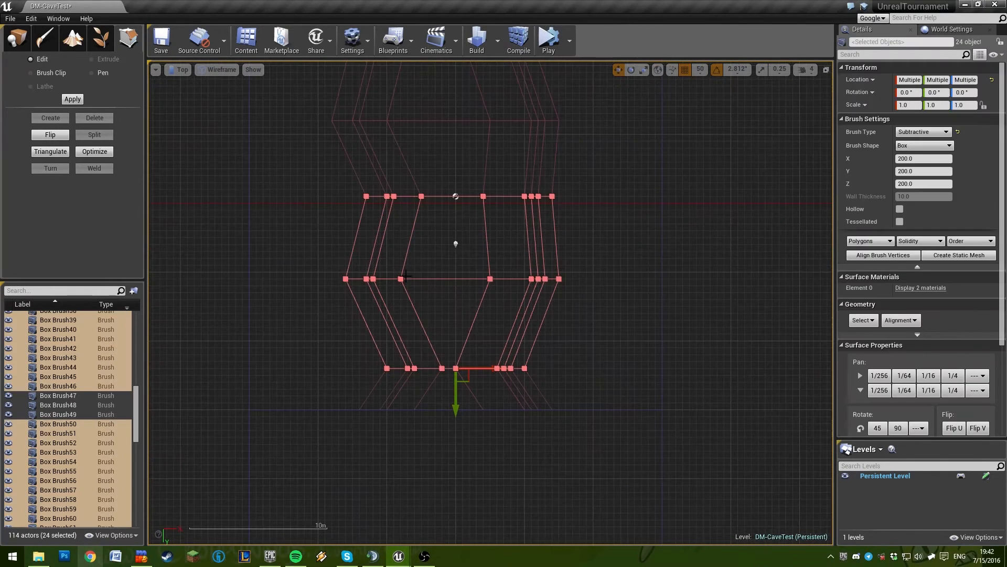
{"action": "left_click", "coordinate": [434, 320]}
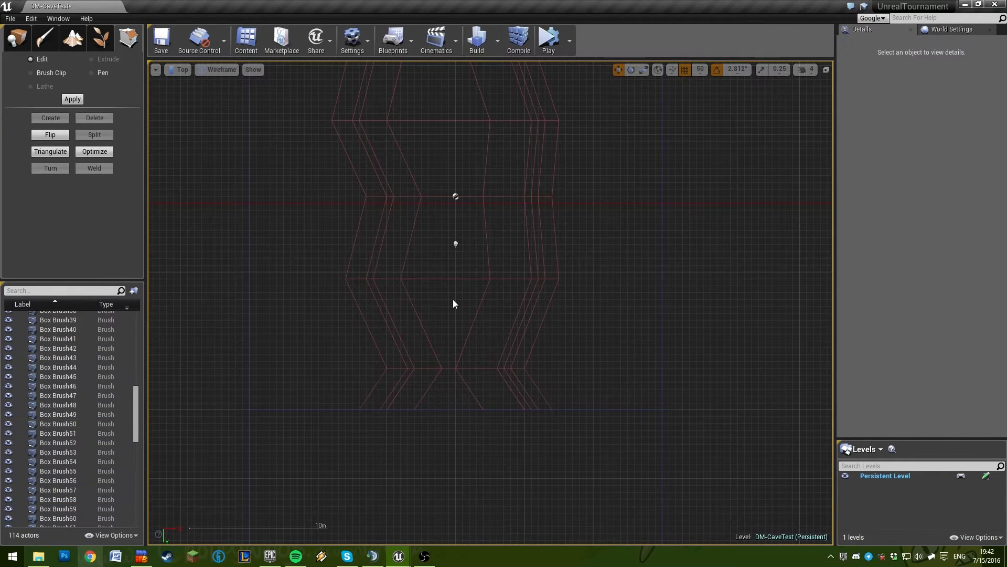
{"action": "right_click_drag", "start_coordinate": [454, 303], "coordinate": [450, 356]}
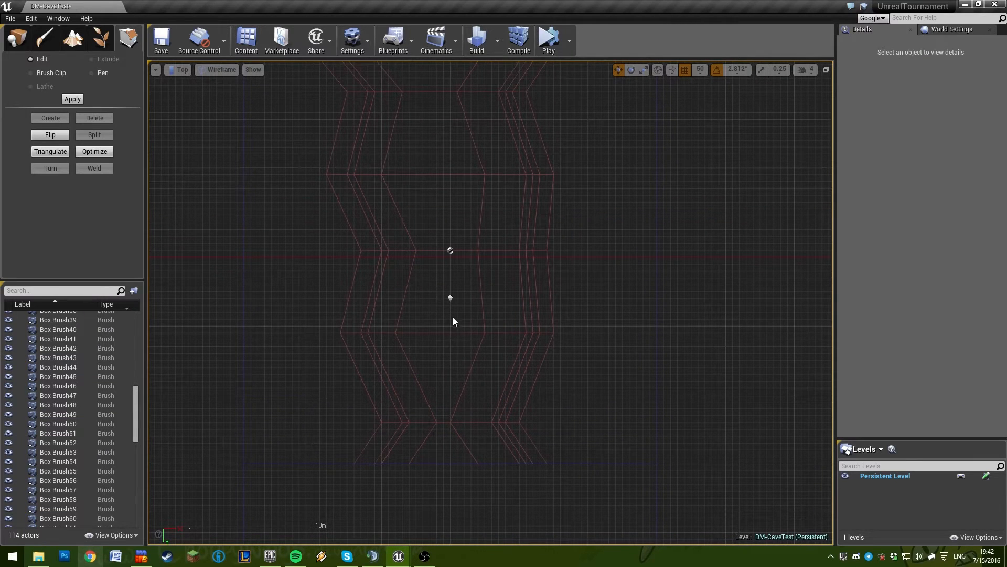
{"action": "left_click", "coordinate": [450, 298]}
{"action": "scroll", "coordinate": [572, 287], "scroll_direction": "down", "scroll_amount": 5}
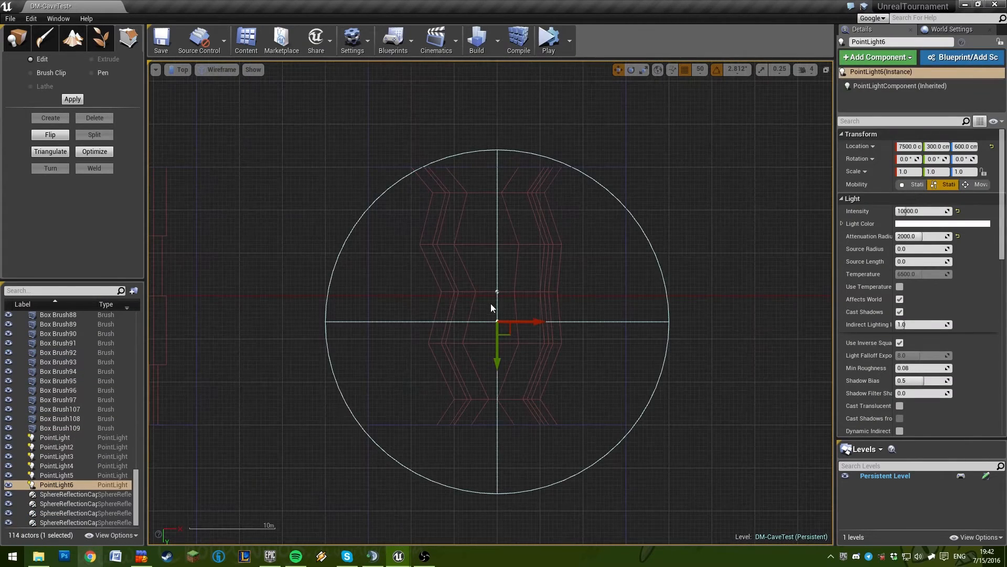
{"action": "scroll", "coordinate": [496, 314], "scroll_direction": "up", "scroll_amount": 2}
{"action": "left_click_drag", "start_coordinate": [530, 342], "coordinate": [526, 323]}
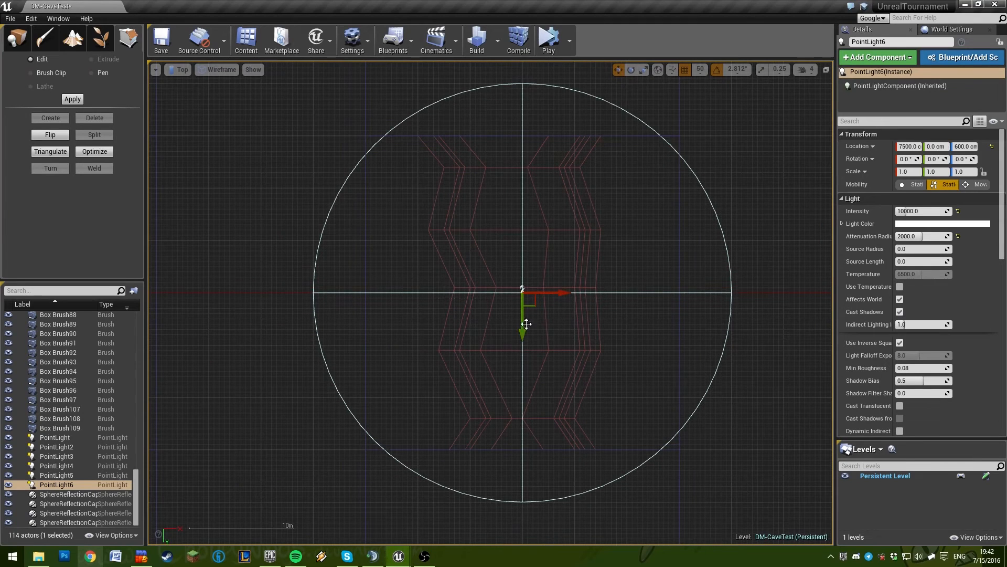
{"action": "left_click", "coordinate": [537, 296]}
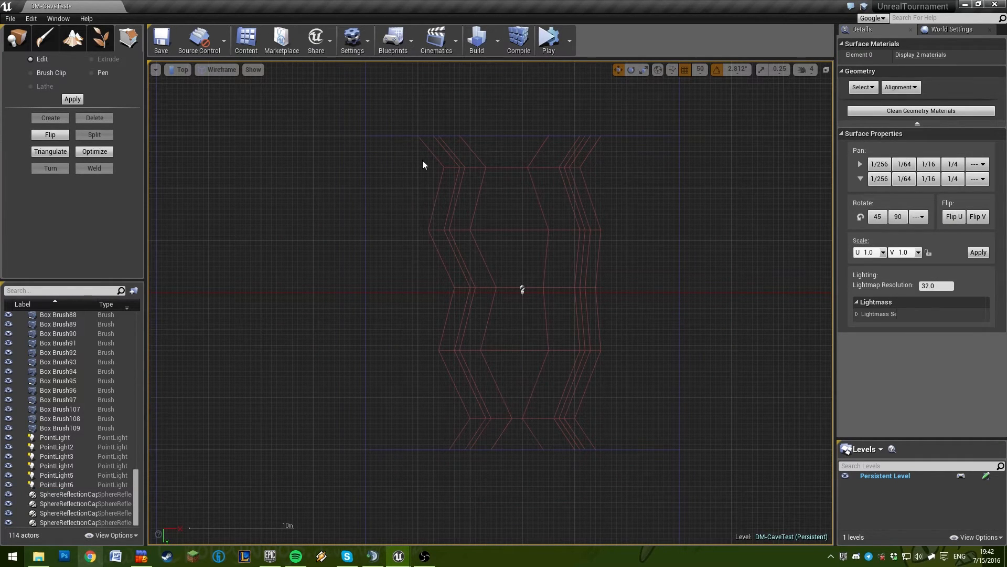
{"action": "left_click", "coordinate": [181, 71]}
{"action": "left_click", "coordinate": [181, 86]}
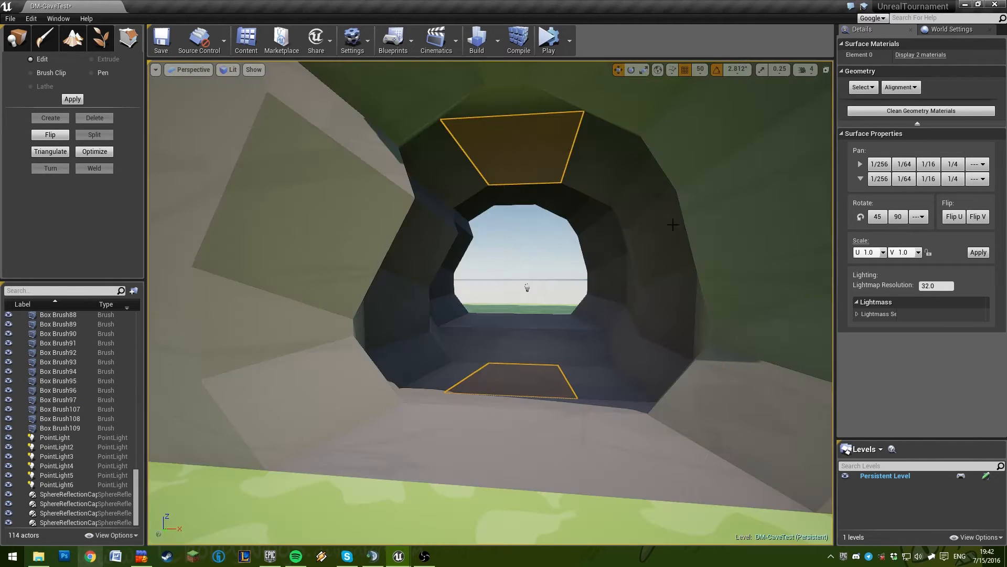
Highlight the adjoining wall and ceiling brushes at the winding tunnel's inner bend together, and clear the selection
{"action": "right_click_drag", "start_coordinate": [632, 235], "coordinate": [561, 173]}
{"action": "left_click", "coordinate": [632, 235]}
{"action": "right_click_drag", "start_coordinate": [490, 303], "coordinate": [367, 289]}
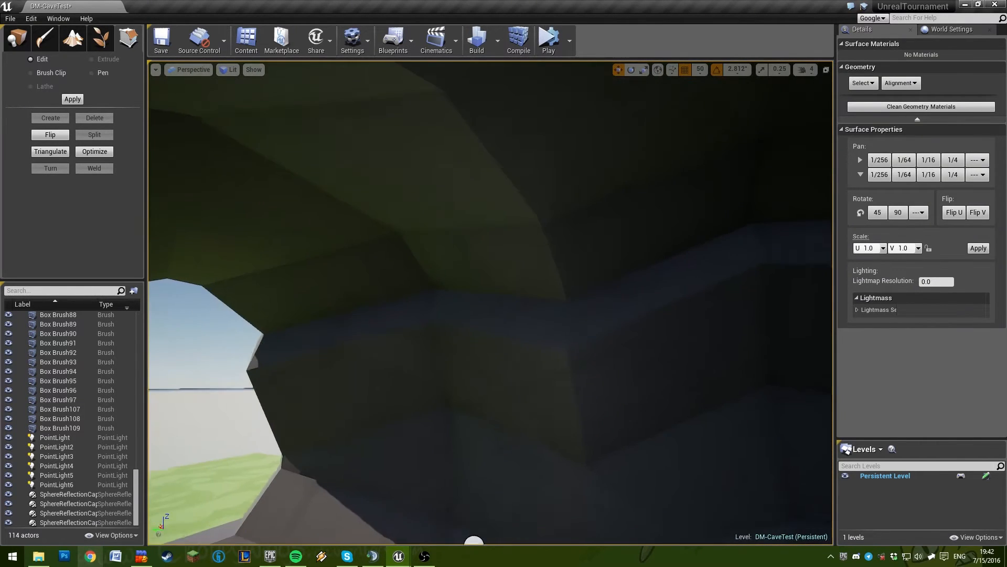
{"action": "left_click", "coordinate": [562, 307]}
{"action": "left_click", "coordinate": [558, 197], "text": "ctrl"}
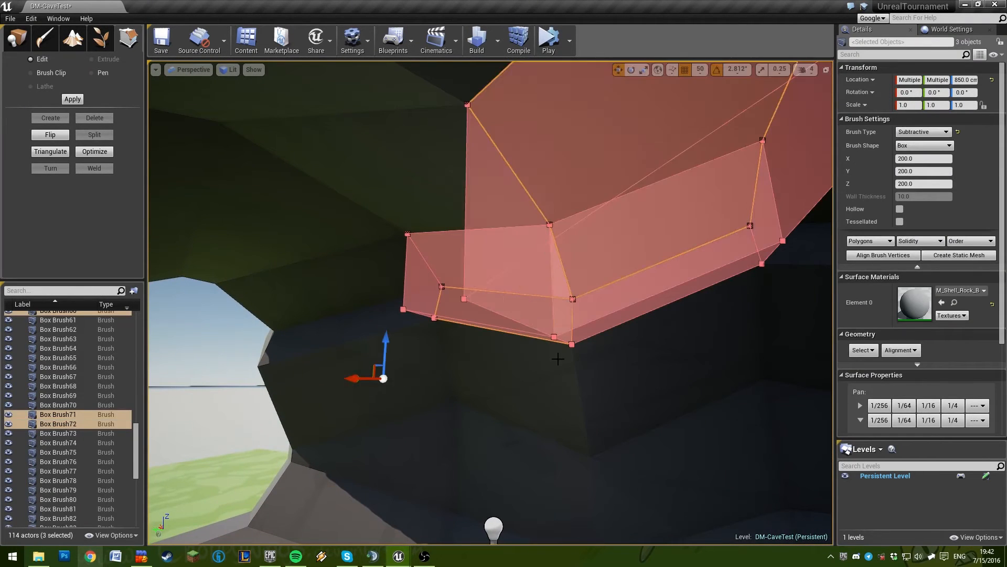
{"action": "right_click_drag", "start_coordinate": [551, 380], "coordinate": [698, 375]}
{"action": "key", "text": "Escape"}
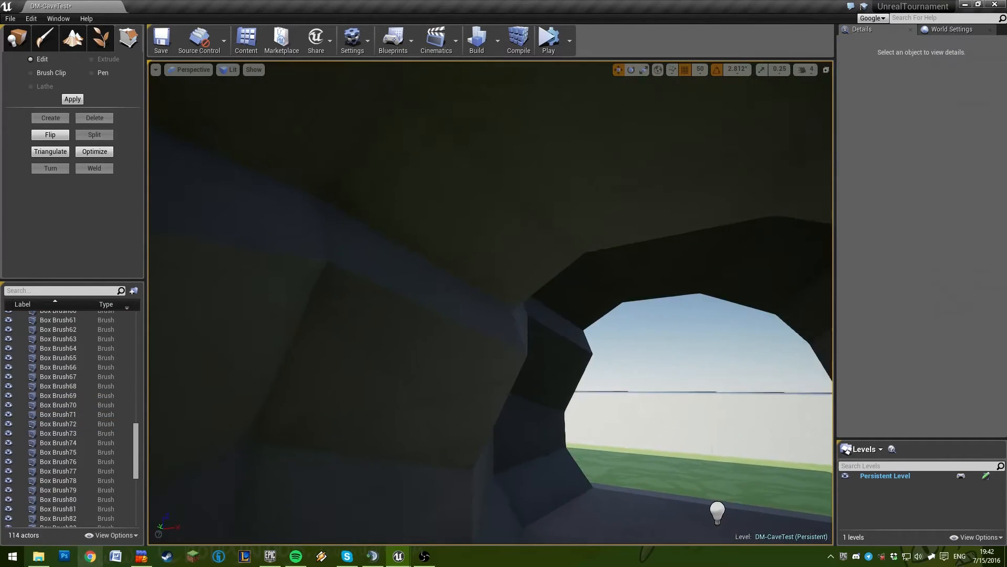
Highlight the brushes along the upper side-wall band one at a time from the cutaway side, and clear the selection
{"action": "mouse_move", "coordinate": [551, 380]}
{"action": "right_mouse_down"}
{"action": "mouse_move", "coordinate": [452, 383]}
{"action": "mouse_move", "coordinate": [472, 401]}
{"action": "mouse_move", "coordinate": [524, 373]}
{"action": "mouse_move", "coordinate": [549, 394]}
{"action": "right_mouse_up"}
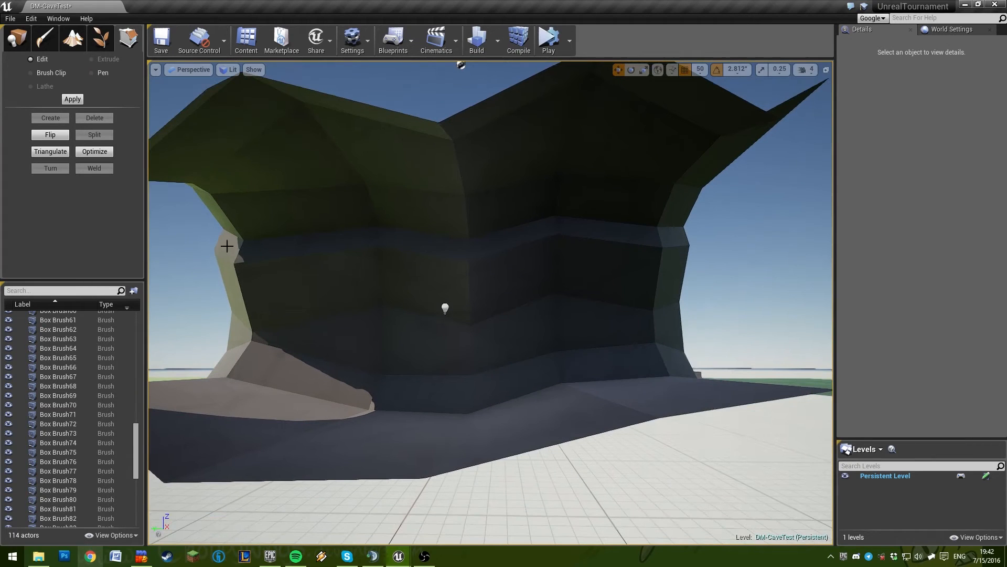
{"action": "left_click", "coordinate": [228, 243]}
{"action": "left_click", "coordinate": [352, 243]}
{"action": "left_click", "coordinate": [446, 244]}
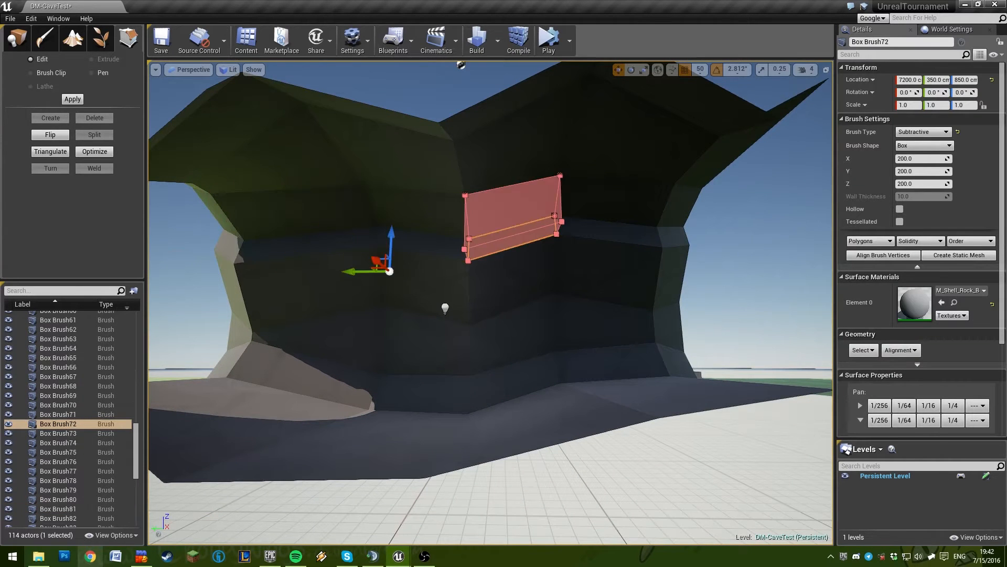
{"action": "key", "text": "Escape"}
Examine the tunnel from around its outer shell, through its opening and from inside
{"action": "right_click_drag", "start_coordinate": [609, 236], "coordinate": [829, 239]}
{"action": "right_click_drag", "start_coordinate": [603, 241], "coordinate": [509, 242]}
{"action": "left_click", "coordinate": [604, 242]}
{"action": "mouse_move", "coordinate": [548, 338]}
{"action": "right_mouse_down"}
{"action": "mouse_move", "coordinate": [608, 335]}
{"action": "mouse_move", "coordinate": [551, 334]}
{"action": "mouse_move", "coordinate": [488, 360]}
{"action": "mouse_move", "coordinate": [609, 360]}
{"action": "right_mouse_up"}
{"action": "key", "text": "Escape"}
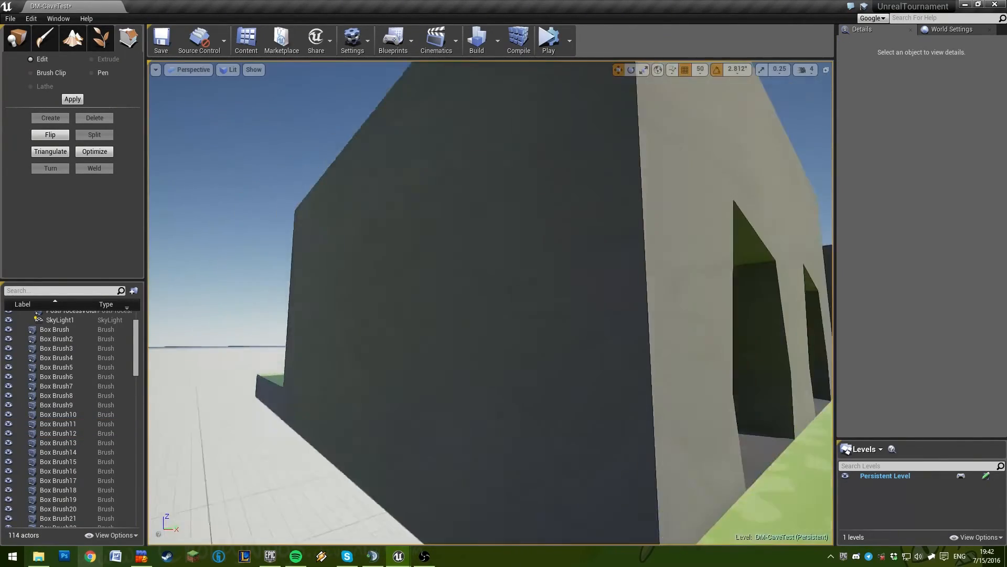
{"action": "right_click_drag", "start_coordinate": [541, 336], "coordinate": [384, 336]}
{"action": "right_click_drag", "start_coordinate": [542, 336], "coordinate": [603, 336]}
{"action": "right_click_drag", "start_coordinate": [691, 342], "coordinate": [630, 330]}
{"action": "right_click_drag", "start_coordinate": [460, 318], "coordinate": [532, 319]}
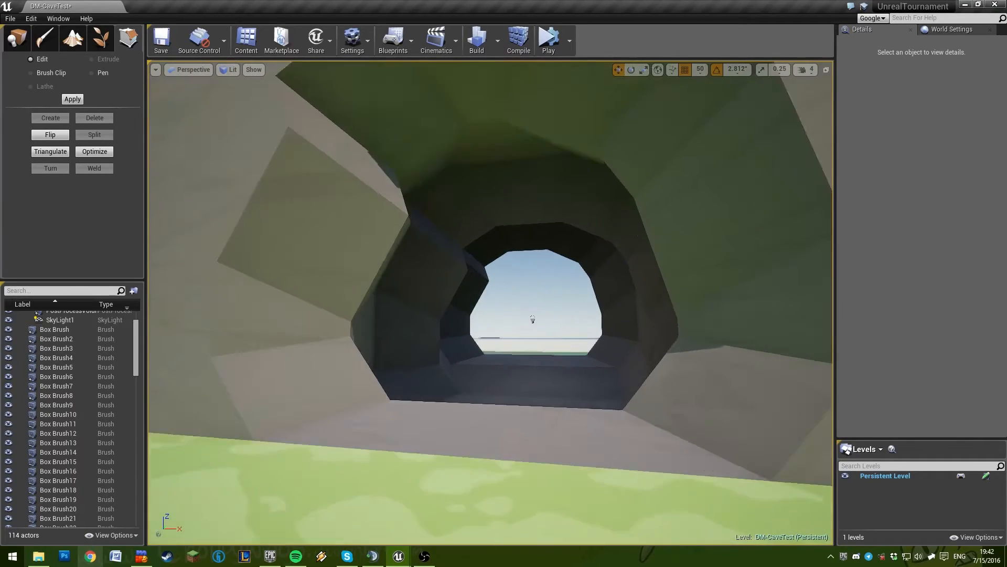
{"action": "right_click_drag", "start_coordinate": [637, 335], "coordinate": [409, 354]}
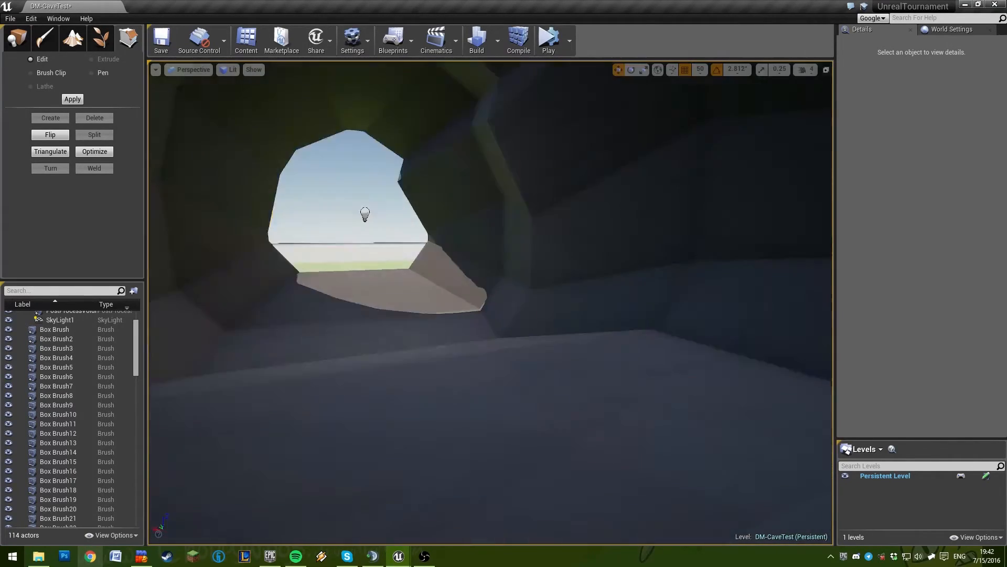
Highlight the six adjoining side-wall and ceiling brushes that form the tunnel's middle bend together
{"action": "right_click_drag", "start_coordinate": [446, 299], "coordinate": [503, 270]}
{"action": "left_click", "coordinate": [482, 278]}
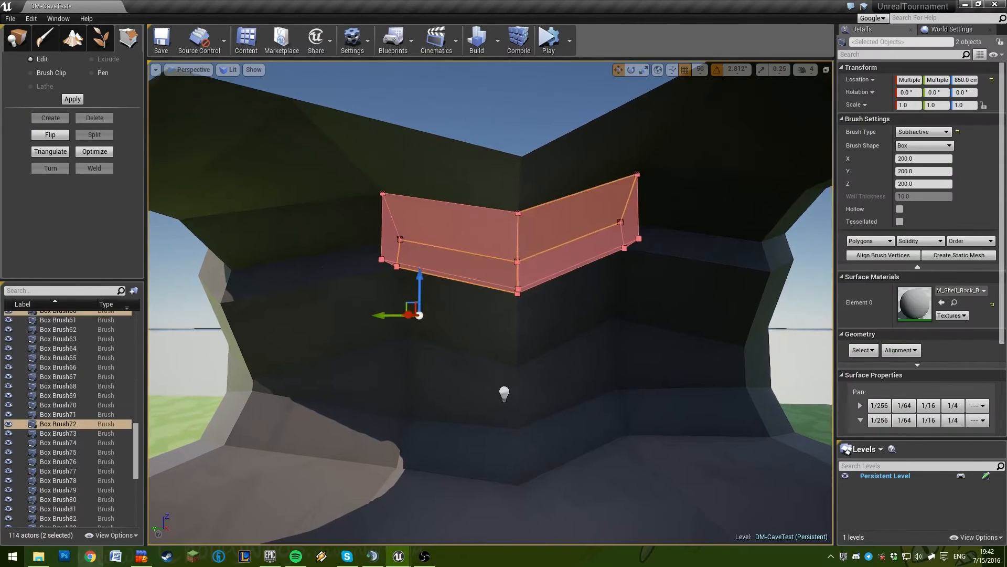
{"action": "mouse_move", "coordinate": [577, 302]}
{"action": "right_mouse_down"}
{"action": "mouse_move", "coordinate": [511, 303]}
{"action": "mouse_move", "coordinate": [625, 305]}
{"action": "mouse_move", "coordinate": [625, 273]}
{"action": "right_mouse_up"}
{"action": "left_click", "coordinate": [580, 303], "text": "ctrl"}
{"action": "left_click", "coordinate": [525, 299], "text": "ctrl"}
{"action": "left_click", "coordinate": [337, 274], "text": "ctrl"}
{"action": "mouse_move", "coordinate": [524, 299]}
{"action": "right_mouse_down"}
{"action": "mouse_move", "coordinate": [540, 291]}
{"action": "mouse_move", "coordinate": [420, 285]}
{"action": "right_mouse_up"}
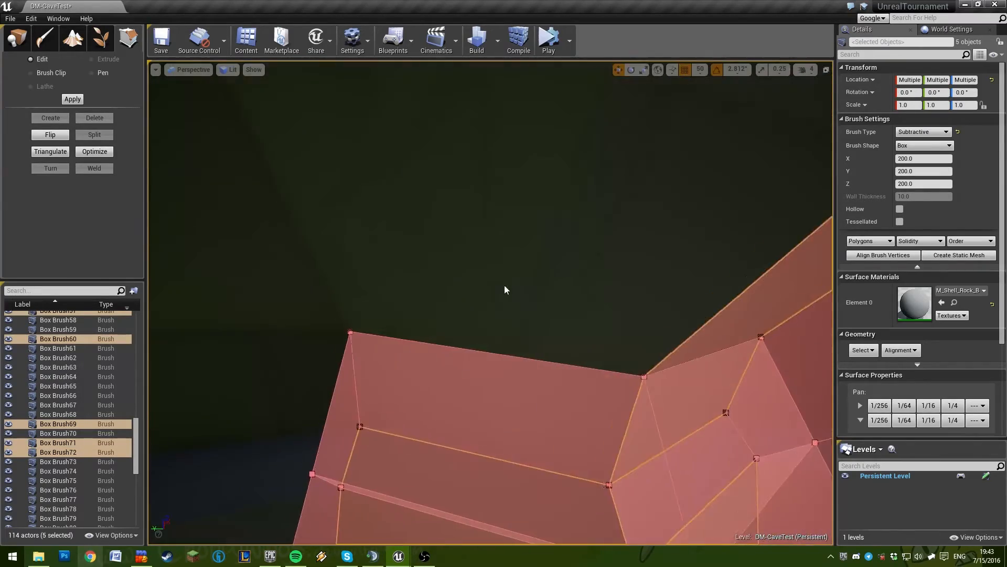
{"action": "right_click_drag", "start_coordinate": [505, 285], "coordinate": [604, 341]}
{"action": "left_click", "coordinate": [540, 423], "text": "ctrl"}
{"action": "mouse_move", "coordinate": [540, 423]}
{"action": "right_mouse_down"}
{"action": "mouse_move", "coordinate": [536, 367]}
{"action": "mouse_move", "coordinate": [509, 383]}
{"action": "mouse_move", "coordinate": [440, 370]}
{"action": "mouse_move", "coordinate": [362, 409]}
{"action": "right_mouse_up"}
{"action": "mouse_move", "coordinate": [394, 211]}
{"action": "right_mouse_down"}
{"action": "mouse_move", "coordinate": [509, 210]}
{"action": "mouse_move", "coordinate": [375, 212]}
{"action": "mouse_move", "coordinate": [472, 210]}
{"action": "mouse_move", "coordinate": [493, 226]}
{"action": "mouse_move", "coordinate": [485, 223]}
{"action": "right_mouse_up"}
Check the outline of the six selected bend brushes in the Top view, and return to Perspective to inspect them from above
{"action": "left_click", "coordinate": [187, 107]}
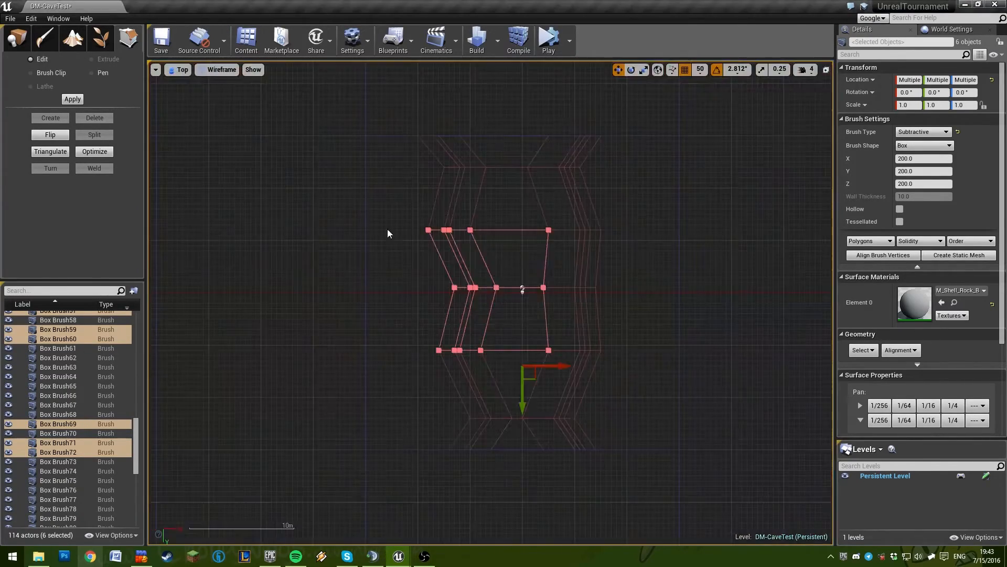
{"action": "left_click", "coordinate": [180, 71]}
{"action": "left_click", "coordinate": [181, 86]}
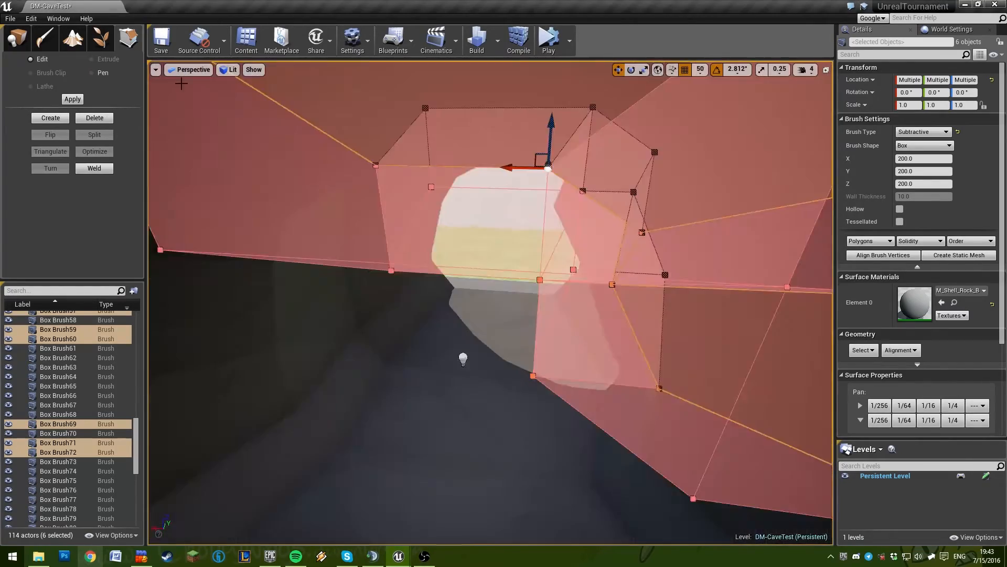
{"action": "mouse_move", "coordinate": [262, 173]}
{"action": "right_mouse_down"}
{"action": "mouse_move", "coordinate": [225, 170]}
{"action": "mouse_move", "coordinate": [325, 194]}
{"action": "mouse_move", "coordinate": [315, 131]}
{"action": "right_mouse_up"}
{"action": "mouse_move", "coordinate": [610, 268]}
{"action": "right_mouse_down"}
{"action": "mouse_move", "coordinate": [630, 336]}
{"action": "mouse_move", "coordinate": [666, 341]}
{"action": "mouse_move", "coordinate": [611, 320]}
{"action": "right_mouse_up"}
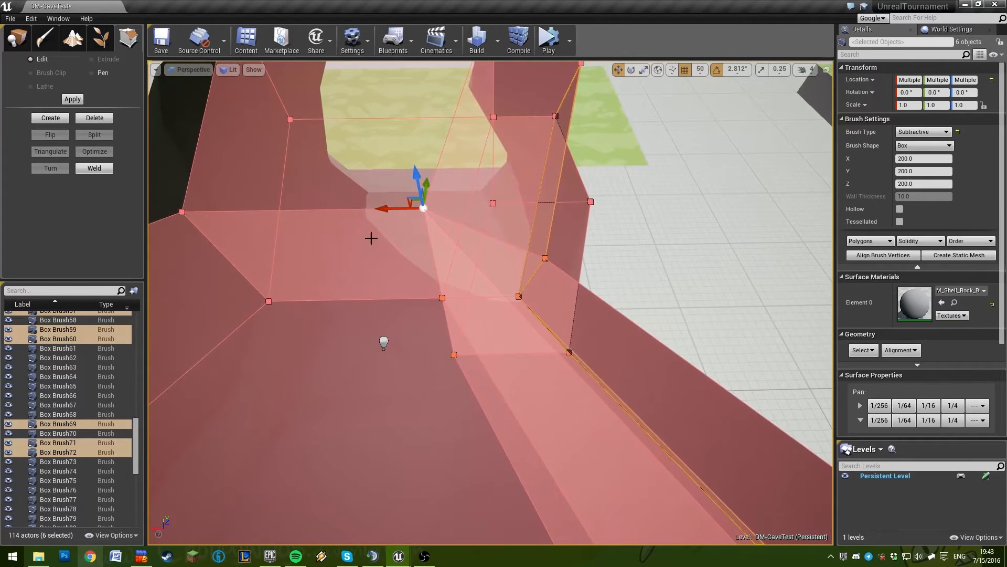
{"action": "right_click_drag", "start_coordinate": [371, 238], "coordinate": [375, 157]}
Replace the multiple selection by highlighting individual lower side-wall brushes at the bend
{"action": "left_click", "coordinate": [547, 295]}
{"action": "mouse_move", "coordinate": [546, 294]}
{"action": "right_mouse_down"}
{"action": "mouse_move", "coordinate": [551, 278]}
{"action": "mouse_move", "coordinate": [682, 278]}
{"action": "mouse_move", "coordinate": [535, 294]}
{"action": "right_mouse_up"}
{"action": "left_click", "coordinate": [578, 339]}
{"action": "mouse_move", "coordinate": [578, 339]}
{"action": "right_mouse_down"}
{"action": "mouse_move", "coordinate": [556, 331]}
{"action": "mouse_move", "coordinate": [604, 334]}
{"action": "right_mouse_up"}
{"action": "left_click", "coordinate": [578, 339]}
Try to move the shared edge of the side-wall and ceiling brushes Box Brush57, 59 and 60 along X
{"action": "left_click", "coordinate": [531, 331]}
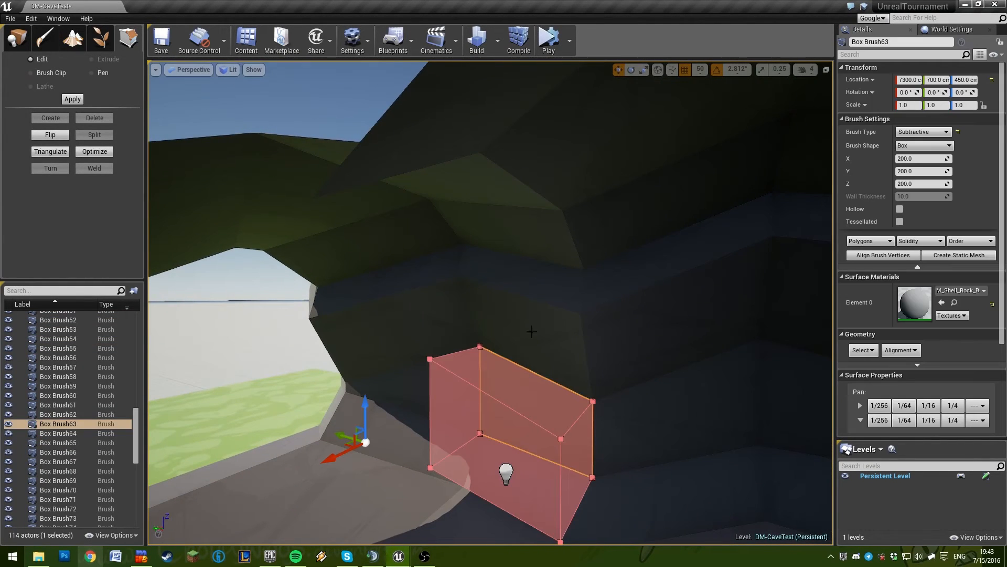
{"action": "left_click", "coordinate": [505, 184], "text": "ctrl"}
{"action": "mouse_move", "coordinate": [504, 185]}
{"action": "right_mouse_down"}
{"action": "mouse_move", "coordinate": [535, 176]}
{"action": "mouse_move", "coordinate": [540, 220]}
{"action": "mouse_move", "coordinate": [530, 247]}
{"action": "mouse_move", "coordinate": [378, 244]}
{"action": "mouse_move", "coordinate": [630, 208]}
{"action": "mouse_move", "coordinate": [621, 204]}
{"action": "right_mouse_up"}
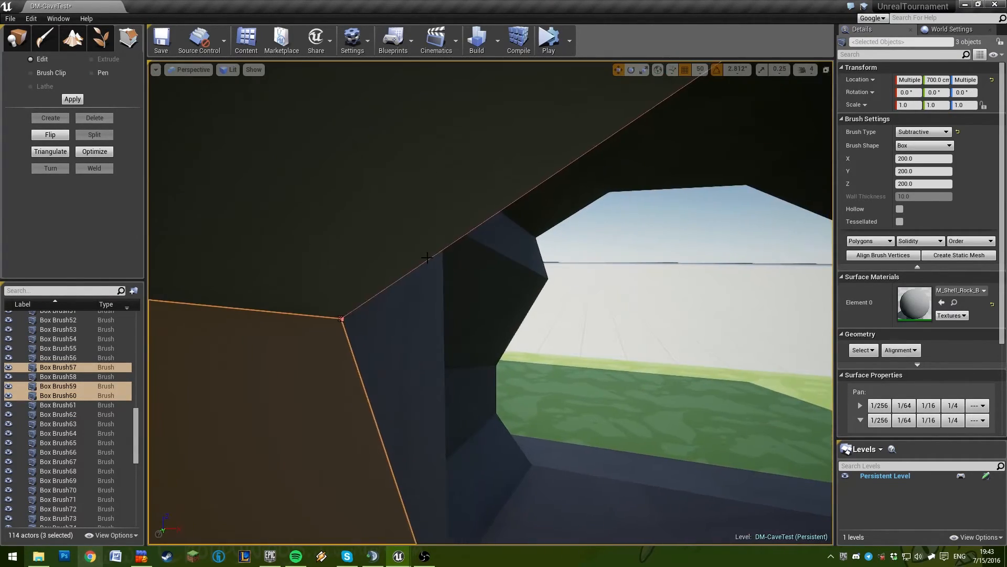
{"action": "left_click", "coordinate": [430, 258]}
{"action": "mouse_move", "coordinate": [431, 259]}
{"action": "right_mouse_down"}
{"action": "mouse_move", "coordinate": [437, 290]}
{"action": "mouse_move", "coordinate": [503, 294]}
{"action": "mouse_move", "coordinate": [642, 330]}
{"action": "right_mouse_up"}
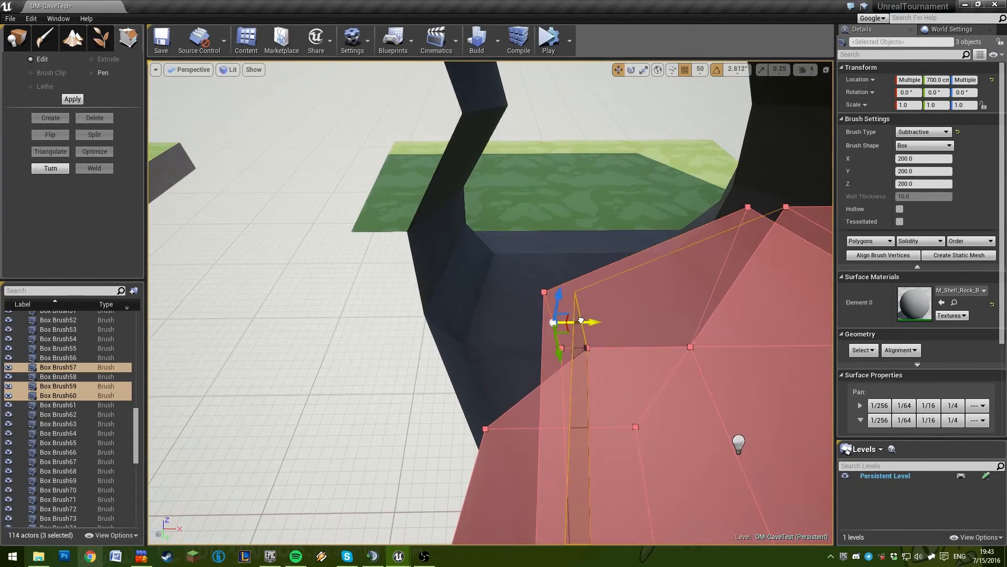
{"action": "left_click_drag", "start_coordinate": [545, 319], "coordinate": [585, 324]}
{"action": "mouse_move", "coordinate": [585, 324]}
{"action": "right_mouse_down"}
{"action": "mouse_move", "coordinate": [624, 341]}
{"action": "mouse_move", "coordinate": [629, 294]}
{"action": "mouse_move", "coordinate": [609, 335]}
{"action": "mouse_move", "coordinate": [585, 325]}
{"action": "right_mouse_up"}
{"action": "key", "text": "ctrl+z"}
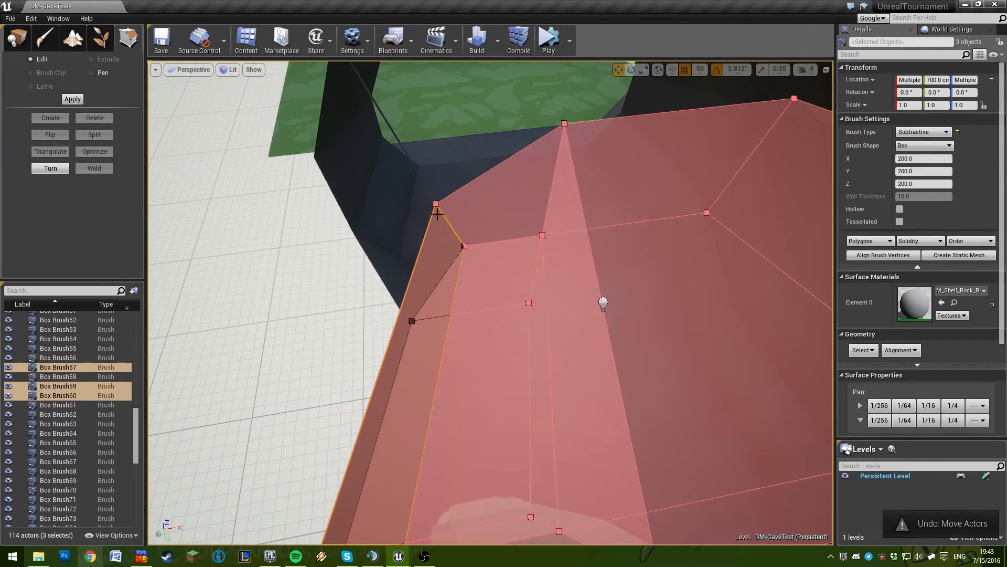
Inspect the bend's selected brushes from inside the tunnel, and clear the selection
{"action": "right_click_drag", "start_coordinate": [434, 204], "coordinate": [509, 239]}
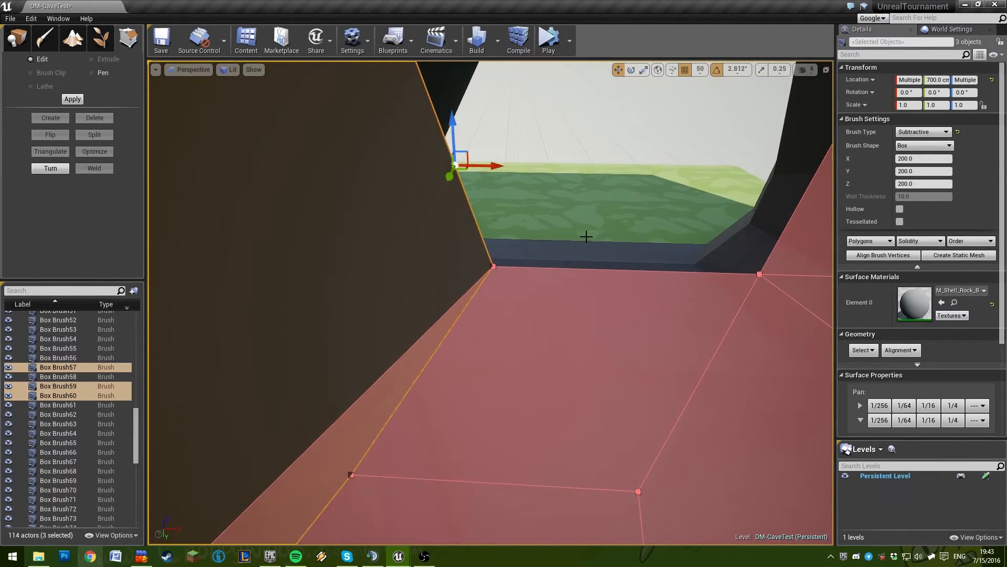
{"action": "mouse_move", "coordinate": [586, 236]}
{"action": "right_mouse_down"}
{"action": "mouse_move", "coordinate": [530, 284]}
{"action": "mouse_move", "coordinate": [555, 338]}
{"action": "mouse_move", "coordinate": [543, 320]}
{"action": "mouse_move", "coordinate": [535, 327]}
{"action": "right_mouse_up"}
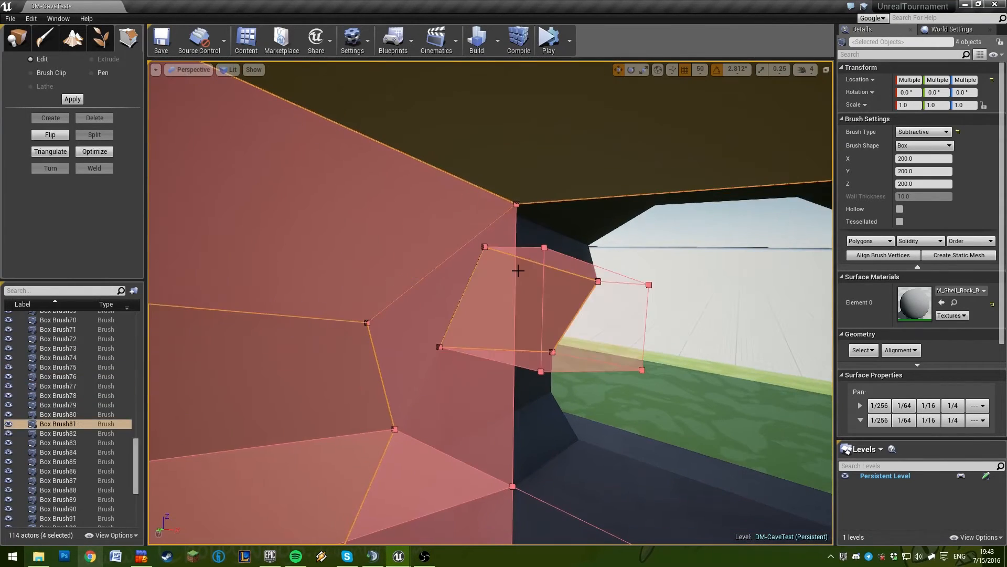
{"action": "key", "text": "Escape"}
Reshape the upper side-wall brush Box Brush60 by moving its selected face along X, and rebuild the geometry
{"action": "right_click_drag", "start_coordinate": [514, 220], "coordinate": [520, 346]}
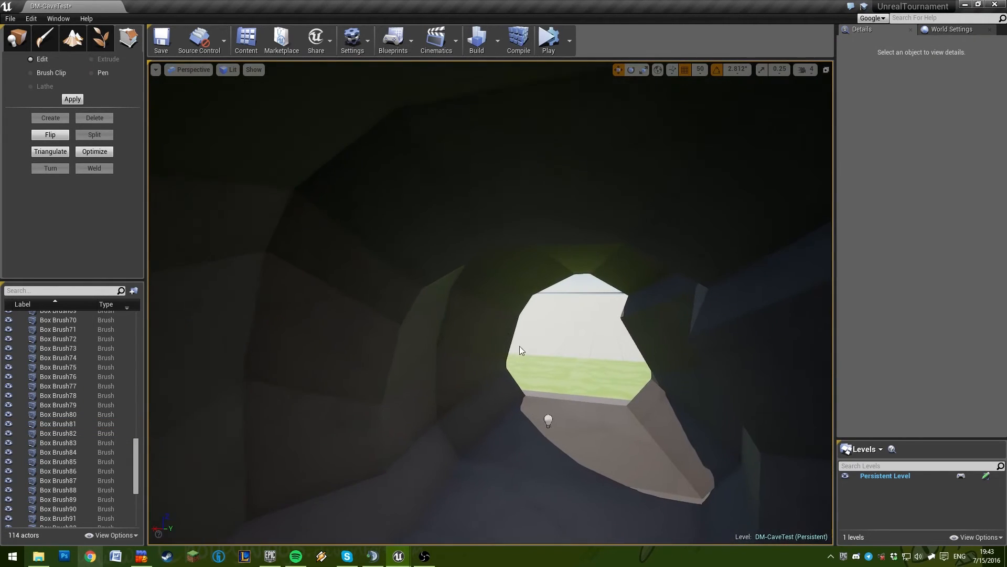
{"action": "left_click", "coordinate": [644, 298]}
{"action": "right_click_drag", "start_coordinate": [645, 298], "coordinate": [688, 302]}
{"action": "mouse_move", "coordinate": [500, 318]}
{"action": "right_mouse_down"}
{"action": "mouse_move", "coordinate": [517, 310]}
{"action": "mouse_move", "coordinate": [530, 357]}
{"action": "mouse_move", "coordinate": [604, 336]}
{"action": "right_mouse_up"}
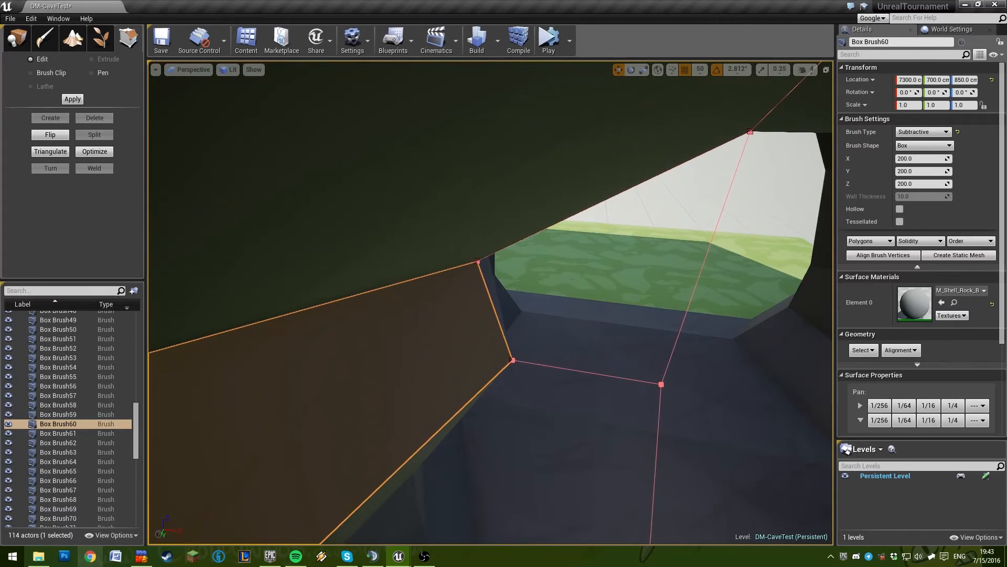
{"action": "mouse_move", "coordinate": [535, 162]}
{"action": "right_mouse_down"}
{"action": "mouse_move", "coordinate": [588, 168]}
{"action": "mouse_move", "coordinate": [535, 162]}
{"action": "mouse_move", "coordinate": [459, 308]}
{"action": "right_mouse_up"}
{"action": "left_click", "coordinate": [535, 162]}
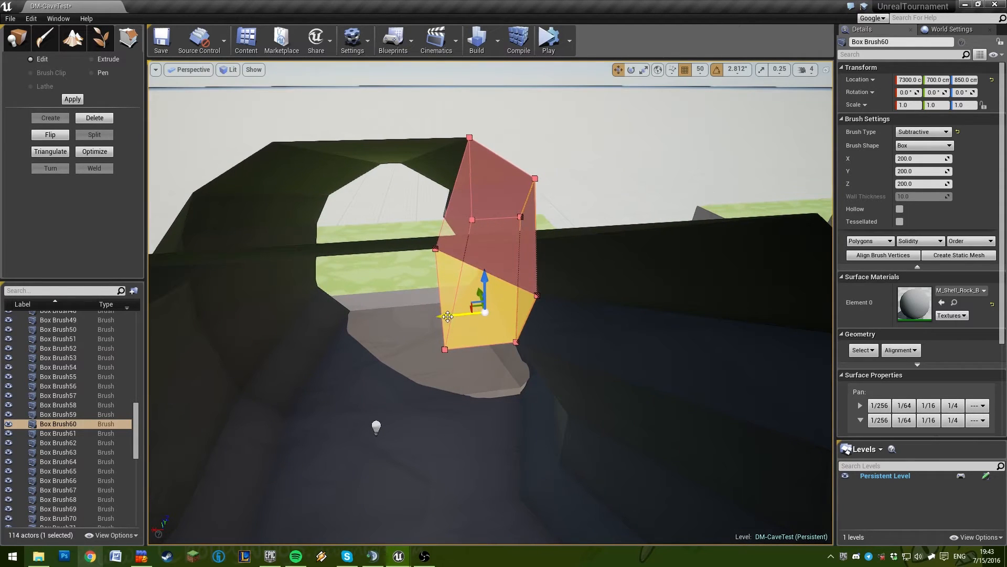
{"action": "key", "text": "Delete"}
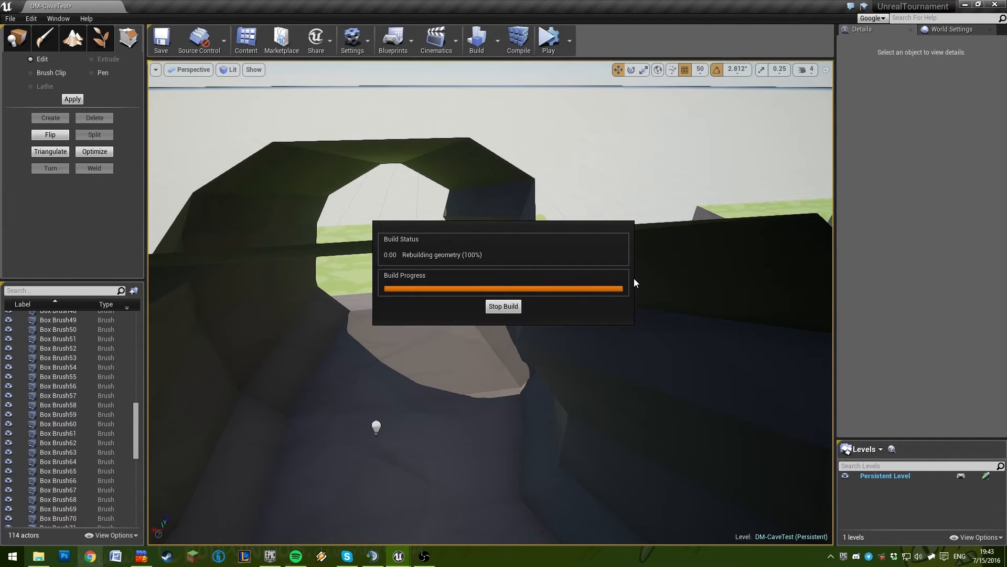
In the Top view, move the inner-bend corner vertices of Box Brush59 outward along X, and rebuild the geometry in Perspective
{"action": "right_click_drag", "start_coordinate": [634, 276], "coordinate": [655, 212]}
{"action": "mouse_move", "coordinate": [450, 294]}
{"action": "right_mouse_down"}
{"action": "mouse_move", "coordinate": [546, 301]}
{"action": "mouse_move", "coordinate": [378, 286]}
{"action": "right_mouse_up"}
{"action": "left_click", "coordinate": [449, 294]}
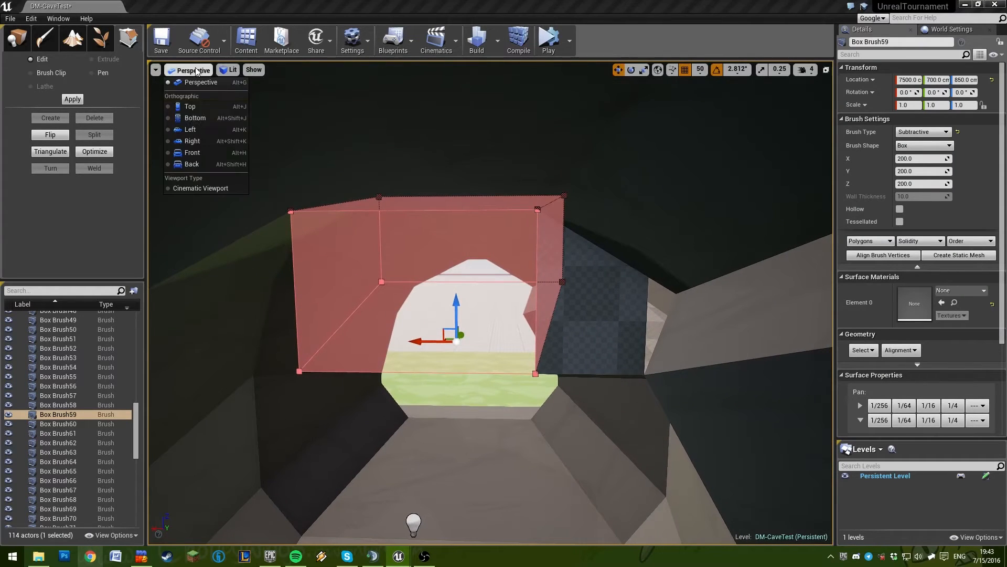
{"action": "left_click", "coordinate": [189, 106]}
{"action": "right_click_drag", "start_coordinate": [487, 251], "coordinate": [514, 231]}
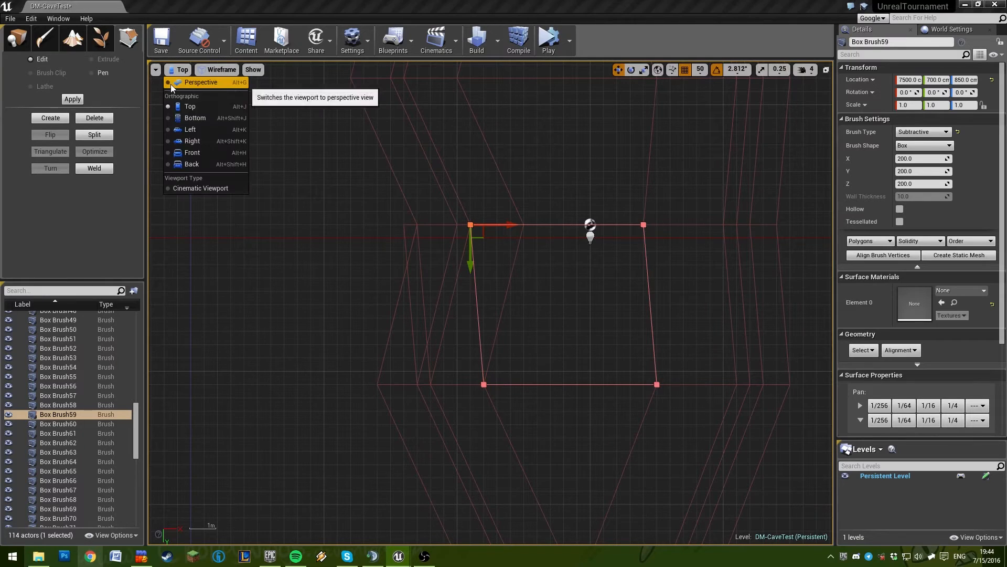
{"action": "left_click", "coordinate": [195, 86]}
{"action": "left_click", "coordinate": [480, 146]}
{"action": "left_click", "coordinate": [486, 301]}
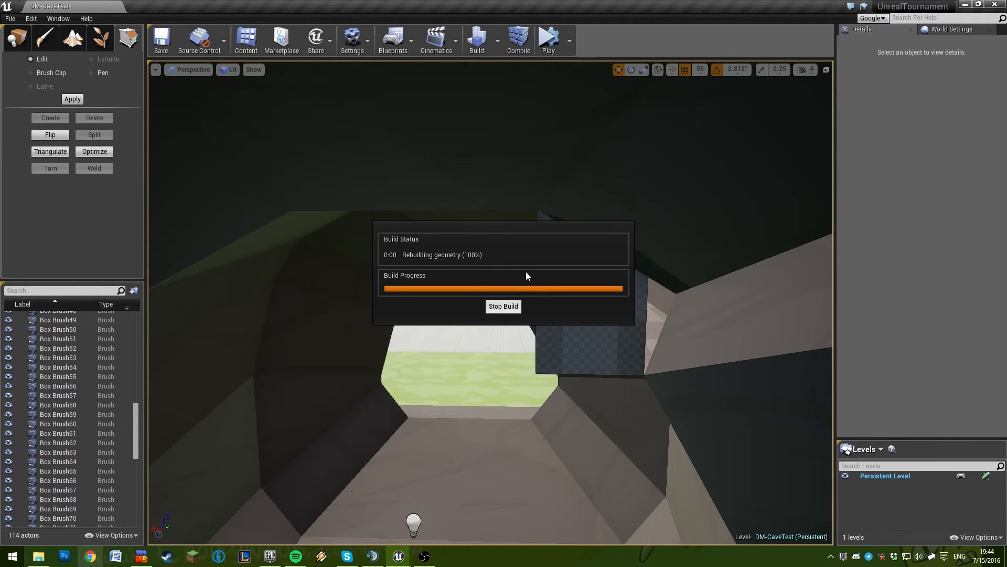
Try to move an edge of the middle side-wall brush Box Brush57 along X
{"action": "right_click_drag", "start_coordinate": [526, 272], "coordinate": [564, 257]}
{"action": "left_click", "coordinate": [498, 332]}
{"action": "mouse_move", "coordinate": [498, 333]}
{"action": "right_mouse_down"}
{"action": "mouse_move", "coordinate": [525, 331]}
{"action": "mouse_move", "coordinate": [420, 336]}
{"action": "mouse_move", "coordinate": [507, 388]}
{"action": "mouse_move", "coordinate": [466, 367]}
{"action": "mouse_move", "coordinate": [504, 293]}
{"action": "mouse_move", "coordinate": [630, 315]}
{"action": "mouse_move", "coordinate": [530, 374]}
{"action": "mouse_move", "coordinate": [724, 367]}
{"action": "mouse_move", "coordinate": [787, 346]}
{"action": "right_mouse_up"}
{"action": "left_click", "coordinate": [498, 332]}
{"action": "left_click", "coordinate": [498, 332]}
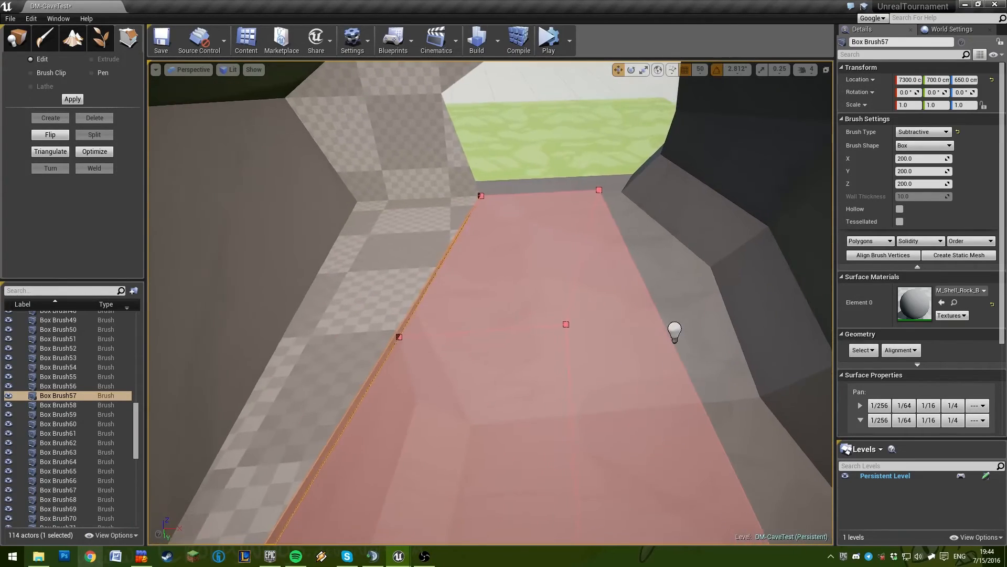
{"action": "mouse_move", "coordinate": [566, 239]}
{"action": "right_mouse_down"}
{"action": "mouse_move", "coordinate": [545, 142]}
{"action": "mouse_move", "coordinate": [538, 160]}
{"action": "right_mouse_up"}
{"action": "right_click_drag", "start_coordinate": [512, 211], "coordinate": [482, 157]}
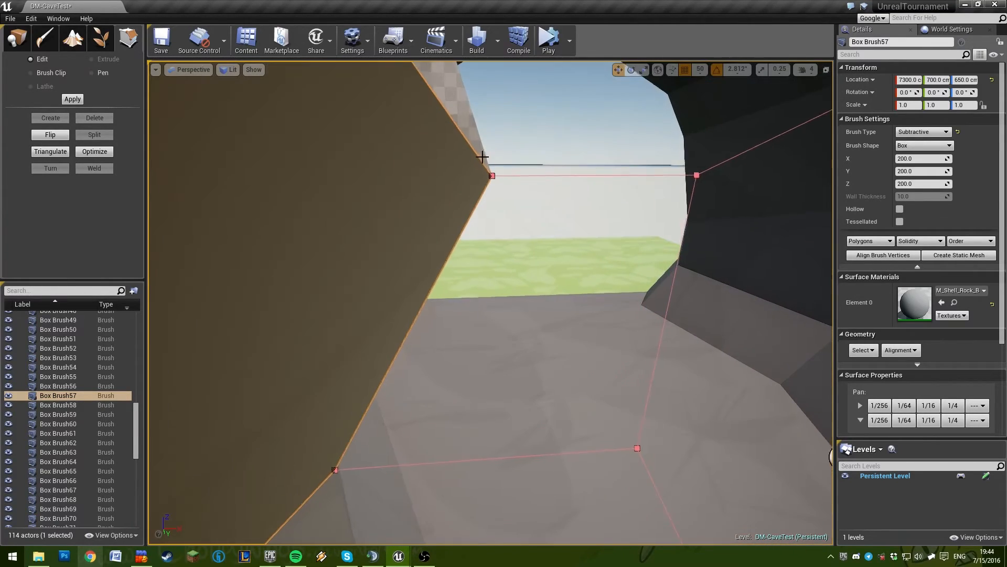
{"action": "mouse_move", "coordinate": [490, 303]}
{"action": "right_mouse_down"}
{"action": "mouse_move", "coordinate": [485, 388]}
{"action": "mouse_move", "coordinate": [488, 247]}
{"action": "right_mouse_up"}
{"action": "left_click", "coordinate": [564, 297]}
{"action": "mouse_move", "coordinate": [565, 297]}
{"action": "right_mouse_down"}
{"action": "mouse_move", "coordinate": [569, 383]}
{"action": "mouse_move", "coordinate": [583, 368]}
{"action": "right_mouse_up"}
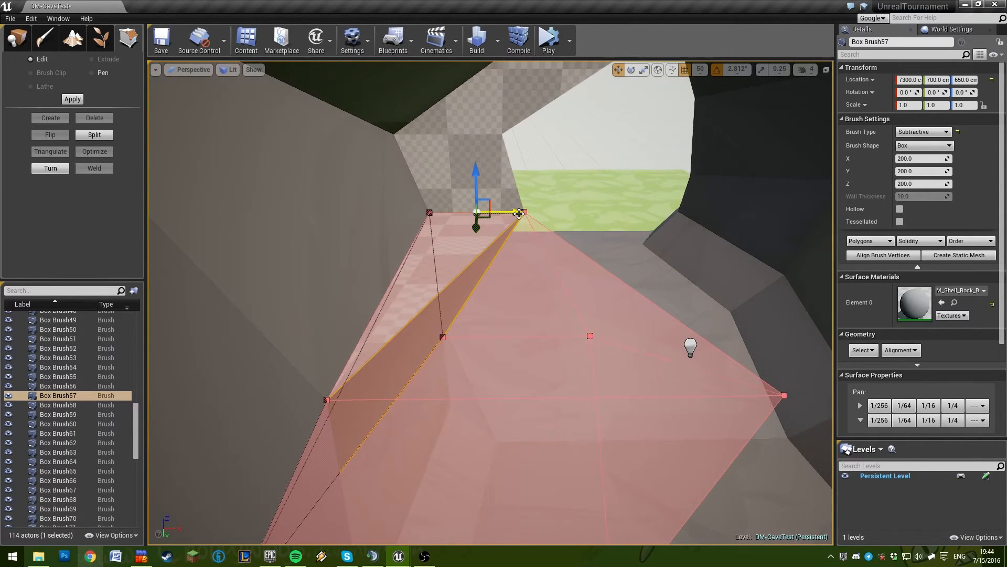
{"action": "mouse_move", "coordinate": [519, 213]}
{"action": "right_mouse_down"}
{"action": "mouse_move", "coordinate": [516, 189]}
{"action": "mouse_move", "coordinate": [522, 207]}
{"action": "right_mouse_up"}
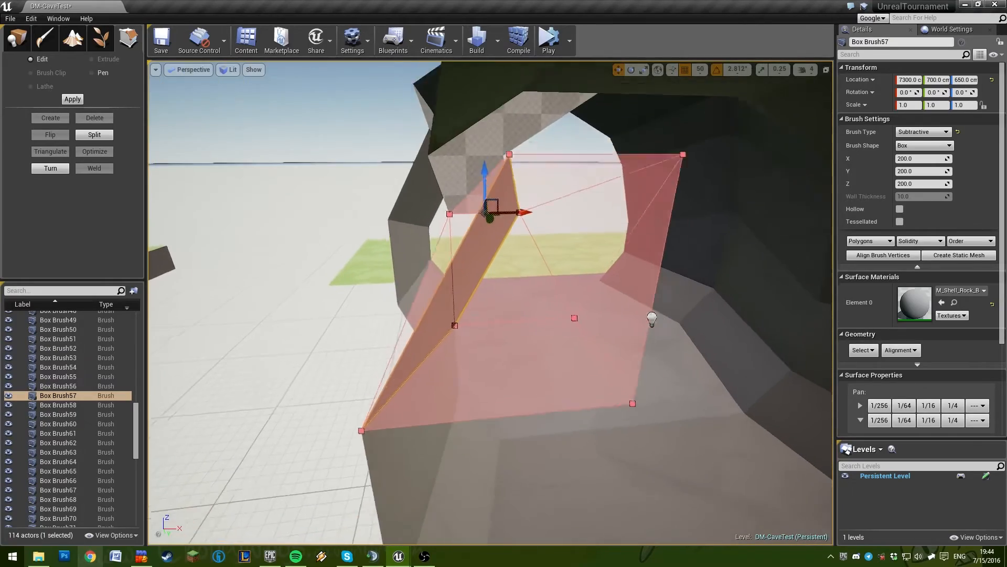
Select a whole face of Box Brush57, reposition it at the bend, and rebuild the geometry
{"action": "right_click_drag", "start_coordinate": [555, 288], "coordinate": [608, 302]}
{"action": "left_click", "coordinate": [625, 349]}
{"action": "mouse_move", "coordinate": [625, 349]}
{"action": "right_mouse_down"}
{"action": "mouse_move", "coordinate": [656, 352]}
{"action": "mouse_move", "coordinate": [533, 346]}
{"action": "mouse_move", "coordinate": [548, 351]}
{"action": "right_mouse_up"}
{"action": "right_click_drag", "start_coordinate": [589, 318], "coordinate": [591, 313]}
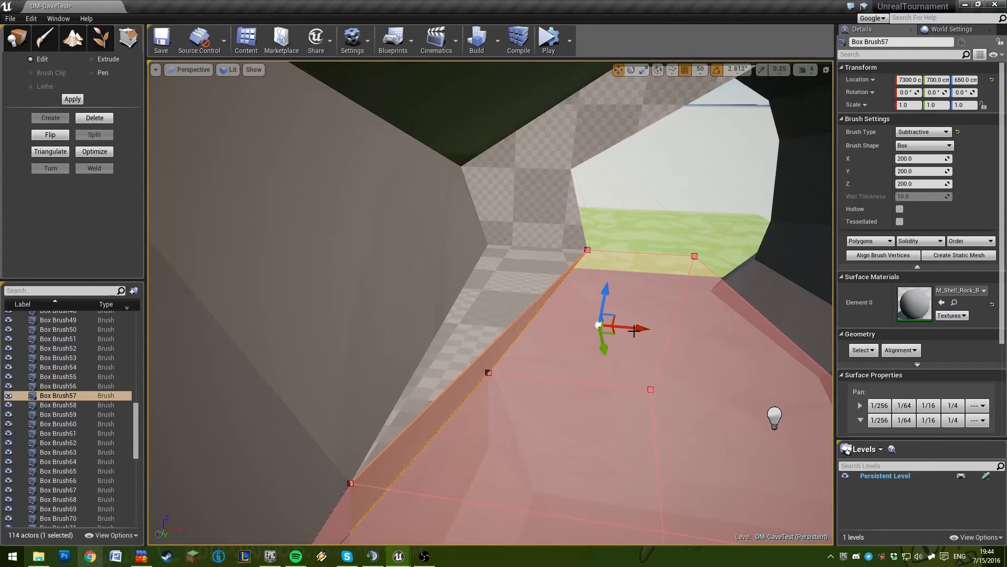
{"action": "left_click", "coordinate": [628, 202]}
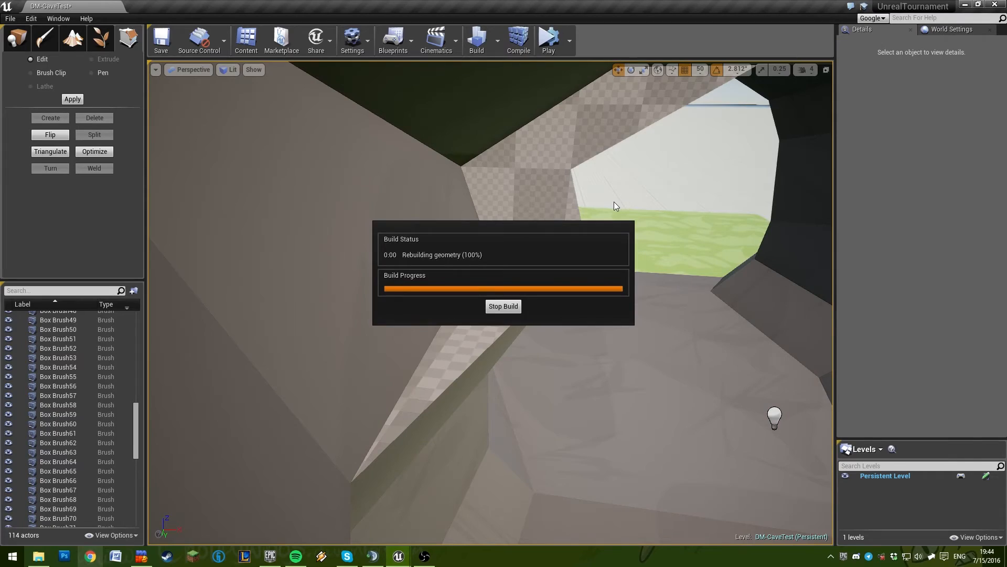
Move the side edge of the neighbouring brush Box Brush56 along X, and rebuild the geometry
{"action": "right_click_drag", "start_coordinate": [607, 229], "coordinate": [546, 234]}
{"action": "mouse_move", "coordinate": [559, 302]}
{"action": "right_mouse_down"}
{"action": "mouse_move", "coordinate": [557, 317]}
{"action": "mouse_move", "coordinate": [601, 334]}
{"action": "right_mouse_up"}
{"action": "left_click", "coordinate": [558, 303]}
{"action": "left_click", "coordinate": [601, 335]}
{"action": "right_click_drag", "start_coordinate": [560, 360], "coordinate": [560, 360]}
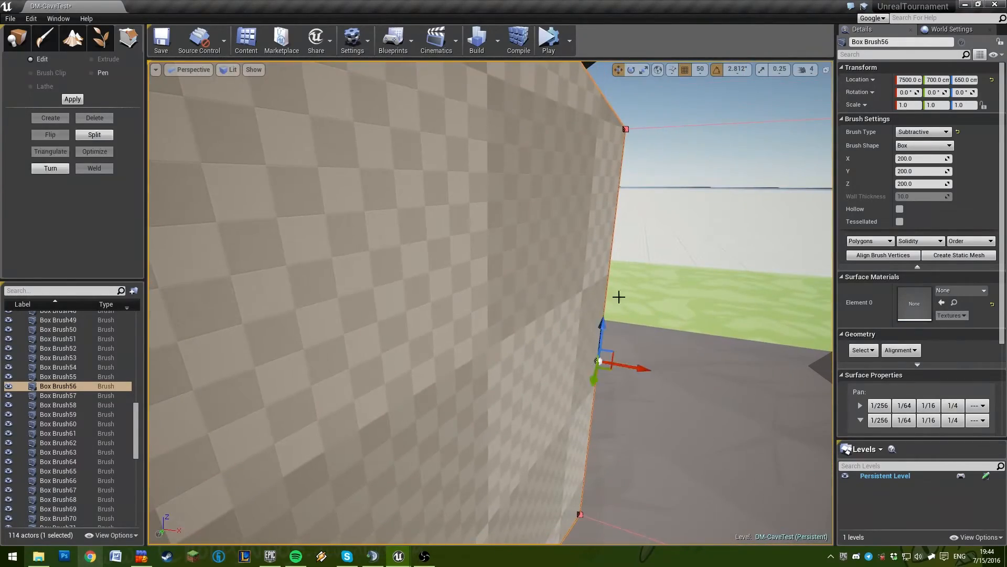
{"action": "right_click_drag", "start_coordinate": [619, 296], "coordinate": [619, 297]}
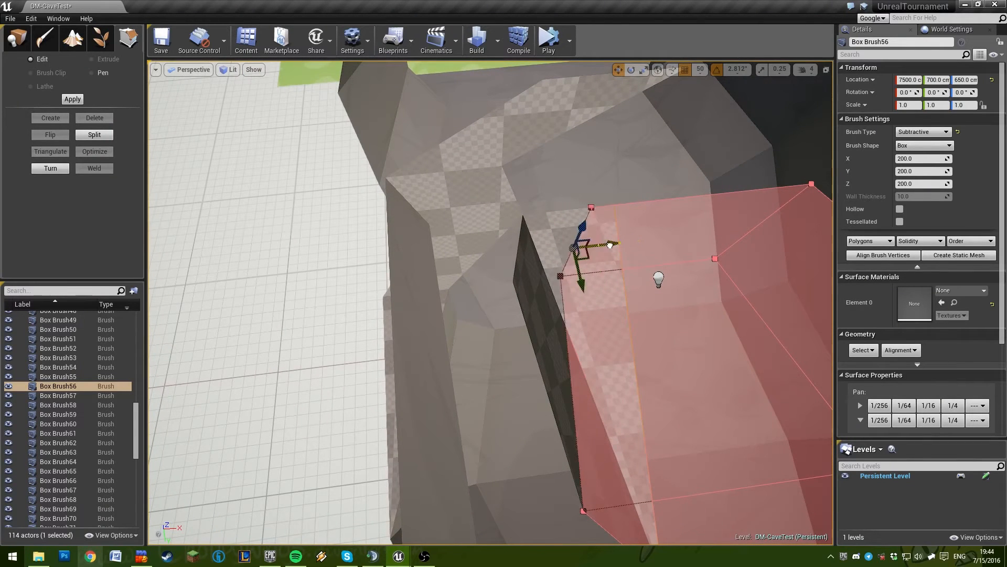
{"action": "right_click_drag", "start_coordinate": [419, 249], "coordinate": [418, 248]}
{"action": "left_click", "coordinate": [419, 249]}
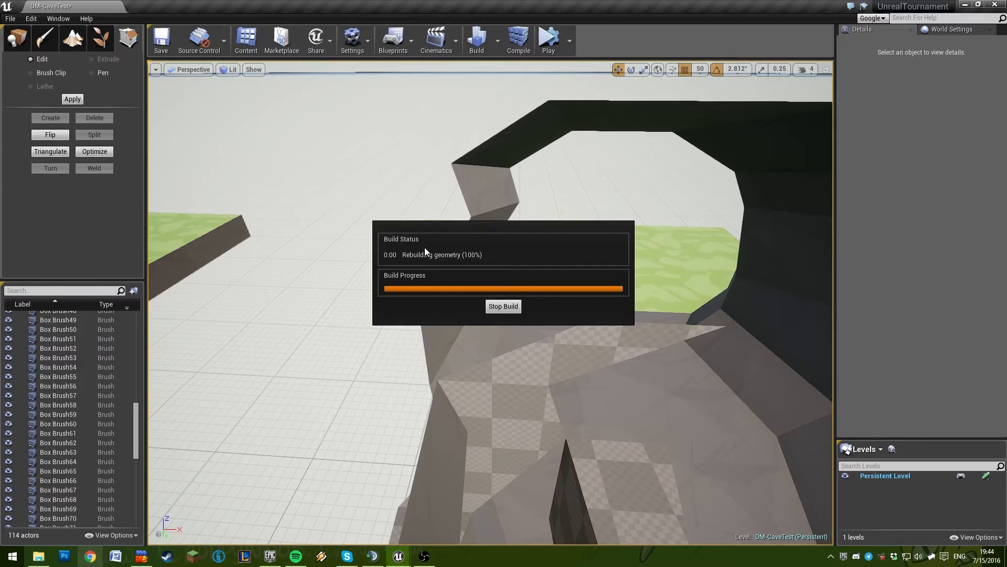
Try to move the upper corner vertex of the lower side-wall brush Box Brush63 along X at the bend
{"action": "right_click_drag", "start_coordinate": [424, 247], "coordinate": [424, 247]}
{"action": "left_click", "coordinate": [426, 404]}
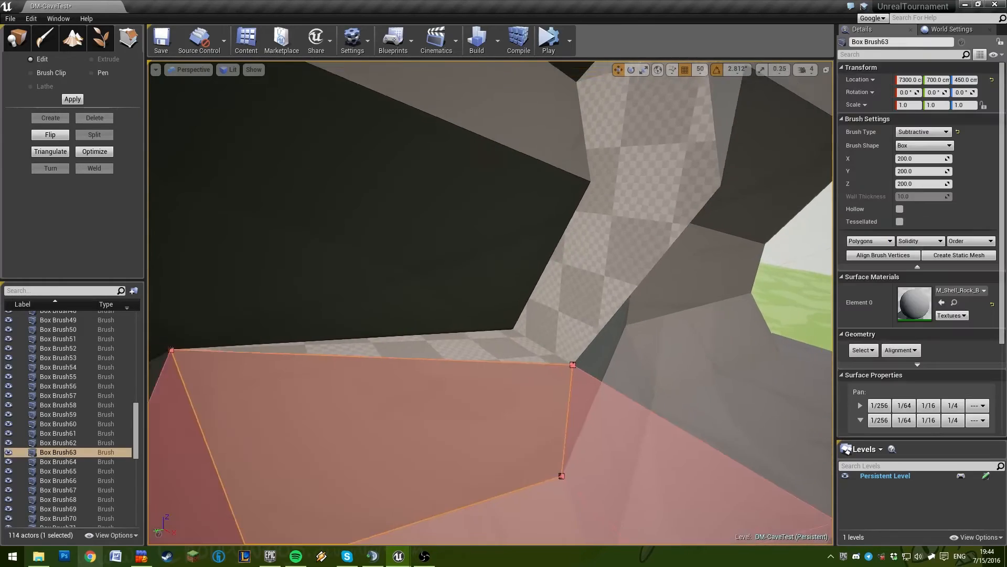
{"action": "right_click_drag", "start_coordinate": [426, 405], "coordinate": [426, 405]}
{"action": "right_click_drag", "start_coordinate": [596, 197], "coordinate": [595, 197]}
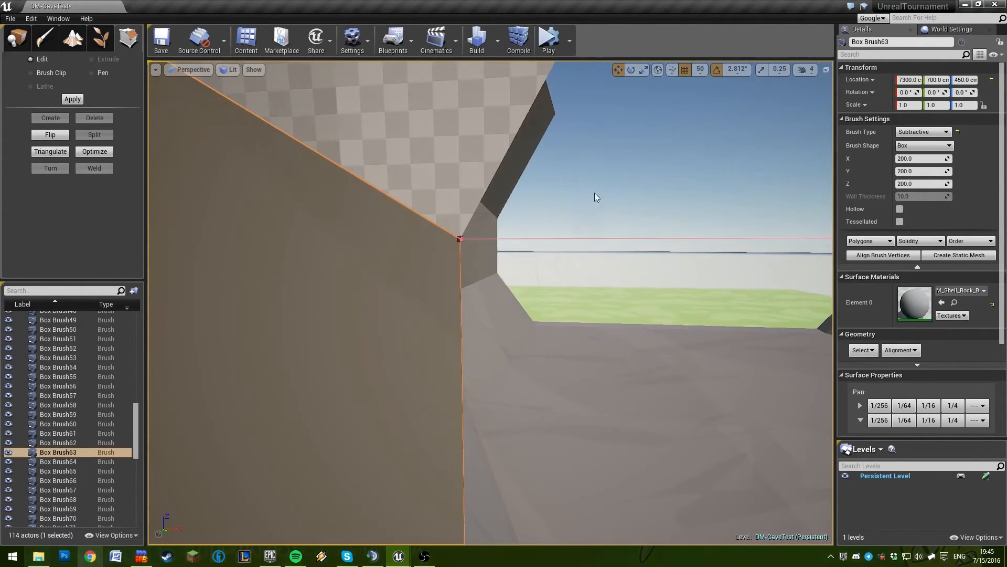
{"action": "left_click", "coordinate": [461, 238]}
{"action": "mouse_move", "coordinate": [461, 238]}
{"action": "right_mouse_down"}
{"action": "mouse_move", "coordinate": [561, 222]}
{"action": "mouse_move", "coordinate": [575, 238]}
{"action": "right_mouse_up"}
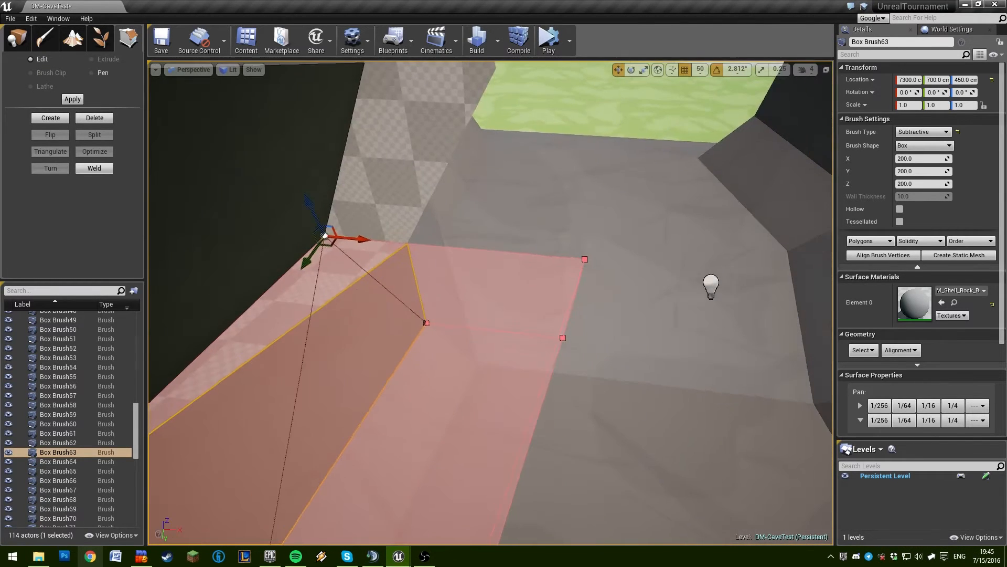
{"action": "right_click_drag", "start_coordinate": [496, 252], "coordinate": [495, 252]}
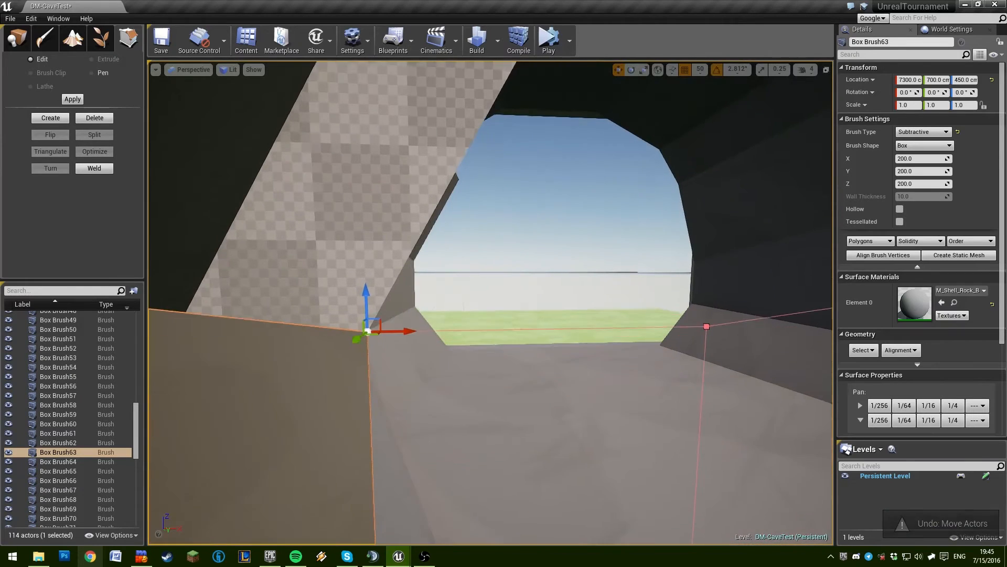
Try to reposition the upper end edge of Box Brush63, undo the move, and rebuild the geometry
{"action": "left_click", "coordinate": [575, 313]}
{"action": "right_click_drag", "start_coordinate": [575, 314], "coordinate": [575, 256]}
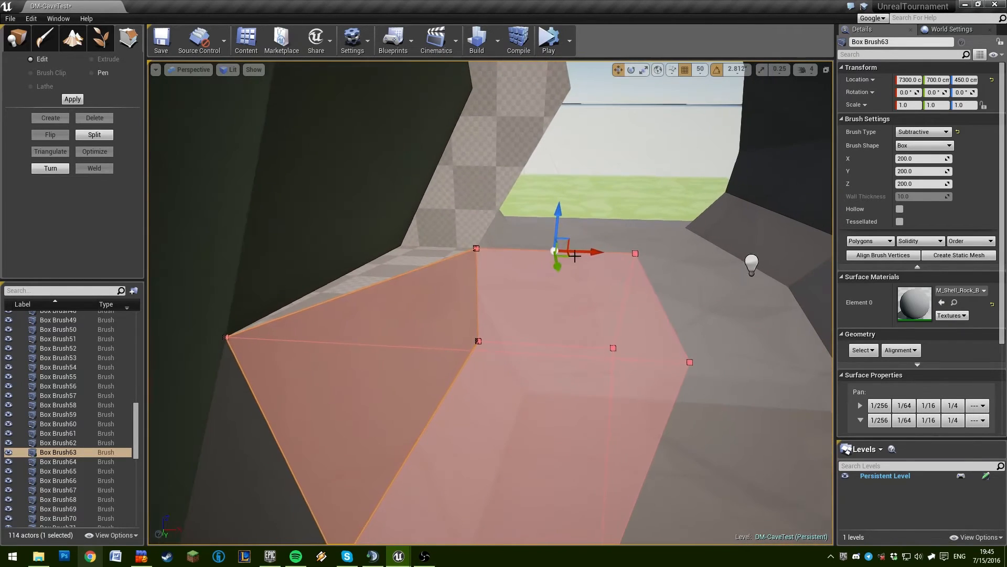
{"action": "right_click_drag", "start_coordinate": [499, 241], "coordinate": [498, 241]}
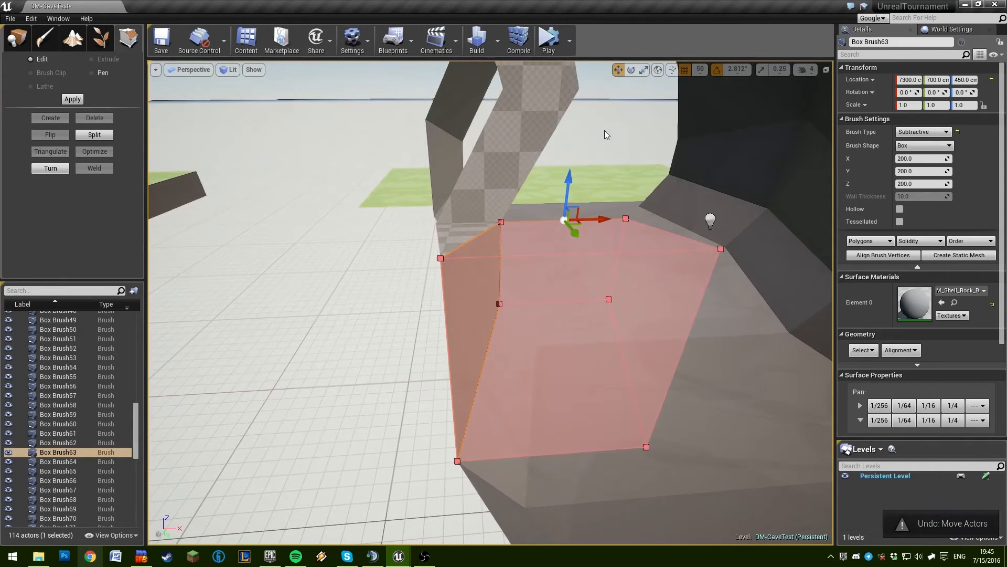
{"action": "left_click", "coordinate": [605, 143]}
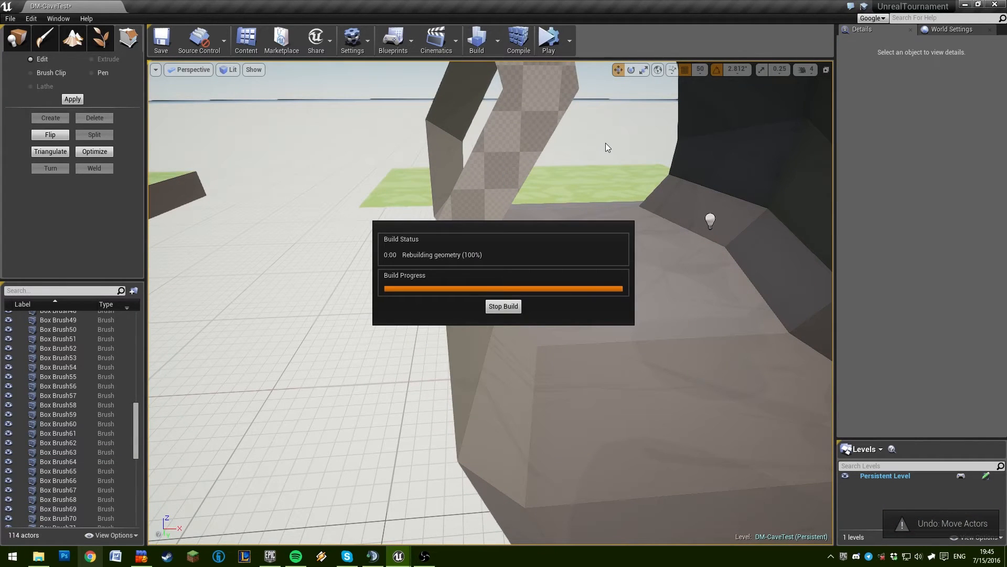
{"action": "right_click_drag", "start_coordinate": [605, 142], "coordinate": [606, 142]}
Try to move the upper end edge of the middle side-wall brush Box Brush57 along X at the bend
{"action": "left_click", "coordinate": [480, 306]}
{"action": "right_click_drag", "start_coordinate": [479, 306], "coordinate": [480, 305]}
{"action": "left_click", "coordinate": [475, 246]}
{"action": "right_click_drag", "start_coordinate": [475, 246], "coordinate": [597, 241]}
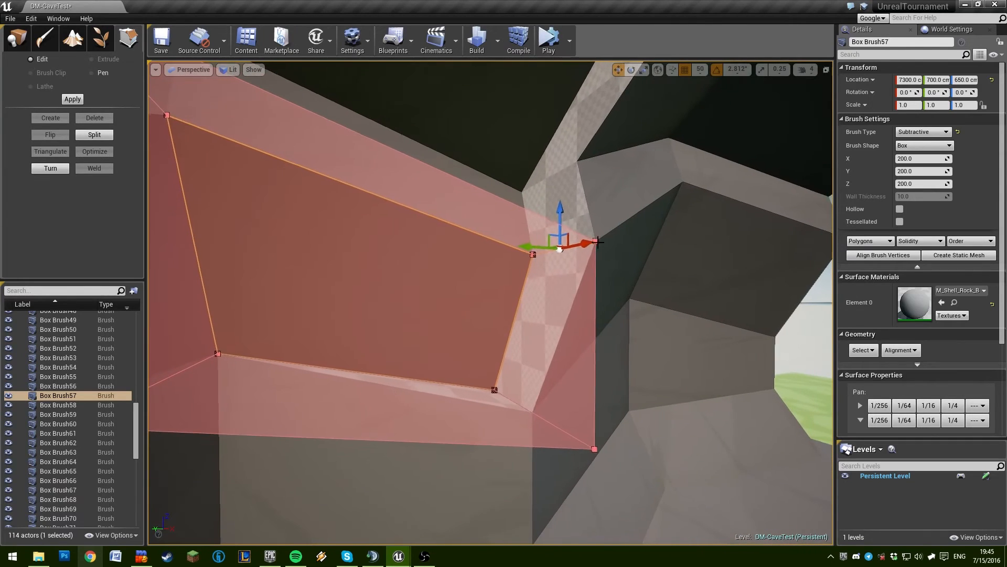
{"action": "right_click_drag", "start_coordinate": [552, 280], "coordinate": [552, 280]}
{"action": "key", "text": "ctrl+z"}
Select the lower end edge of Box Brush57 at the bend, reposition it, and rebuild the geometry
{"action": "left_click", "coordinate": [220, 267]}
{"action": "right_click_drag", "start_coordinate": [219, 267], "coordinate": [219, 266]}
{"action": "right_click_drag", "start_coordinate": [589, 321], "coordinate": [589, 322]}
{"action": "left_click", "coordinate": [589, 322]}
{"action": "right_click_drag", "start_coordinate": [555, 405], "coordinate": [555, 405]}
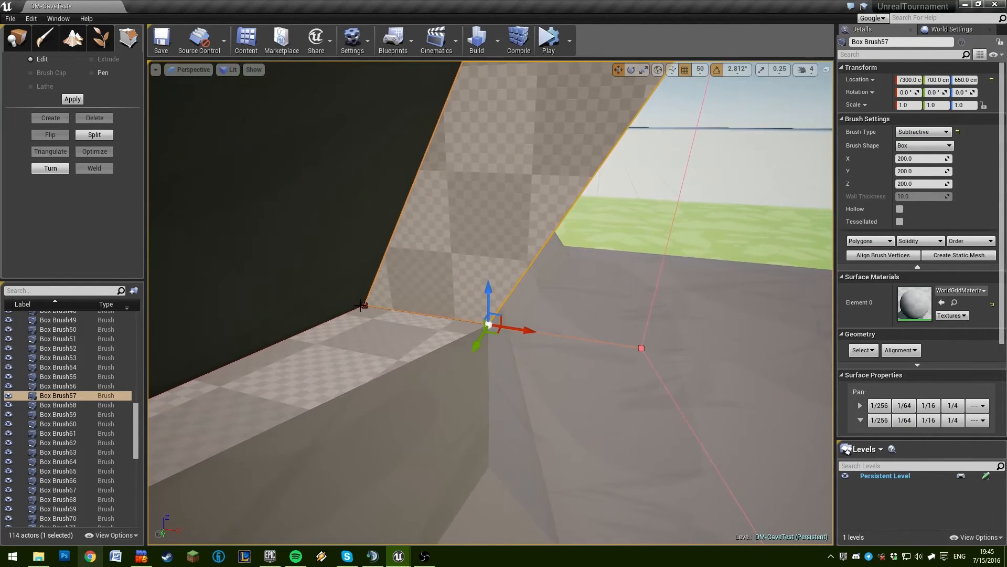
{"action": "right_click_drag", "start_coordinate": [556, 313], "coordinate": [556, 314]}
{"action": "left_click", "coordinate": [556, 314]}
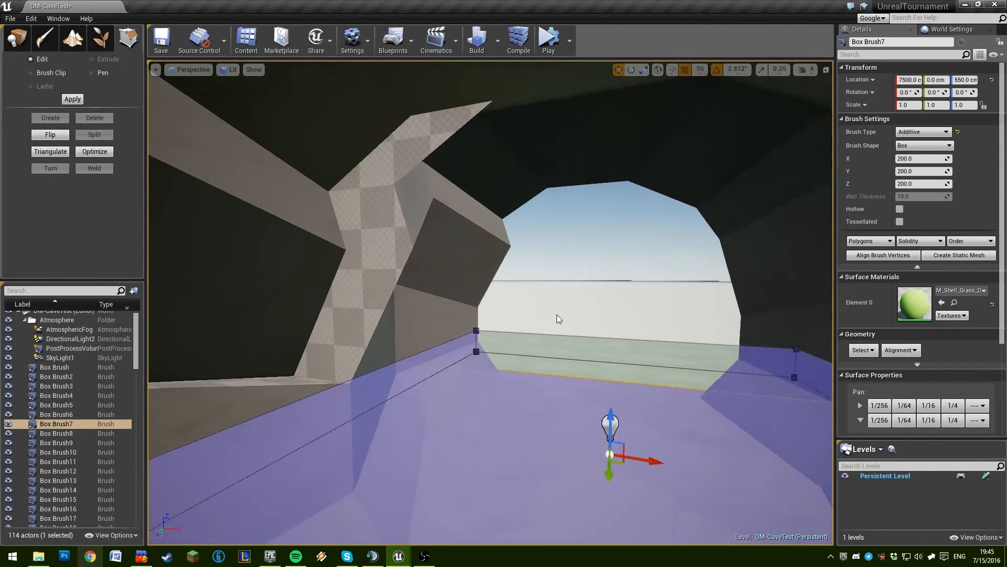
{"action": "left_click", "coordinate": [554, 316]}
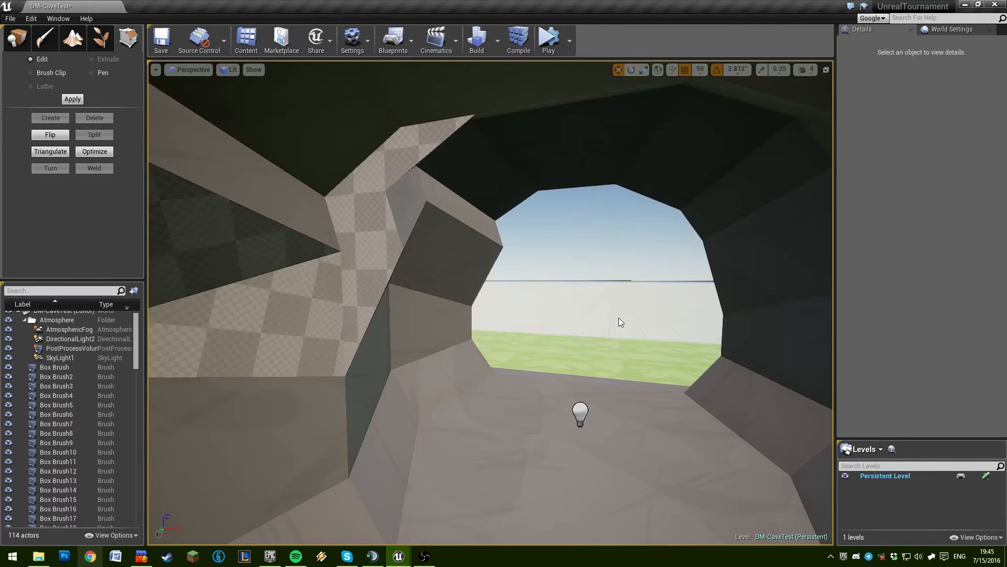
{"action": "right_click_drag", "start_coordinate": [605, 298], "coordinate": [539, 306]}
{"action": "left_click", "coordinate": [513, 304]}
{"action": "left_click", "coordinate": [745, 247]}
{"action": "mouse_move", "coordinate": [745, 247]}
{"action": "right_mouse_down"}
{"action": "mouse_move", "coordinate": [698, 244]}
{"action": "mouse_move", "coordinate": [819, 236]}
{"action": "mouse_move", "coordinate": [697, 221]}
{"action": "mouse_move", "coordinate": [490, 267]}
{"action": "right_mouse_up"}
{"action": "left_click", "coordinate": [490, 267]}
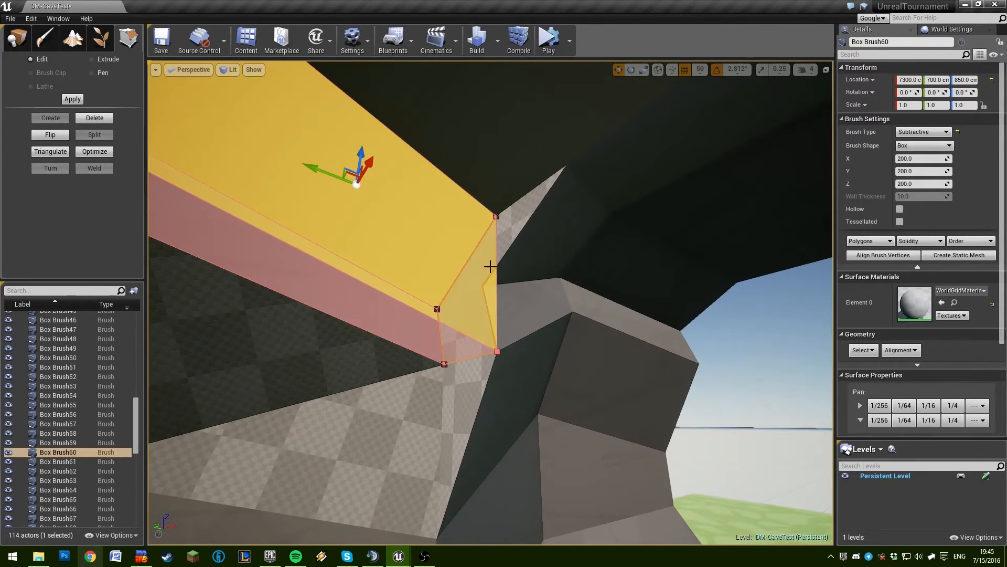
{"action": "key", "text": "Escape"}
{"action": "key", "text": "Escape"}
Select the open face of the upper bend brush Box Brush72, reposition it, and rebuild the geometry
{"action": "left_click", "coordinate": [530, 300]}
{"action": "mouse_move", "coordinate": [529, 308]}
{"action": "right_mouse_down"}
{"action": "mouse_move", "coordinate": [476, 331]}
{"action": "mouse_move", "coordinate": [520, 288]}
{"action": "mouse_move", "coordinate": [447, 351]}
{"action": "right_mouse_up"}
{"action": "left_click", "coordinate": [485, 331]}
{"action": "left_click", "coordinate": [485, 332]}
{"action": "left_click", "coordinate": [519, 288]}
{"action": "key", "text": "Escape"}
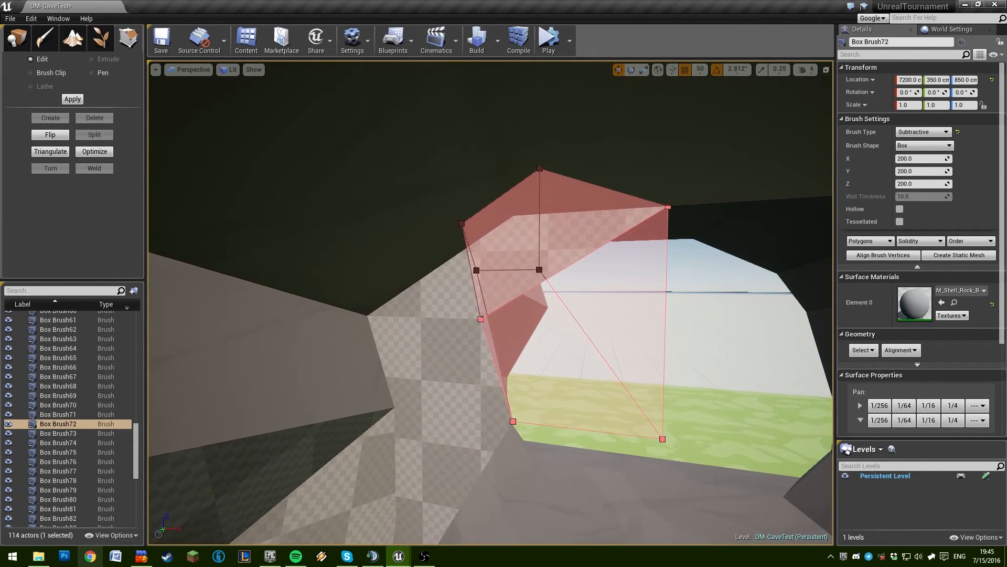
{"action": "mouse_move", "coordinate": [536, 384]}
{"action": "right_mouse_down"}
{"action": "mouse_move", "coordinate": [572, 333]}
{"action": "mouse_move", "coordinate": [583, 388]}
{"action": "mouse_move", "coordinate": [585, 324]}
{"action": "right_mouse_up"}
{"action": "left_click", "coordinate": [584, 325]}
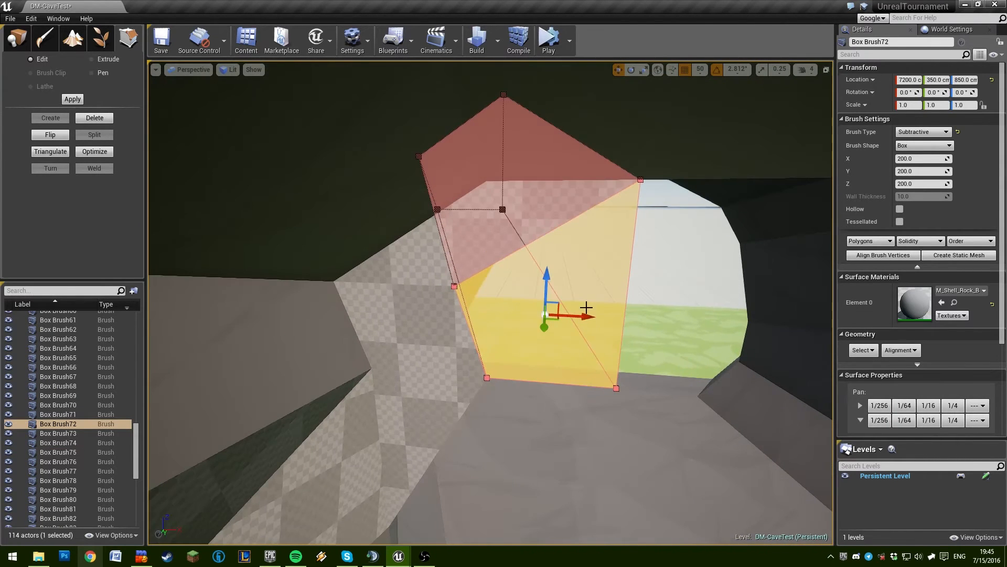
{"action": "left_click_drag", "start_coordinate": [575, 317], "coordinate": [461, 325]}
{"action": "key", "text": "Escape"}
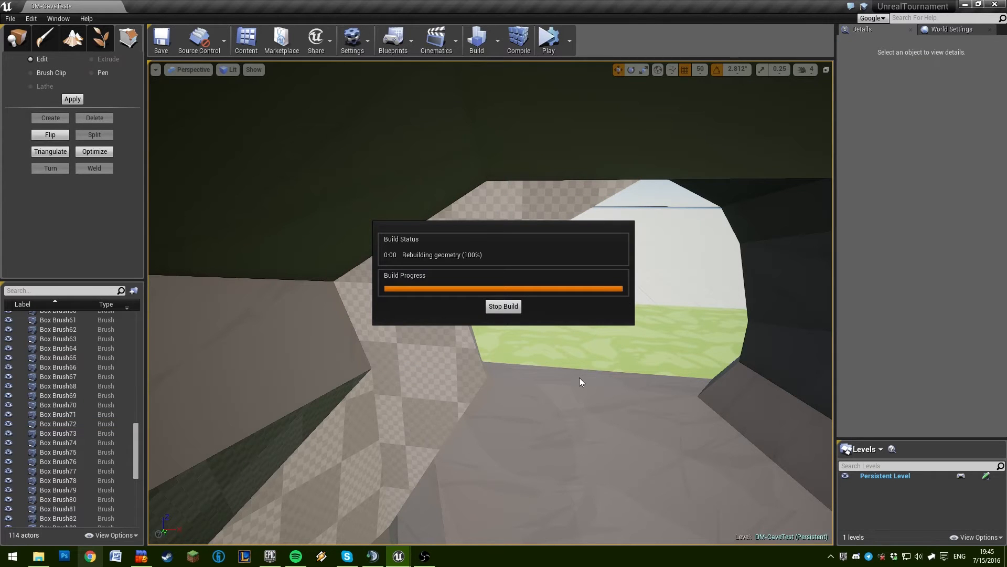
Select the side corner vertices of the neighbouring ceiling brush Box Brush71, move them along X, and rebuild the geometry
{"action": "left_click", "coordinate": [602, 361]}
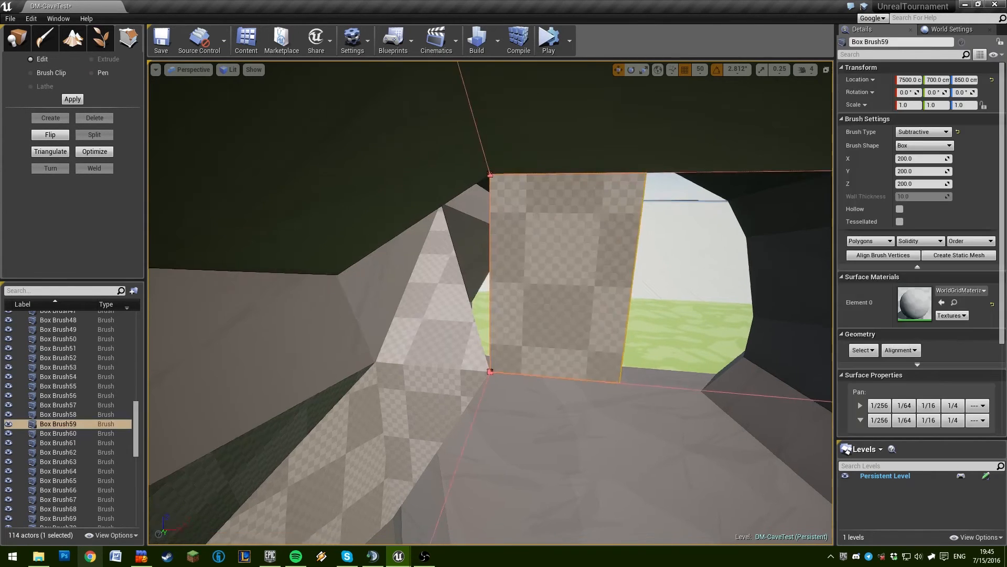
{"action": "mouse_move", "coordinate": [603, 360]}
{"action": "right_mouse_down"}
{"action": "mouse_move", "coordinate": [588, 361]}
{"action": "mouse_move", "coordinate": [488, 299]}
{"action": "mouse_move", "coordinate": [535, 333]}
{"action": "right_mouse_up"}
{"action": "left_click", "coordinate": [488, 299]}
{"action": "left_click", "coordinate": [350, 256]}
{"action": "mouse_move", "coordinate": [350, 256]}
{"action": "right_mouse_down"}
{"action": "mouse_move", "coordinate": [299, 262]}
{"action": "mouse_move", "coordinate": [336, 293]}
{"action": "mouse_move", "coordinate": [367, 286]}
{"action": "right_mouse_up"}
{"action": "left_click", "coordinate": [530, 250]}
{"action": "mouse_move", "coordinate": [530, 250]}
{"action": "right_mouse_down"}
{"action": "mouse_move", "coordinate": [378, 262]}
{"action": "mouse_move", "coordinate": [375, 283]}
{"action": "mouse_move", "coordinate": [517, 138]}
{"action": "right_mouse_up"}
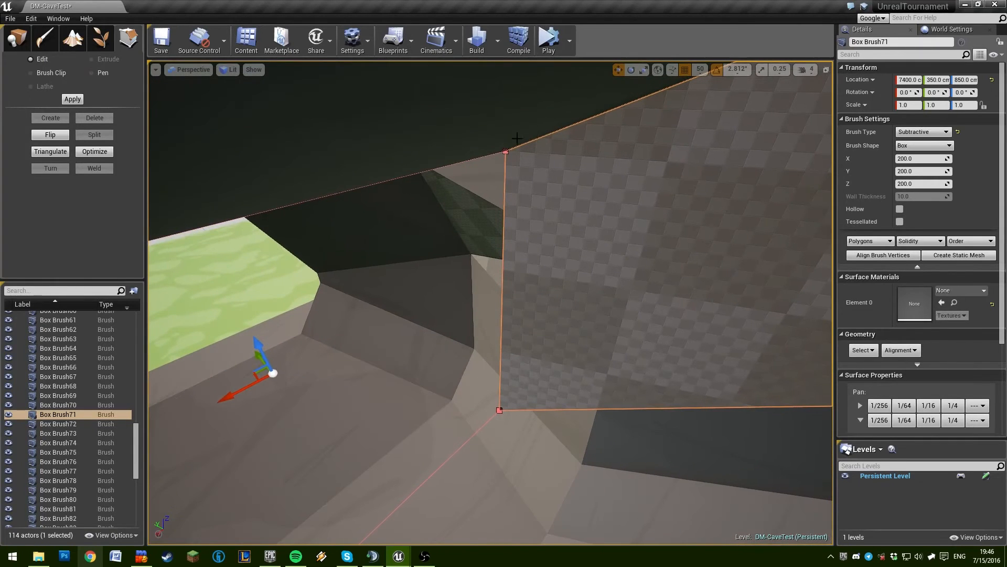
{"action": "left_click", "coordinate": [504, 414]}
{"action": "mouse_move", "coordinate": [555, 325]}
{"action": "right_mouse_down"}
{"action": "mouse_move", "coordinate": [530, 341]}
{"action": "mouse_move", "coordinate": [564, 321]}
{"action": "right_mouse_up"}
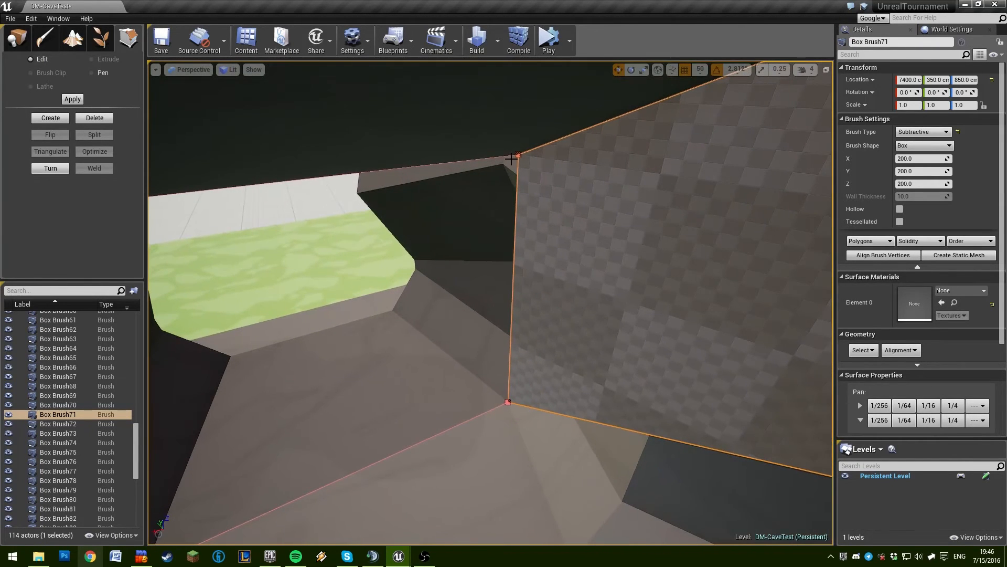
{"action": "left_click", "coordinate": [508, 403], "text": "ctrl"}
{"action": "right_click_drag", "start_coordinate": [508, 403], "coordinate": [568, 264]}
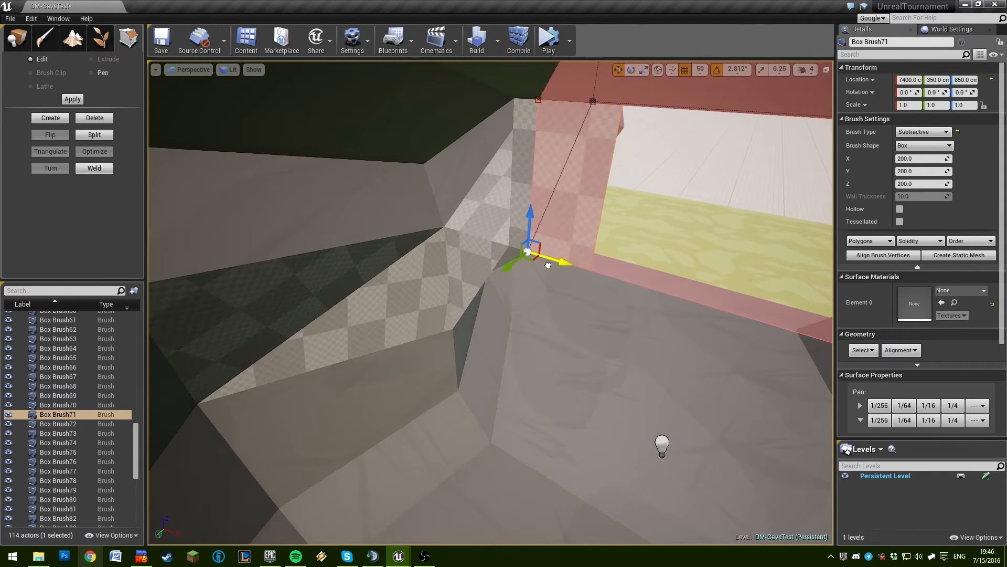
{"action": "left_click_drag", "start_coordinate": [548, 265], "coordinate": [527, 260]}
{"action": "right_click_drag", "start_coordinate": [527, 260], "coordinate": [613, 226]}
{"action": "left_click", "coordinate": [630, 239]}
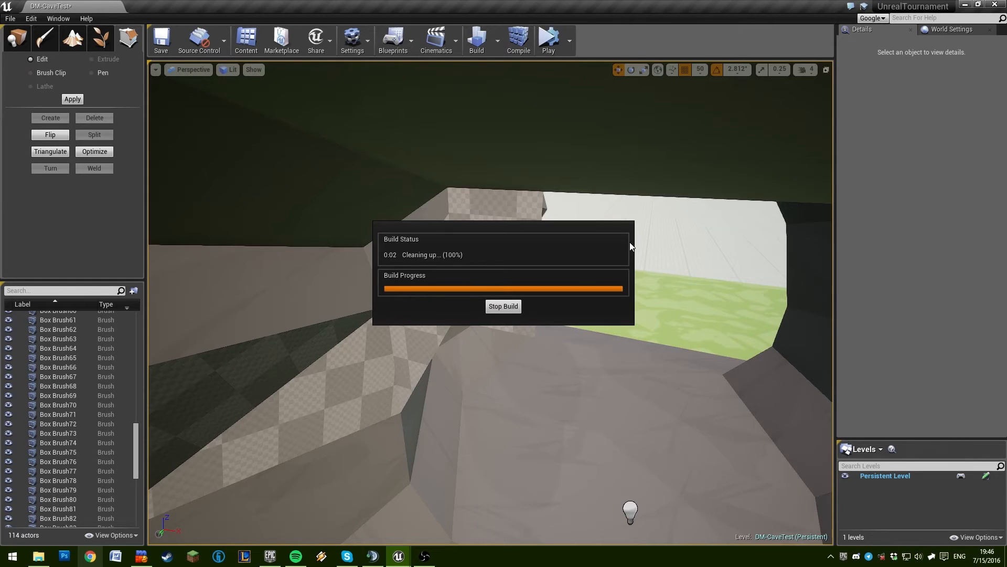
In the Top view, move Box Brush72 along Y to 350 cm, and rebuild the geometry in Perspective
{"action": "mouse_move", "coordinate": [640, 250]}
{"action": "right_mouse_down"}
{"action": "mouse_move", "coordinate": [630, 210]}
{"action": "mouse_move", "coordinate": [489, 211]}
{"action": "mouse_move", "coordinate": [419, 324]}
{"action": "mouse_move", "coordinate": [541, 305]}
{"action": "mouse_move", "coordinate": [482, 326]}
{"action": "mouse_move", "coordinate": [347, 336]}
{"action": "mouse_move", "coordinate": [472, 347]}
{"action": "mouse_move", "coordinate": [488, 341]}
{"action": "mouse_move", "coordinate": [491, 315]}
{"action": "right_mouse_up"}
{"action": "left_click", "coordinate": [419, 325]}
{"action": "left_click", "coordinate": [197, 109]}
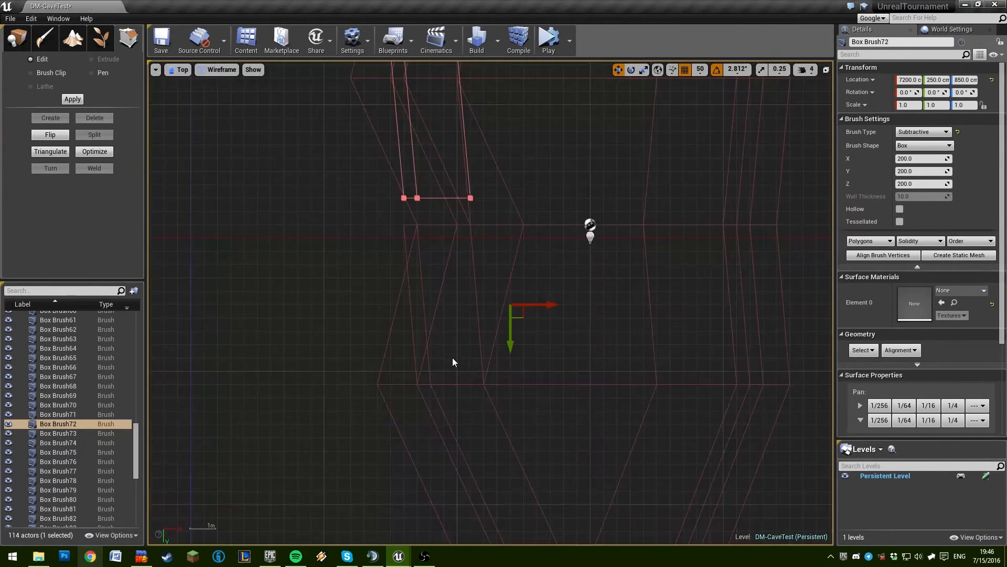
{"action": "scroll", "coordinate": [464, 320], "scroll_direction": "down", "scroll_amount": 2}
{"action": "key", "text": "Down"}
{"action": "key", "text": "Down"}
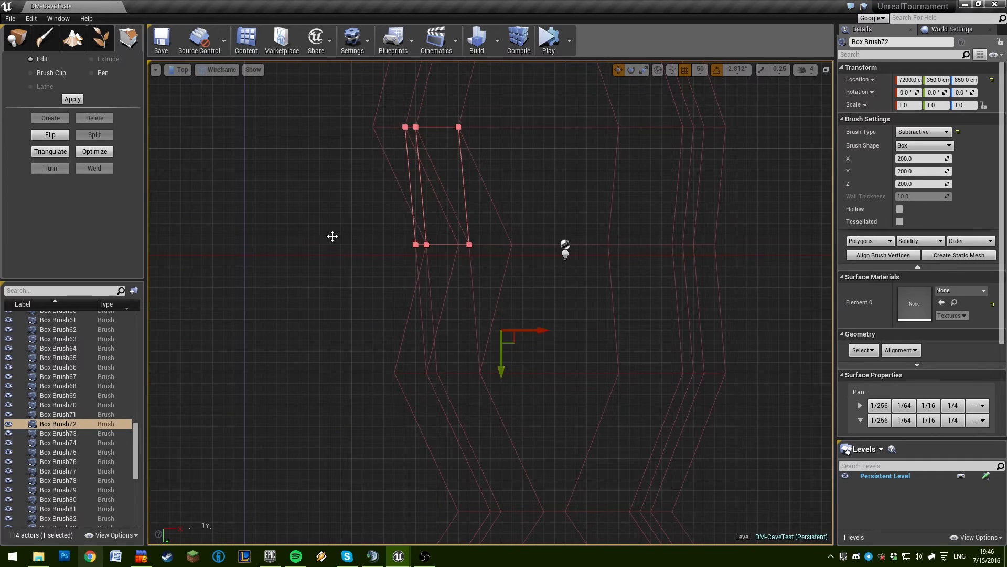
{"action": "left_click", "coordinate": [332, 236]}
{"action": "left_click", "coordinate": [189, 71]}
{"action": "left_click", "coordinate": [187, 80]}
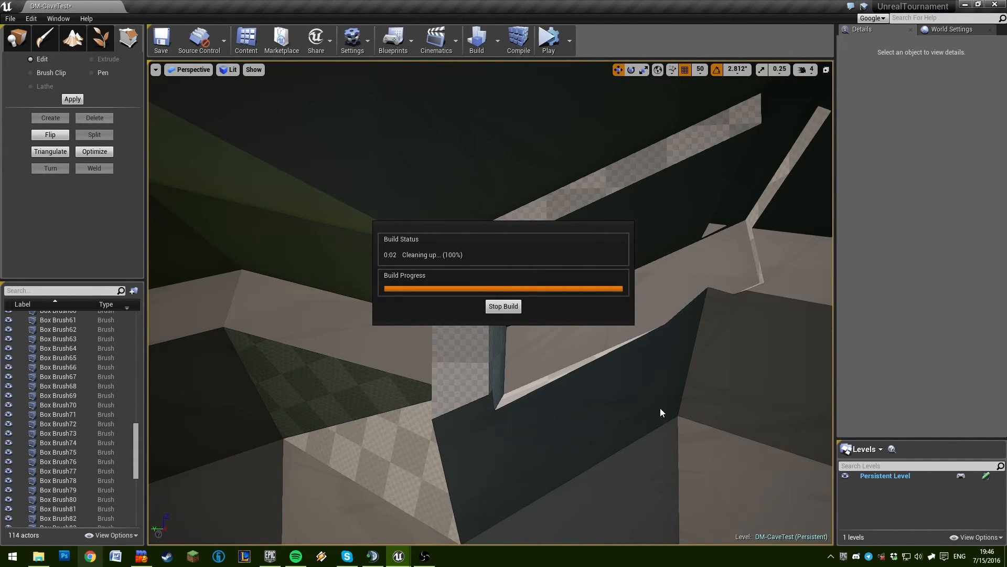
Select Box Brush60 and Box Brush72 together, move their shared top vertices along Z in the Left view, and rebuild the geometry
{"action": "right_click_drag", "start_coordinate": [660, 408], "coordinate": [792, 396]}
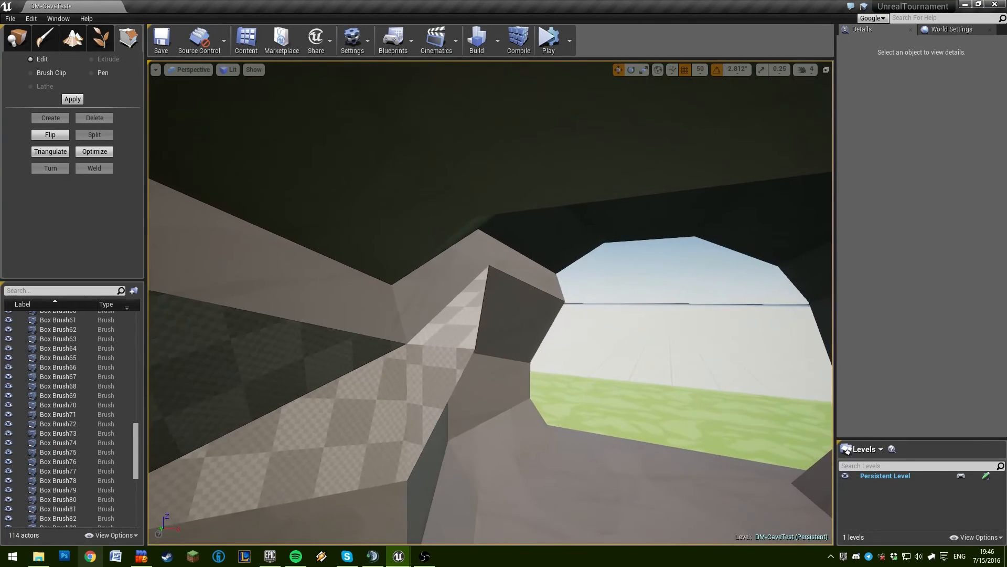
{"action": "left_click", "coordinate": [463, 320]}
{"action": "right_click_drag", "start_coordinate": [462, 320], "coordinate": [565, 355]}
{"action": "left_click", "coordinate": [414, 223], "text": "ctrl"}
{"action": "right_click_drag", "start_coordinate": [414, 222], "coordinate": [461, 210]}
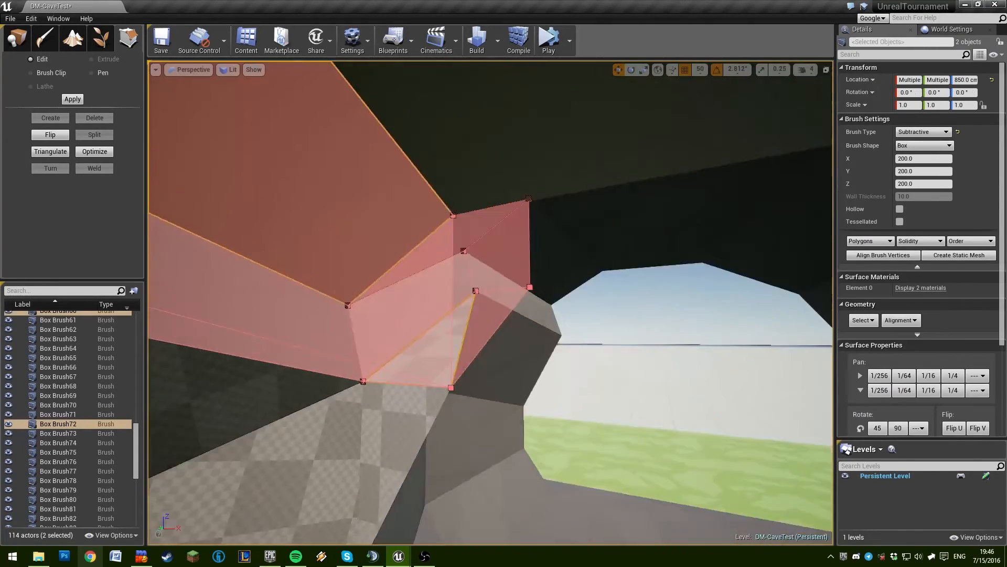
{"action": "right_click_drag", "start_coordinate": [472, 284], "coordinate": [401, 225]}
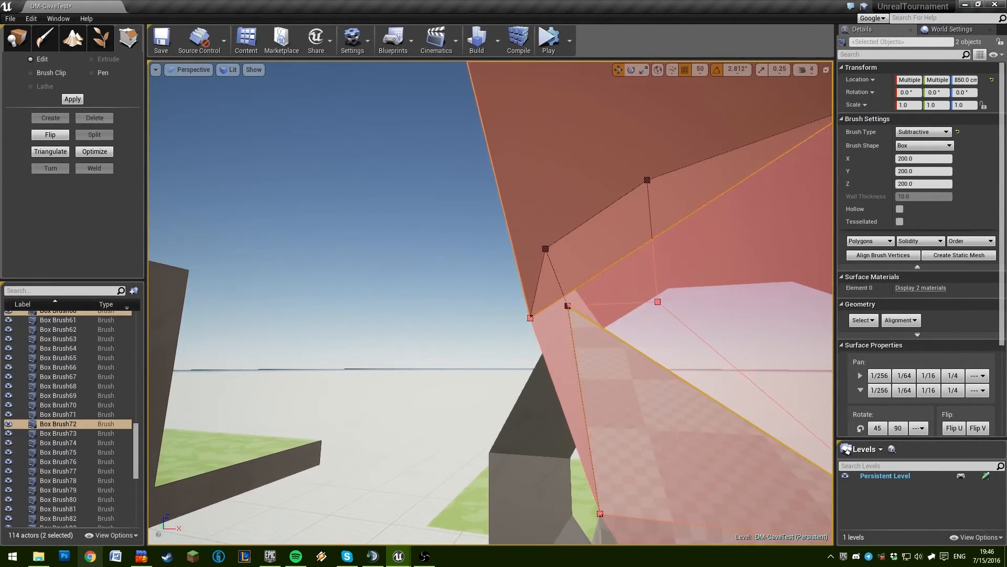
{"action": "left_click", "coordinate": [190, 72]}
{"action": "left_click", "coordinate": [202, 132]}
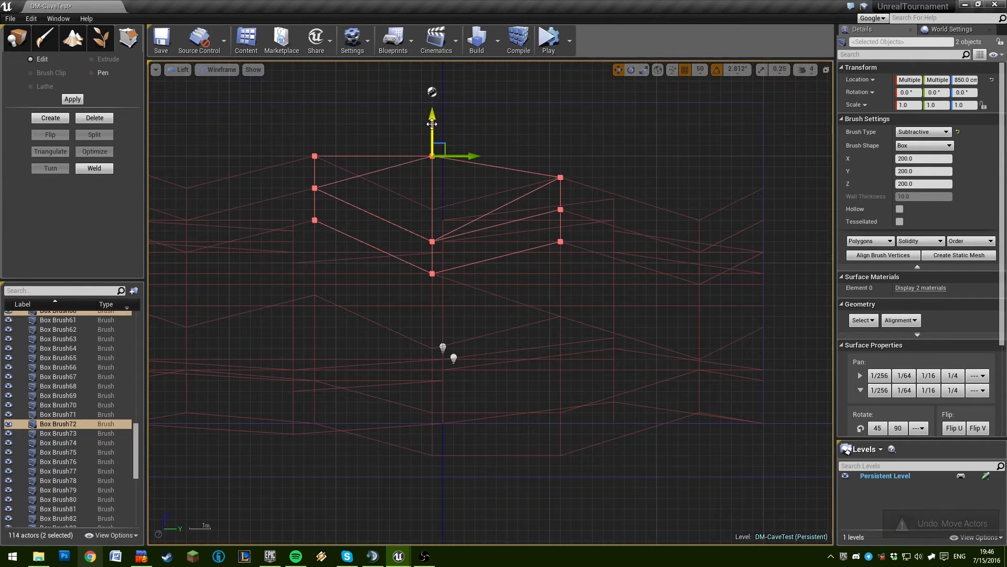
{"action": "left_click", "coordinate": [189, 84]}
{"action": "mouse_move", "coordinate": [478, 265]}
{"action": "right_mouse_down"}
{"action": "mouse_move", "coordinate": [493, 273]}
{"action": "mouse_move", "coordinate": [485, 283]}
{"action": "mouse_move", "coordinate": [478, 265]}
{"action": "right_mouse_up"}
{"action": "key", "text": "s"}
{"action": "left_click", "coordinate": [478, 265]}
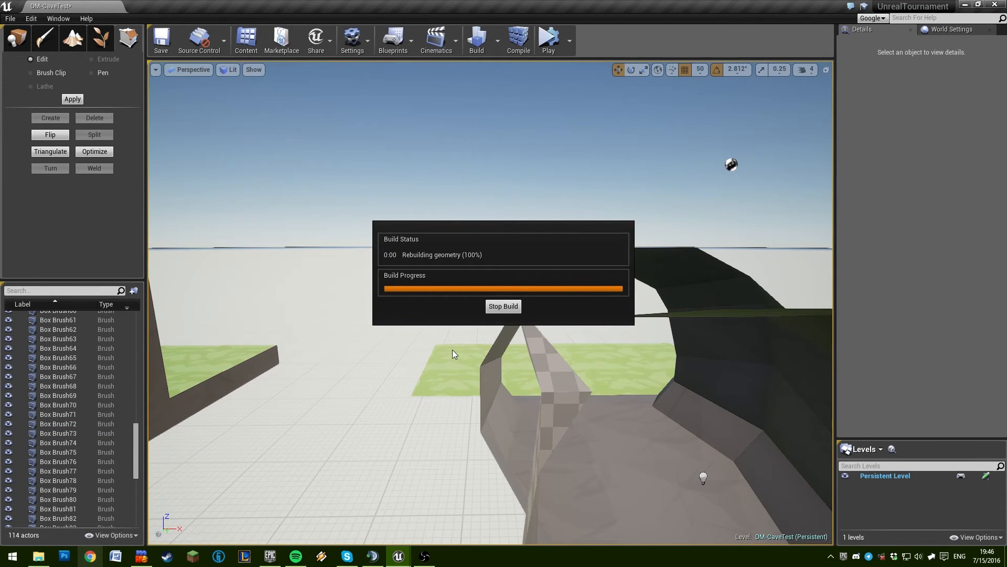
Examine the reshaped ceiling at the bend from inside the tunnel with Box Brush72 selected
{"action": "key", "text": "d"}
{"action": "key", "text": "w"}
{"action": "mouse_move", "coordinate": [482, 307]}
{"action": "right_mouse_down"}
{"action": "mouse_move", "coordinate": [323, 289]}
{"action": "mouse_move", "coordinate": [377, 281]}
{"action": "mouse_move", "coordinate": [341, 278]}
{"action": "right_mouse_up"}
{"action": "key", "text": "w"}
{"action": "left_click", "coordinate": [648, 210]}
{"action": "mouse_move", "coordinate": [648, 210]}
{"action": "right_mouse_down"}
{"action": "mouse_move", "coordinate": [745, 210]}
{"action": "mouse_move", "coordinate": [703, 226]}
{"action": "right_mouse_up"}
{"action": "key", "text": "s"}
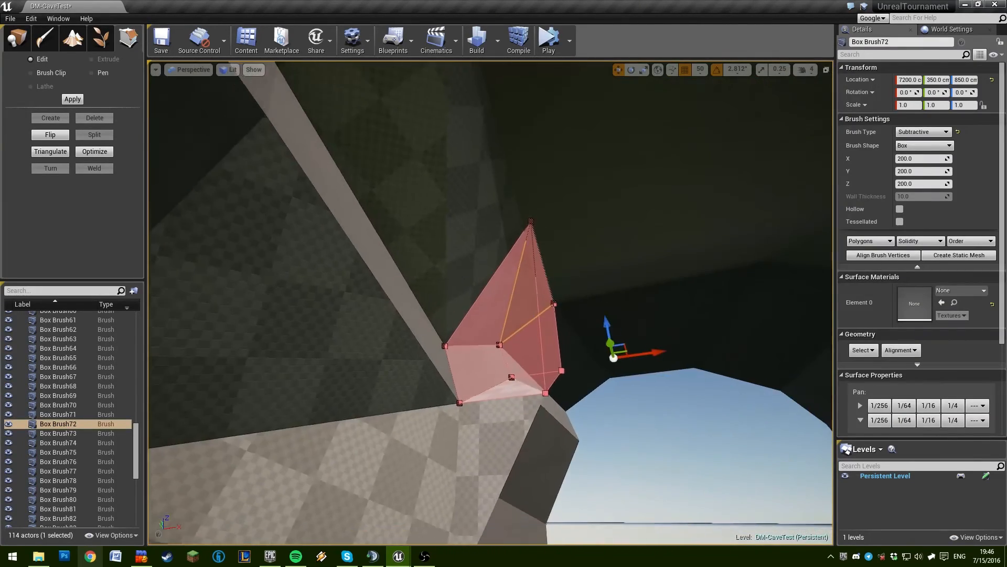
{"action": "key", "text": "d"}
{"action": "mouse_move", "coordinate": [651, 294]}
{"action": "right_mouse_down"}
{"action": "mouse_move", "coordinate": [581, 334]}
{"action": "mouse_move", "coordinate": [570, 368]}
{"action": "mouse_move", "coordinate": [526, 295]}
{"action": "mouse_move", "coordinate": [559, 283]}
{"action": "right_mouse_up"}
{"action": "key", "text": "d"}
Move the corner vertex of the middle side-wall brush Box Brush69 along X, and rebuild the geometry
{"action": "left_click", "coordinate": [570, 368]}
{"action": "key", "text": "w"}
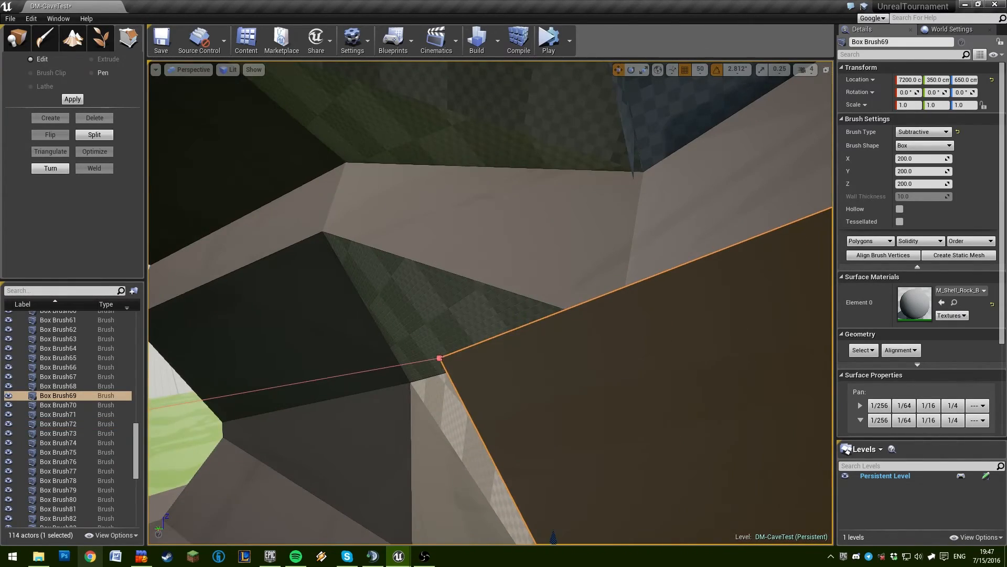
{"action": "left_click", "coordinate": [439, 358]}
{"action": "key", "text": "s"}
{"action": "right_click_drag", "start_coordinate": [440, 358], "coordinate": [543, 294]}
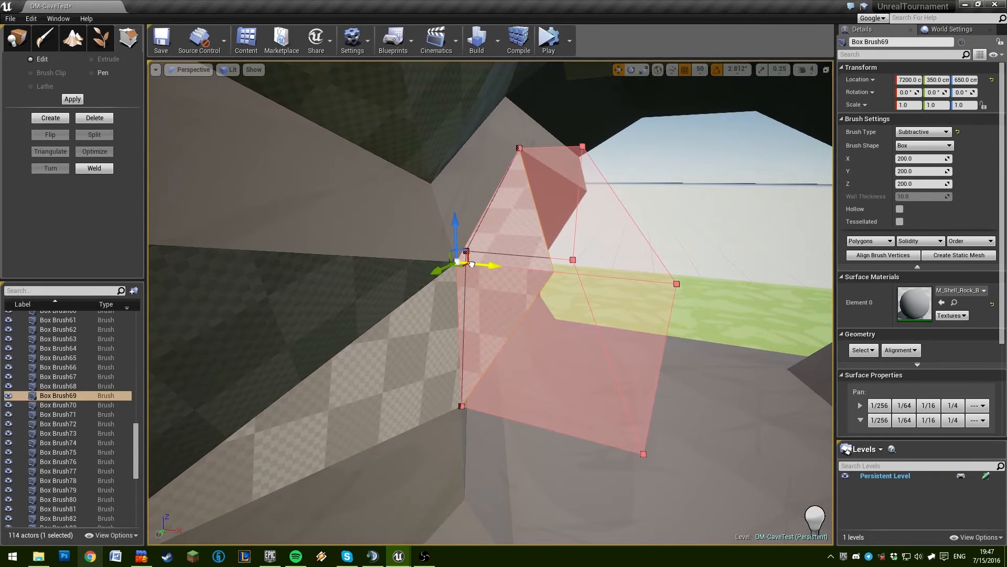
{"action": "left_click", "coordinate": [762, 224]}
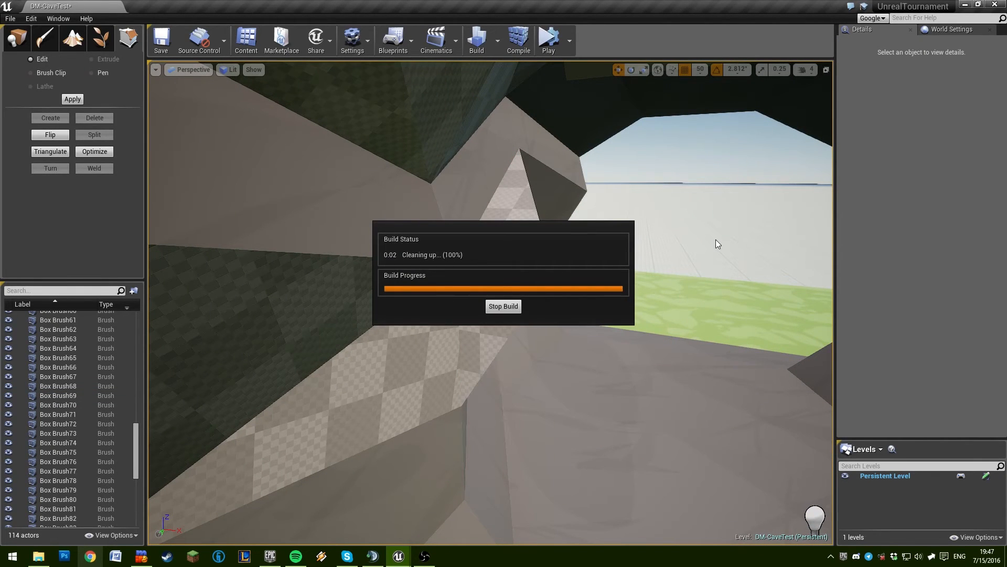
Examine how the wall and ceiling surfaces meet at the bend, selecting Box Brush72 to inspect its faces
{"action": "right_click_drag", "start_coordinate": [715, 240], "coordinate": [677, 253]}
{"action": "key", "text": "s"}
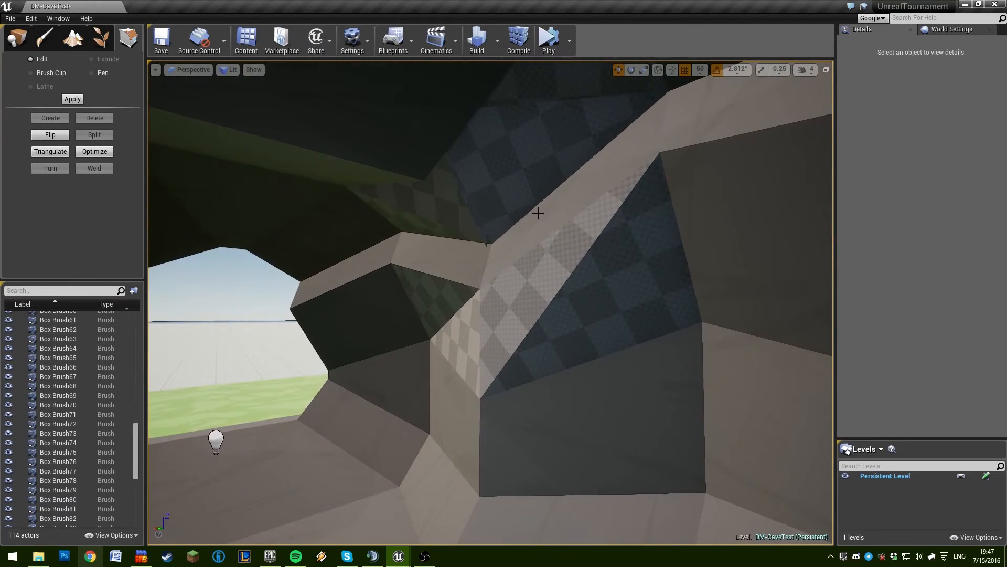
{"action": "left_click", "coordinate": [503, 222]}
{"action": "key", "text": "w"}
{"action": "mouse_move", "coordinate": [447, 211]}
{"action": "right_mouse_down"}
{"action": "mouse_move", "coordinate": [472, 197]}
{"action": "mouse_move", "coordinate": [456, 186]}
{"action": "right_mouse_up"}
{"action": "left_click", "coordinate": [502, 351]}
{"action": "left_click", "coordinate": [502, 351]}
{"action": "right_click_drag", "start_coordinate": [501, 351], "coordinate": [540, 333]}
{"action": "key", "text": "s"}
{"action": "left_click", "coordinate": [597, 400]}
{"action": "left_click", "coordinate": [602, 393]}
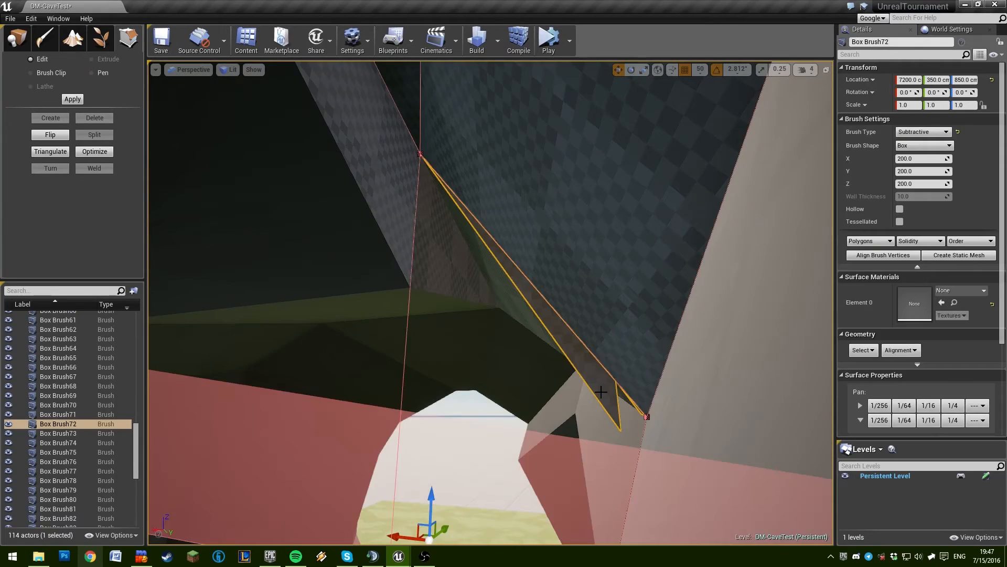
Inspect the seam between the side wall and ceiling at the tunnel bend, selecting Box Brush60 to check its shape
{"action": "key", "text": "w"}
{"action": "mouse_move", "coordinate": [601, 393]}
{"action": "right_mouse_down"}
{"action": "mouse_move", "coordinate": [760, 393]}
{"action": "mouse_move", "coordinate": [556, 383]}
{"action": "right_mouse_up"}
{"action": "key", "text": "s"}
{"action": "left_click", "coordinate": [565, 320]}
{"action": "key", "text": "w"}
{"action": "mouse_move", "coordinate": [565, 320]}
{"action": "right_mouse_down"}
{"action": "mouse_move", "coordinate": [315, 210]}
{"action": "mouse_move", "coordinate": [2, 108]}
{"action": "right_mouse_up"}
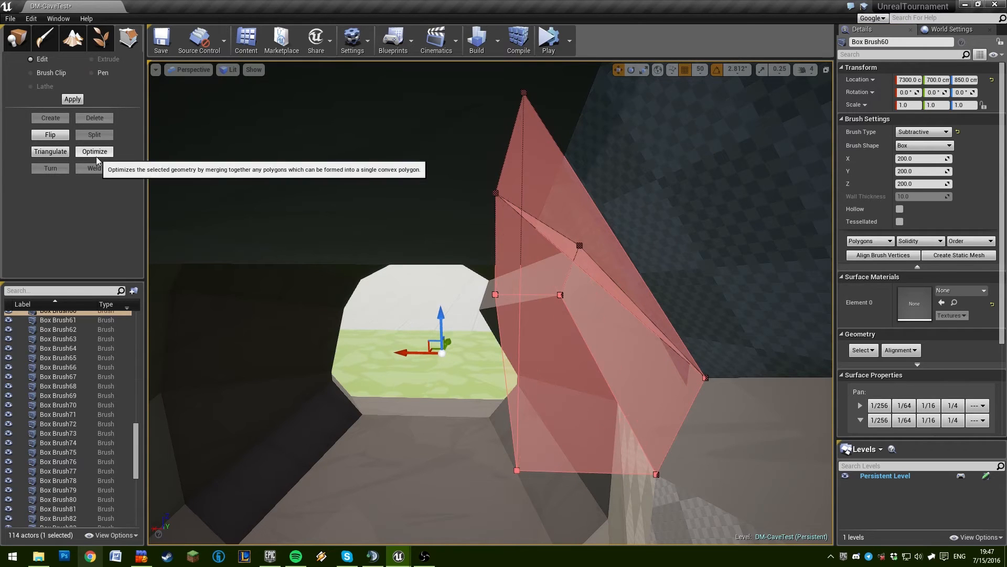
Clear the brush selection and examine the reshaped bend from several angles inside the tunnel
{"action": "left_click", "coordinate": [439, 288]}
{"action": "mouse_move", "coordinate": [439, 288]}
{"action": "right_mouse_down"}
{"action": "mouse_move", "coordinate": [529, 299]}
{"action": "mouse_move", "coordinate": [761, 288]}
{"action": "mouse_move", "coordinate": [724, 283]}
{"action": "right_mouse_up"}
{"action": "key", "text": "s"}
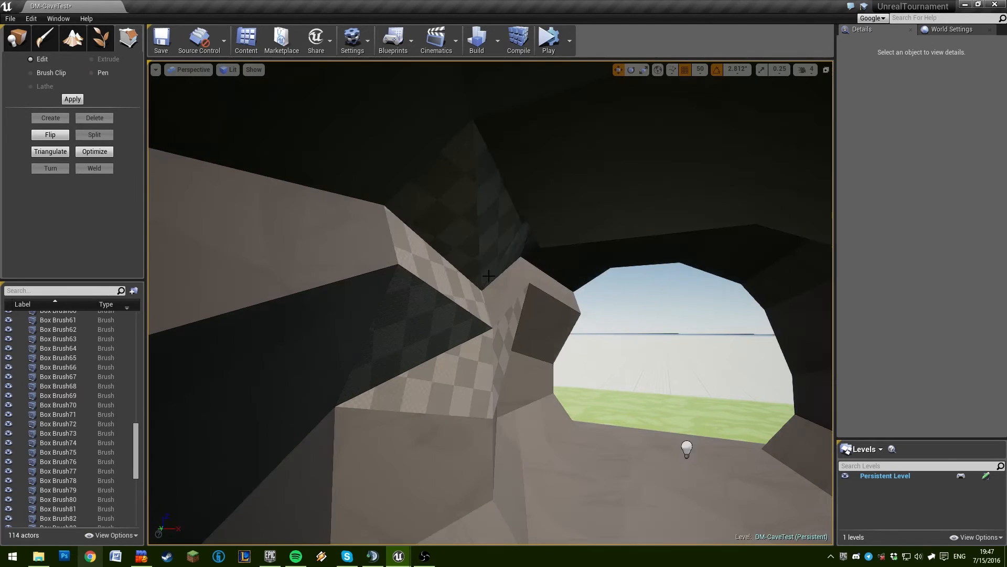
{"action": "right_click_drag", "start_coordinate": [489, 278], "coordinate": [451, 273]}
{"action": "key", "text": "w"}
{"action": "right_click_drag", "start_coordinate": [489, 302], "coordinate": [472, 362]}
{"action": "key", "text": "s"}
{"action": "right_click_drag", "start_coordinate": [503, 270], "coordinate": [629, 252]}
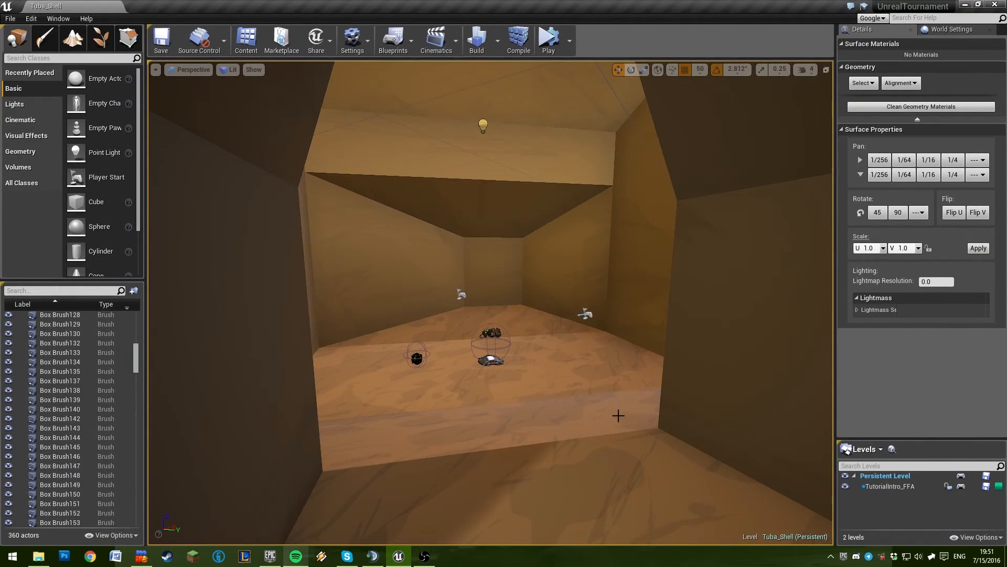
Examine the orange-lit cave rooms and their connecting openings in the Tuba_Shell level
{"action": "key", "text": "w"}
{"action": "right_click_drag", "start_coordinate": [618, 415], "coordinate": [556, 396]}
{"action": "key", "text": "w"}
{"action": "key", "text": "s"}
{"action": "key", "text": "w"}
{"action": "mouse_move", "coordinate": [347, 214]}
{"action": "right_mouse_down"}
{"action": "mouse_move", "coordinate": [242, 215]}
{"action": "mouse_move", "coordinate": [320, 231]}
{"action": "mouse_move", "coordinate": [179, 225]}
{"action": "mouse_move", "coordinate": [499, 238]}
{"action": "mouse_move", "coordinate": [535, 194]}
{"action": "mouse_move", "coordinate": [482, 252]}
{"action": "mouse_move", "coordinate": [593, 236]}
{"action": "mouse_move", "coordinate": [566, 173]}
{"action": "mouse_move", "coordinate": [640, 236]}
{"action": "mouse_move", "coordinate": [697, 231]}
{"action": "mouse_move", "coordinate": [777, 246]}
{"action": "mouse_move", "coordinate": [734, 225]}
{"action": "mouse_move", "coordinate": [692, 236]}
{"action": "mouse_move", "coordinate": [677, 257]}
{"action": "mouse_move", "coordinate": [666, 231]}
{"action": "mouse_move", "coordinate": [735, 194]}
{"action": "mouse_move", "coordinate": [771, 226]}
{"action": "mouse_move", "coordinate": [813, 231]}
{"action": "mouse_move", "coordinate": [776, 184]}
{"action": "mouse_move", "coordinate": [562, 173]}
{"action": "right_mouse_up"}
{"action": "key", "text": "w"}
{"action": "key", "text": "w"}
{"action": "key", "text": "w"}
{"action": "key", "text": "s"}
{"action": "key", "text": "w"}
{"action": "key", "text": "w"}
Select the cave room's subtractive brushes, including Box Brush84 and Box Brush80, to inspect how its walls are divided
{"action": "left_click", "coordinate": [597, 252]}
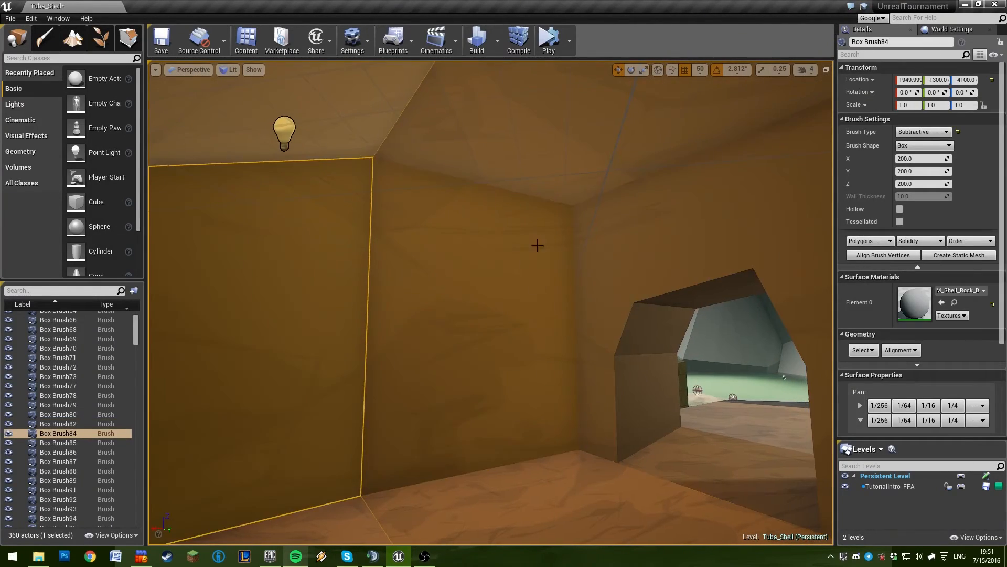
{"action": "left_click", "coordinate": [350, 272], "text": "ctrl"}
{"action": "mouse_move", "coordinate": [350, 272]}
{"action": "right_mouse_down"}
{"action": "mouse_move", "coordinate": [263, 257]}
{"action": "mouse_move", "coordinate": [210, 225]}
{"action": "mouse_move", "coordinate": [173, 299]}
{"action": "mouse_move", "coordinate": [231, 305]}
{"action": "right_mouse_up"}
{"action": "mouse_move", "coordinate": [582, 202]}
{"action": "right_mouse_down"}
{"action": "mouse_move", "coordinate": [616, 279]}
{"action": "mouse_move", "coordinate": [439, 257]}
{"action": "mouse_move", "coordinate": [399, 262]}
{"action": "right_mouse_up"}
{"action": "left_click", "coordinate": [572, 272], "text": "ctrl"}
{"action": "mouse_move", "coordinate": [397, 341]}
{"action": "right_mouse_down"}
{"action": "mouse_move", "coordinate": [362, 335]}
{"action": "mouse_move", "coordinate": [530, 341]}
{"action": "mouse_move", "coordinate": [397, 341]}
{"action": "mouse_move", "coordinate": [472, 314]}
{"action": "mouse_move", "coordinate": [367, 318]}
{"action": "mouse_move", "coordinate": [451, 307]}
{"action": "mouse_move", "coordinate": [467, 299]}
{"action": "mouse_move", "coordinate": [399, 294]}
{"action": "mouse_move", "coordinate": [503, 268]}
{"action": "right_mouse_up"}
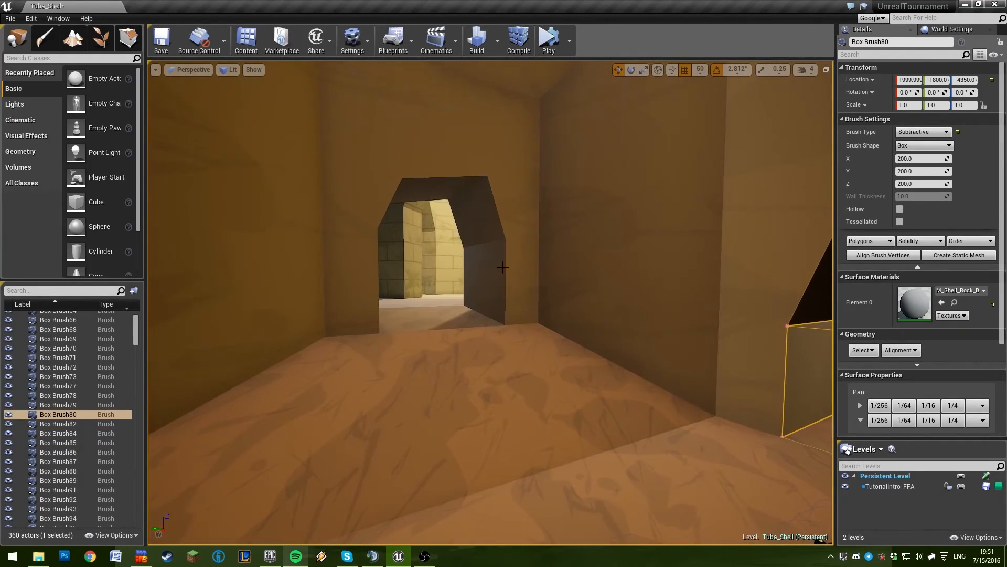
Inspect the brushes forming the angled doorway, including Box Brush93, and clear the selection
{"action": "right_click_drag", "start_coordinate": [601, 374], "coordinate": [542, 340]}
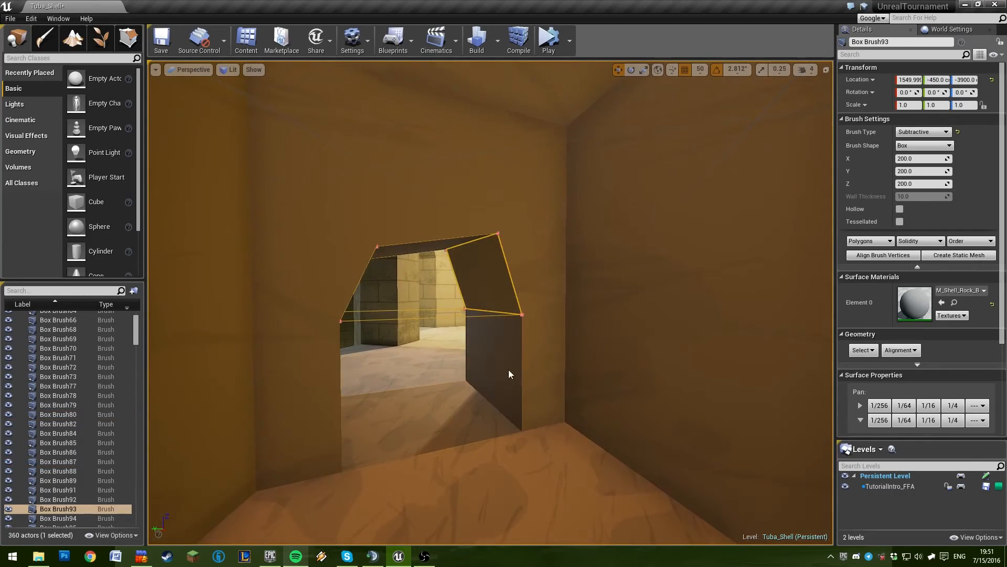
{"action": "left_click", "coordinate": [508, 373], "text": "ctrl"}
{"action": "right_click_drag", "start_coordinate": [508, 373], "coordinate": [520, 399]}
{"action": "mouse_move", "coordinate": [573, 380]}
{"action": "right_mouse_down"}
{"action": "mouse_move", "coordinate": [603, 362]}
{"action": "mouse_move", "coordinate": [805, 356]}
{"action": "mouse_move", "coordinate": [656, 382]}
{"action": "mouse_move", "coordinate": [410, 373]}
{"action": "mouse_move", "coordinate": [598, 370]}
{"action": "mouse_move", "coordinate": [635, 315]}
{"action": "right_mouse_up"}
{"action": "key", "text": "Escape"}
View the tall rock columns beside the castle in Unlit mode, and return the viewport to Lit
{"action": "left_click", "coordinate": [231, 70]}
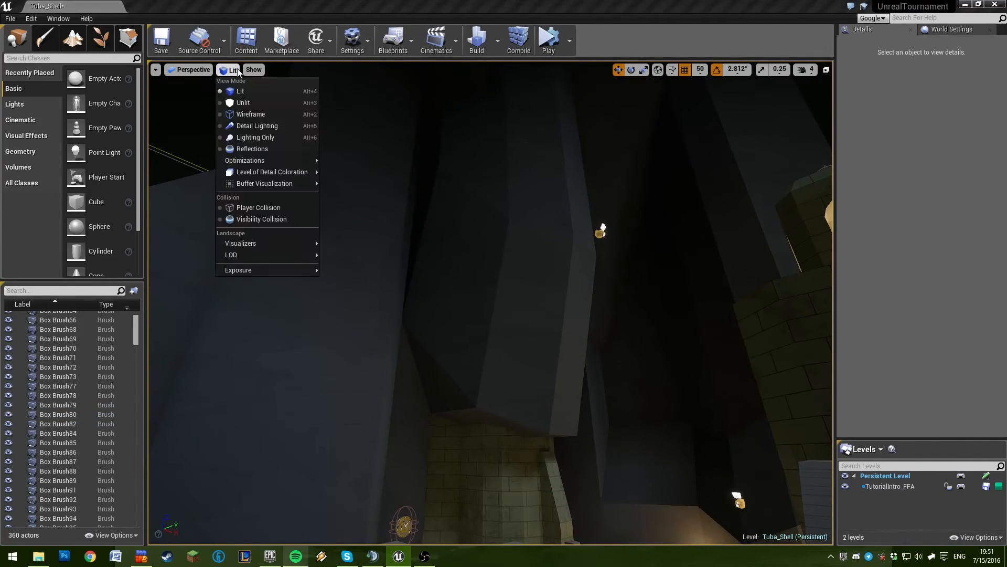
{"action": "left_click", "coordinate": [238, 103]}
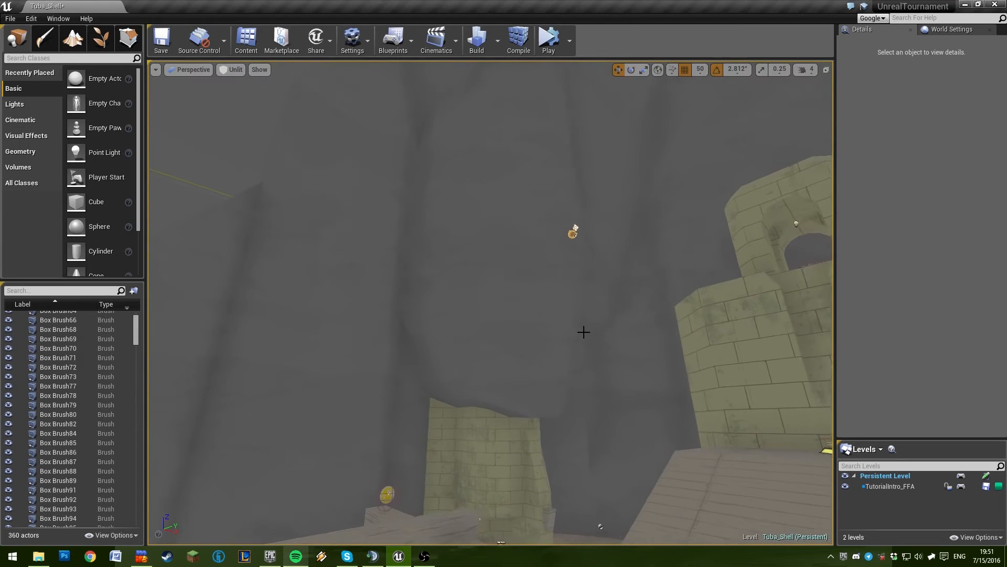
{"action": "left_click", "coordinate": [231, 70]}
{"action": "left_click", "coordinate": [240, 93]}
Select the two stacked additive brushes of the hanging rock column, including Box Brush213, to inspect their shared edge
{"action": "mouse_move", "coordinate": [540, 252]}
{"action": "right_mouse_down"}
{"action": "mouse_move", "coordinate": [517, 223]}
{"action": "mouse_move", "coordinate": [556, 271]}
{"action": "right_mouse_up"}
{"action": "left_click", "coordinate": [540, 252]}
{"action": "mouse_move", "coordinate": [479, 301]}
{"action": "right_mouse_down"}
{"action": "mouse_move", "coordinate": [475, 236]}
{"action": "mouse_move", "coordinate": [479, 341]}
{"action": "mouse_move", "coordinate": [479, 301]}
{"action": "right_mouse_up"}
{"action": "left_click", "coordinate": [479, 301]}
{"action": "left_click", "coordinate": [543, 234]}
{"action": "left_click", "coordinate": [566, 361], "text": "ctrl"}
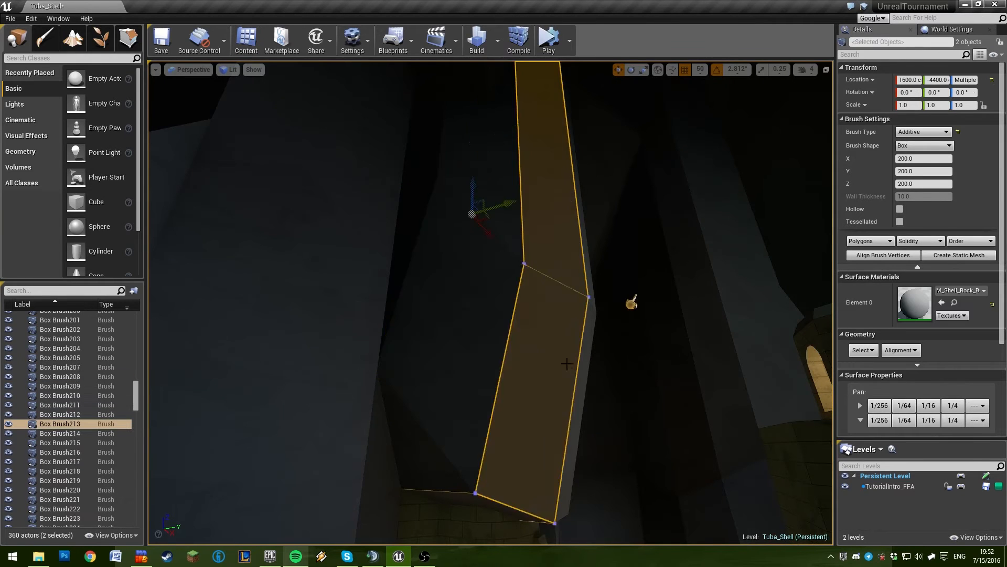
Inspect further additive rock column brushes around the castle, including Box Brush222, Box Brush226 and Box Brush234
{"action": "right_click_drag", "start_coordinate": [566, 360], "coordinate": [616, 391]}
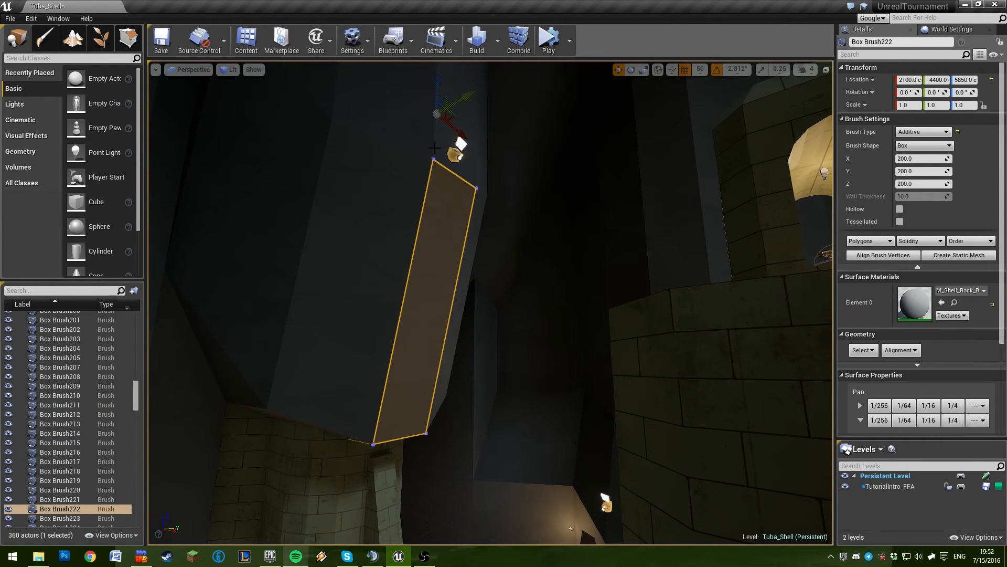
{"action": "mouse_move", "coordinate": [459, 294]}
{"action": "right_mouse_down"}
{"action": "mouse_move", "coordinate": [420, 286]}
{"action": "mouse_move", "coordinate": [453, 320]}
{"action": "mouse_move", "coordinate": [462, 257]}
{"action": "mouse_move", "coordinate": [341, 278]}
{"action": "right_mouse_up"}
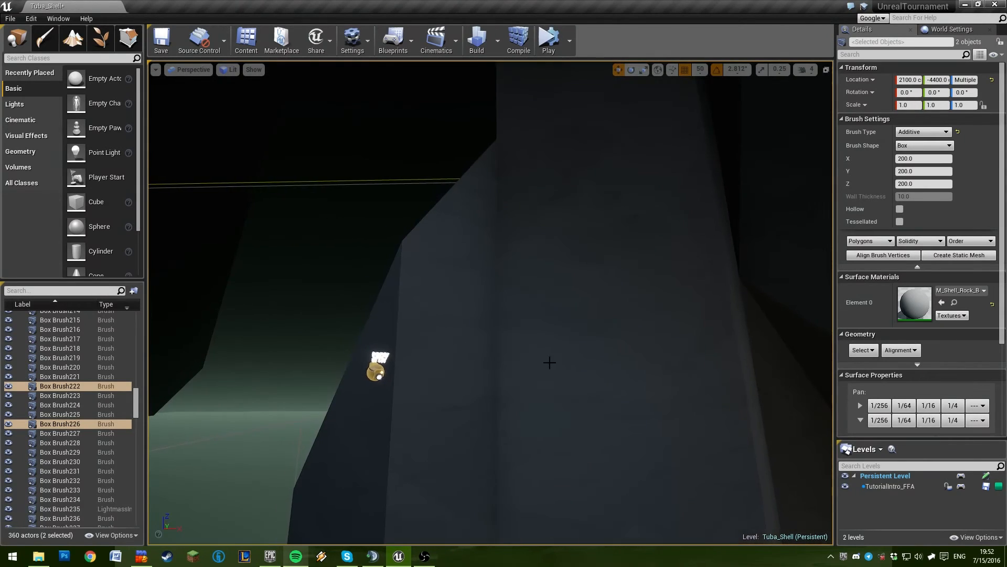
{"action": "left_click", "coordinate": [549, 360]}
{"action": "mouse_move", "coordinate": [549, 360]}
{"action": "right_mouse_down"}
{"action": "mouse_move", "coordinate": [604, 385]}
{"action": "mouse_move", "coordinate": [428, 354]}
{"action": "right_mouse_up"}
{"action": "left_click", "coordinate": [504, 278]}
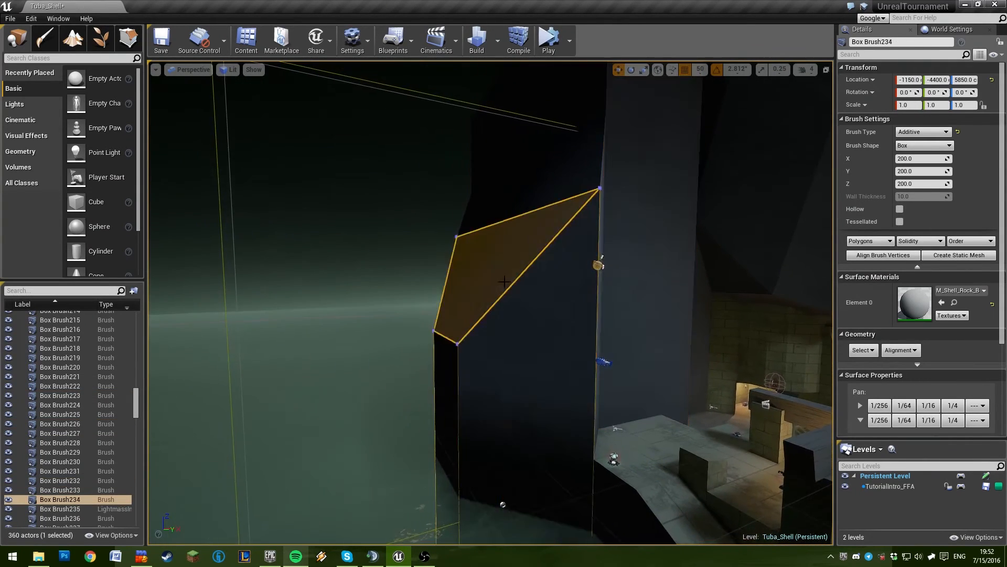
{"action": "mouse_move", "coordinate": [505, 278]}
{"action": "right_mouse_down"}
{"action": "mouse_move", "coordinate": [645, 293]}
{"action": "mouse_move", "coordinate": [613, 279]}
{"action": "right_mouse_up"}
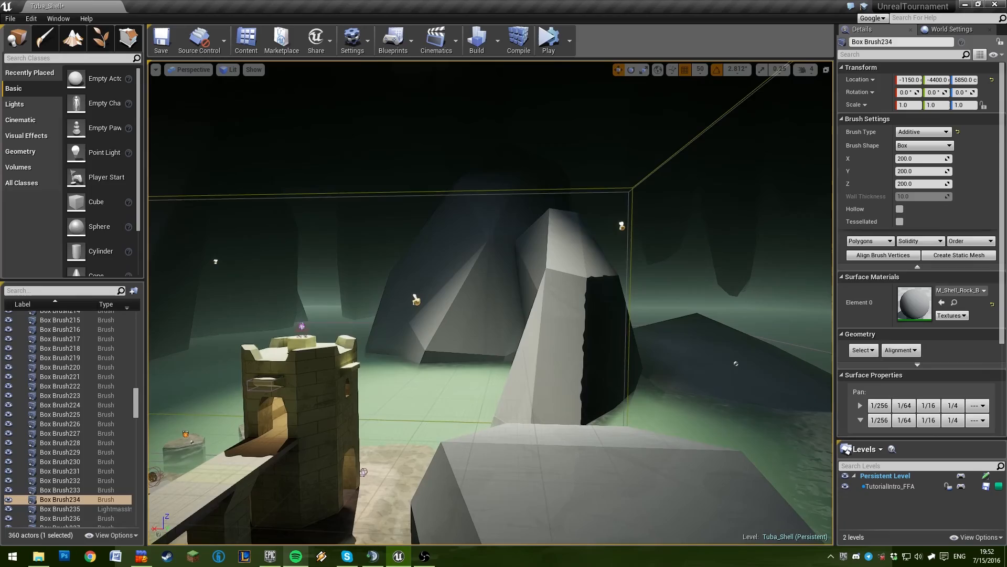
Select the rock static mesh S_Shell_Rock13 beyond the tower, focus the view on it and examine it from above
{"action": "left_click", "coordinate": [550, 311]}
{"action": "mouse_move", "coordinate": [551, 310]}
{"action": "right_mouse_down"}
{"action": "mouse_move", "coordinate": [527, 328]}
{"action": "mouse_move", "coordinate": [472, 328]}
{"action": "mouse_move", "coordinate": [593, 336]}
{"action": "mouse_move", "coordinate": [564, 332]}
{"action": "right_mouse_up"}
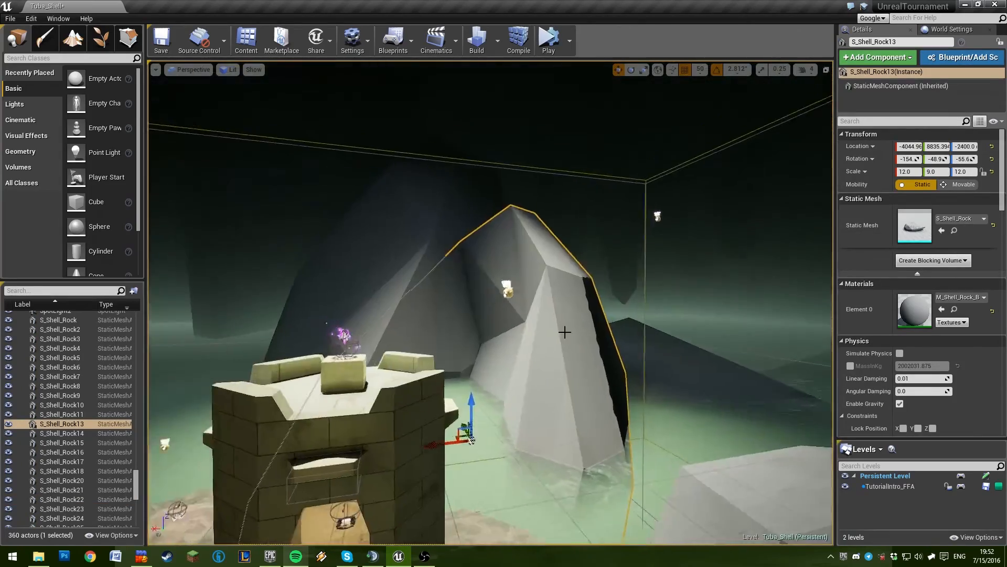
{"action": "key", "text": "f"}
{"action": "left_click_drag", "start_coordinate": [564, 332], "coordinate": [603, 362], "text": "alt"}
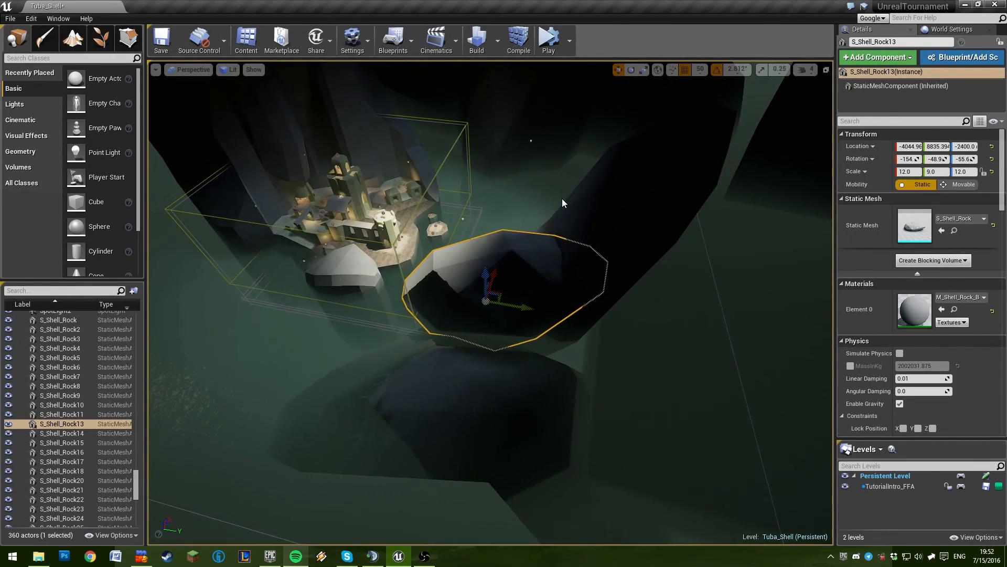
{"action": "right_click_drag", "start_coordinate": [563, 199], "coordinate": [595, 174]}
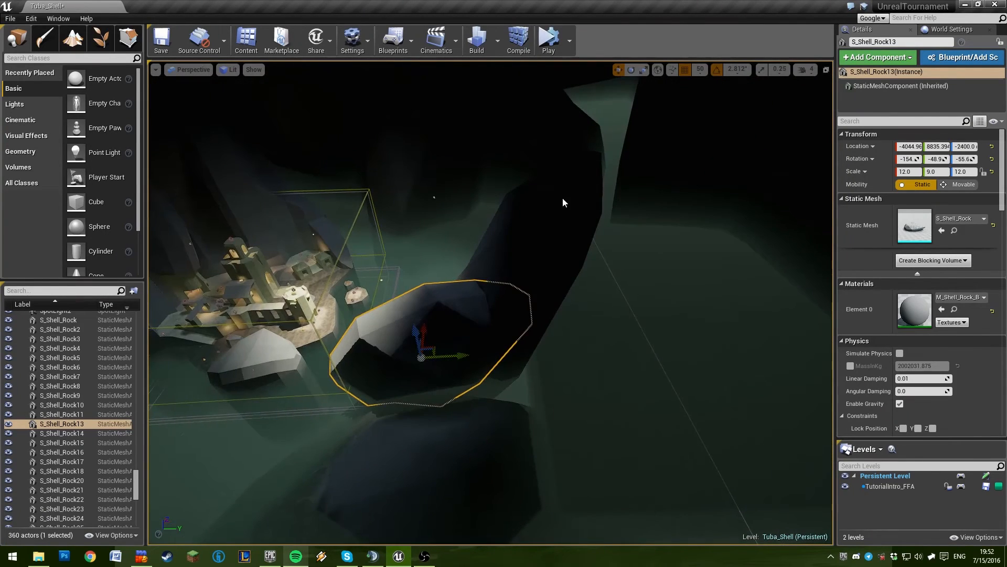
Focus on the stone roof brush Box Brush200, clear the selection and look through the orange cave tunnel
{"action": "left_click", "coordinate": [305, 273]}
{"action": "key", "text": "f"}
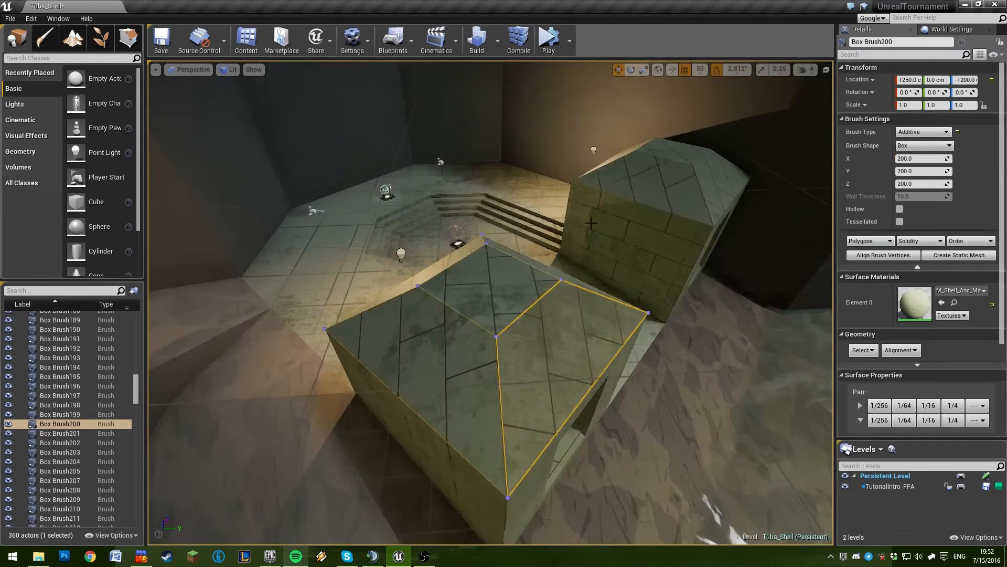
{"action": "key", "text": "Escape"}
{"action": "mouse_move", "coordinate": [455, 259]}
{"action": "right_mouse_down"}
{"action": "mouse_move", "coordinate": [646, 271]}
{"action": "mouse_move", "coordinate": [598, 274]}
{"action": "mouse_move", "coordinate": [735, 268]}
{"action": "mouse_move", "coordinate": [503, 268]}
{"action": "mouse_move", "coordinate": [556, 270]}
{"action": "right_mouse_up"}
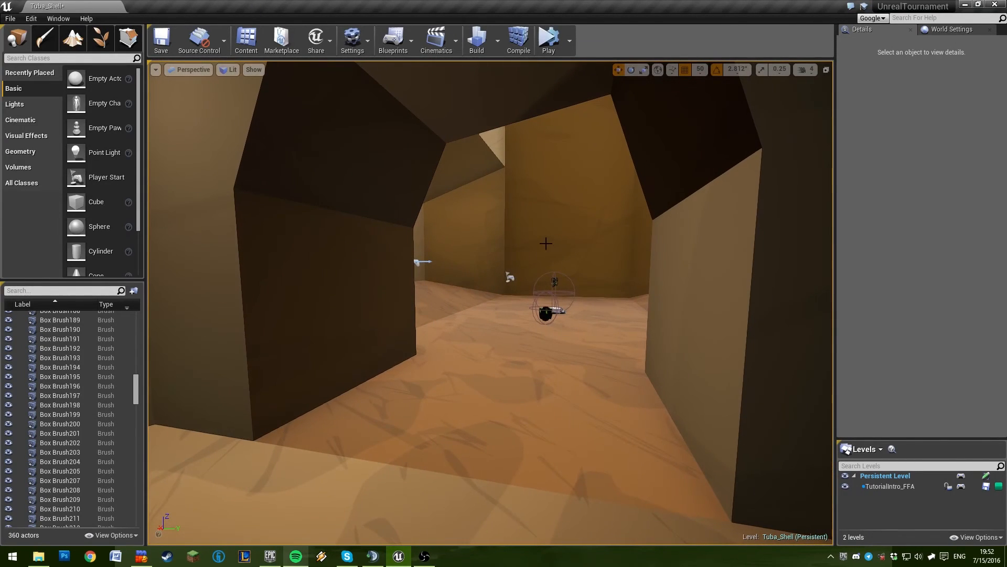
Open the TitanPass_Shell level from RestrictedAssets/Maps/WIP without saving Tuba_Shell, and close the asset browser
{"action": "left_click", "coordinate": [245, 42]}
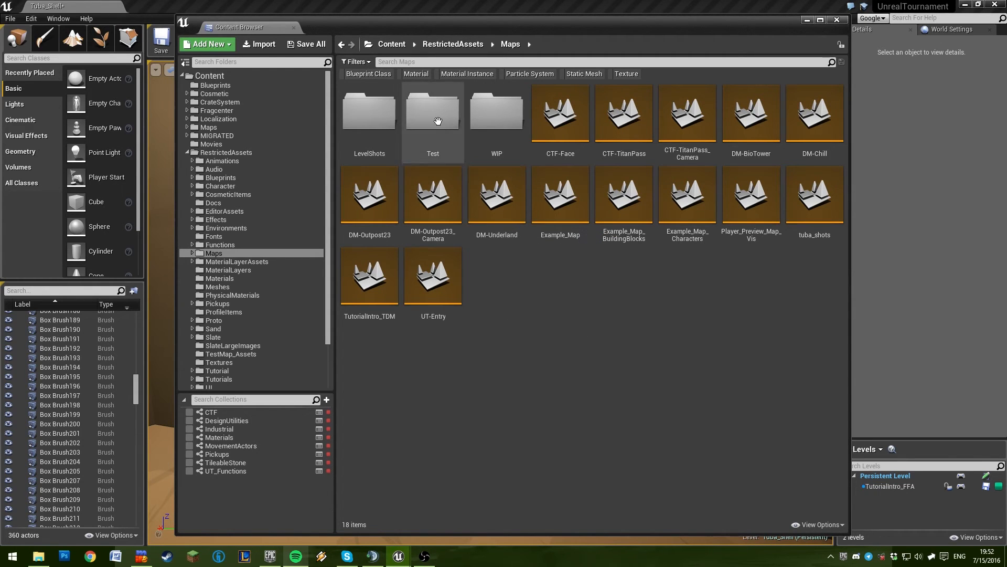
{"action": "double_click", "coordinate": [496, 111]}
{"action": "scroll", "coordinate": [734, 331], "scroll_direction": "down", "scroll_amount": 2}
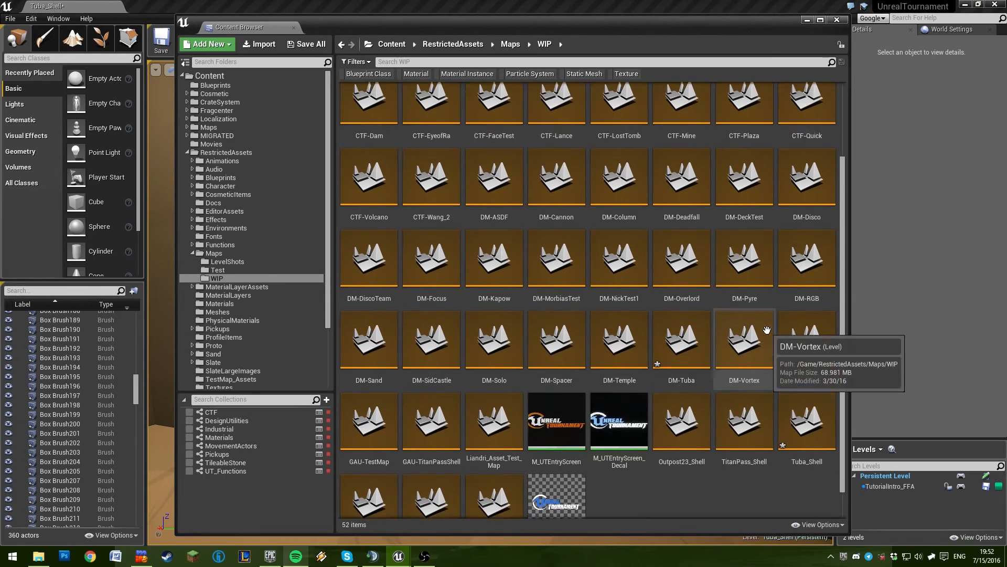
{"action": "scroll", "coordinate": [427, 252], "scroll_direction": "up", "scroll_amount": 2}
{"action": "left_click", "coordinate": [369, 120]}
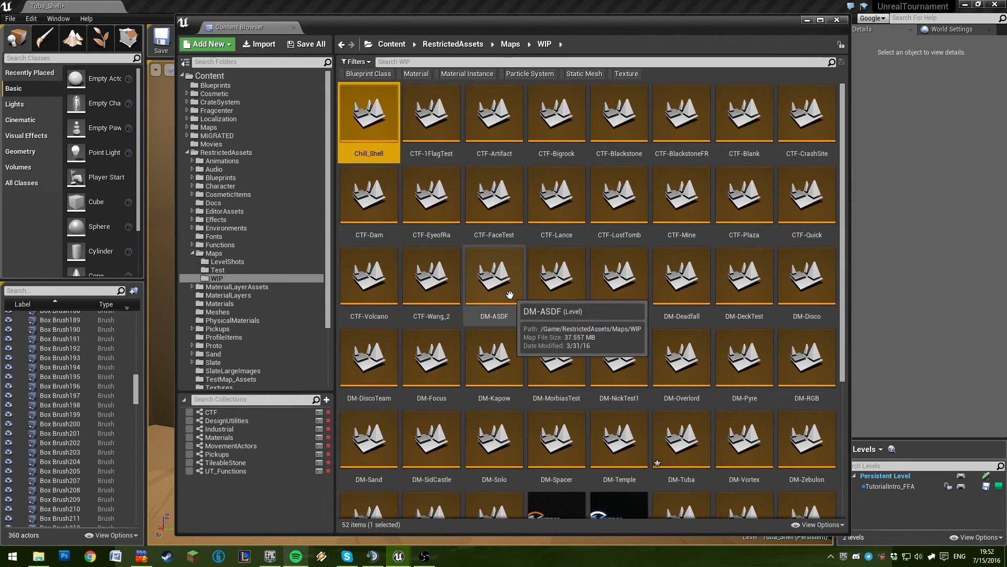
{"action": "scroll", "coordinate": [735, 336], "scroll_direction": "down", "scroll_amount": 3}
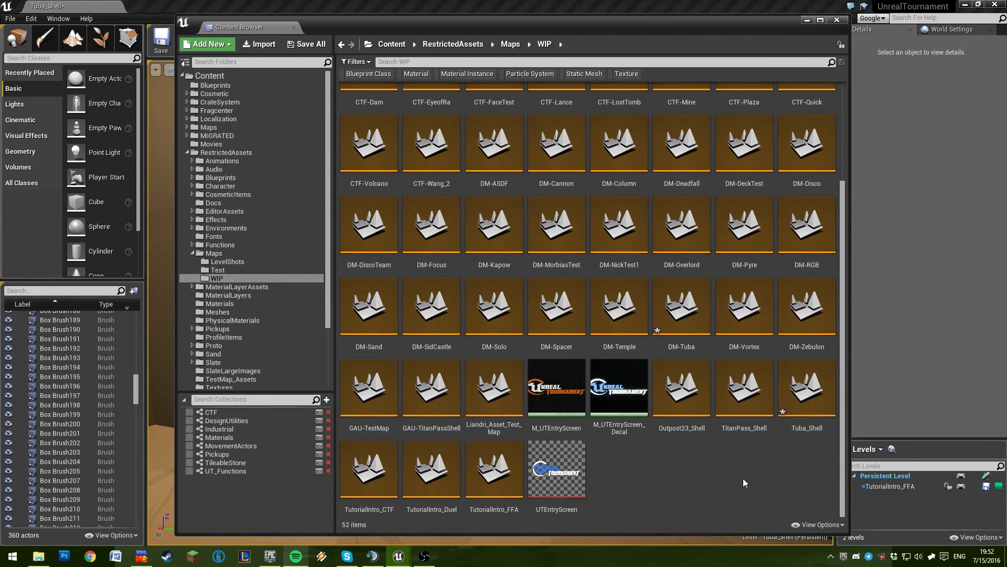
{"action": "double_click", "coordinate": [744, 391]}
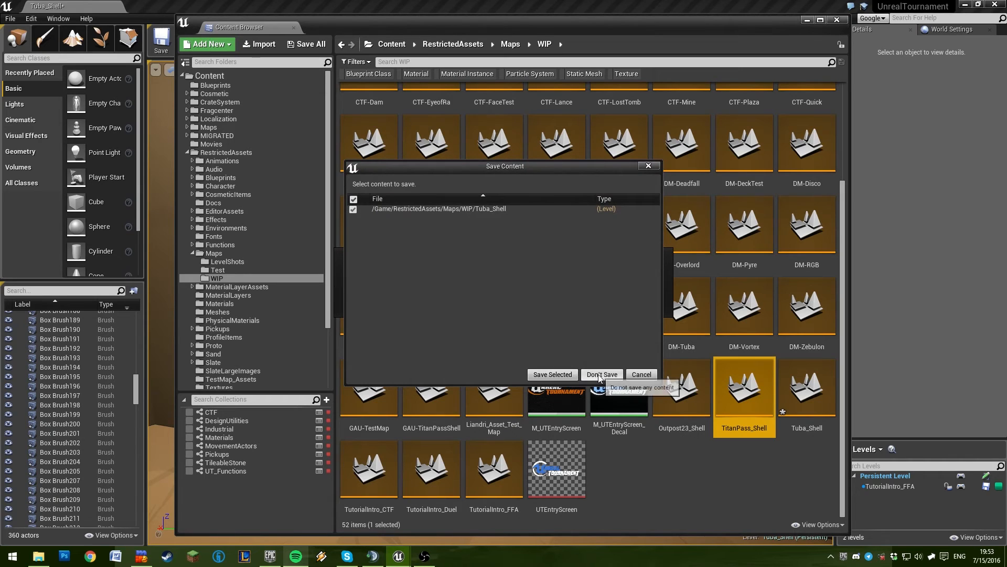
{"action": "left_click", "coordinate": [598, 374]}
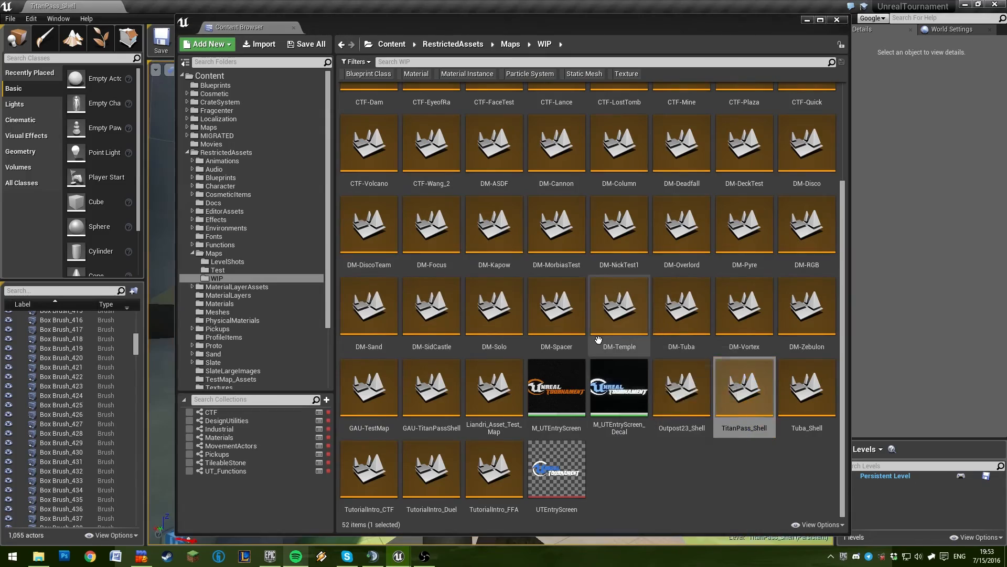
{"action": "left_click", "coordinate": [837, 20]}
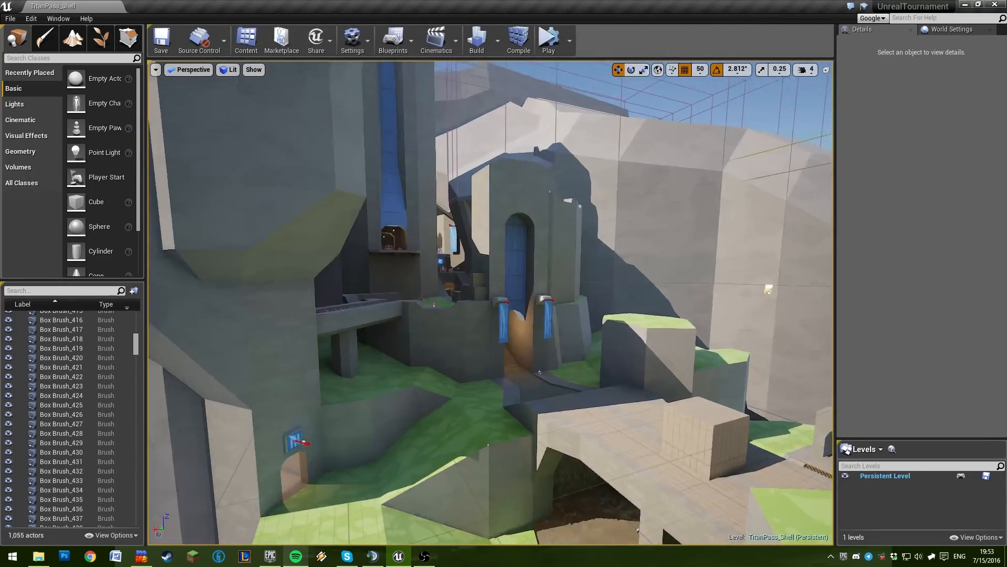
Inspect the dark cave passage in TitanPass_Shell by selecting its subtractive brushes Box Brush_485, Box Brush_484 and Box Brush_491
{"action": "mouse_move", "coordinate": [490, 302]}
{"action": "right_mouse_down"}
{"action": "mouse_move", "coordinate": [525, 310]}
{"action": "mouse_move", "coordinate": [446, 320]}
{"action": "mouse_move", "coordinate": [603, 293]}
{"action": "mouse_move", "coordinate": [525, 278]}
{"action": "mouse_move", "coordinate": [251, 294]}
{"action": "mouse_move", "coordinate": [178, 284]}
{"action": "mouse_move", "coordinate": [202, 275]}
{"action": "mouse_move", "coordinate": [158, 275]}
{"action": "mouse_move", "coordinate": [328, 273]}
{"action": "mouse_move", "coordinate": [565, 320]}
{"action": "mouse_move", "coordinate": [472, 356]}
{"action": "right_mouse_up"}
{"action": "left_click", "coordinate": [552, 330]}
{"action": "left_click", "coordinate": [452, 377]}
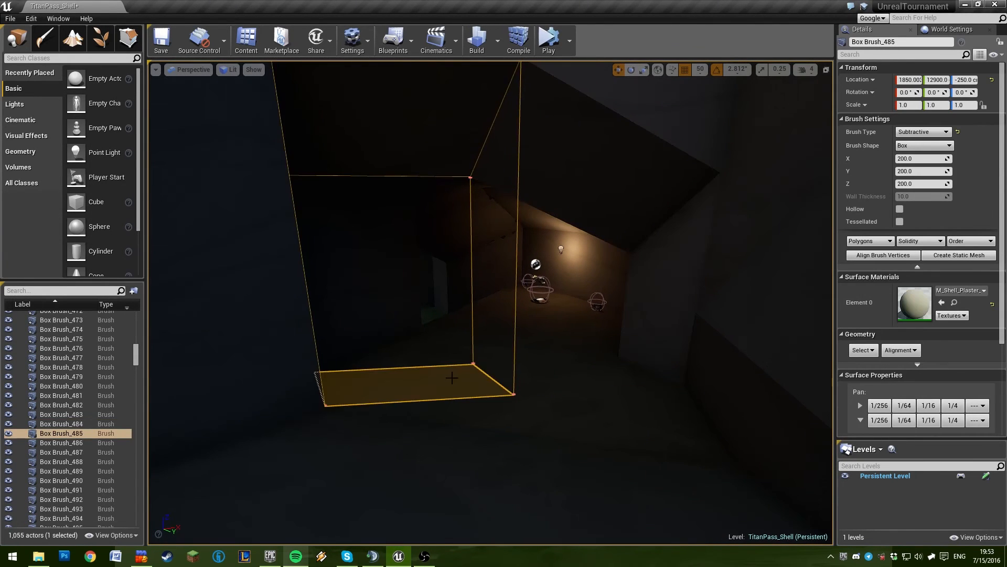
{"action": "left_click", "coordinate": [584, 417]}
{"action": "left_click", "coordinate": [587, 420]}
{"action": "left_click", "coordinate": [575, 388]}
{"action": "right_click_drag", "start_coordinate": [575, 388], "coordinate": [651, 389]}
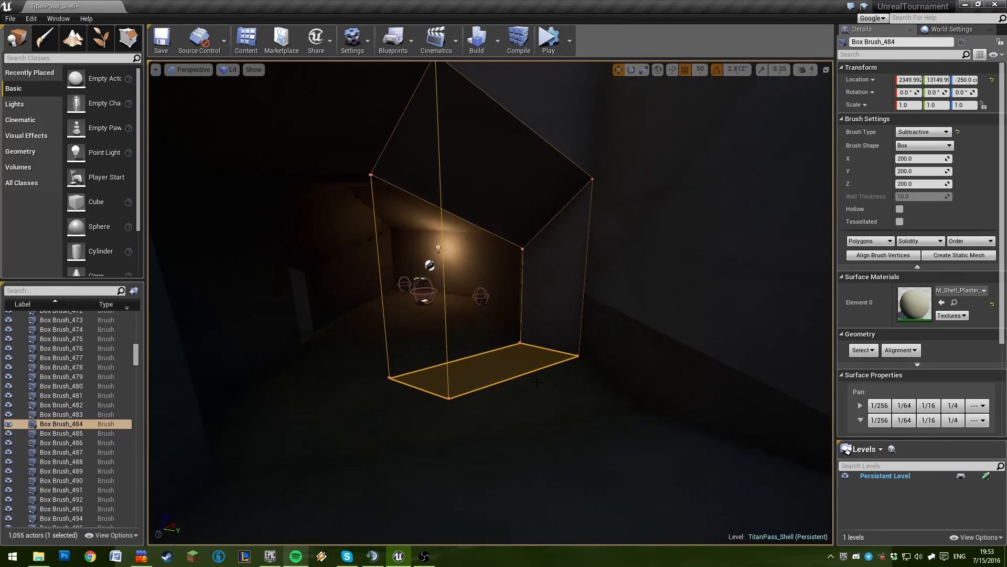
{"action": "mouse_move", "coordinate": [436, 293]}
{"action": "right_mouse_down"}
{"action": "mouse_move", "coordinate": [335, 294]}
{"action": "mouse_move", "coordinate": [436, 293]}
{"action": "right_mouse_up"}
{"action": "left_click", "coordinate": [445, 317], "text": "ctrl"}
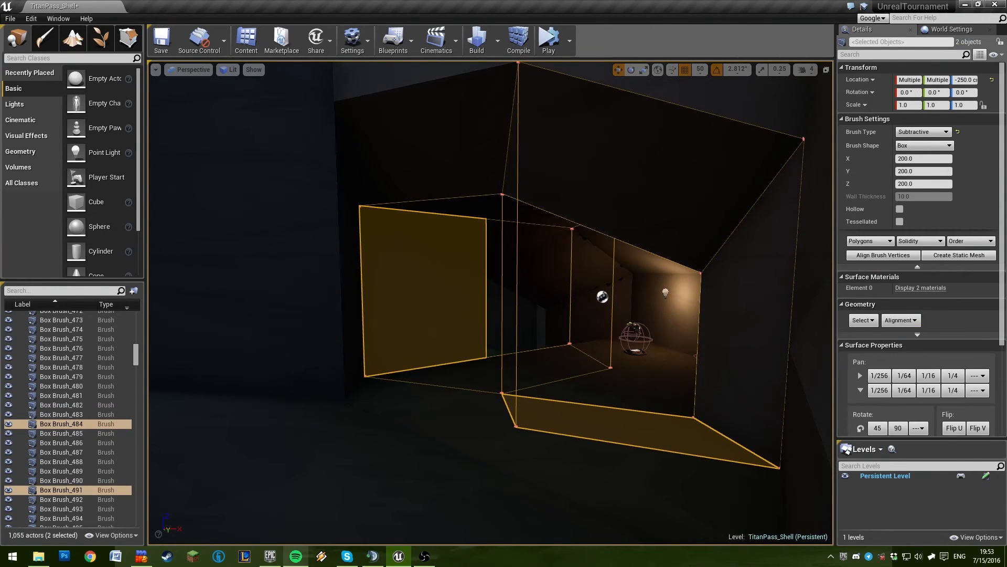
Switch the viewport to Unlit and select cave brushes Box Brush_484, 485, 490, 491 and 492 together
{"action": "left_click", "coordinate": [437, 401]}
{"action": "left_click", "coordinate": [228, 70]}
{"action": "left_click", "coordinate": [241, 102]}
{"action": "right_click_drag", "start_coordinate": [614, 332], "coordinate": [667, 344]}
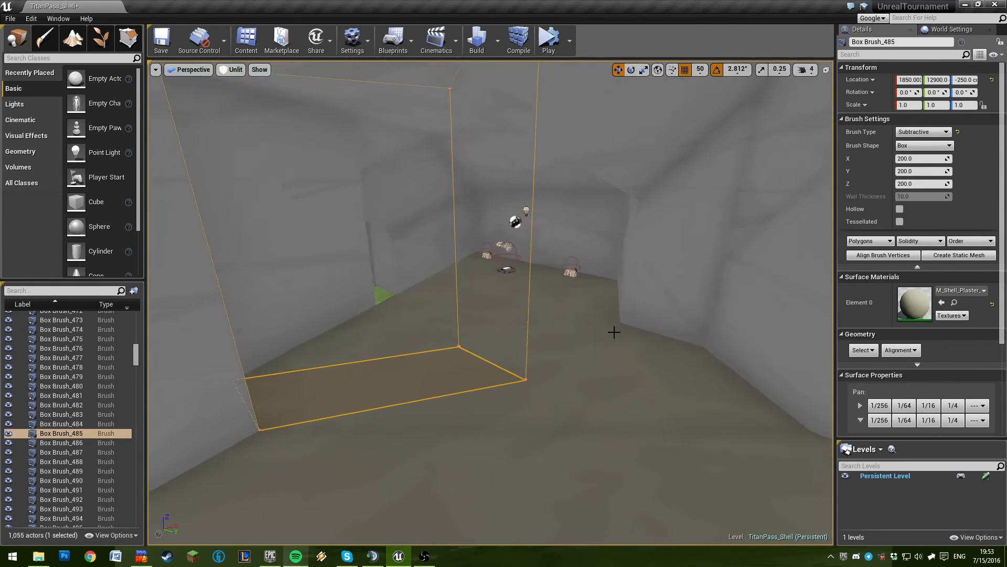
{"action": "left_click", "coordinate": [600, 359], "text": "ctrl"}
{"action": "mouse_move", "coordinate": [598, 312]}
{"action": "right_mouse_down"}
{"action": "mouse_move", "coordinate": [608, 262]}
{"action": "mouse_move", "coordinate": [483, 278]}
{"action": "mouse_move", "coordinate": [247, 270]}
{"action": "mouse_move", "coordinate": [368, 278]}
{"action": "right_mouse_up"}
{"action": "left_click", "coordinate": [553, 344], "text": "ctrl"}
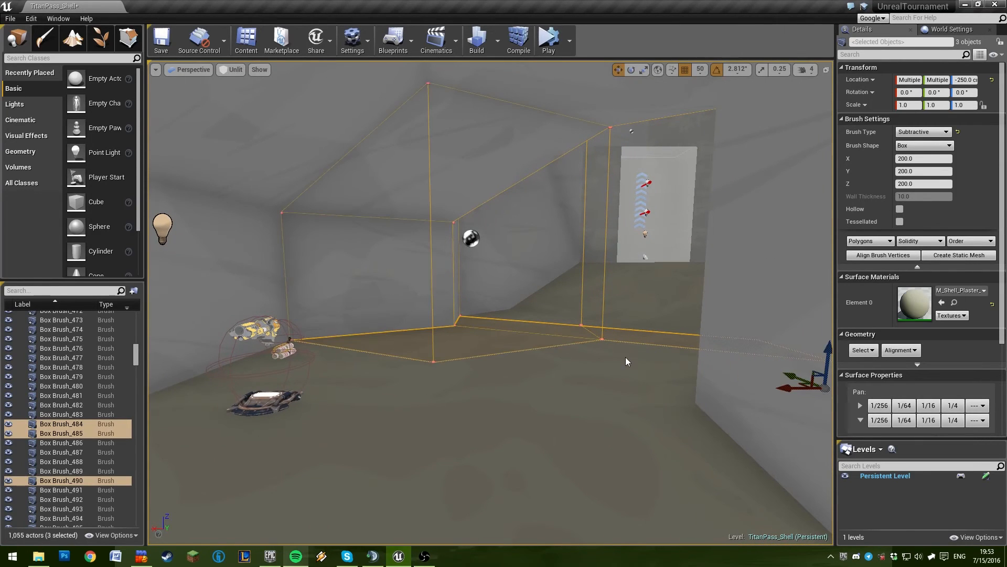
{"action": "left_click", "coordinate": [614, 370], "text": "ctrl"}
{"action": "left_click", "coordinate": [401, 396], "text": "ctrl"}
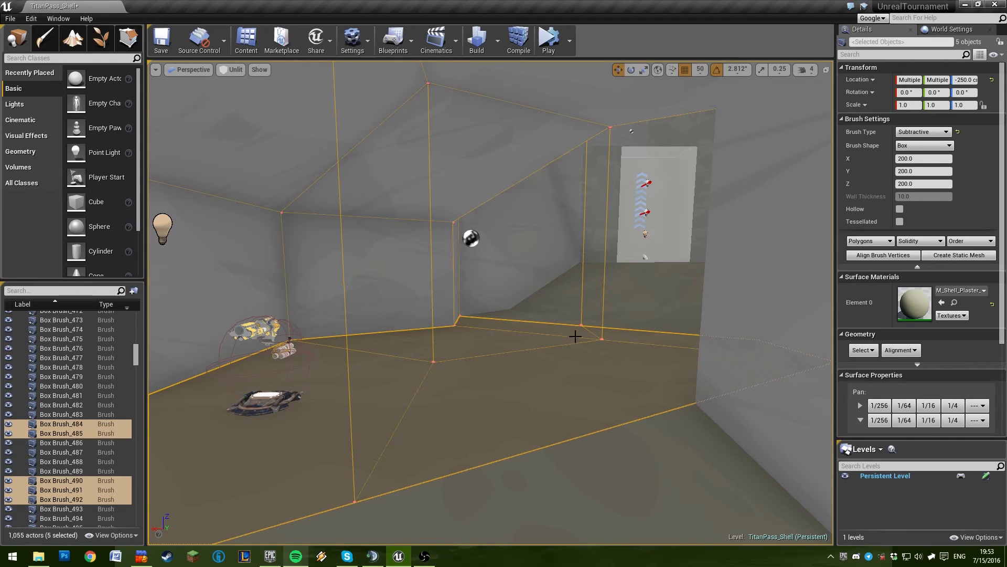
Extend the cave brush selection with Box Brush_486 to 489 toward the grassy entrance to show the tunnel's construction
{"action": "right_click_drag", "start_coordinate": [485, 343], "coordinate": [485, 343]}
{"action": "right_click_drag", "start_coordinate": [540, 358], "coordinate": [540, 358]}
{"action": "left_click", "coordinate": [472, 333], "text": "ctrl"}
{"action": "left_click", "coordinate": [415, 338], "text": "ctrl"}
{"action": "right_click_drag", "start_coordinate": [414, 337], "coordinate": [414, 337]}
{"action": "left_click", "coordinate": [500, 257], "text": "ctrl"}
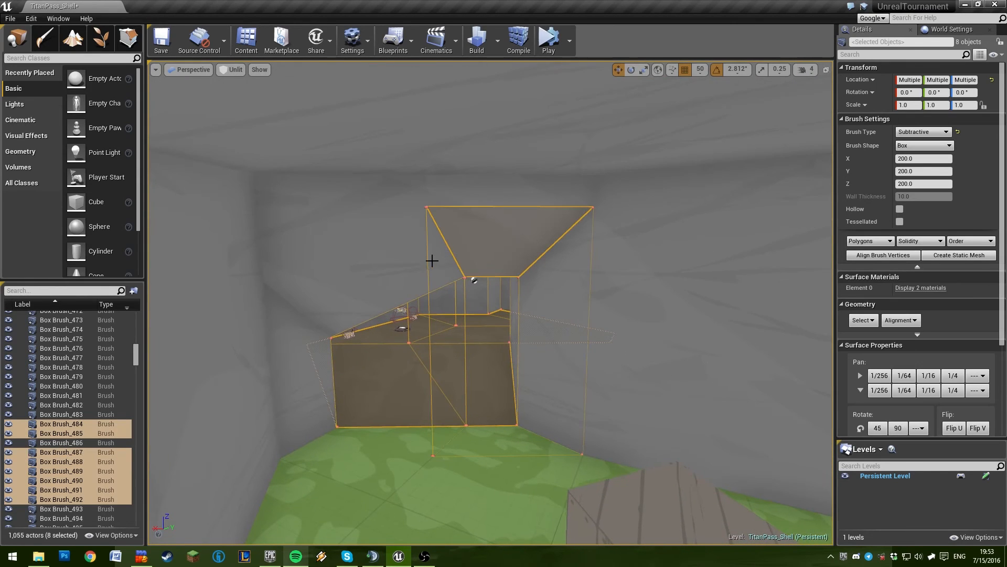
{"action": "left_click", "coordinate": [326, 302], "text": "ctrl"}
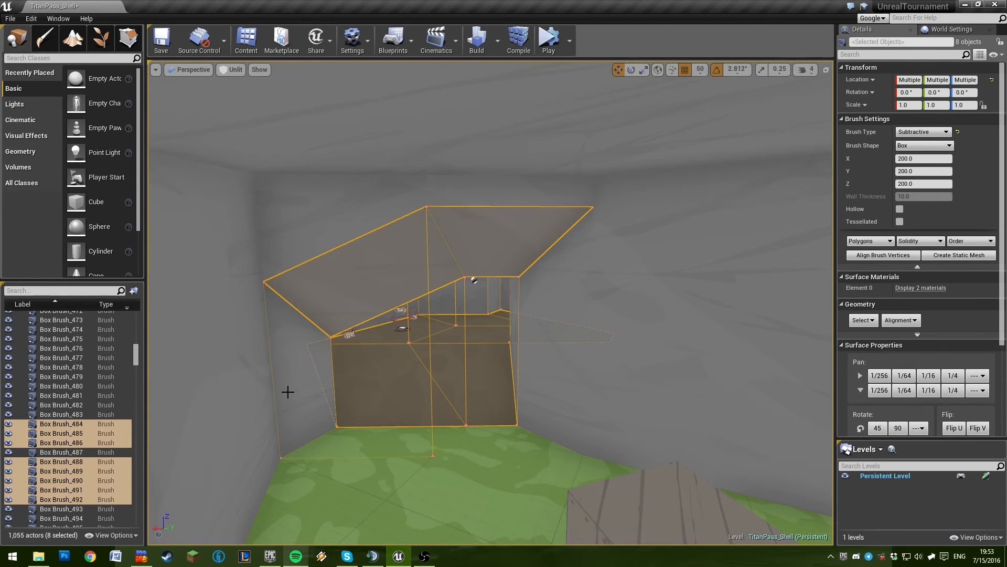
{"action": "left_click", "coordinate": [596, 275], "text": "ctrl"}
Start a new cave brush selection with Box Brush_487, adding Box Brush_486, 488, 489 and 492
{"action": "left_click", "coordinate": [570, 269]}
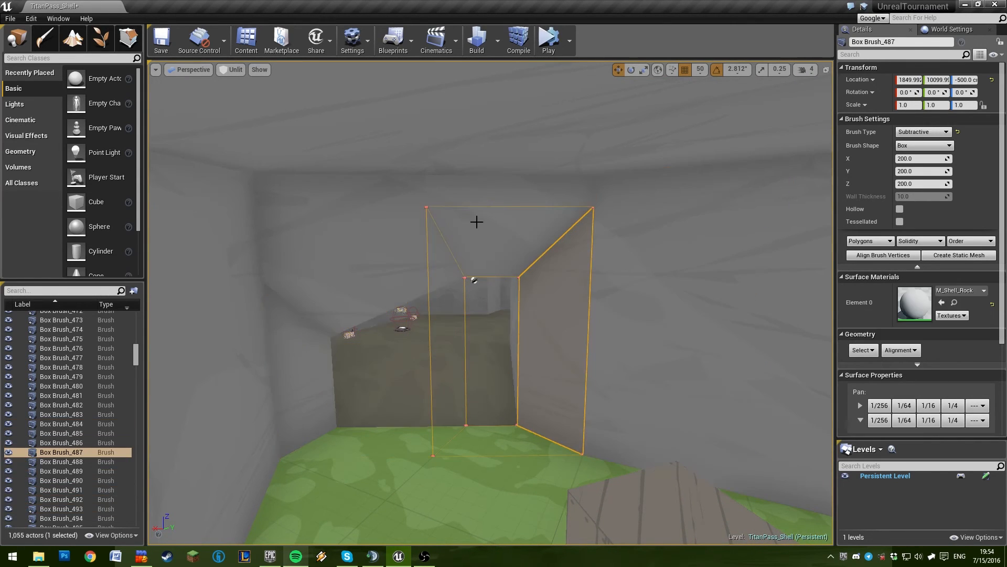
{"action": "left_click", "coordinate": [389, 266], "text": "ctrl"}
{"action": "mouse_move", "coordinate": [529, 387]}
{"action": "right_mouse_down"}
{"action": "mouse_move", "coordinate": [562, 375]}
{"action": "mouse_move", "coordinate": [559, 398]}
{"action": "mouse_move", "coordinate": [555, 373]}
{"action": "right_mouse_up"}
{"action": "left_click", "coordinate": [562, 376], "text": "ctrl"}
{"action": "left_click", "coordinate": [367, 348], "text": "ctrl"}
{"action": "left_click", "coordinate": [546, 344], "text": "ctrl"}
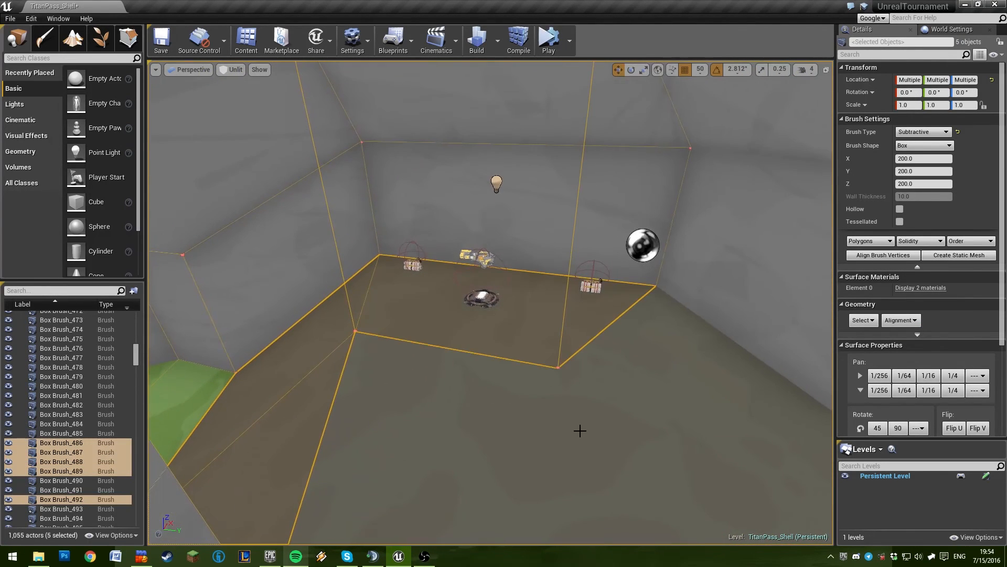
Add Box Brush_490, 491, 484 and 485 to the selection to outline the full cave tunnel
{"action": "left_click", "coordinate": [580, 430], "text": "ctrl"}
{"action": "left_click", "coordinate": [664, 403], "text": "ctrl"}
{"action": "key", "text": "f"}
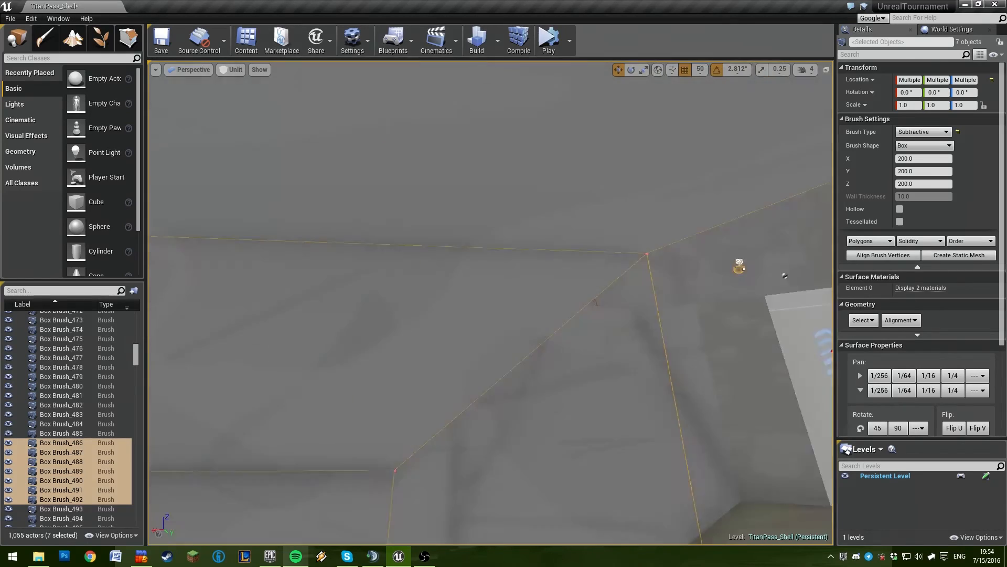
{"action": "left_click", "coordinate": [543, 250], "text": "ctrl"}
{"action": "left_click", "coordinate": [442, 200], "text": "ctrl"}
{"action": "right_click_drag", "start_coordinate": [442, 200], "coordinate": [442, 199]}
{"action": "right_click_drag", "start_coordinate": [618, 322], "coordinate": [618, 322]}
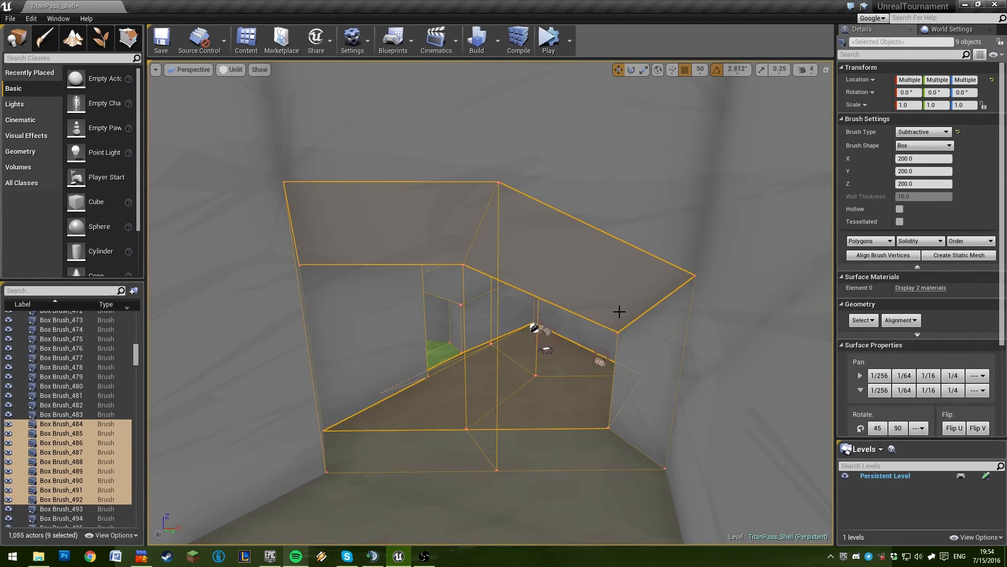
Examine how the nine selected subtractive brushes join, going through the tunnel toward the grassy entrance
{"action": "right_click_drag", "start_coordinate": [613, 312], "coordinate": [609, 334]}
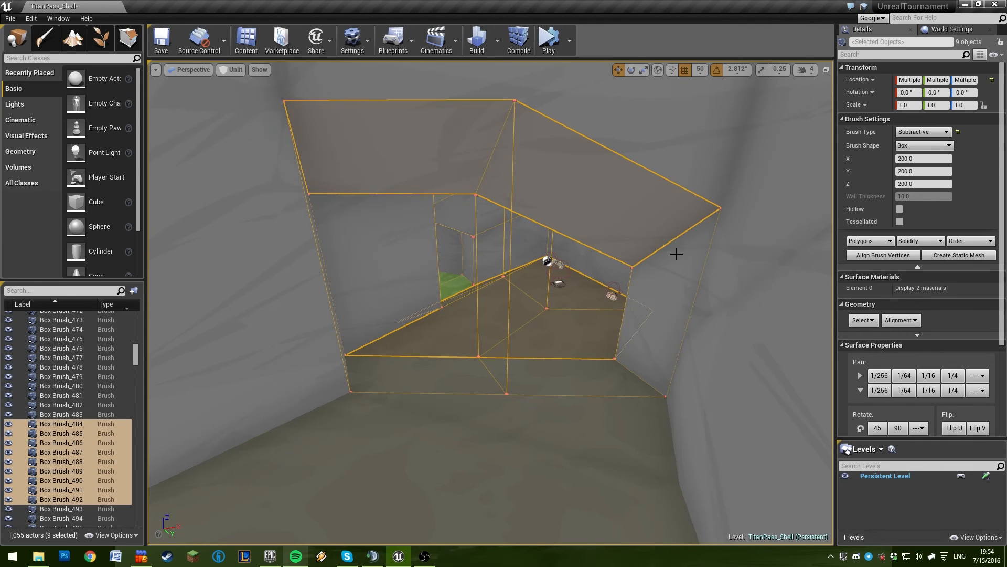
{"action": "key", "text": "w"}
{"action": "mouse_move", "coordinate": [667, 247]}
{"action": "right_mouse_down"}
{"action": "mouse_move", "coordinate": [667, 267]}
{"action": "mouse_move", "coordinate": [530, 293]}
{"action": "mouse_move", "coordinate": [331, 265]}
{"action": "mouse_move", "coordinate": [702, 246]}
{"action": "mouse_move", "coordinate": [645, 247]}
{"action": "mouse_move", "coordinate": [703, 252]}
{"action": "mouse_move", "coordinate": [661, 276]}
{"action": "mouse_move", "coordinate": [637, 320]}
{"action": "mouse_move", "coordinate": [607, 271]}
{"action": "mouse_move", "coordinate": [606, 294]}
{"action": "mouse_move", "coordinate": [653, 307]}
{"action": "mouse_move", "coordinate": [602, 294]}
{"action": "right_mouse_up"}
{"action": "key", "text": "s"}
{"action": "key", "text": "w"}
{"action": "key", "text": "s"}
{"action": "key", "text": "w"}
{"action": "key", "text": "e"}
{"action": "key", "text": "a"}
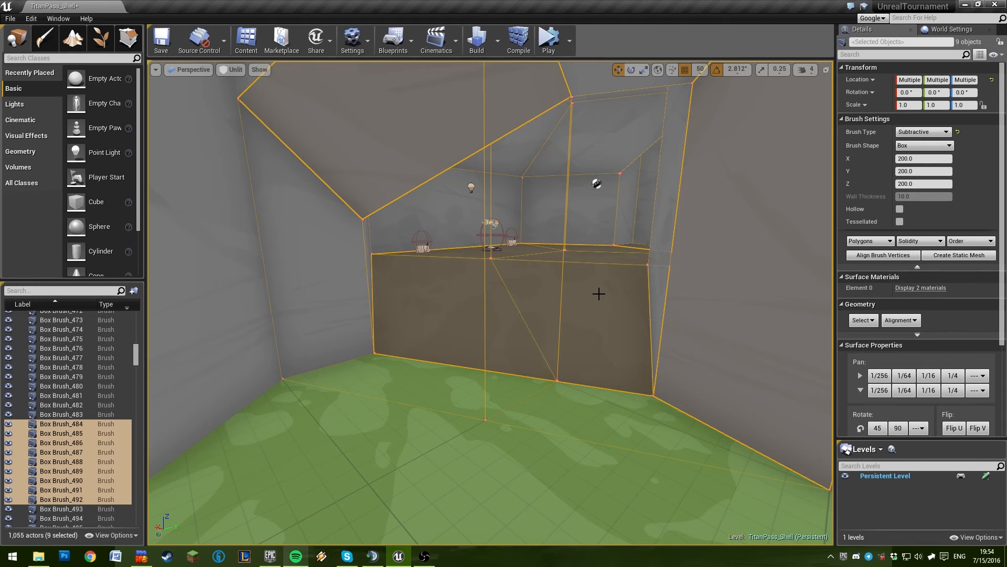
Study the outlined tunnel walls, ceiling and floor edges from the grassy entrance
{"action": "key", "text": "w"}
{"action": "mouse_move", "coordinate": [599, 294]}
{"action": "right_mouse_down"}
{"action": "mouse_move", "coordinate": [650, 307]}
{"action": "mouse_move", "coordinate": [625, 322]}
{"action": "mouse_move", "coordinate": [530, 286]}
{"action": "mouse_move", "coordinate": [603, 306]}
{"action": "mouse_move", "coordinate": [551, 308]}
{"action": "mouse_move", "coordinate": [541, 296]}
{"action": "mouse_move", "coordinate": [542, 281]}
{"action": "mouse_move", "coordinate": [582, 285]}
{"action": "mouse_move", "coordinate": [488, 302]}
{"action": "mouse_move", "coordinate": [446, 299]}
{"action": "mouse_move", "coordinate": [483, 293]}
{"action": "mouse_move", "coordinate": [444, 287]}
{"action": "mouse_move", "coordinate": [519, 331]}
{"action": "mouse_move", "coordinate": [566, 294]}
{"action": "mouse_move", "coordinate": [627, 330]}
{"action": "right_mouse_up"}
{"action": "key", "text": "w"}
{"action": "key", "text": "s"}
{"action": "key", "text": "w"}
{"action": "key", "text": "s"}
{"action": "key", "text": "w"}
{"action": "key", "text": "s"}
{"action": "key", "text": "d"}
{"action": "key", "text": "s"}
{"action": "key", "text": "a"}
{"action": "key", "text": "d"}
{"action": "key", "text": "w"}
{"action": "key", "text": "a"}
{"action": "key", "text": "s"}
{"action": "key", "text": "w"}
{"action": "mouse_move", "coordinate": [531, 354]}
{"action": "right_mouse_down"}
{"action": "mouse_move", "coordinate": [525, 330]}
{"action": "mouse_move", "coordinate": [582, 391]}
{"action": "mouse_move", "coordinate": [557, 386]}
{"action": "mouse_move", "coordinate": [531, 354]}
{"action": "right_mouse_up"}
{"action": "key", "text": "s"}
{"action": "key", "text": "w"}
{"action": "mouse_move", "coordinate": [479, 313]}
{"action": "right_mouse_down"}
{"action": "mouse_move", "coordinate": [514, 288]}
{"action": "mouse_move", "coordinate": [582, 307]}
{"action": "mouse_move", "coordinate": [608, 378]}
{"action": "mouse_move", "coordinate": [698, 388]}
{"action": "mouse_move", "coordinate": [776, 380]}
{"action": "mouse_move", "coordinate": [458, 315]}
{"action": "mouse_move", "coordinate": [580, 382]}
{"action": "mouse_move", "coordinate": [568, 407]}
{"action": "right_mouse_up"}
Add Box Brush_483 to the cave selection and examine how it fits with the neighbouring tunnel brushes
{"action": "key", "text": "s"}
{"action": "left_click", "coordinate": [529, 342], "text": "ctrl"}
{"action": "key", "text": "s"}
{"action": "mouse_move", "coordinate": [528, 341]}
{"action": "right_mouse_down"}
{"action": "mouse_move", "coordinate": [446, 293]}
{"action": "mouse_move", "coordinate": [415, 301]}
{"action": "mouse_move", "coordinate": [391, 330]}
{"action": "mouse_move", "coordinate": [391, 313]}
{"action": "mouse_move", "coordinate": [341, 299]}
{"action": "mouse_move", "coordinate": [419, 336]}
{"action": "mouse_move", "coordinate": [540, 284]}
{"action": "mouse_move", "coordinate": [592, 289]}
{"action": "right_mouse_up"}
{"action": "key", "text": "w"}
{"action": "key", "text": "w"}
{"action": "key", "text": "s"}
{"action": "key", "text": "w"}
{"action": "key", "text": "s"}
{"action": "key", "text": "w"}
{"action": "key", "text": "w"}
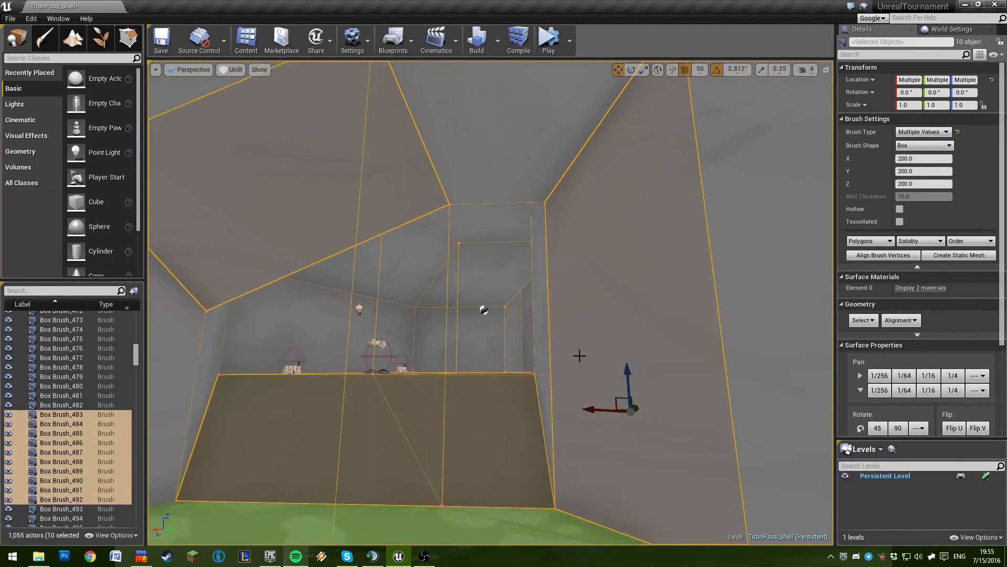
Clear the brush selection and switch the viewport back to Lit mode
{"action": "key", "text": "Escape"}
{"action": "left_click", "coordinate": [234, 70]}
{"action": "left_click", "coordinate": [234, 92]}
{"action": "right_click_drag", "start_coordinate": [335, 220], "coordinate": [320, 231]}
{"action": "key", "text": "s"}
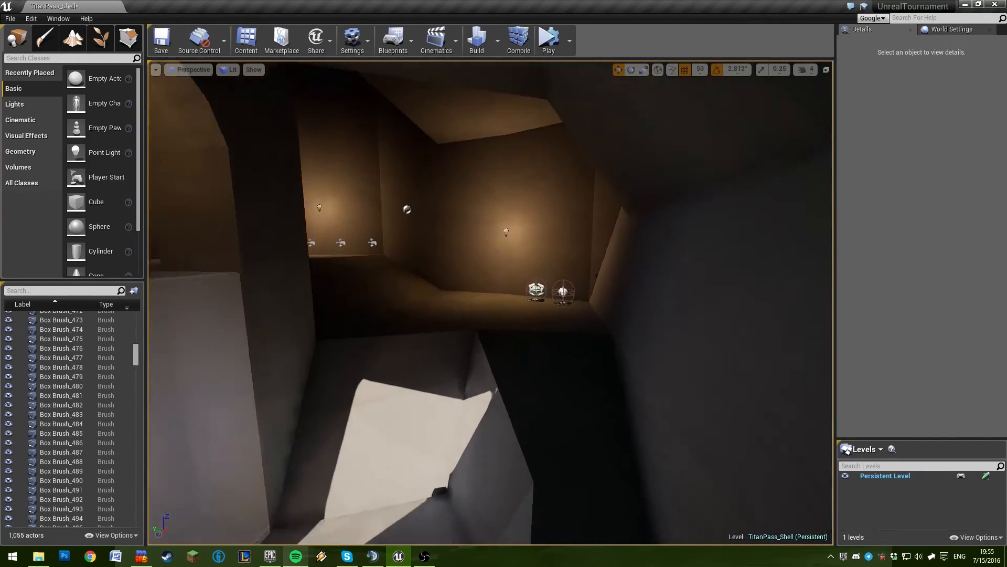
Examine the lit cave openings, overhanging rock and cliffs around the towers of the level
{"action": "right_click_drag", "start_coordinate": [491, 302], "coordinate": [593, 330]}
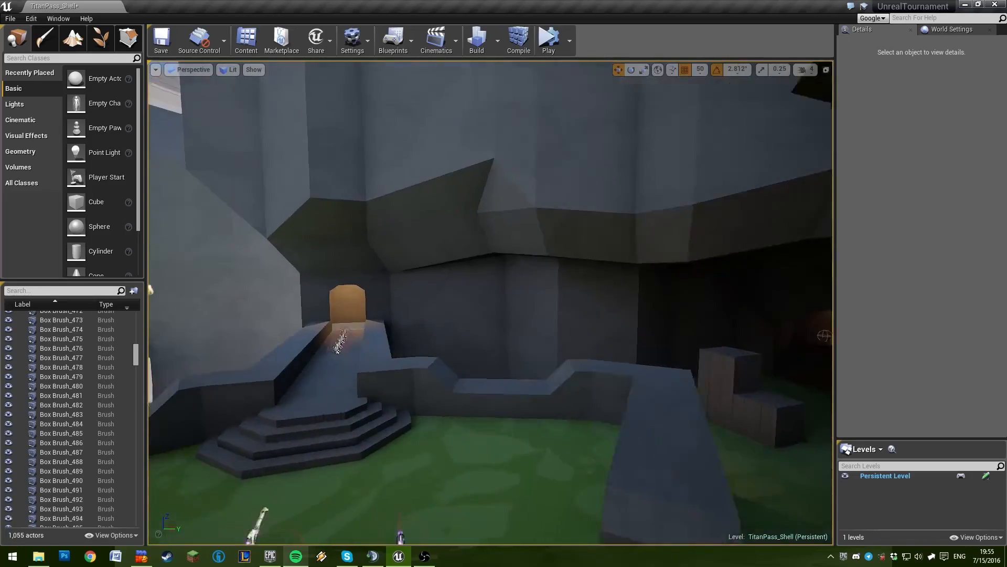
{"action": "right_click_drag", "start_coordinate": [490, 302], "coordinate": [517, 303]}
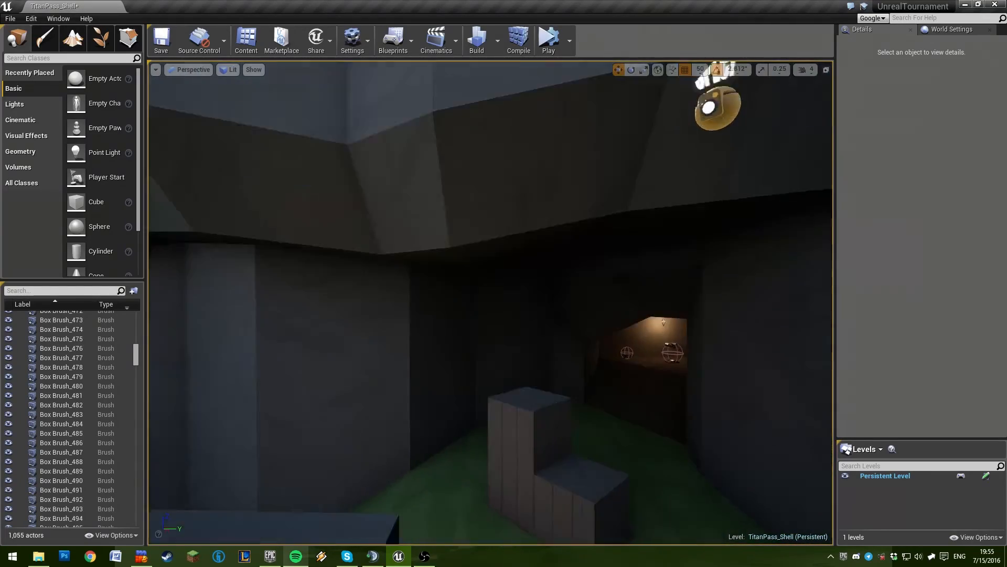
{"action": "right_click_drag", "start_coordinate": [491, 302], "coordinate": [543, 310]}
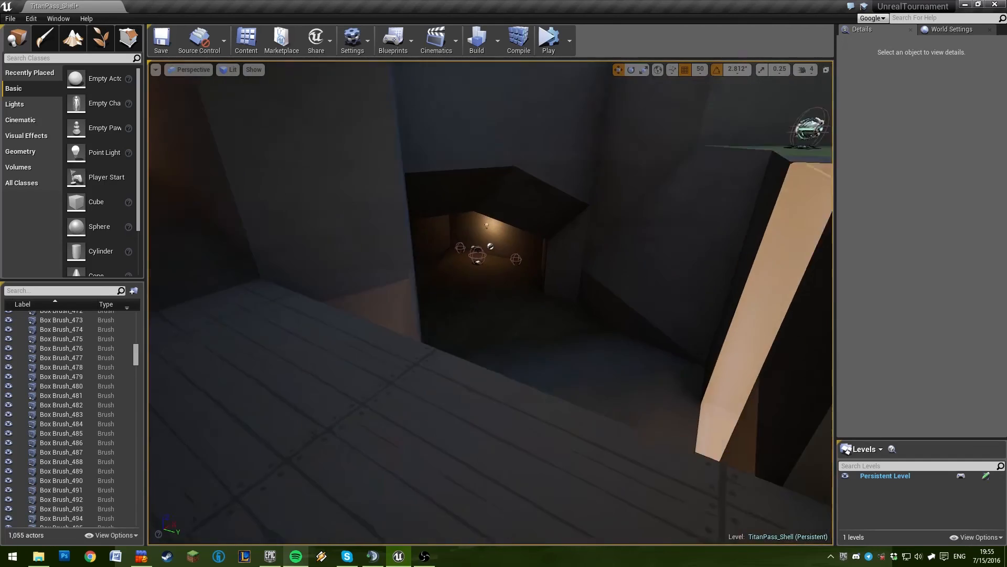
{"action": "right_click_drag", "start_coordinate": [491, 303], "coordinate": [427, 281]}
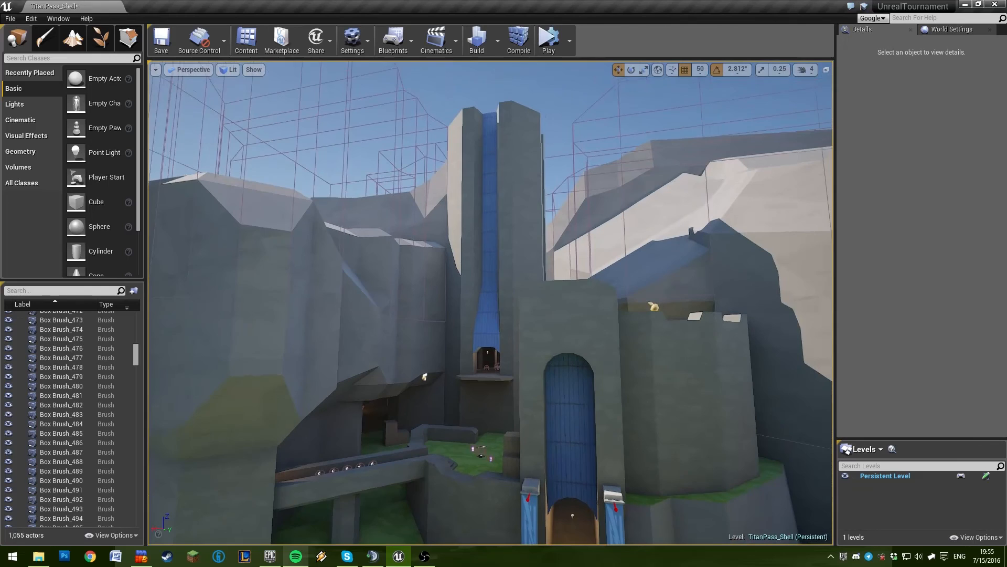
{"action": "right_click_drag", "start_coordinate": [480, 309], "coordinate": [404, 362]}
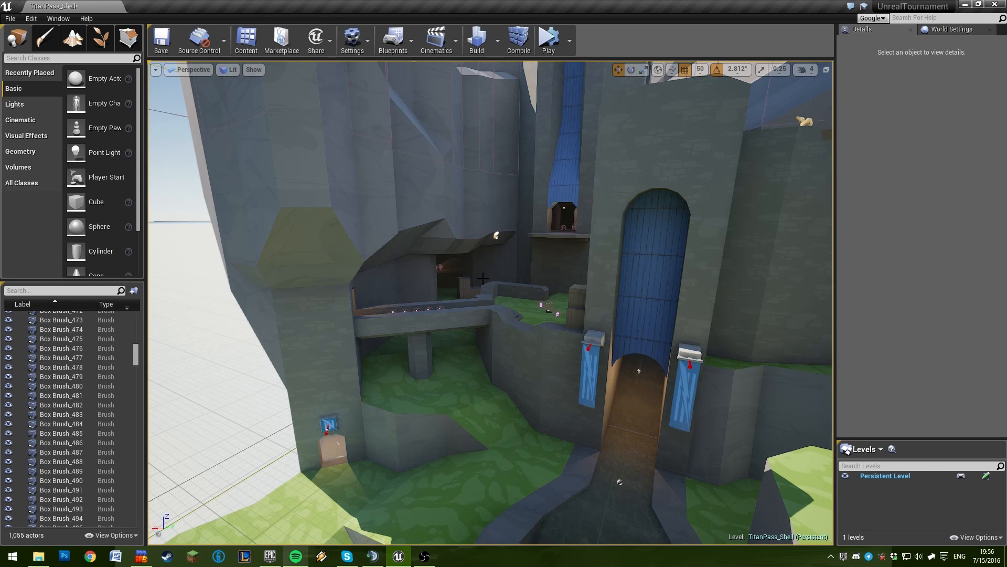
Inspect the additive grass terrain brushes below the bridge, including Box Brush_414 and Box Brush_411, and clear the selection
{"action": "left_click", "coordinate": [507, 427]}
{"action": "key", "text": "f"}
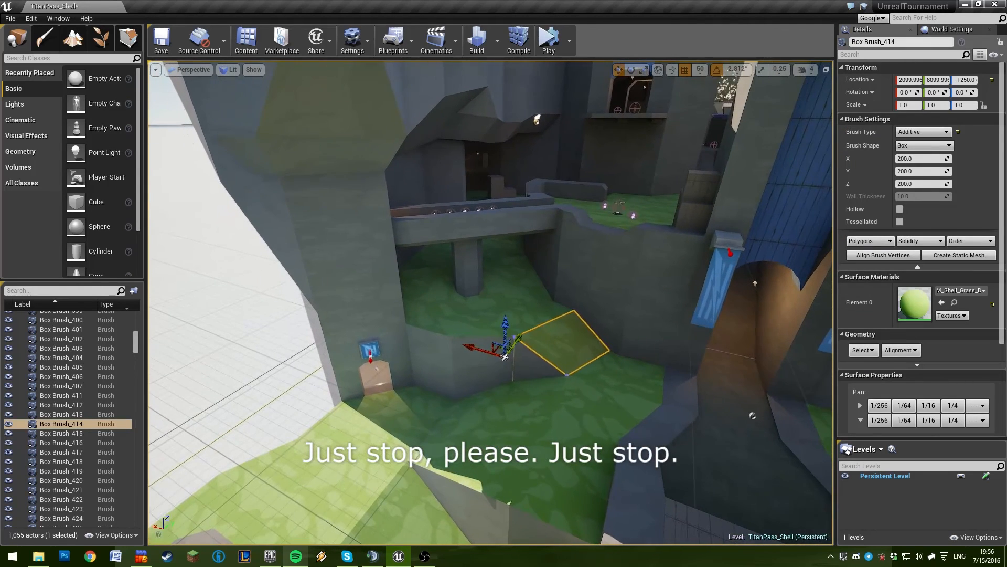
{"action": "left_click", "coordinate": [436, 365]}
{"action": "left_click", "coordinate": [525, 414]}
{"action": "left_click", "coordinate": [603, 372]}
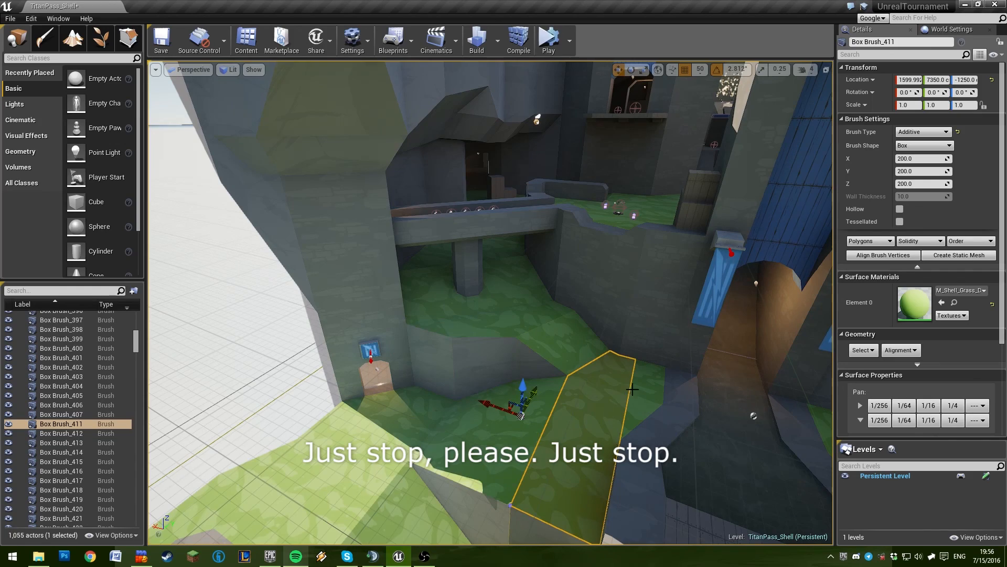
{"action": "left_click", "coordinate": [646, 390]}
{"action": "mouse_move", "coordinate": [670, 362]}
{"action": "right_mouse_down"}
{"action": "mouse_move", "coordinate": [724, 393]}
{"action": "mouse_move", "coordinate": [677, 326]}
{"action": "mouse_move", "coordinate": [629, 336]}
{"action": "mouse_move", "coordinate": [645, 284]}
{"action": "mouse_move", "coordinate": [629, 314]}
{"action": "mouse_move", "coordinate": [661, 315]}
{"action": "mouse_move", "coordinate": [640, 320]}
{"action": "mouse_move", "coordinate": [661, 310]}
{"action": "mouse_move", "coordinate": [735, 310]}
{"action": "right_mouse_up"}
{"action": "key", "text": "Escape"}
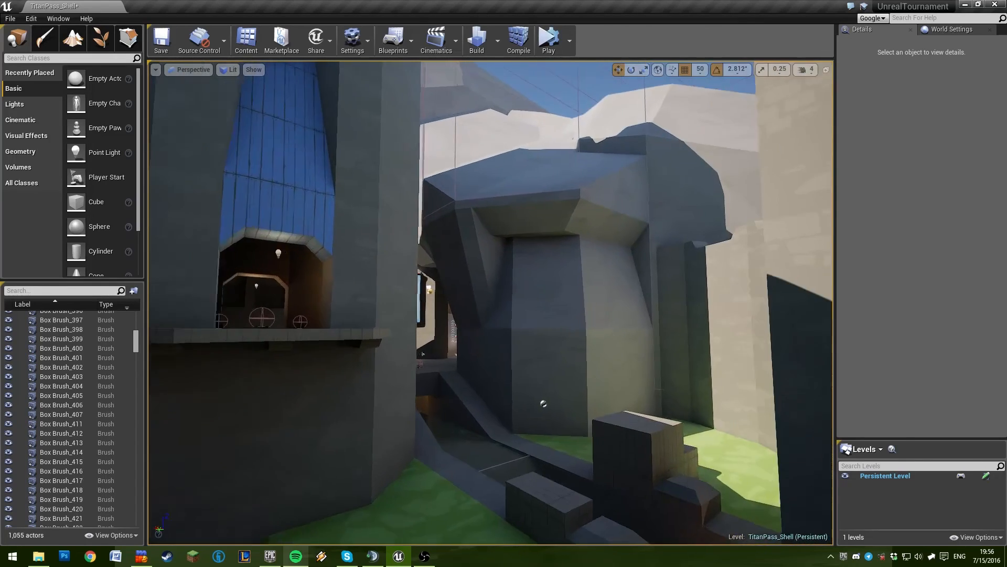
Inspect the rock brushes of the overhanging cliff, including Box Brush_587, clear the selection and view the whole level
{"action": "right_click_drag", "start_coordinate": [544, 326], "coordinate": [493, 324]}
{"action": "left_click", "coordinate": [619, 257]}
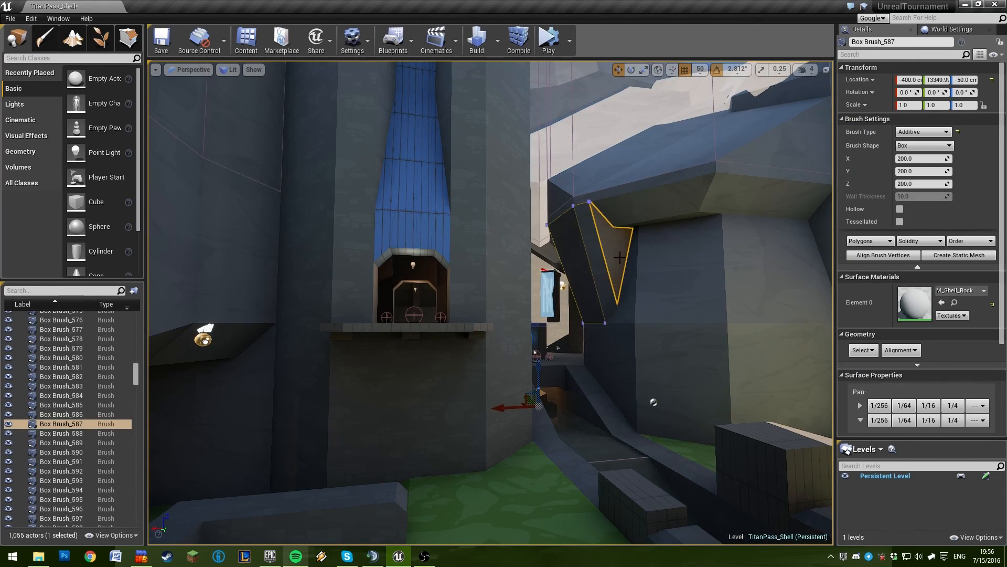
{"action": "left_click", "coordinate": [663, 272]}
{"action": "left_click", "coordinate": [742, 270]}
{"action": "mouse_move", "coordinate": [735, 276]}
{"action": "right_mouse_down"}
{"action": "mouse_move", "coordinate": [543, 335]}
{"action": "mouse_move", "coordinate": [604, 341]}
{"action": "mouse_move", "coordinate": [656, 330]}
{"action": "mouse_move", "coordinate": [708, 341]}
{"action": "mouse_move", "coordinate": [818, 325]}
{"action": "right_mouse_up"}
{"action": "key", "text": "Escape"}
{"action": "right_click_drag", "start_coordinate": [550, 333], "coordinate": [496, 346]}
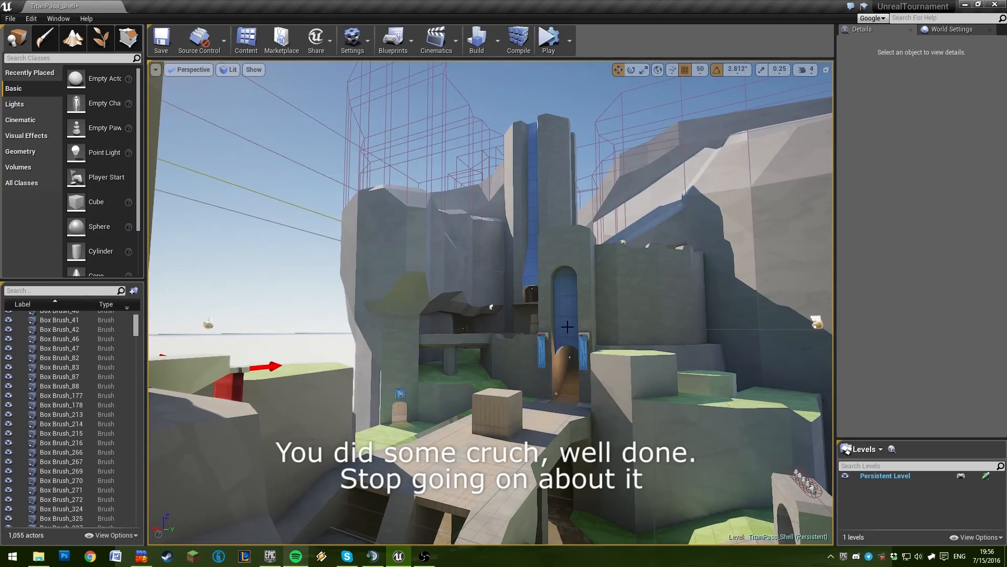
{"action": "mouse_move", "coordinate": [567, 326]}
{"action": "right_mouse_down"}
{"action": "mouse_move", "coordinate": [619, 329]}
{"action": "mouse_move", "coordinate": [491, 332]}
{"action": "mouse_move", "coordinate": [617, 327]}
{"action": "mouse_move", "coordinate": [553, 337]}
{"action": "mouse_move", "coordinate": [580, 339]}
{"action": "right_mouse_up"}
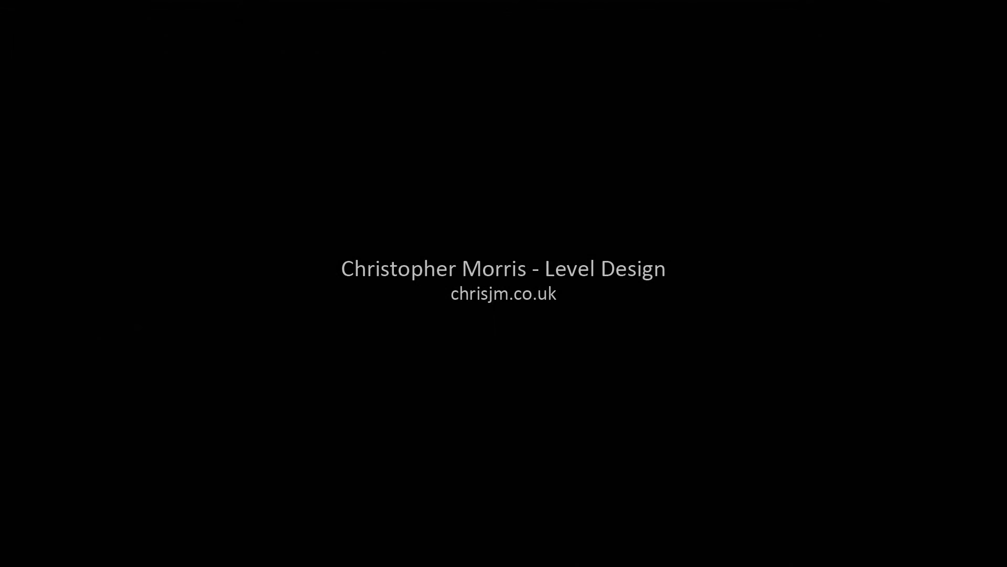